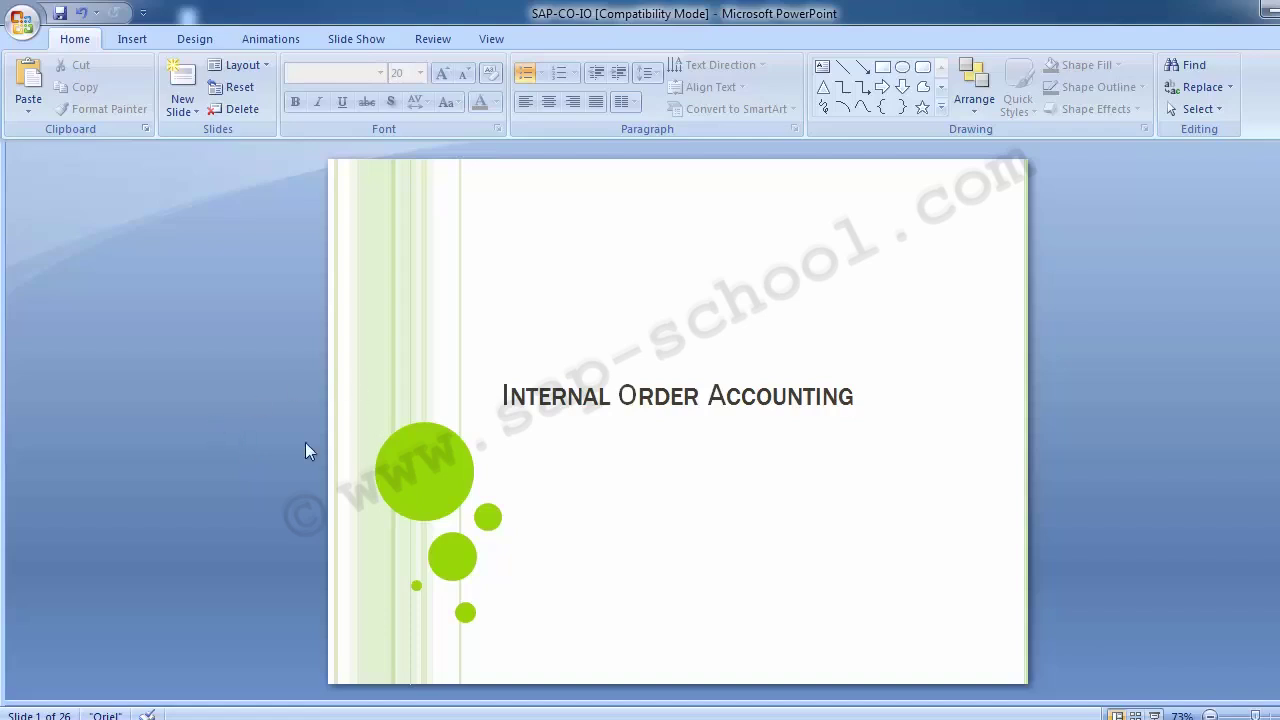
Read the Internal Order Accounting slides through to the one on activating order management in the controlling area
scroll(305, 442, "down", 1)
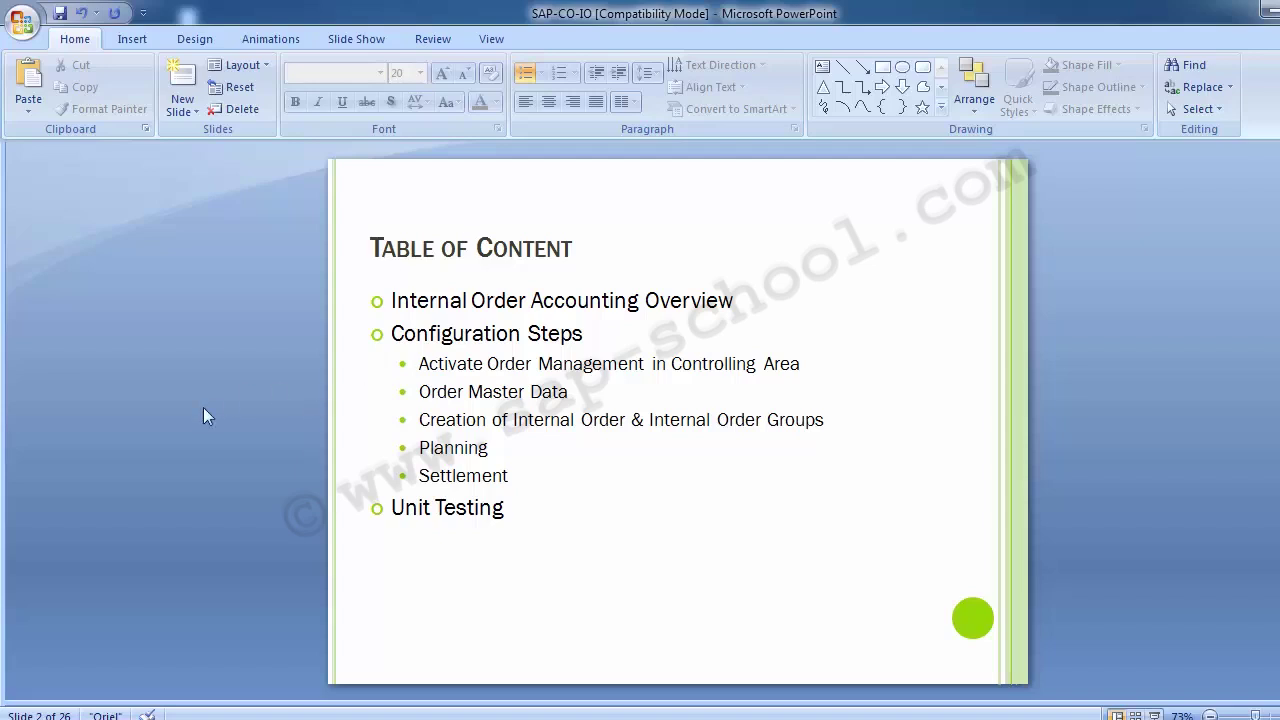
scroll(203, 407, "down", 1)
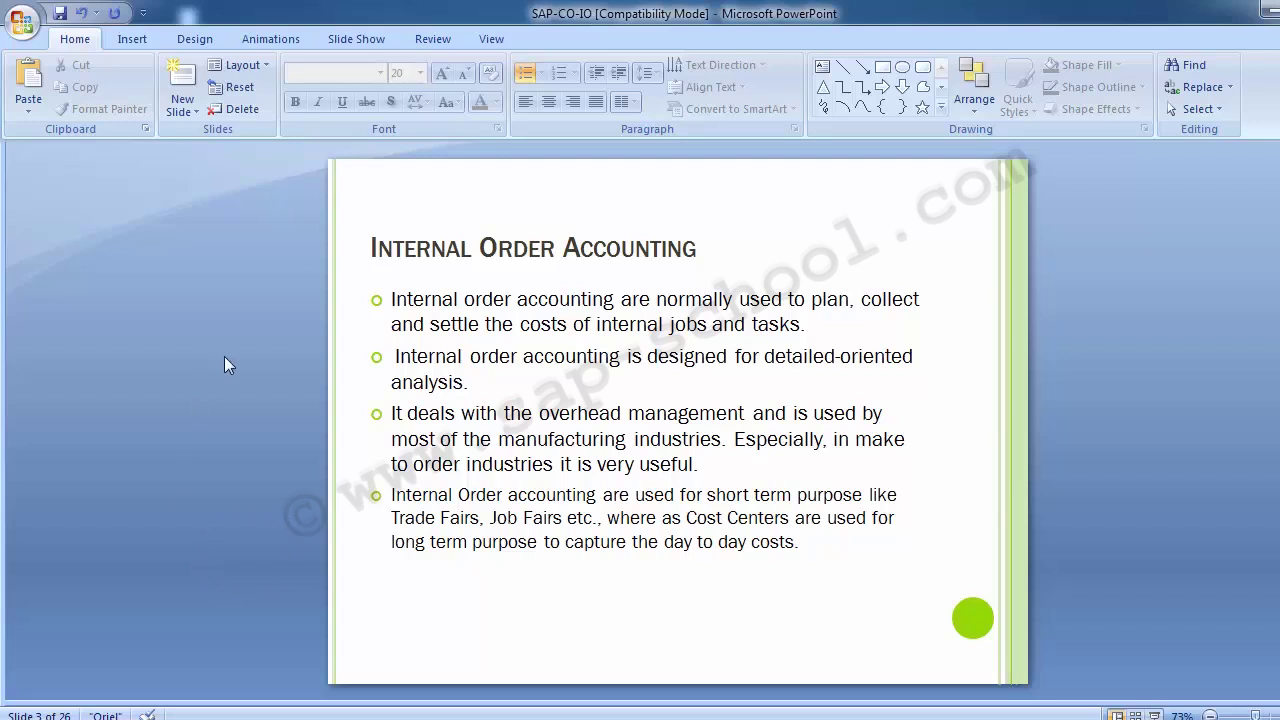
scroll(225, 357, "down", 1)
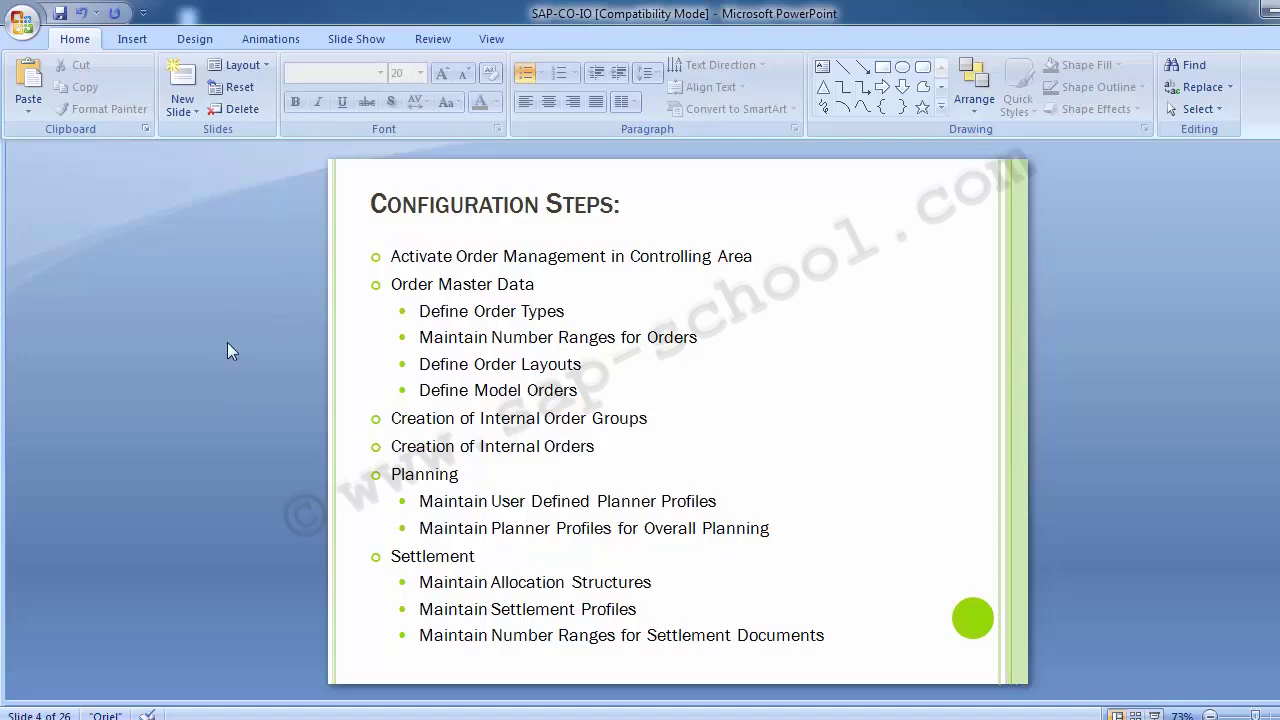
scroll(227, 342, "down", 1)
scroll(227, 342, "up", 1)
scroll(227, 342, "down", 1)
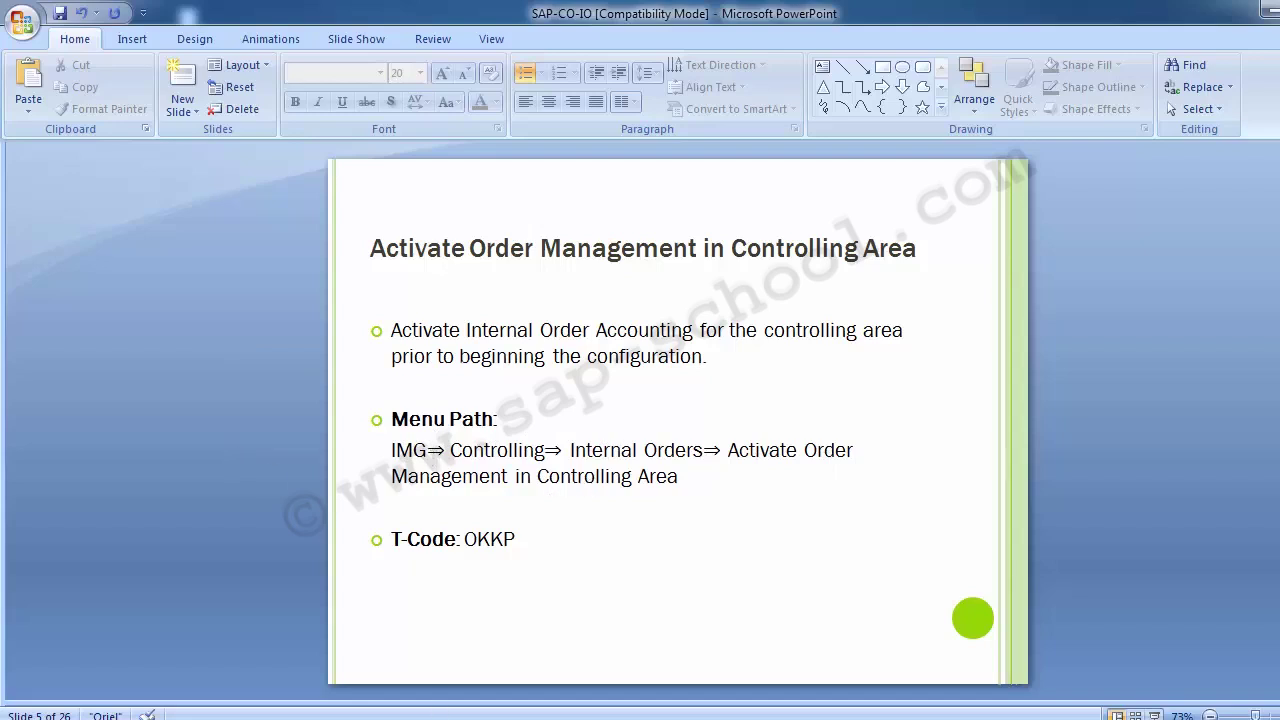
Switch to SAP Logon, open the IDES BEEN connection and try to log on as user10 with the account password
left_click(451, 660)
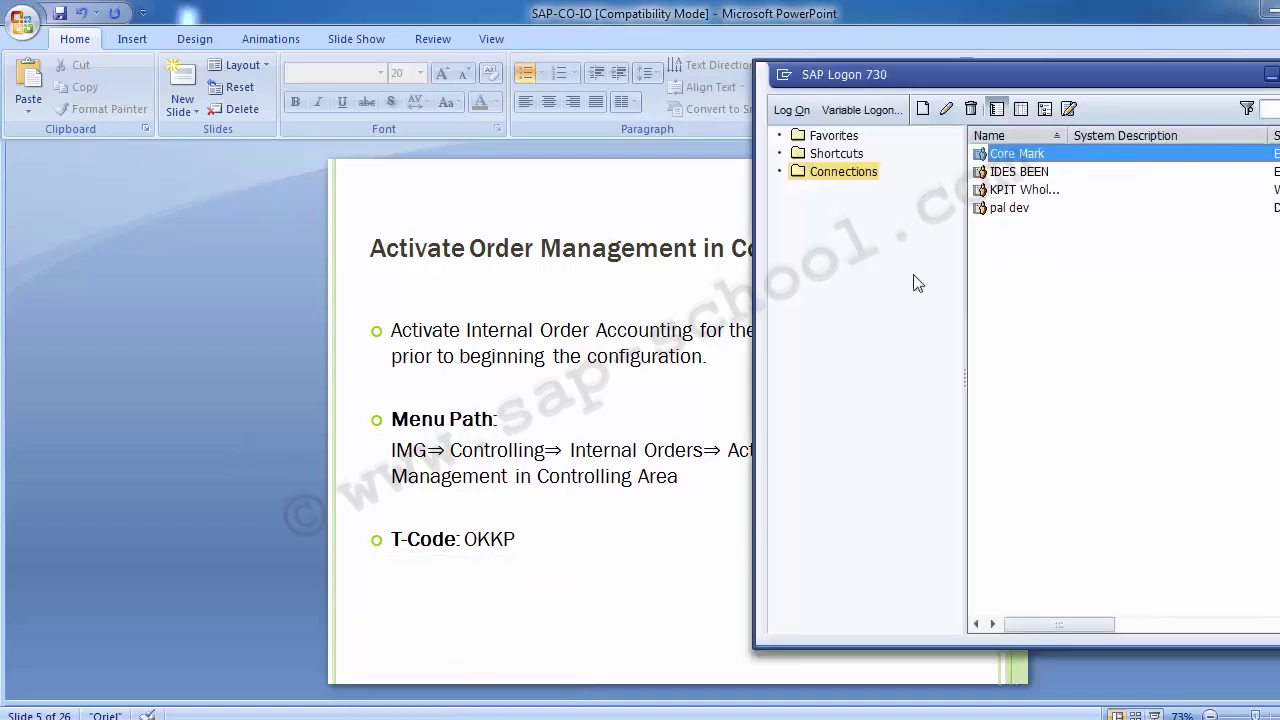
left_click(1002, 172)
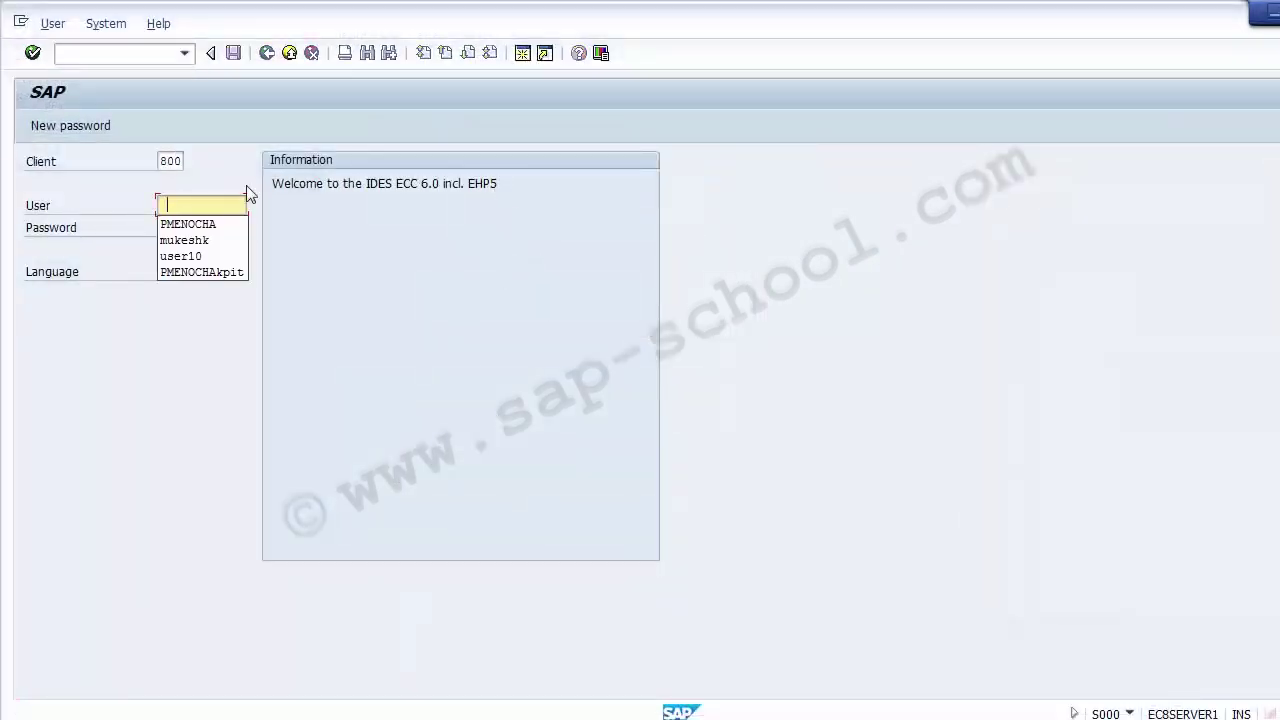
key("Down")
key("Down")
key("Down")
key("Return")
key("Tab")
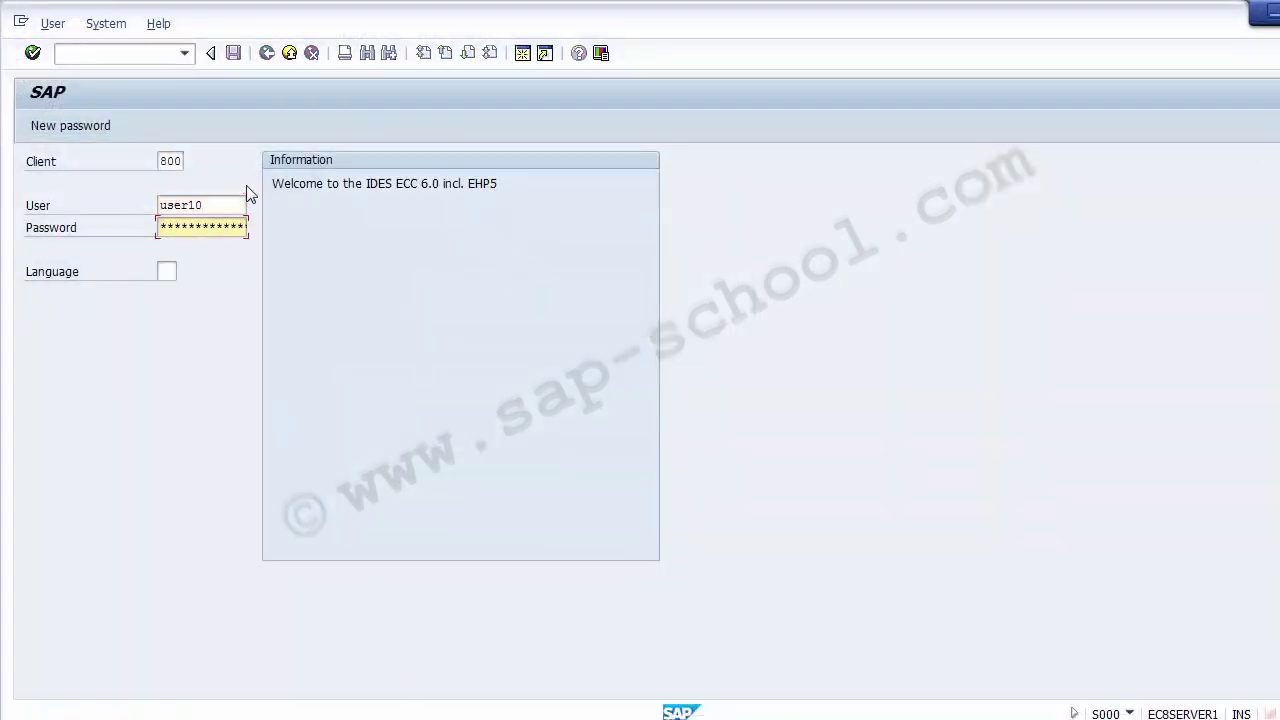
type("**")
key("Return")
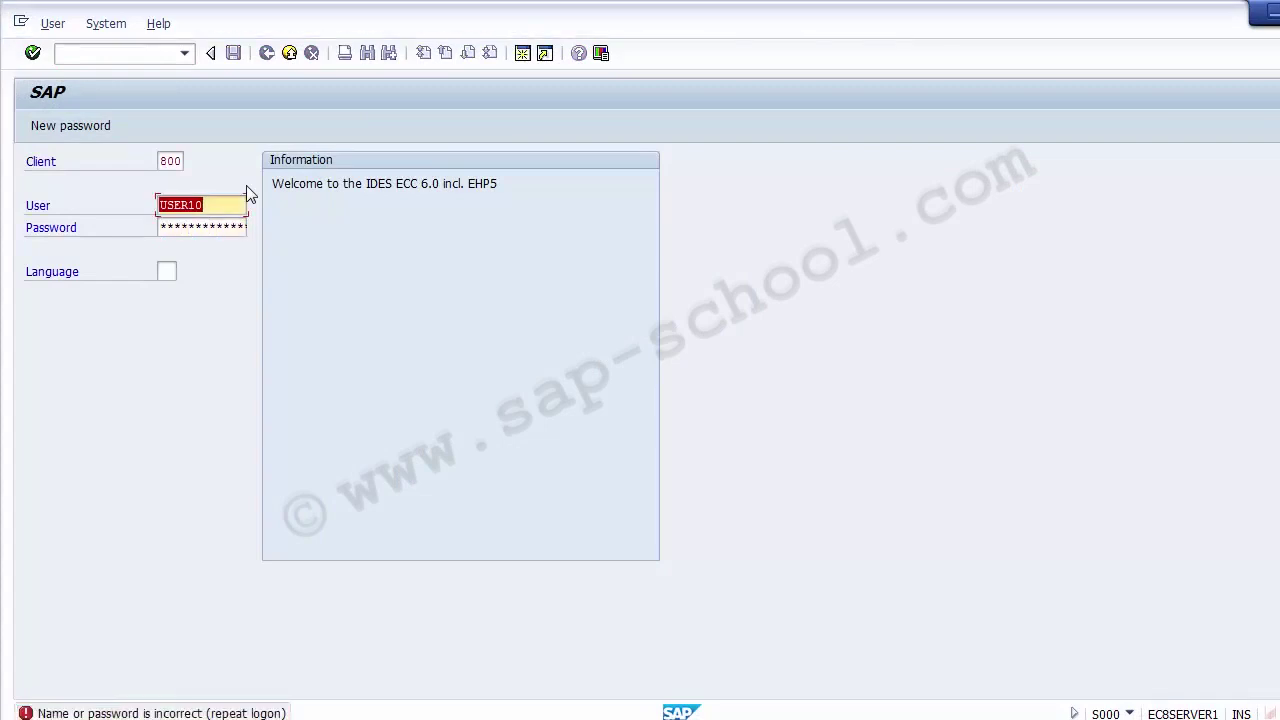
Re-enter the account password for the same user and log on to the system
key("Tab")
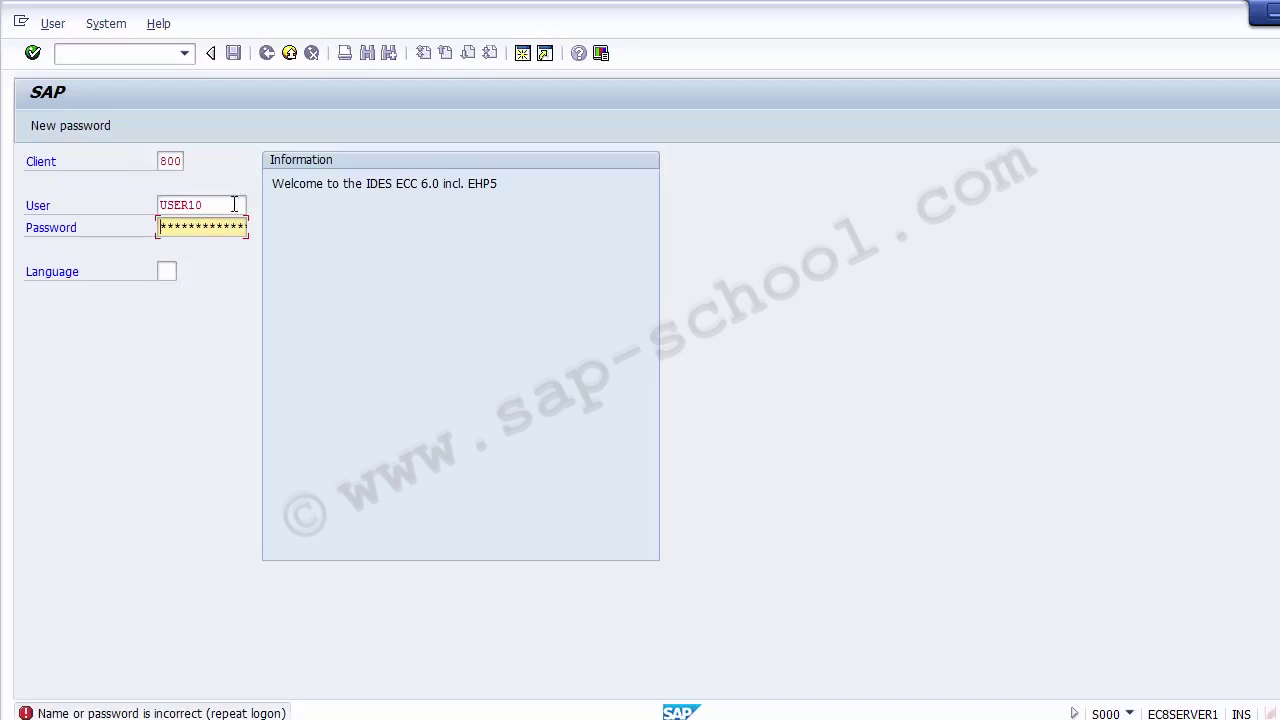
left_click(234, 204)
type("b")
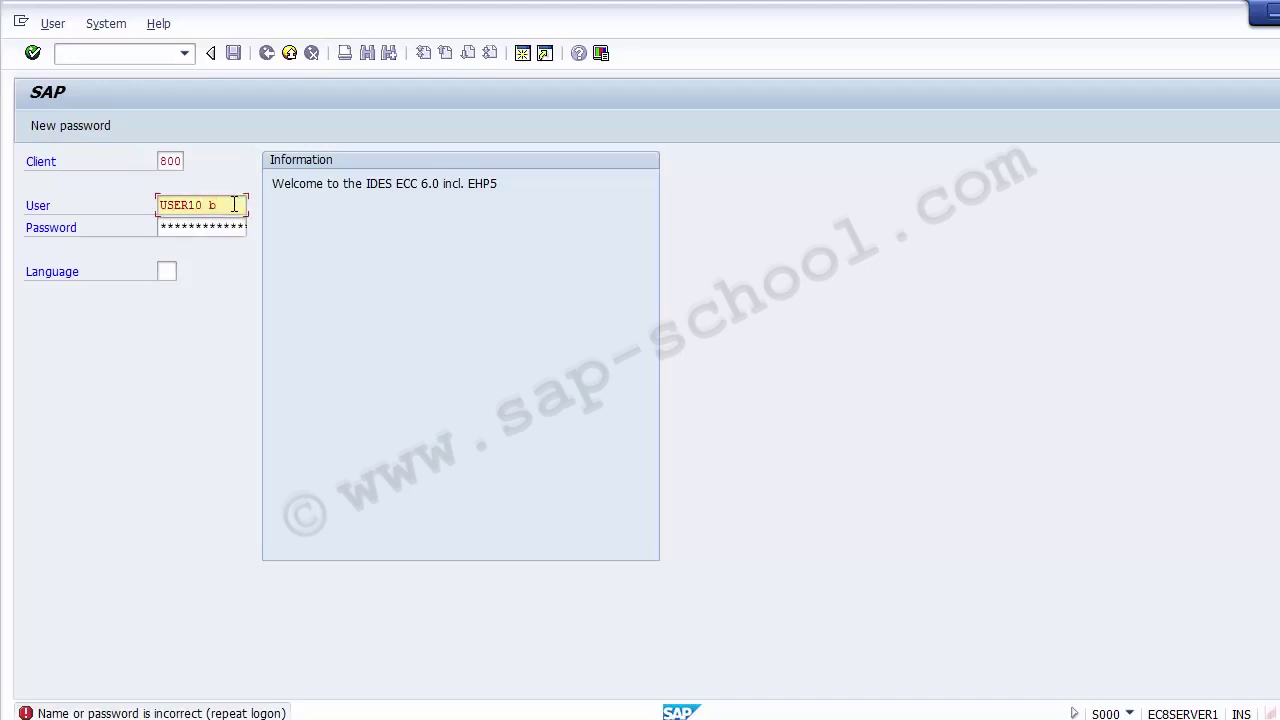
key("BackSpace")
key("Tab")
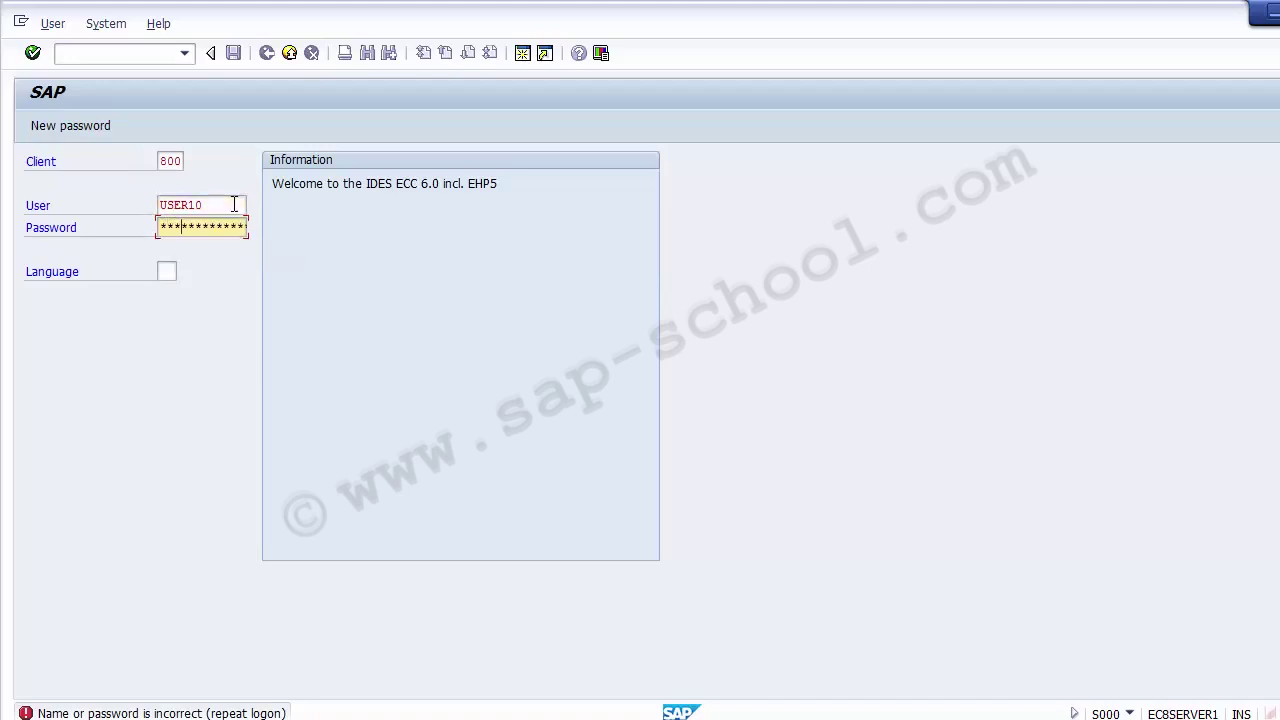
key("Return")
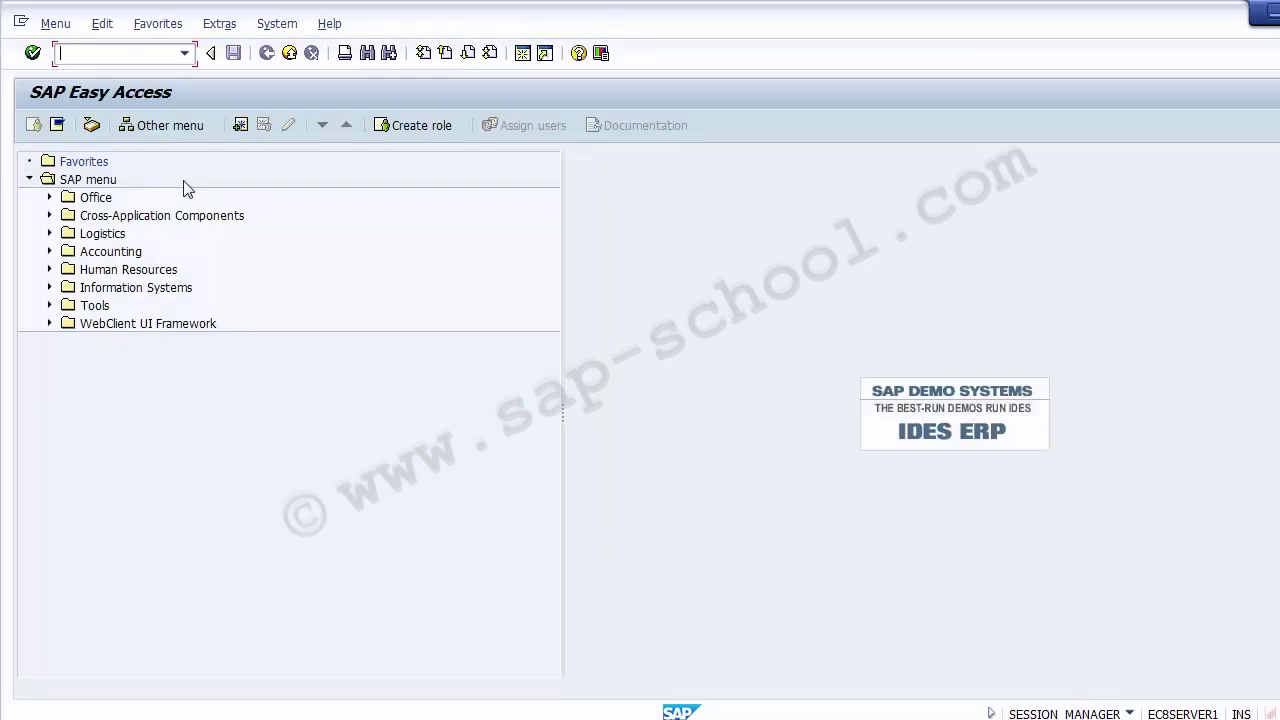
Run transaction spro and display the SAP Reference IMG
type("spro")
key("Return")
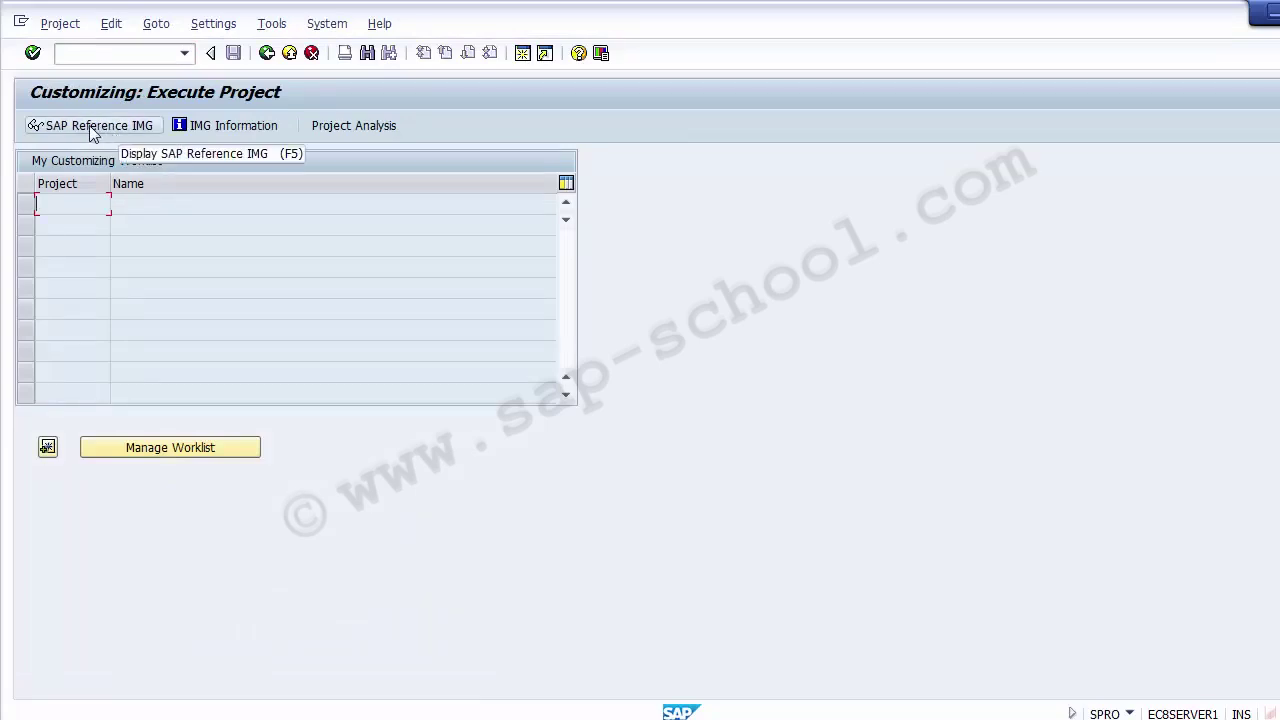
left_click(86, 131)
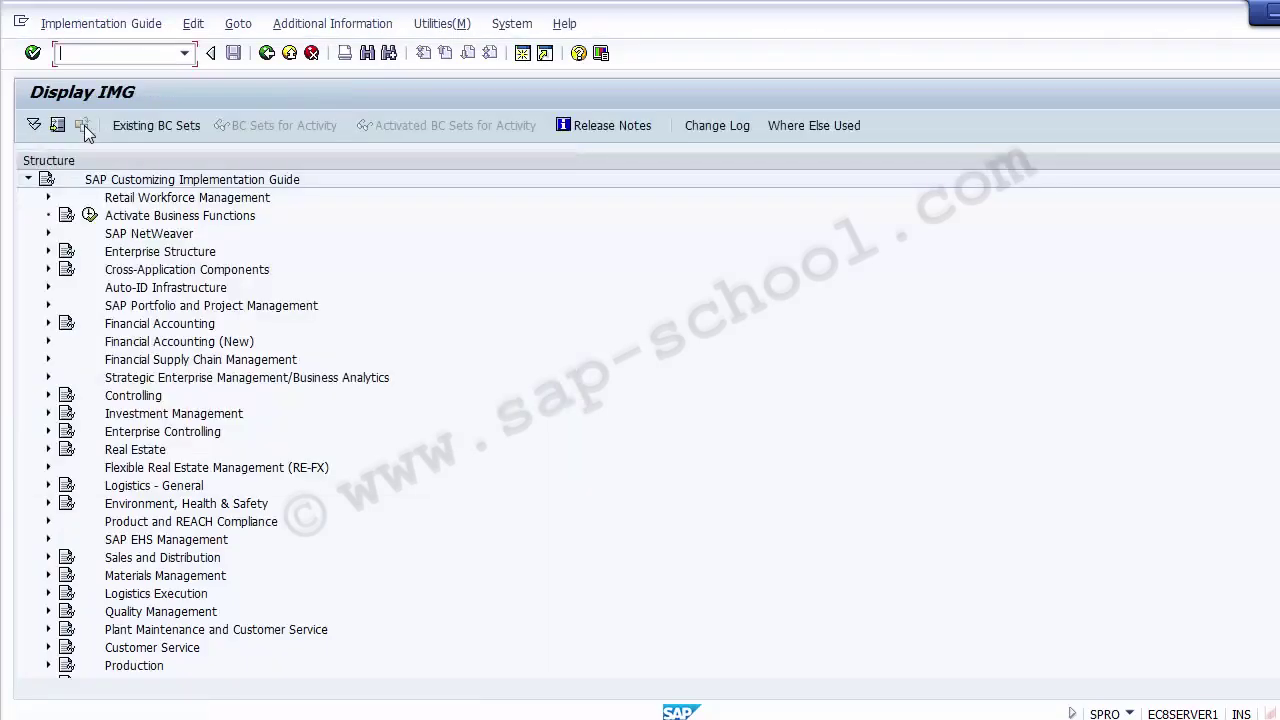
Under Controlling, Internal Orders in the implementation guide, execute Activate Order Management in Controlling Area
left_click(128, 398)
left_click(49, 396)
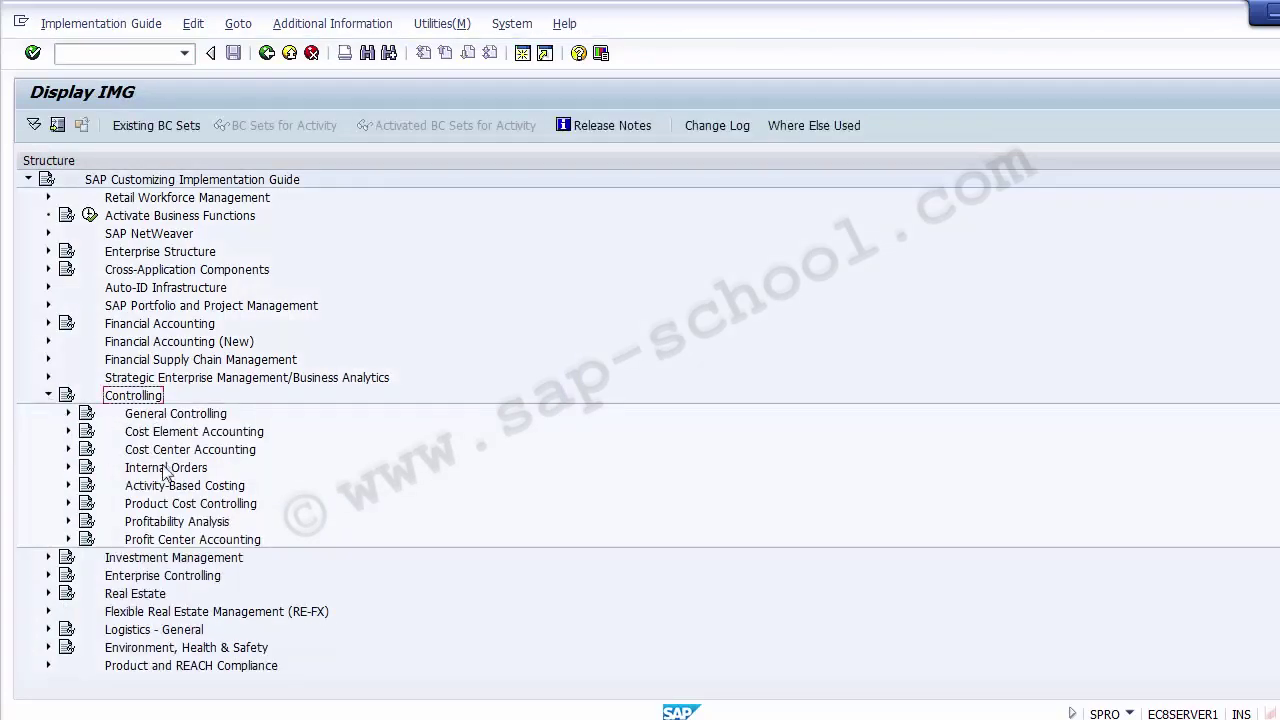
left_click(152, 470)
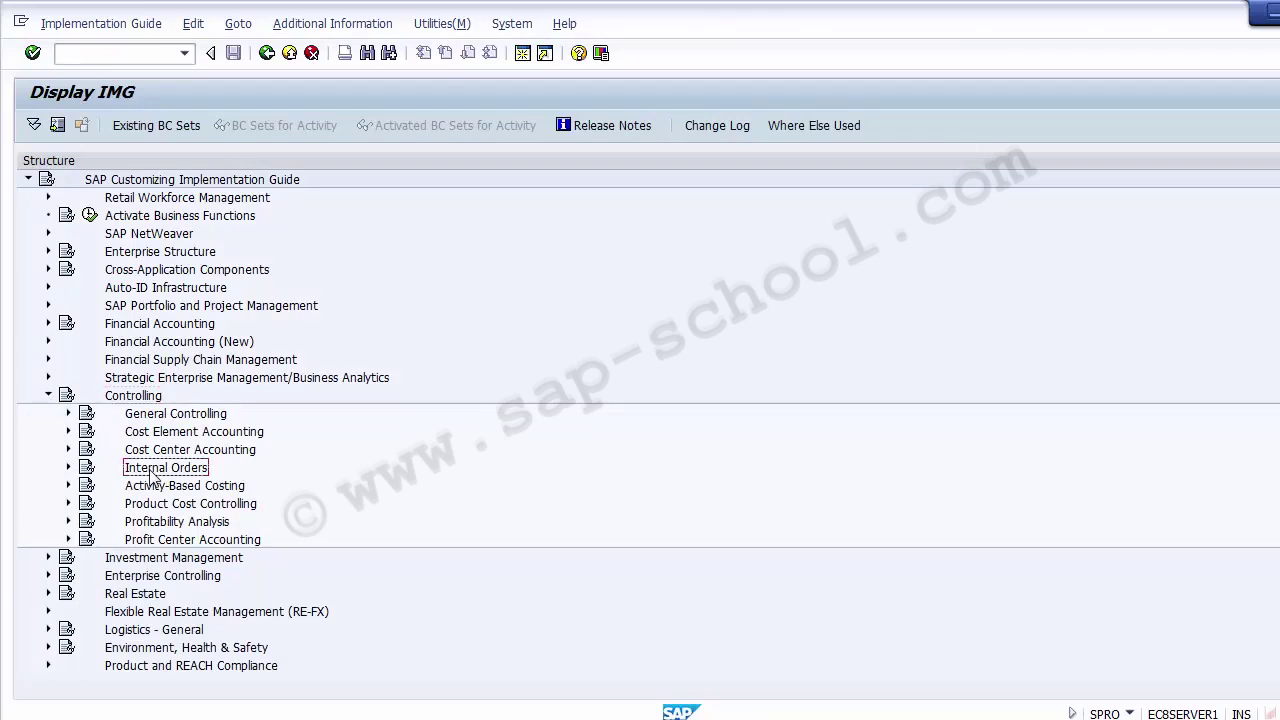
left_click(68, 467)
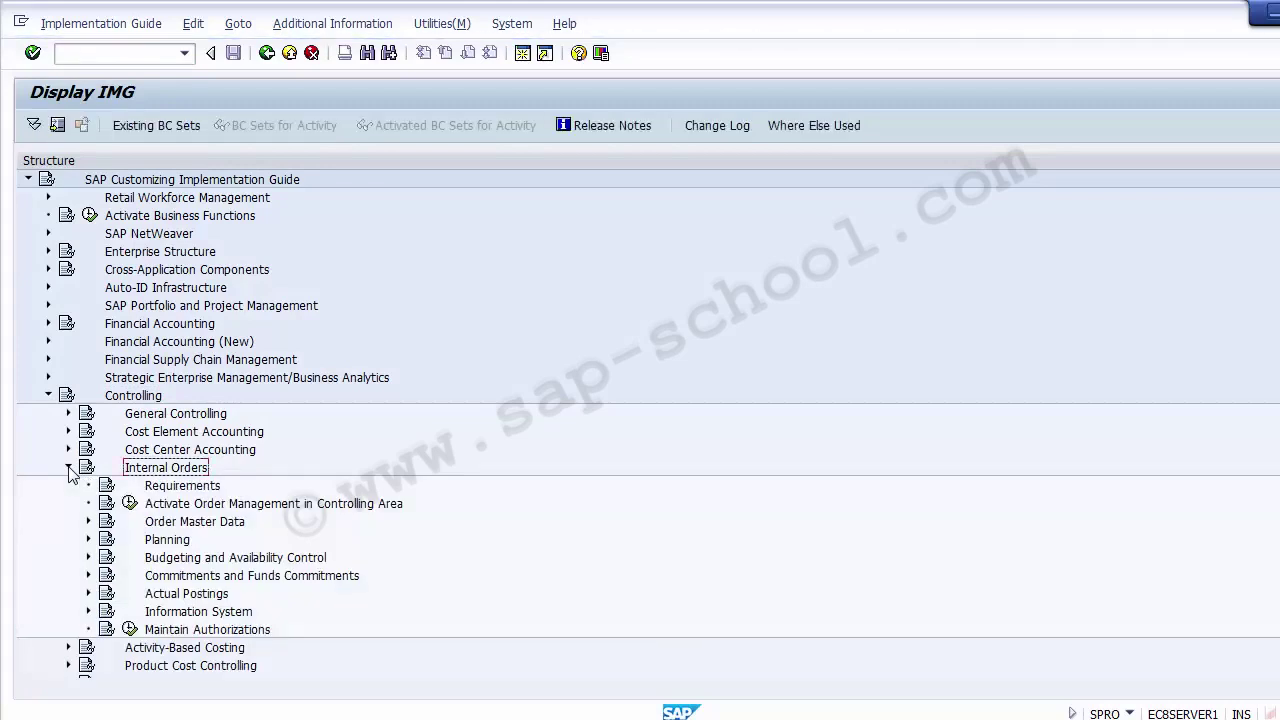
left_click(244, 506)
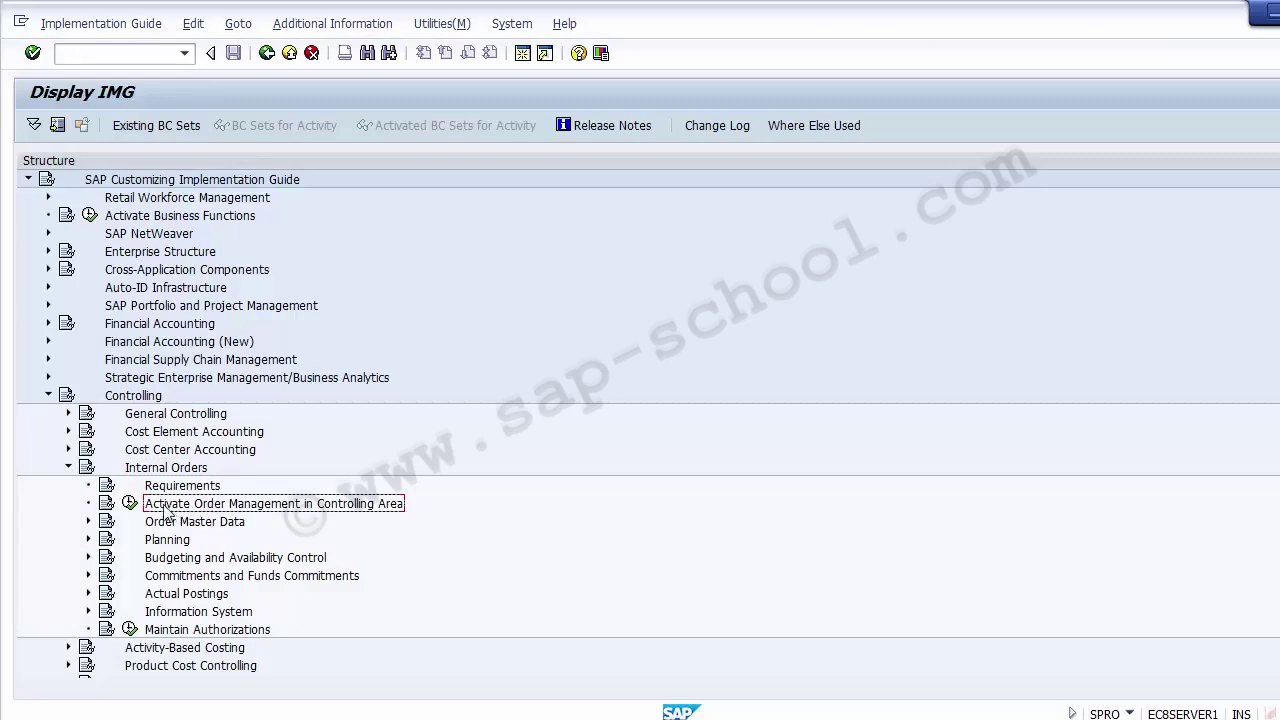
left_click(131, 505)
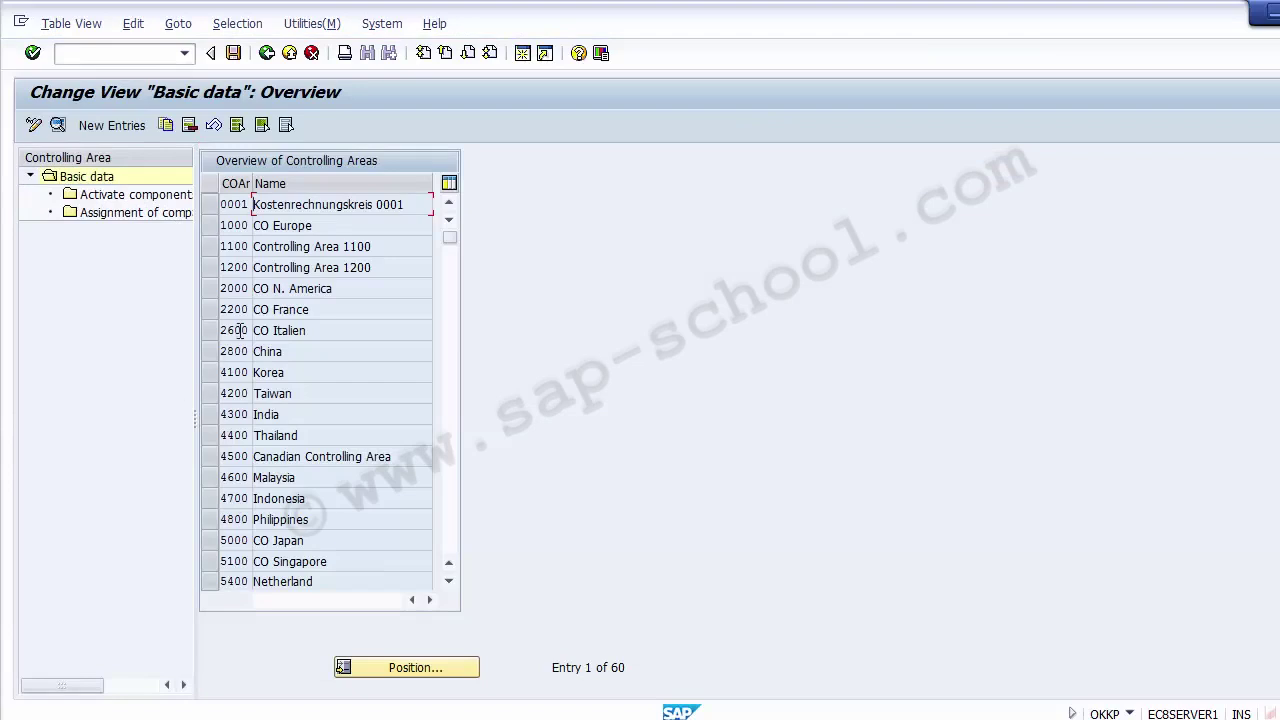
Position the overview of controlling areas at CO area Z100
left_click(403, 677)
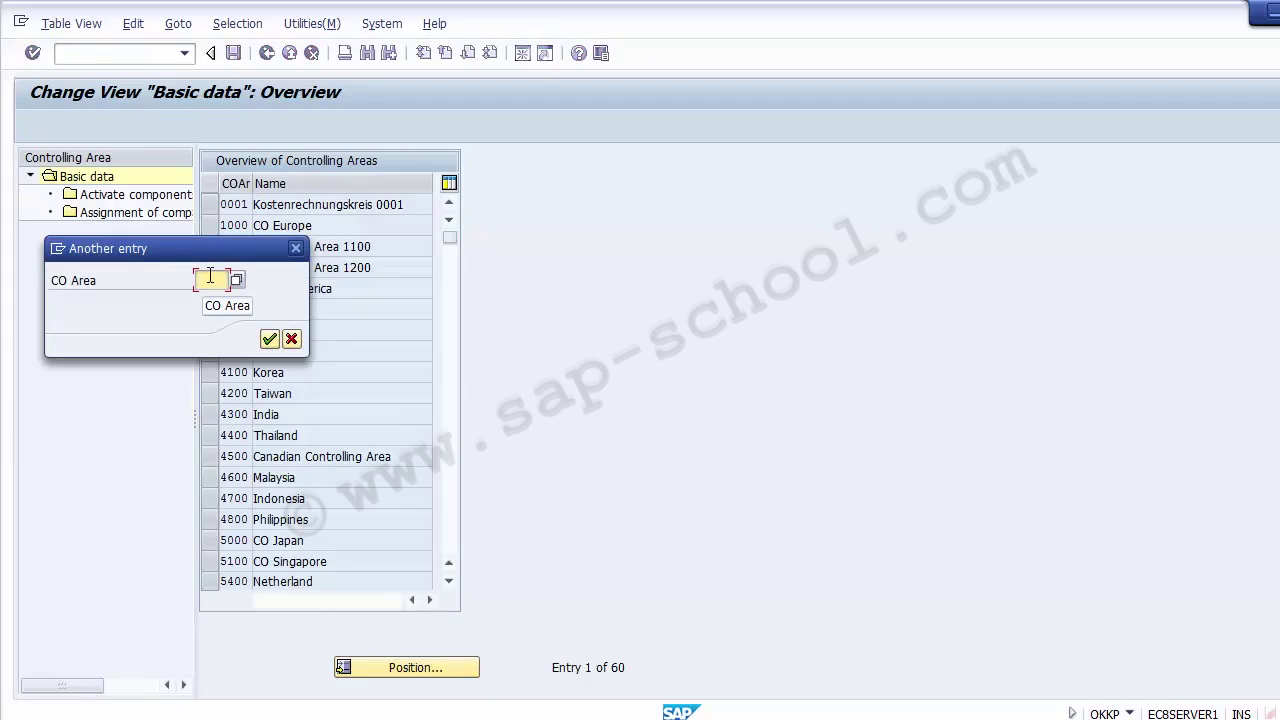
type("Z10")
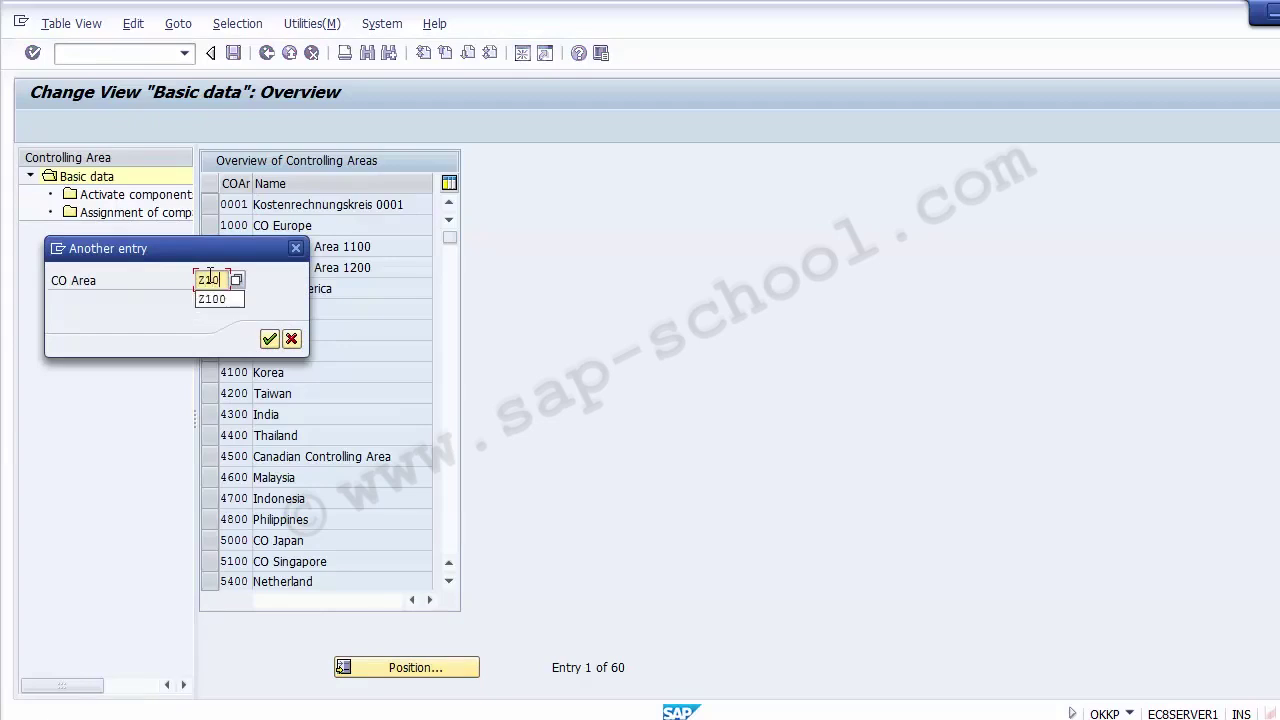
type("0")
key("Return")
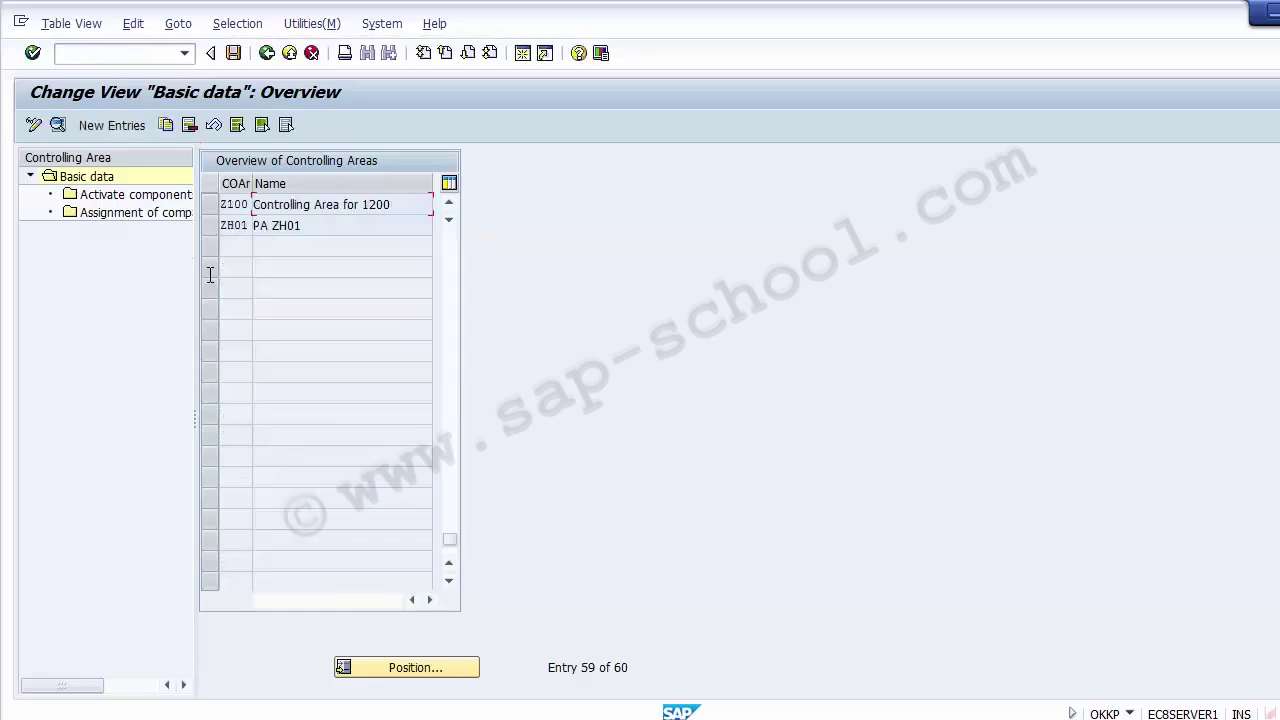
Select controlling area Z100 and open its Activate components/control indicators details
left_click(272, 222)
left_click(210, 205)
left_click(258, 205)
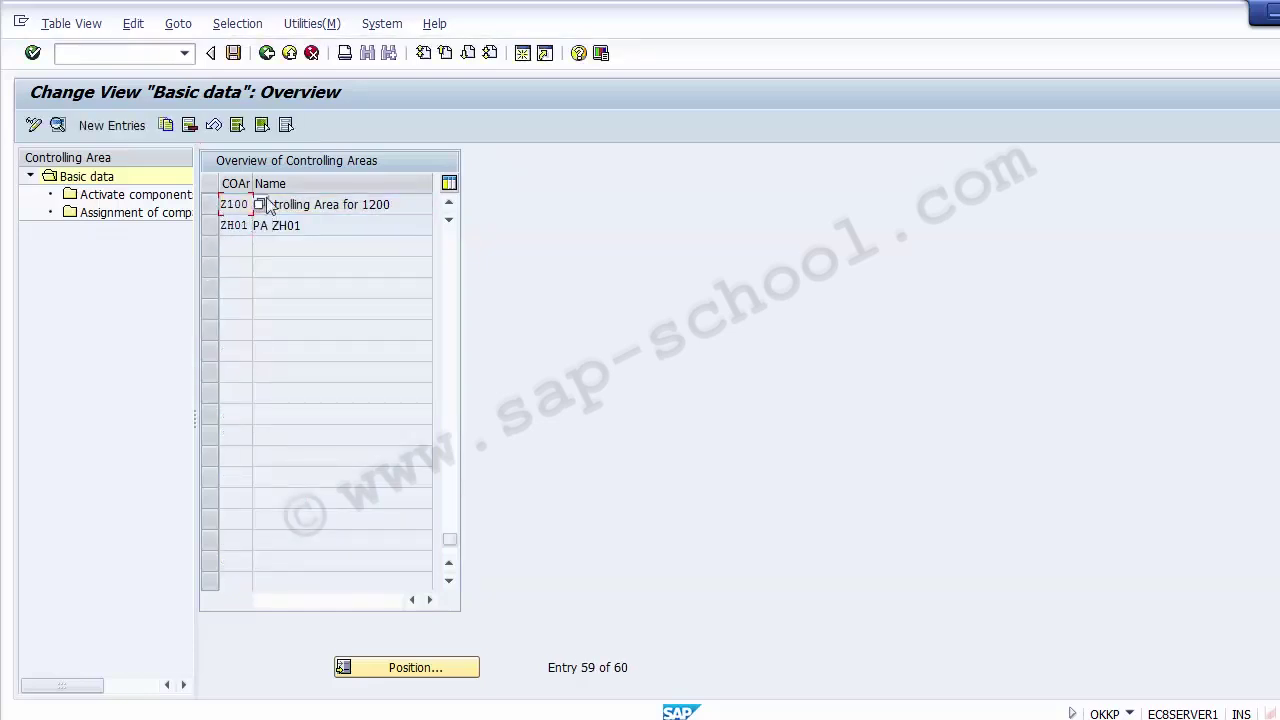
left_click(210, 206)
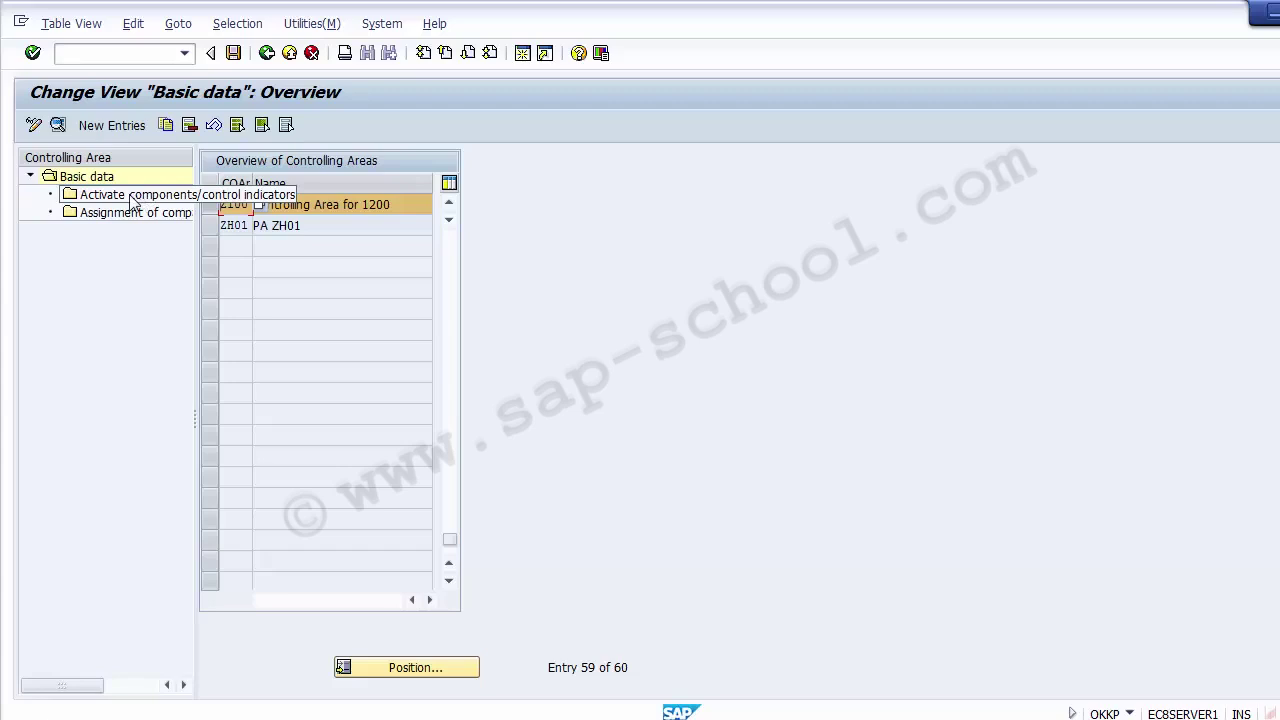
double_click(133, 200)
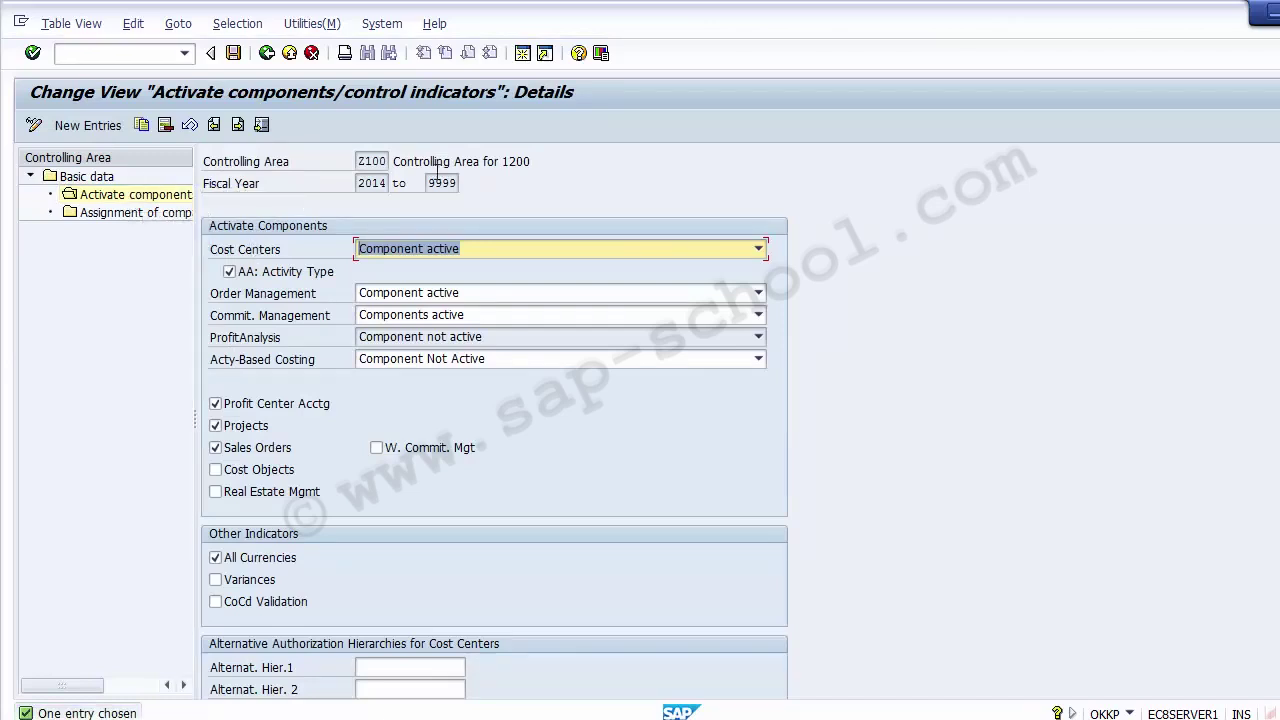
Choose Component active for Order Management in controlling area Z100
left_click(86, 371)
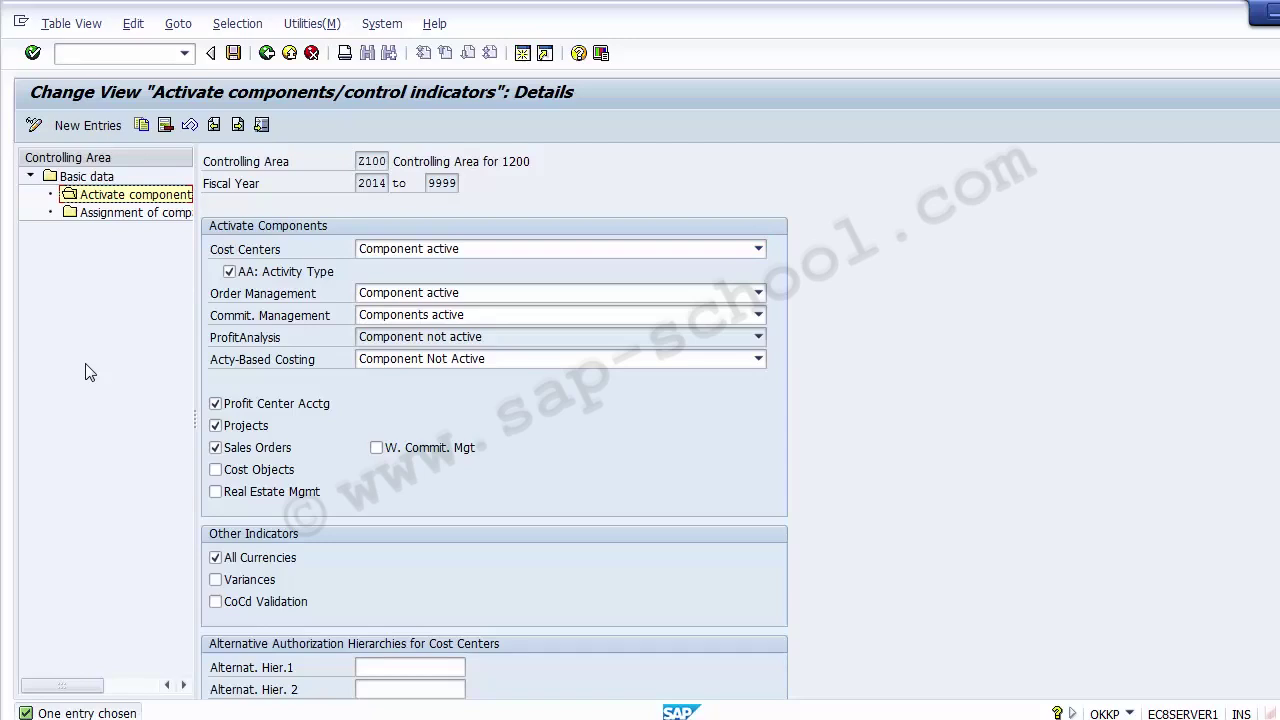
left_click(249, 299)
left_click(467, 296)
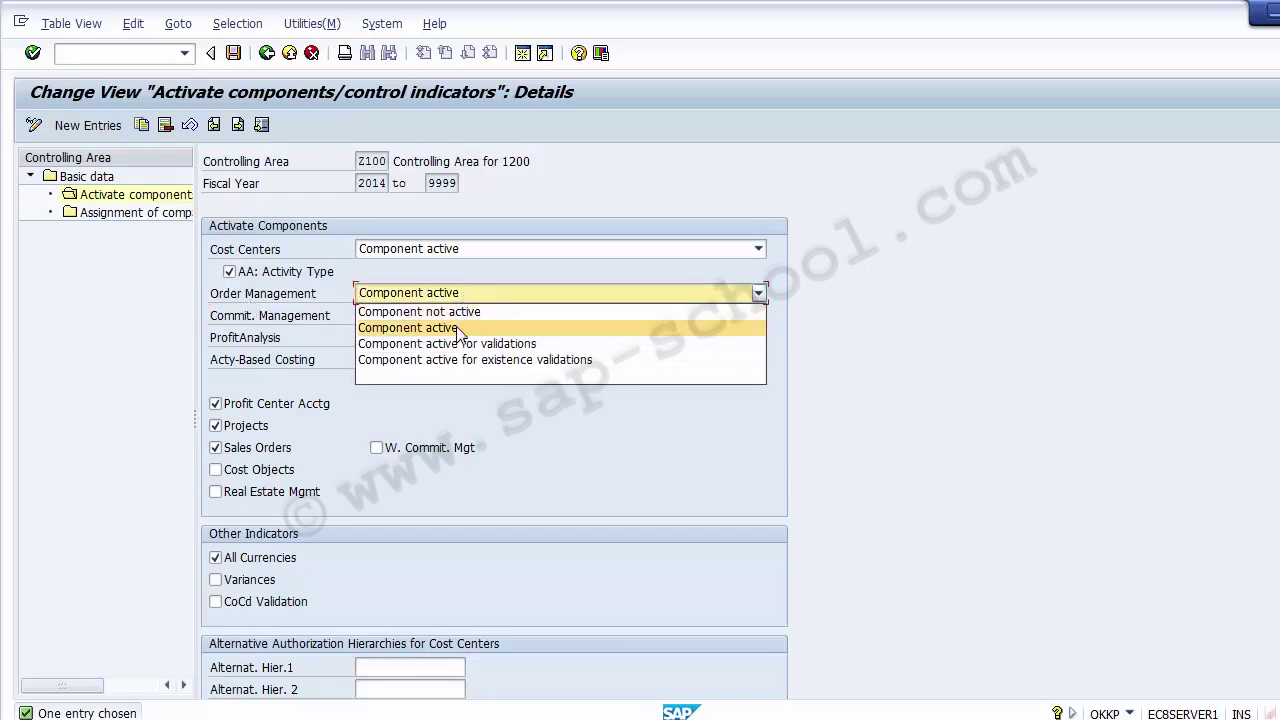
left_click(460, 328)
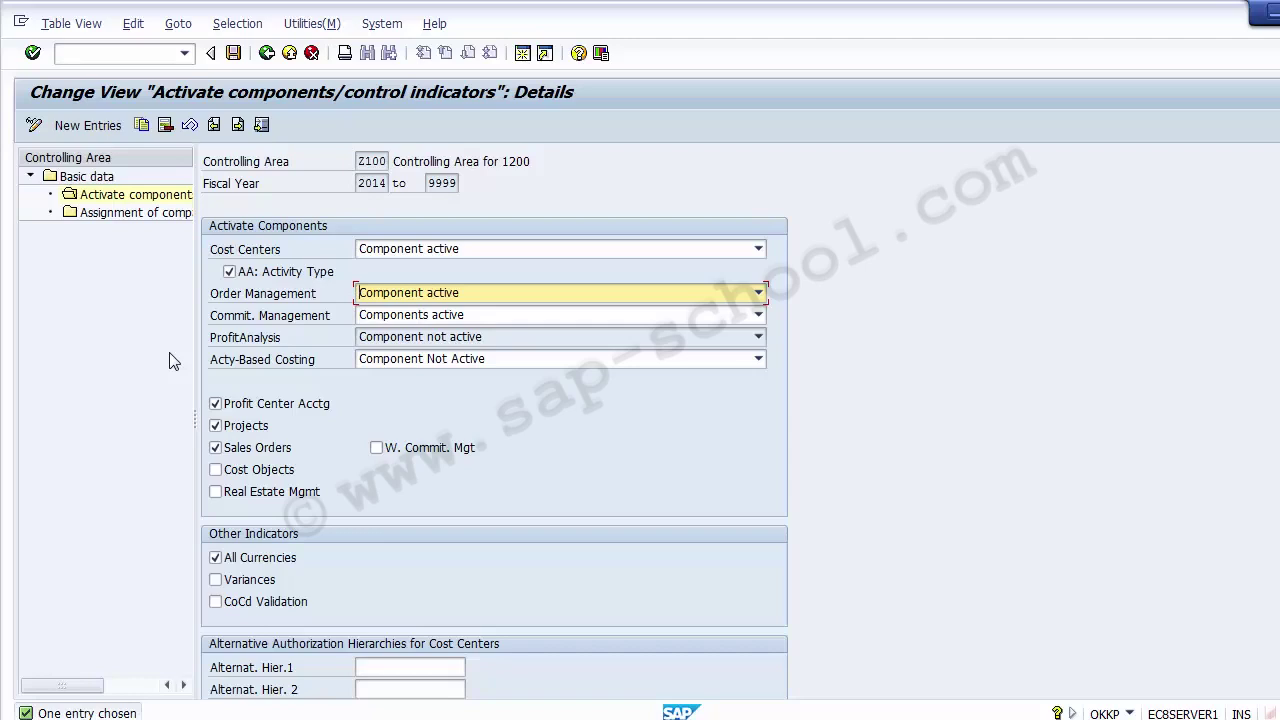
left_click(457, 296)
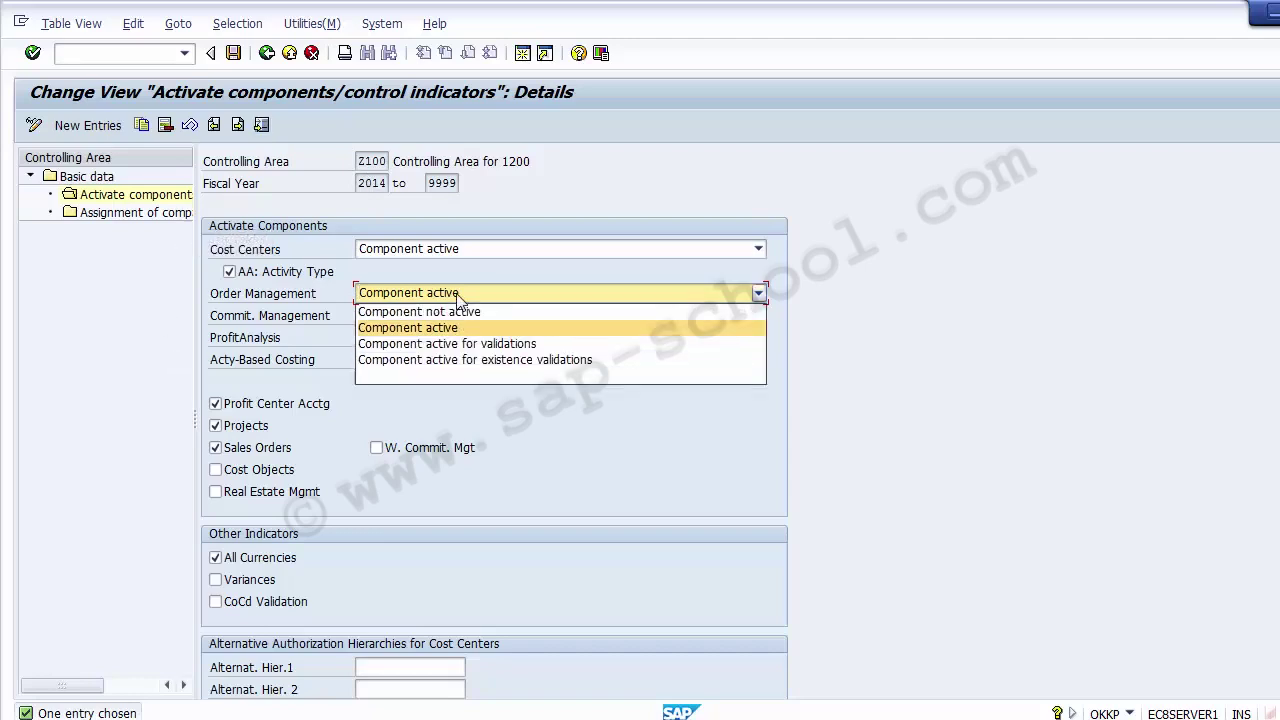
left_click(457, 296)
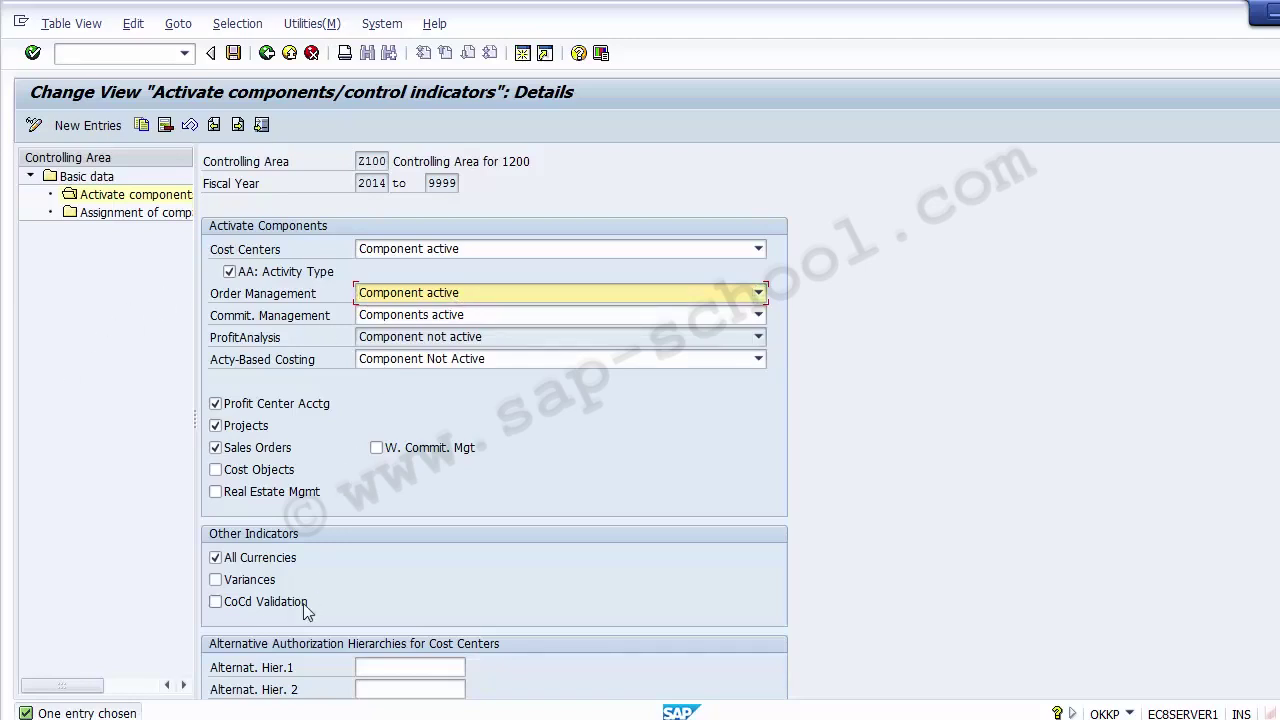
Activate the Variances indicator and the Cost Objects component for controlling area Z100
left_click(251, 589)
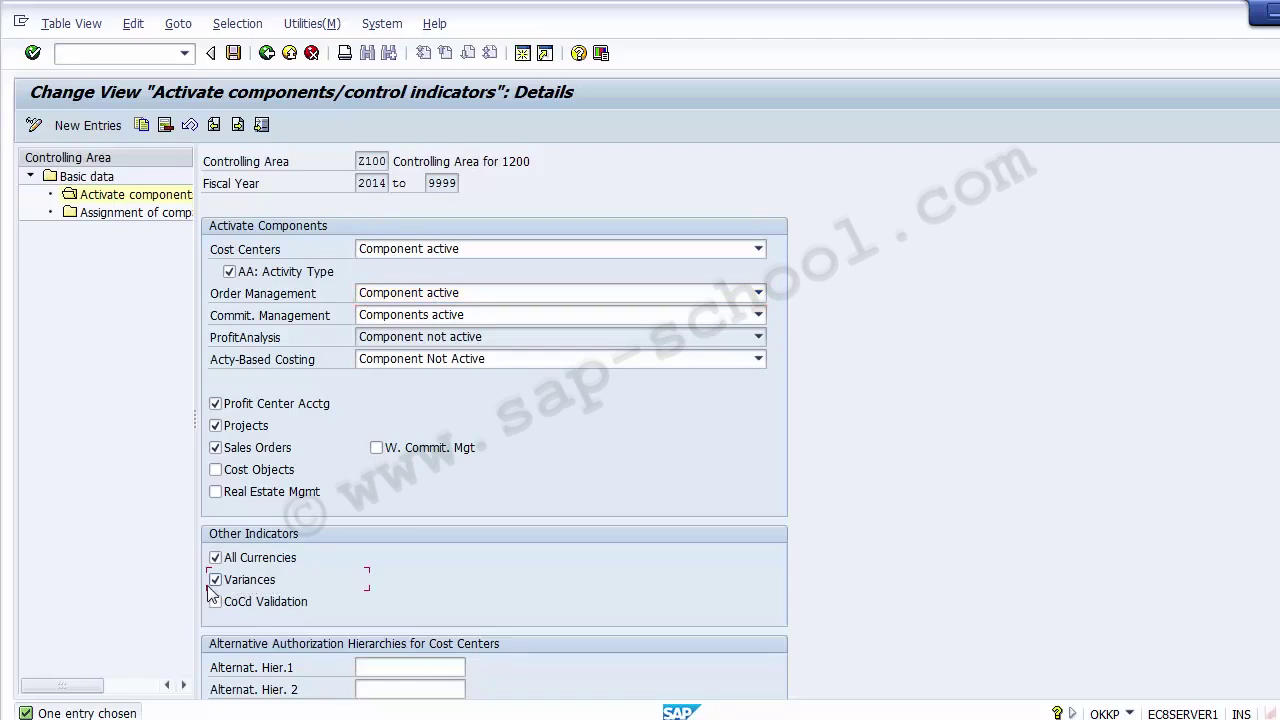
left_click(410, 298)
left_click(410, 298)
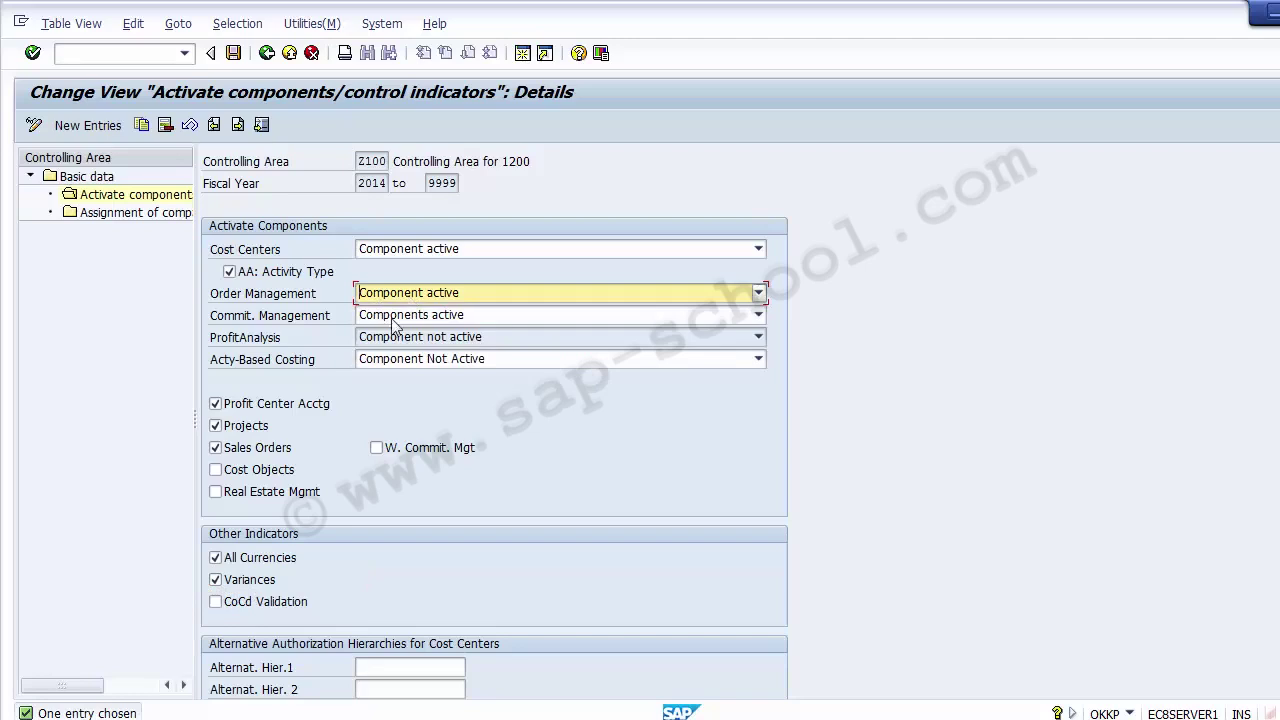
left_click(259, 585)
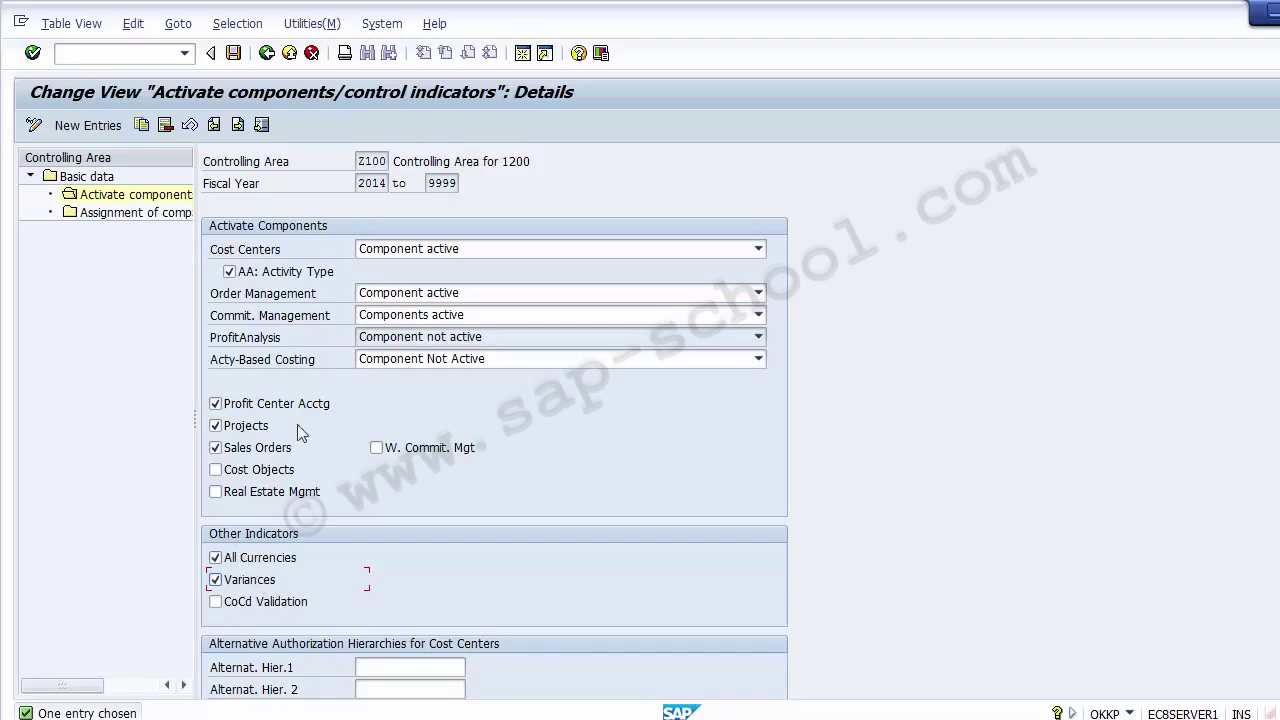
left_click(249, 475)
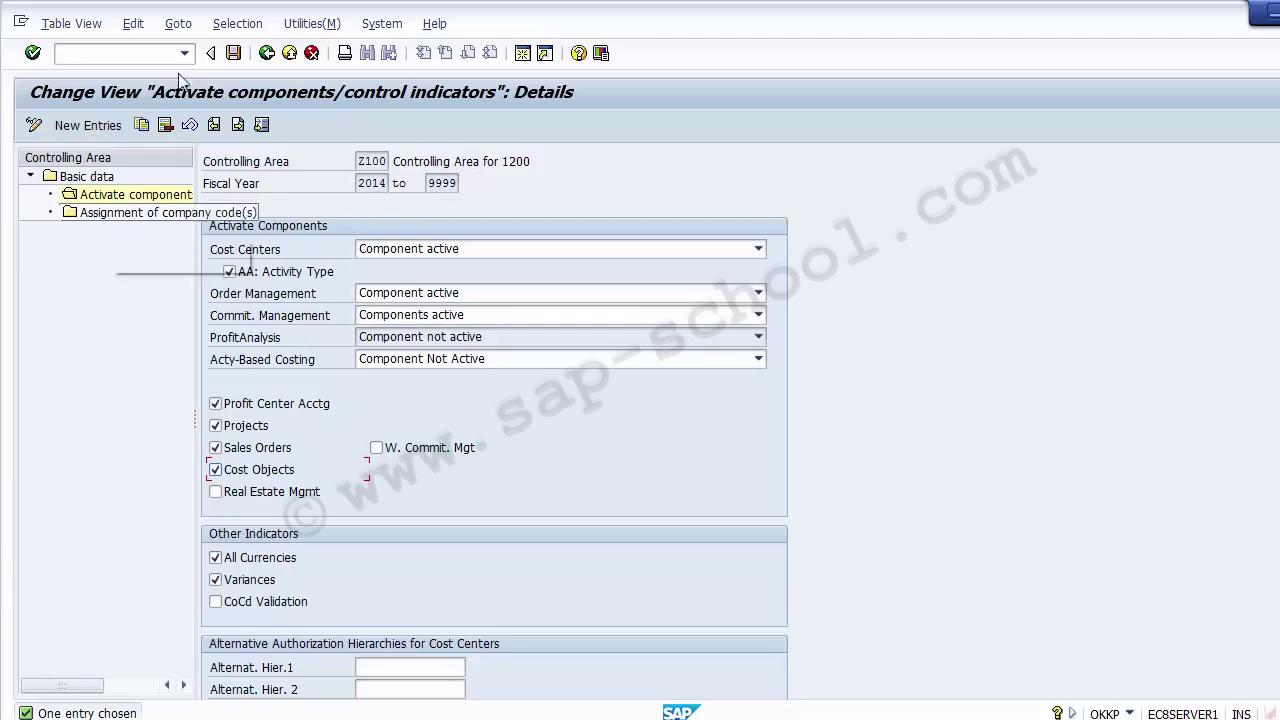
Save the control indicators to the FICO Configurations customizing request and leave the controlling area maintenance
left_click(233, 53)
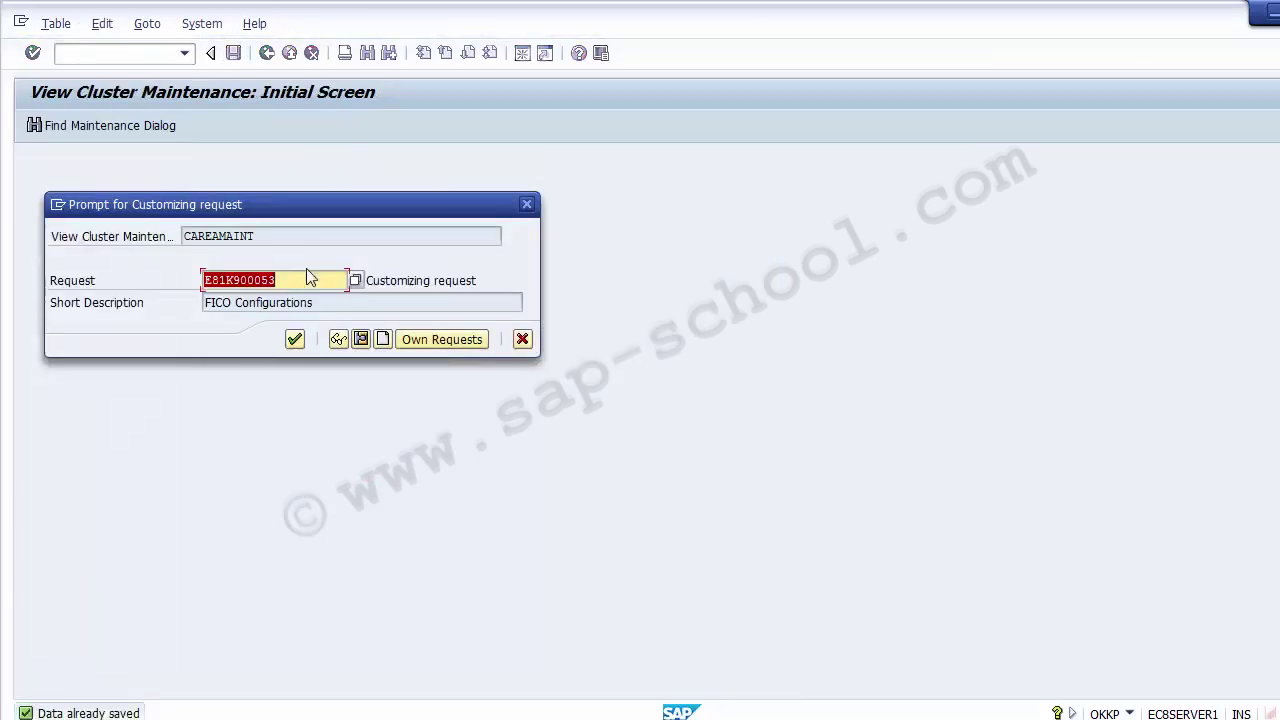
left_click(293, 341)
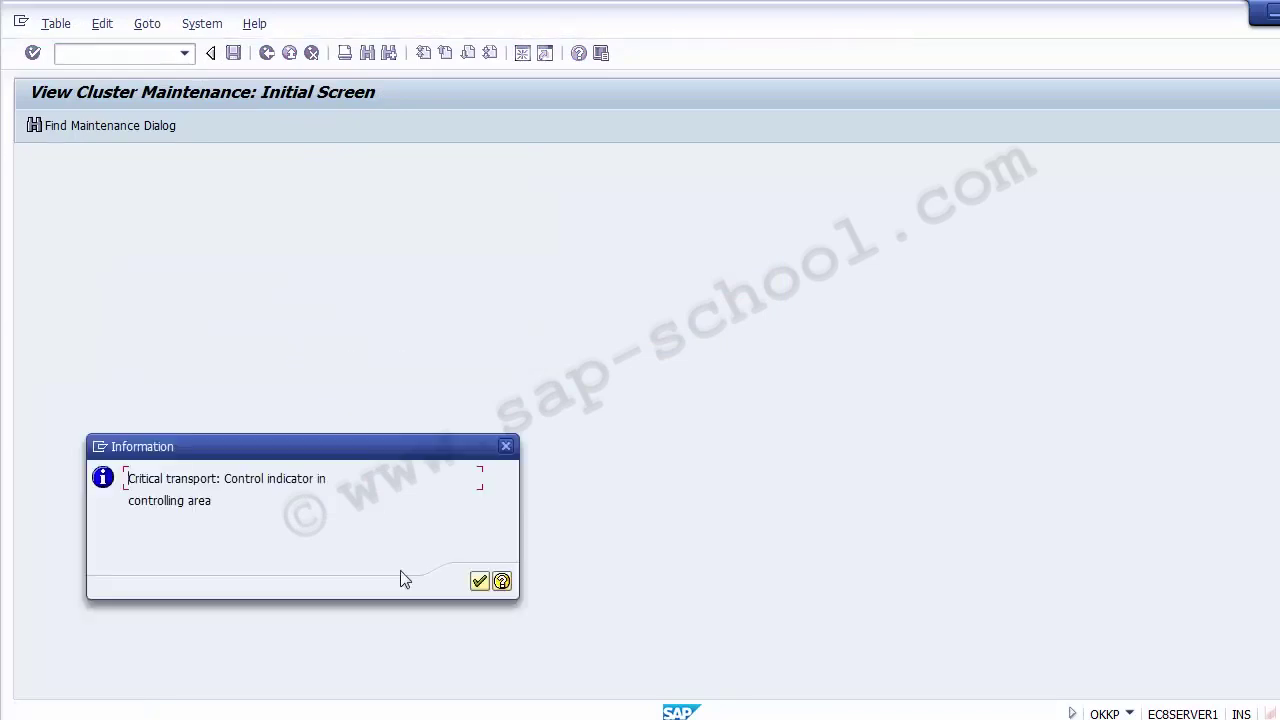
left_click(480, 583)
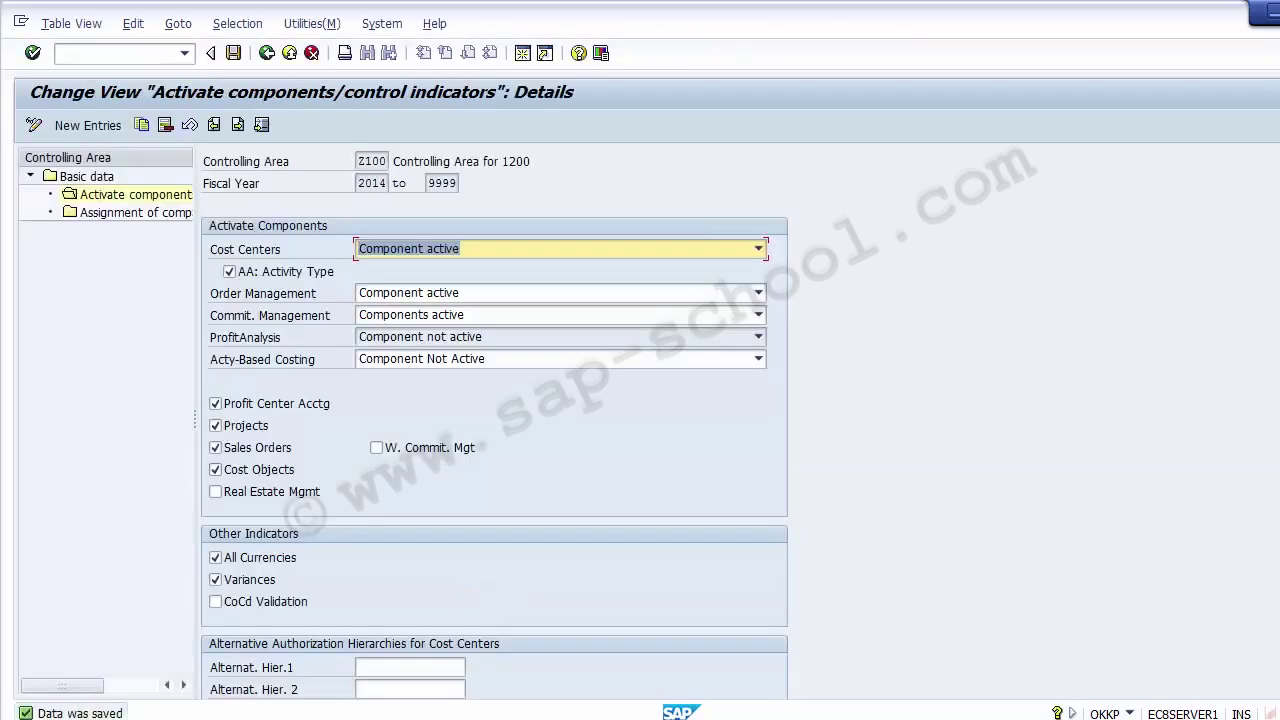
left_click(266, 56)
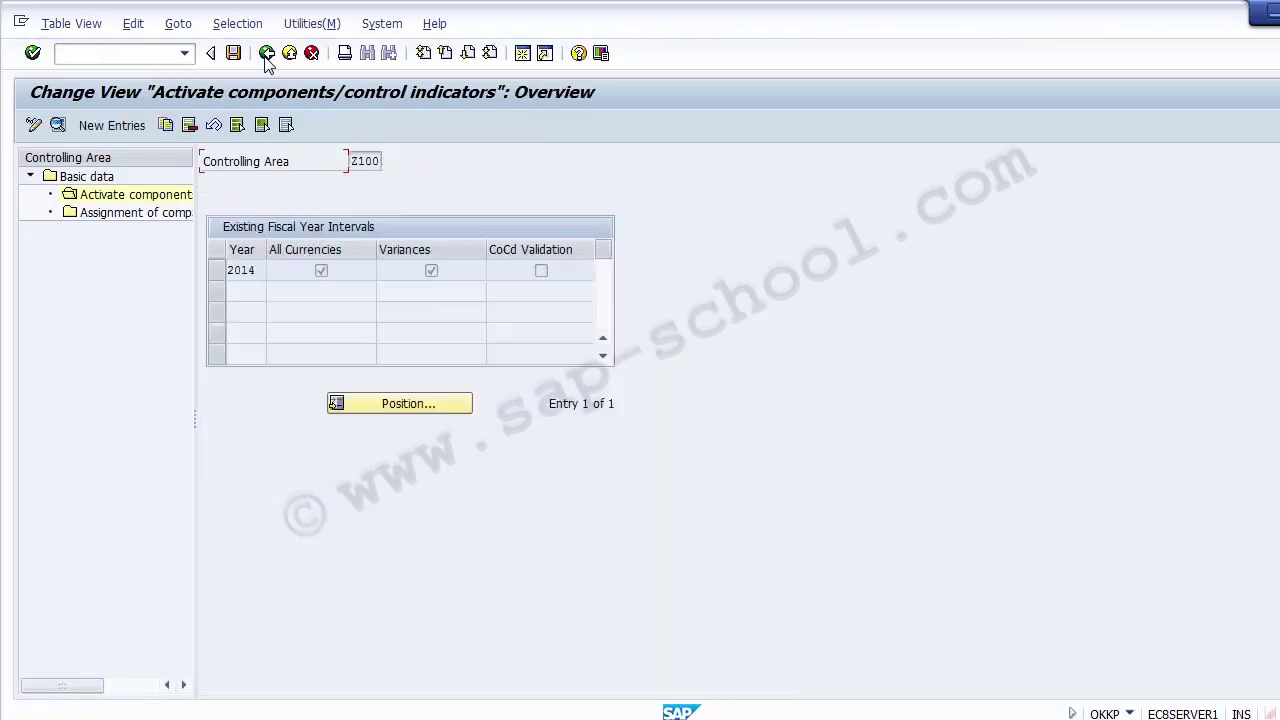
left_click(266, 56)
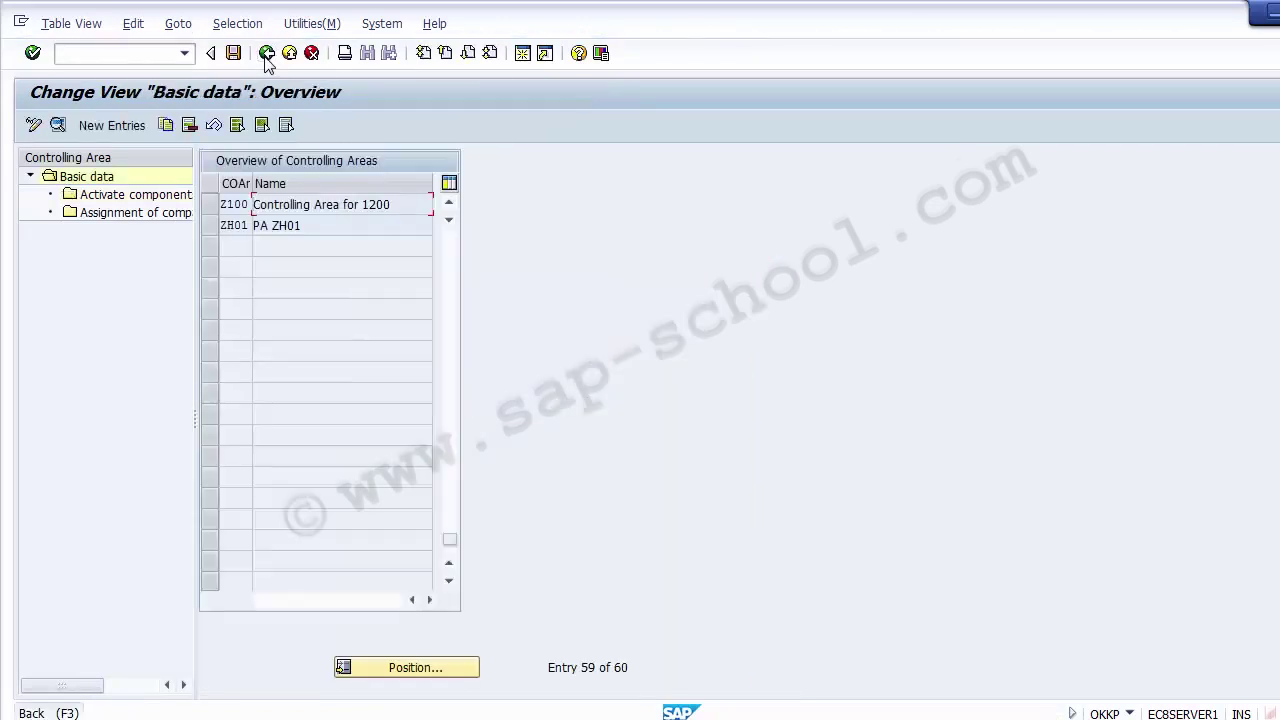
left_click(266, 55)
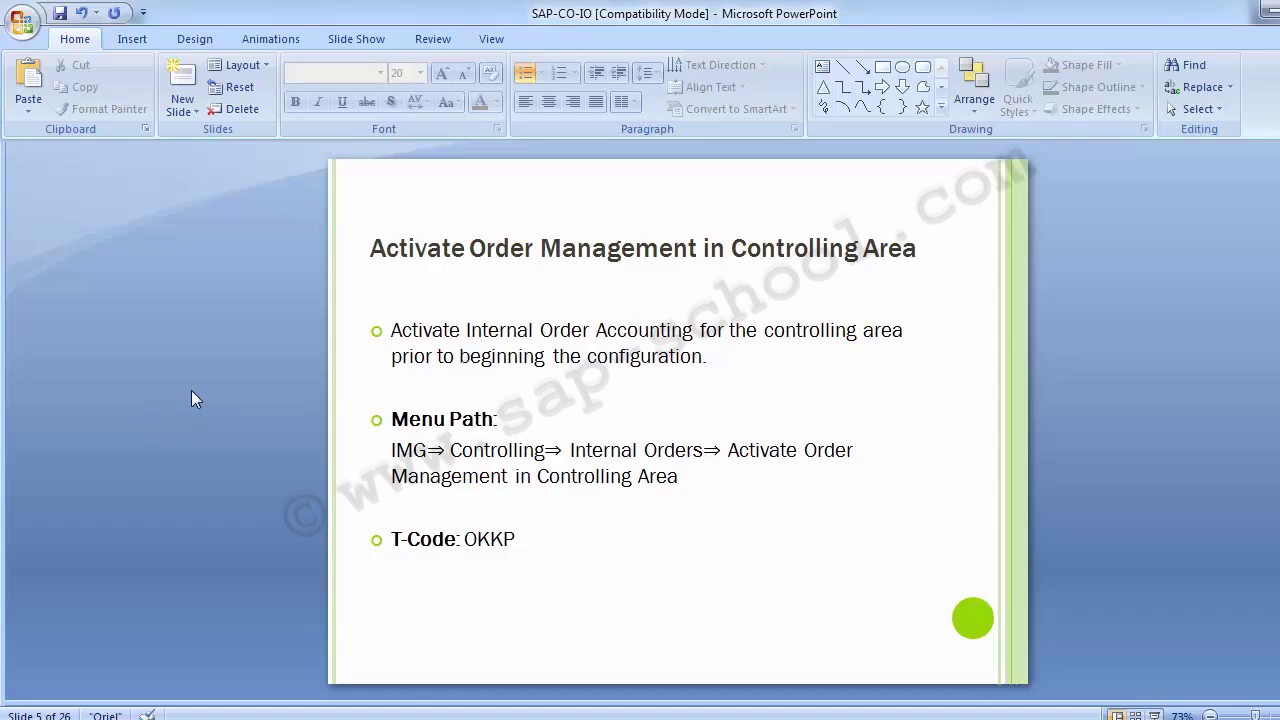
Go to the Define Order Types slide, then switch to SAP and open the SAP Reference IMG through transaction SPRO
scroll(193, 392, "up", 1)
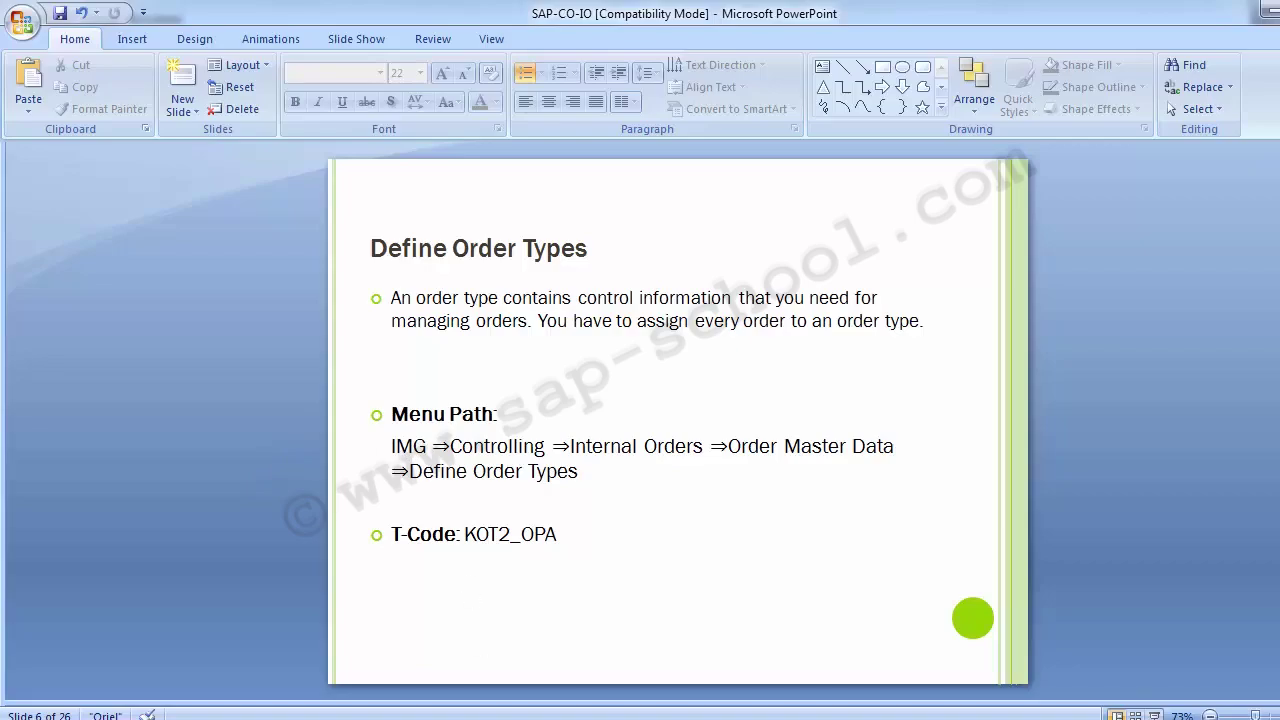
left_click(563, 654)
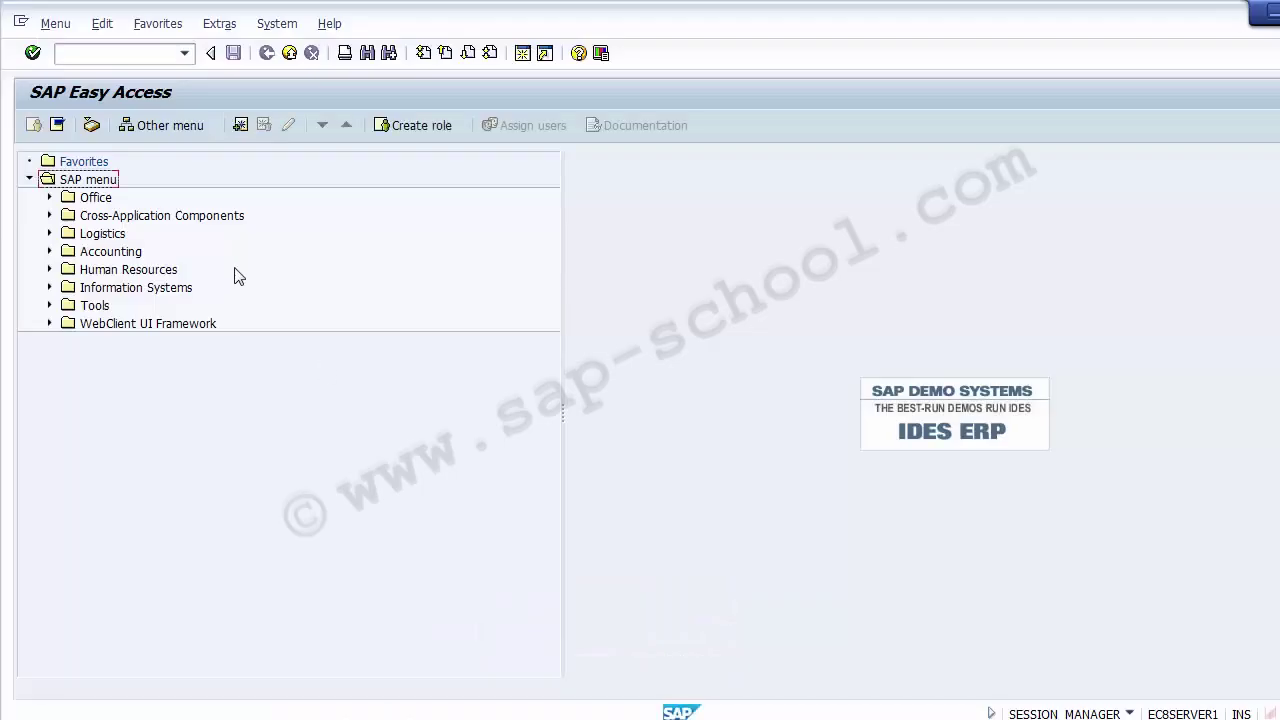
left_click(97, 53)
type("SPRO")
key("Return")
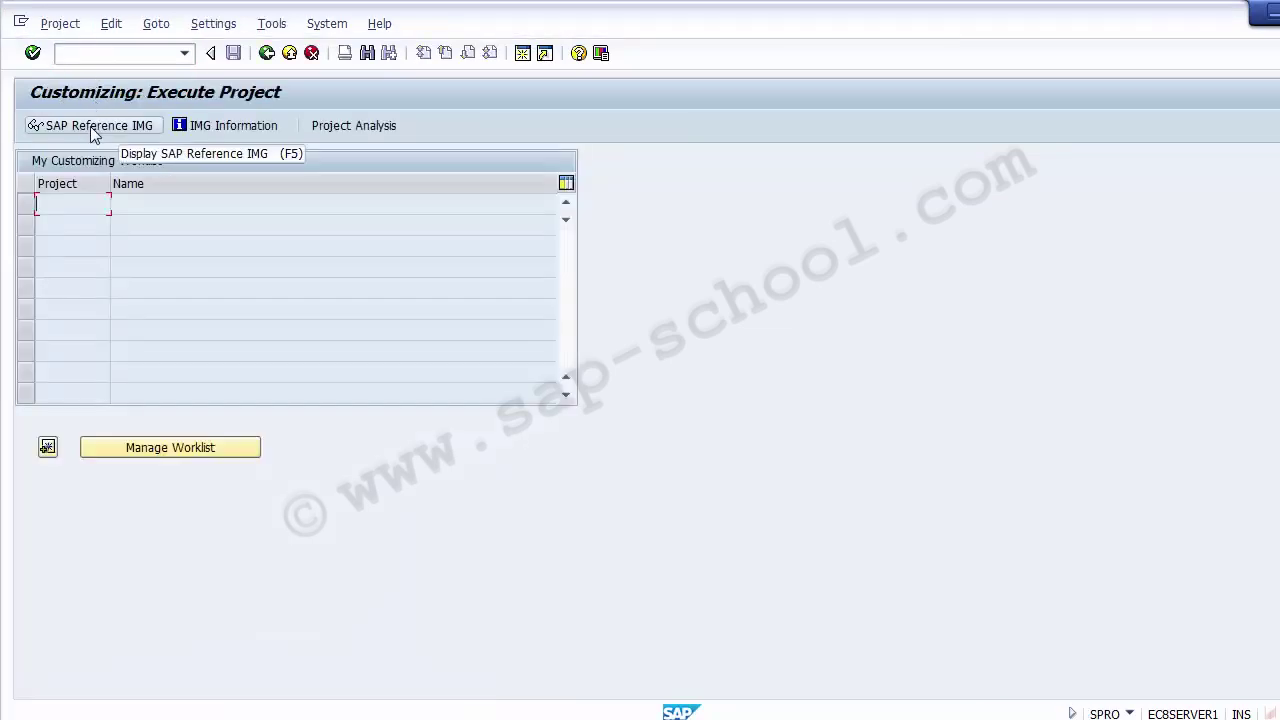
left_click(92, 130)
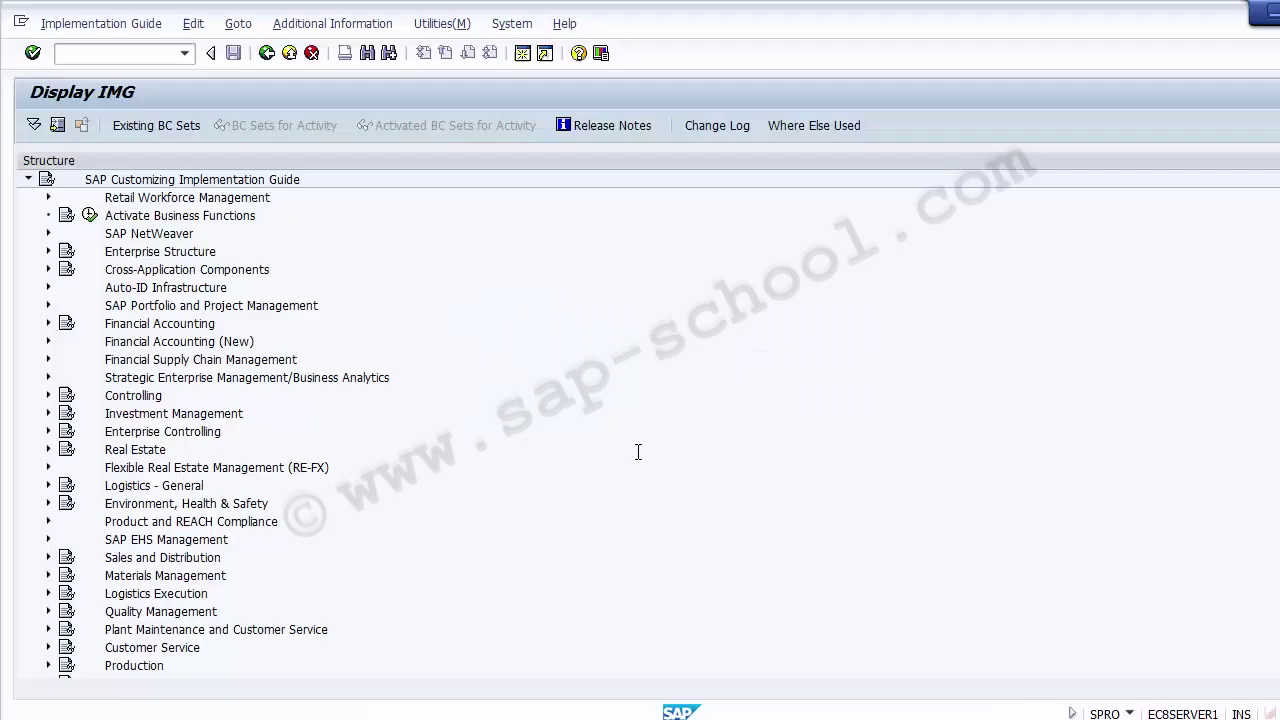
Expand Controlling, Internal Orders and Order Master Data in the implementation guide, checking the menu path on the PowerPoint slide
left_click(145, 398)
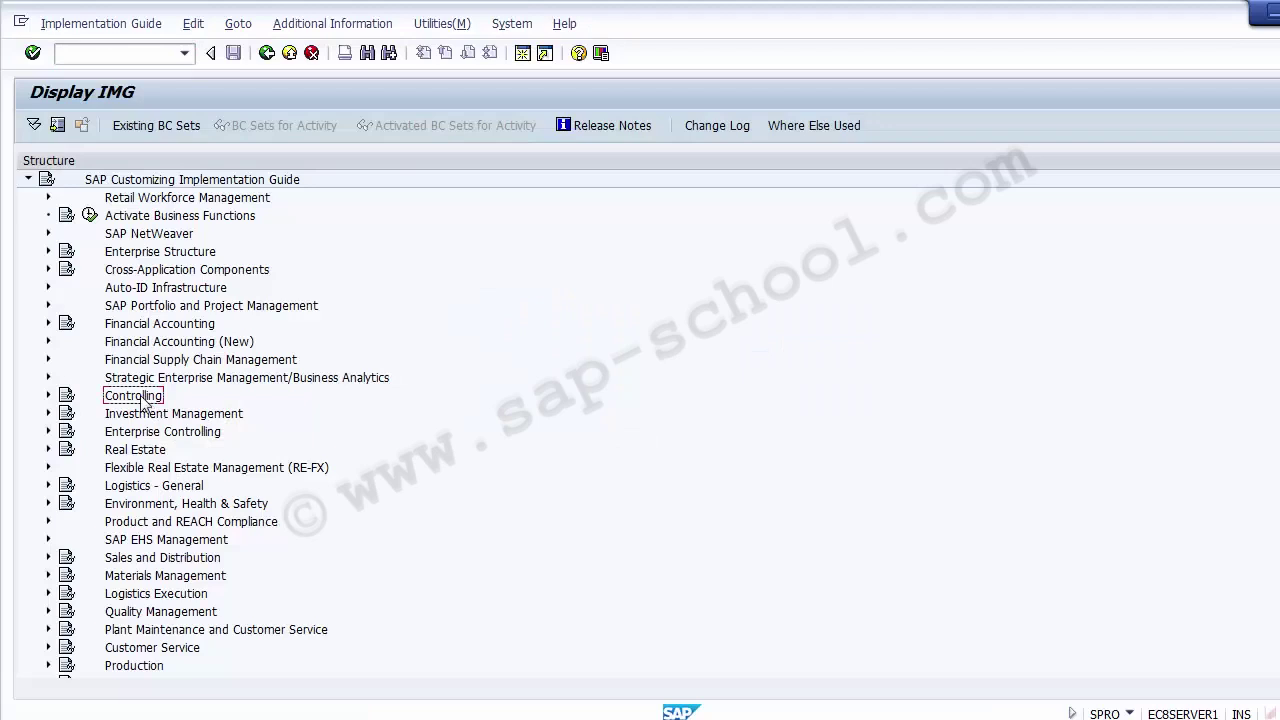
left_click(49, 396)
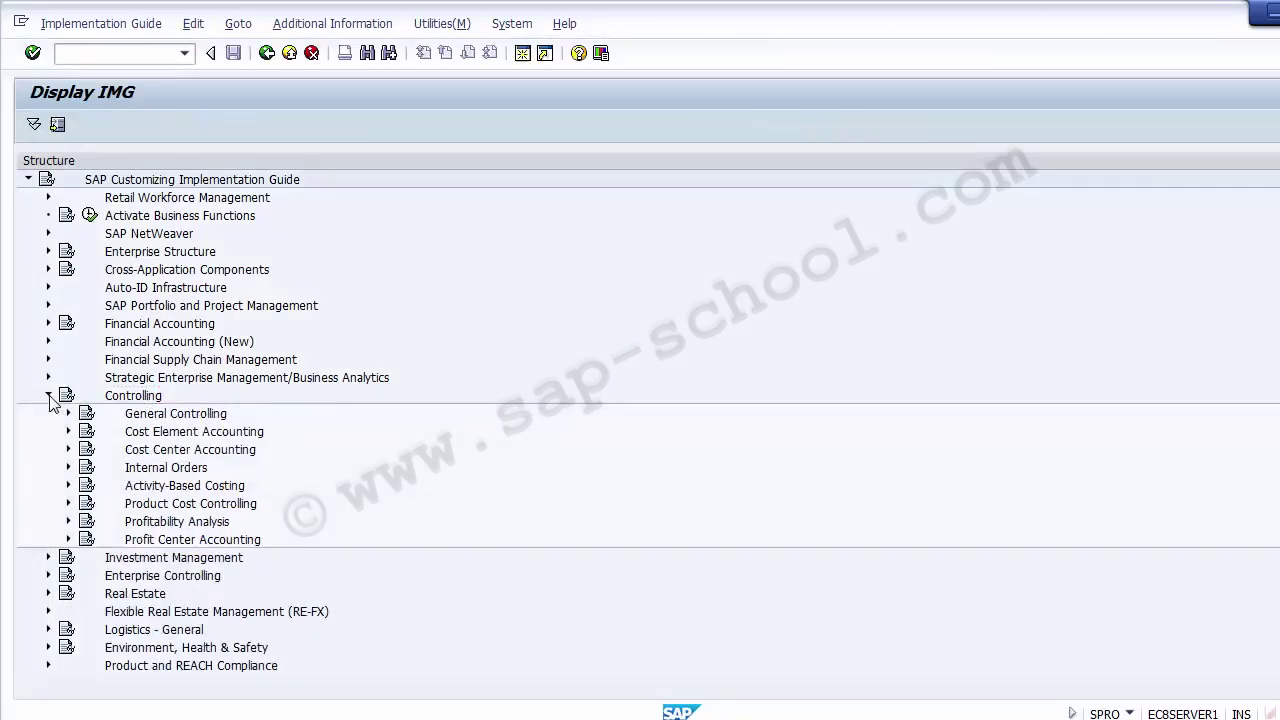
left_click(140, 468)
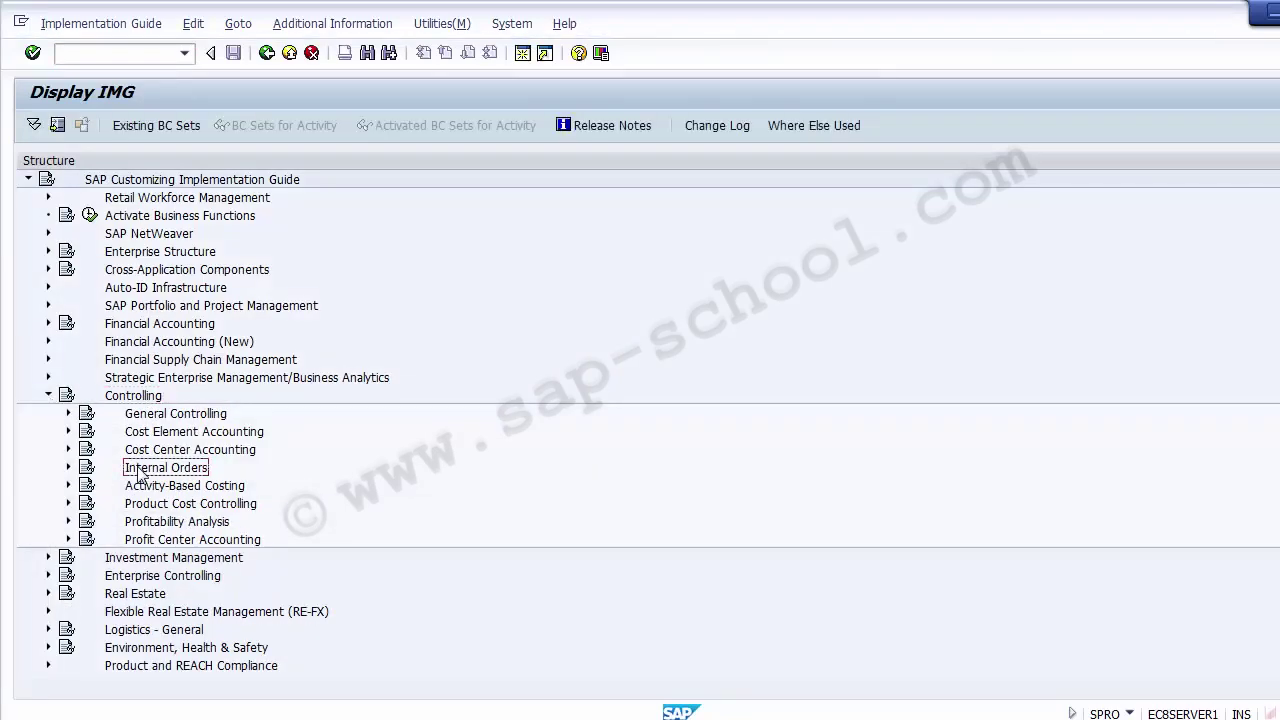
left_click(68, 468)
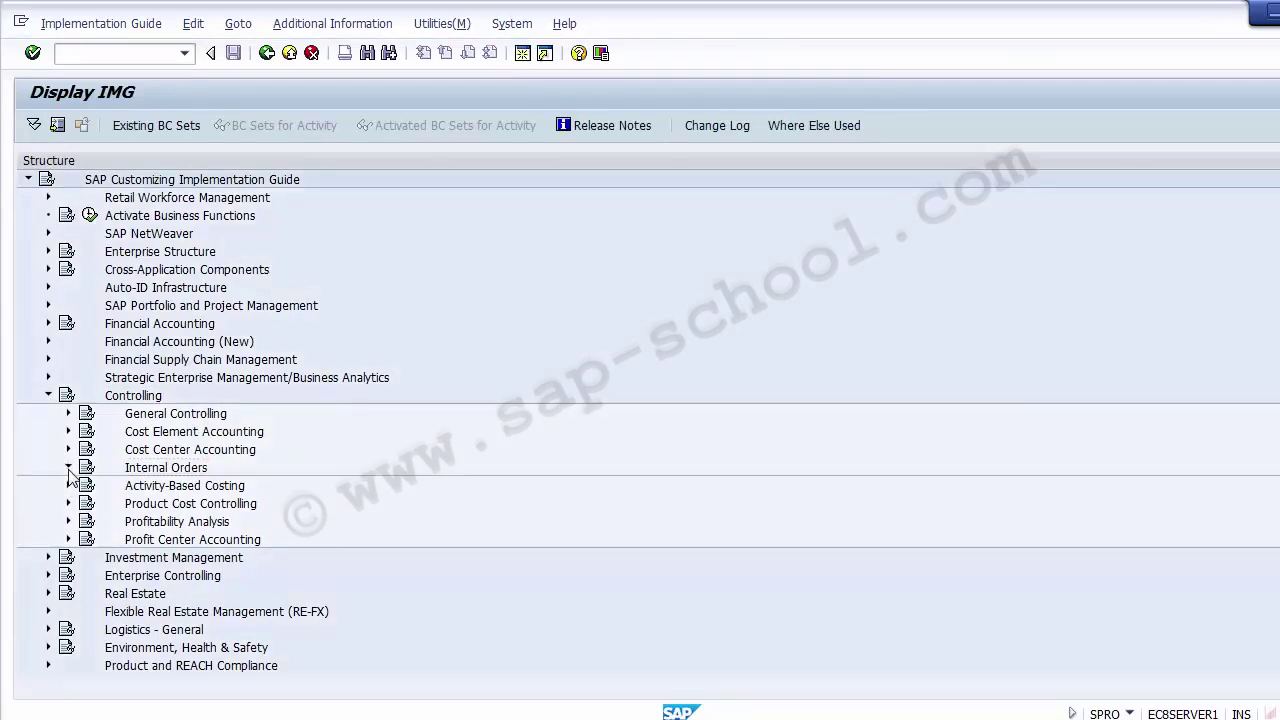
key("alt+Tab")
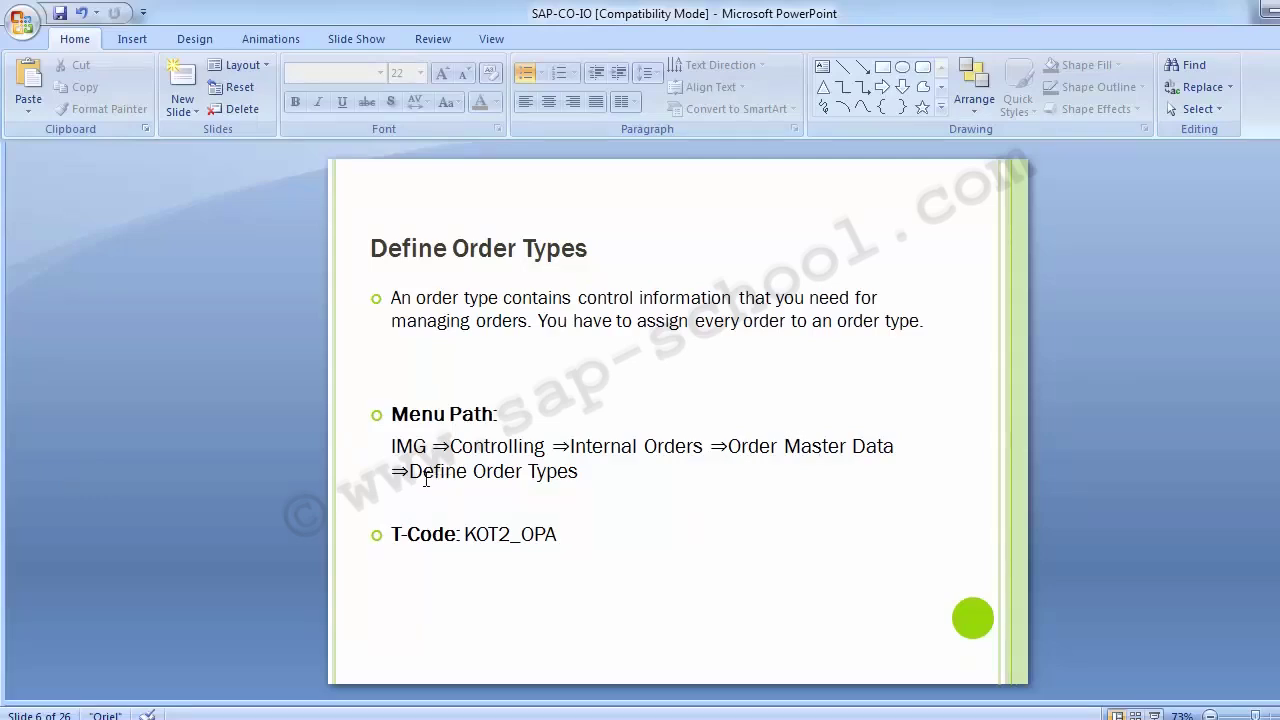
key("alt+Tab")
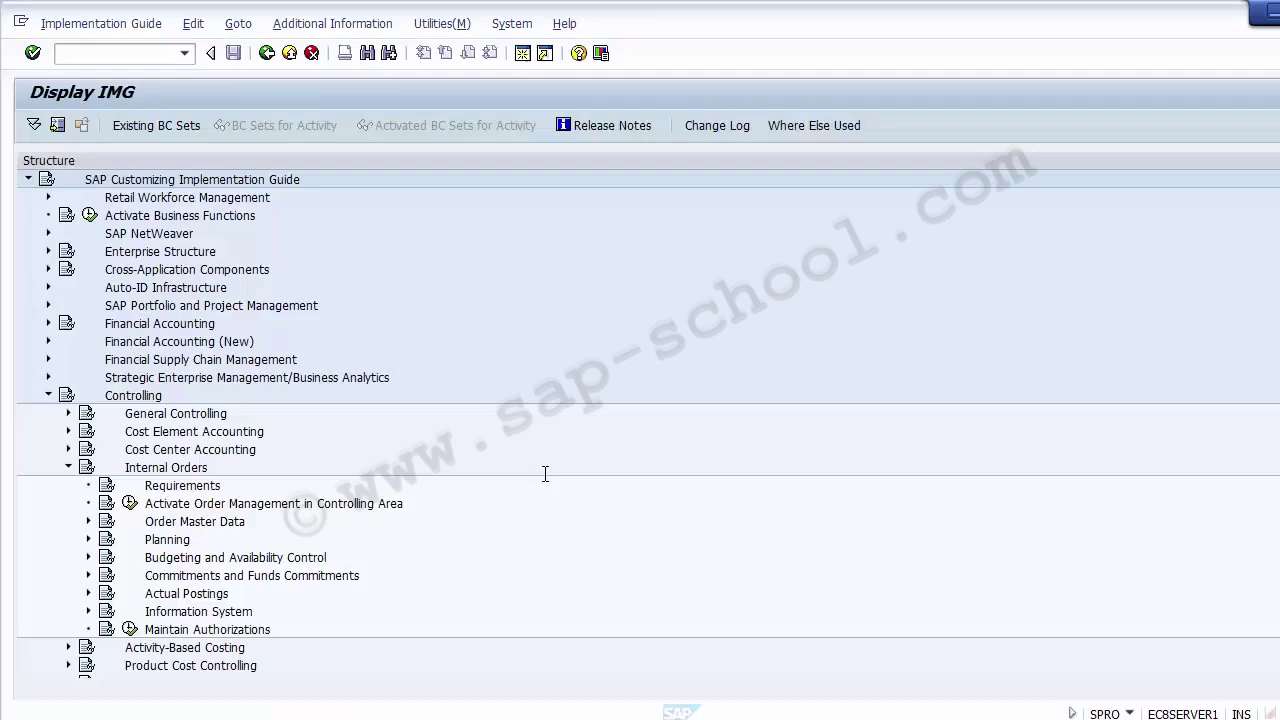
left_click(190, 524)
left_click(89, 522)
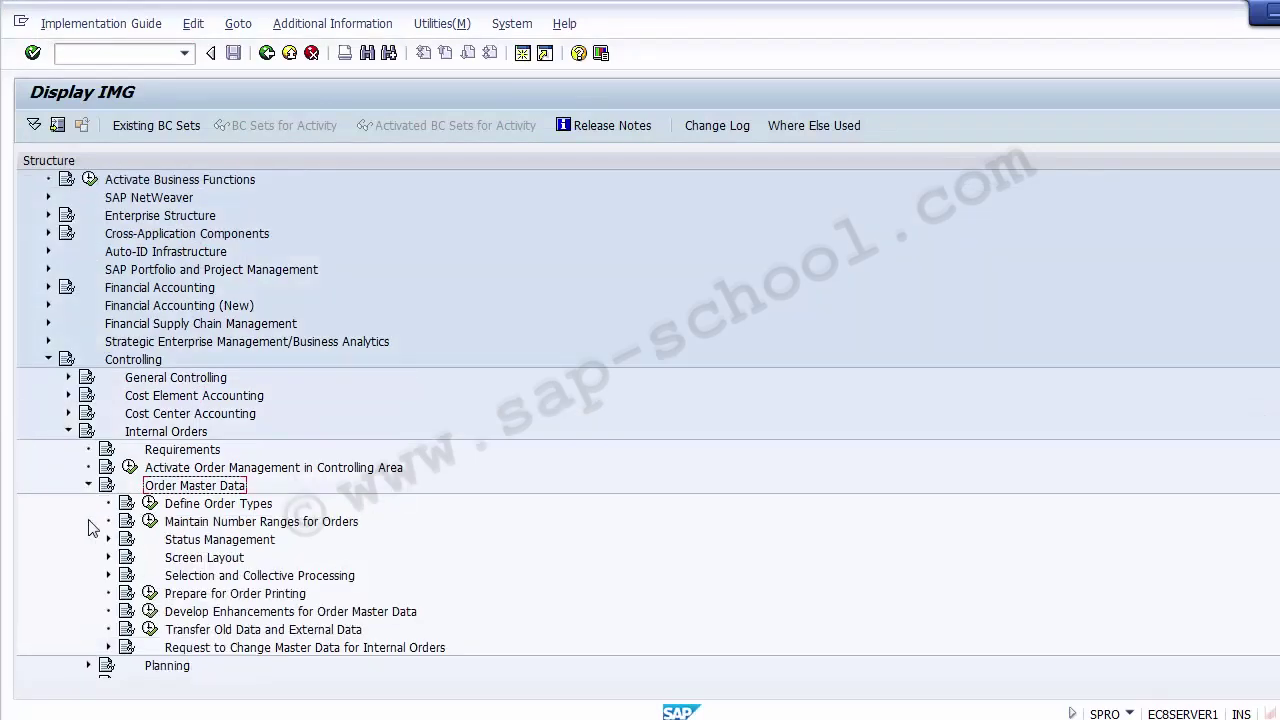
Execute the Define Order Types activity under Order Master Data
left_click(192, 507)
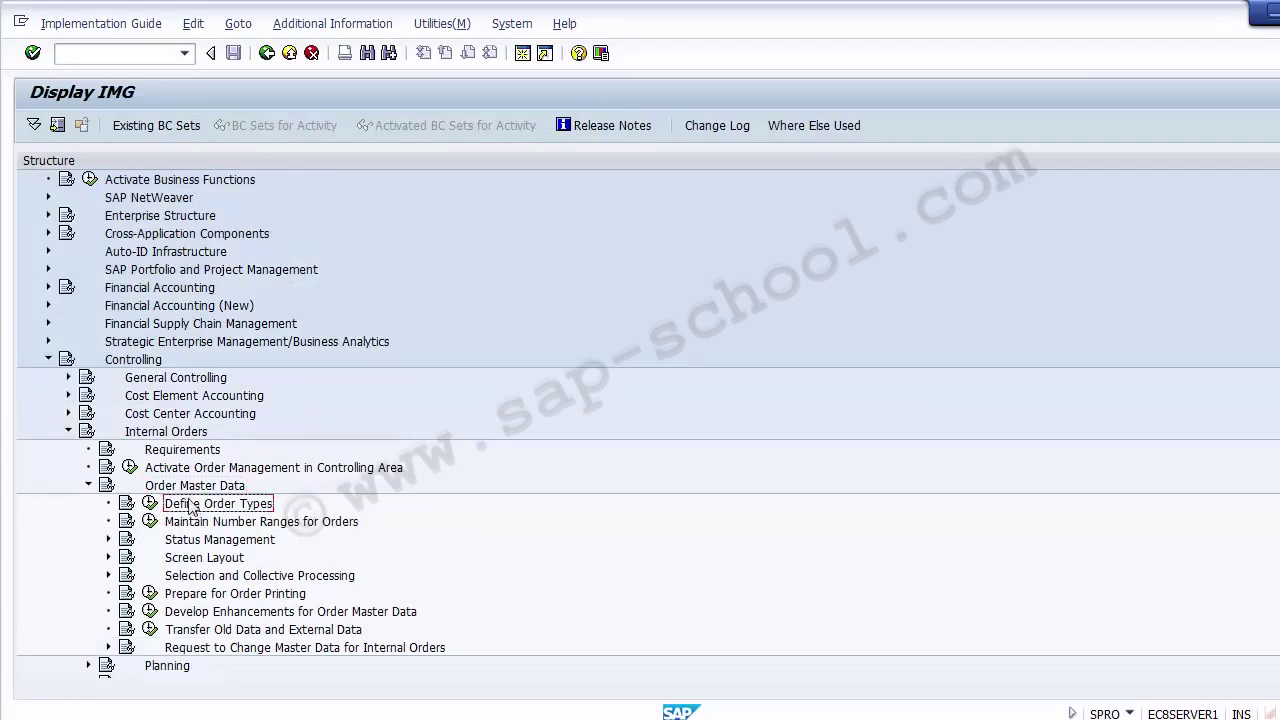
left_click(138, 361)
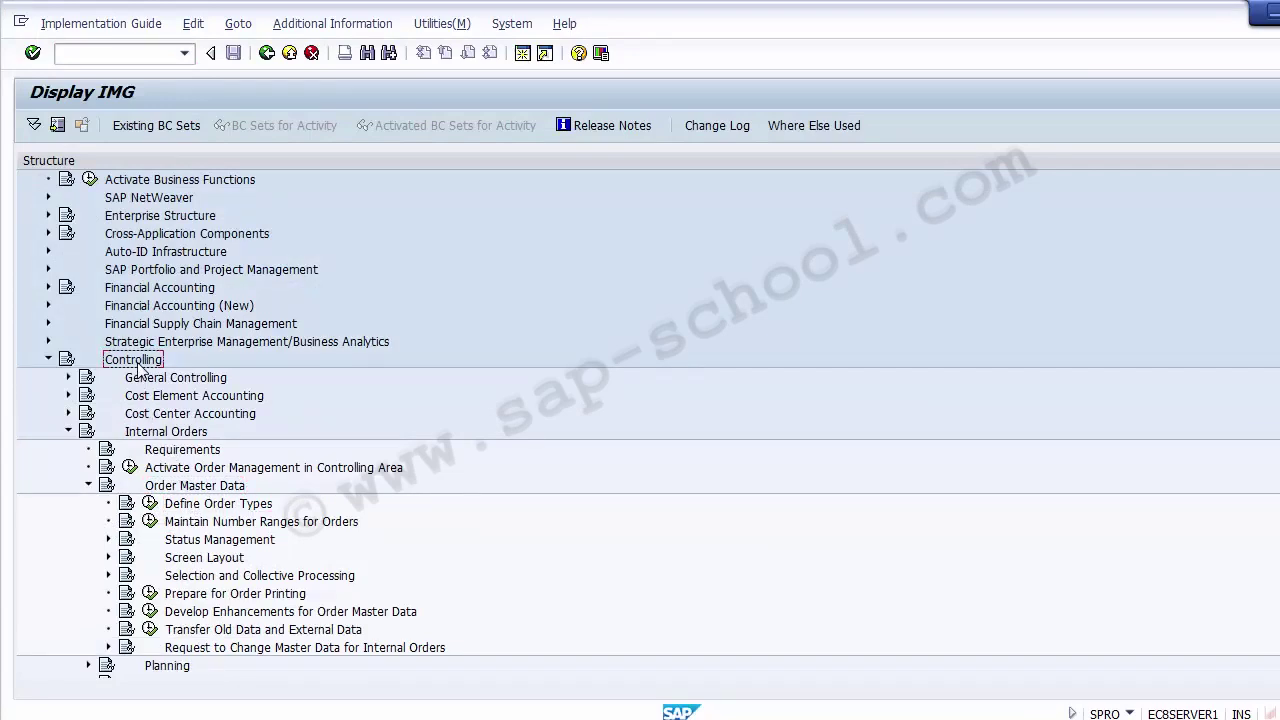
left_click(160, 432)
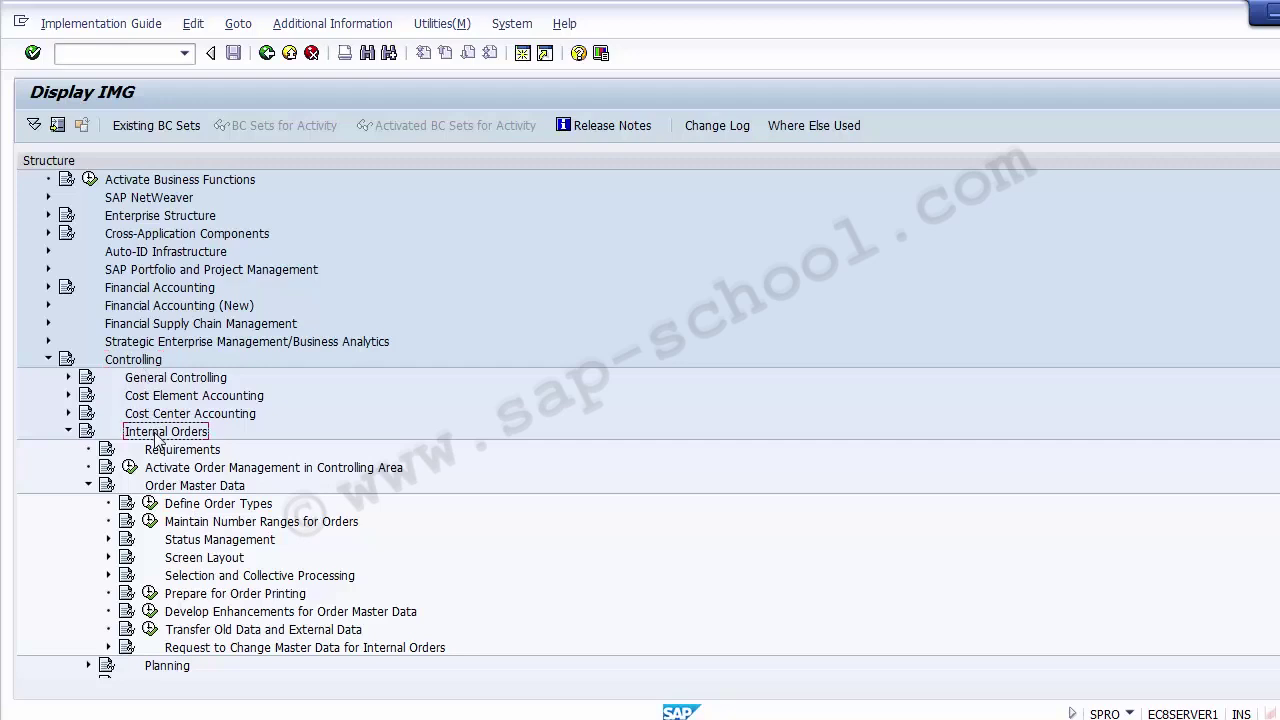
left_click(172, 488)
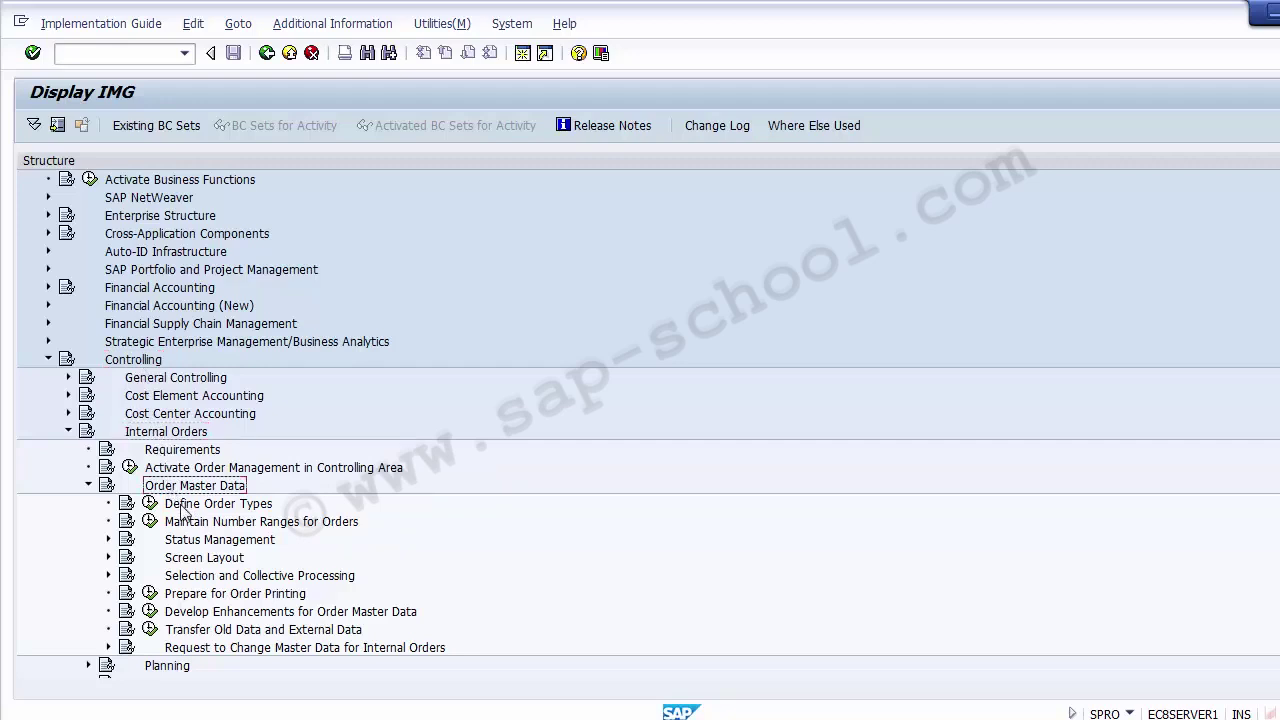
left_click(197, 508)
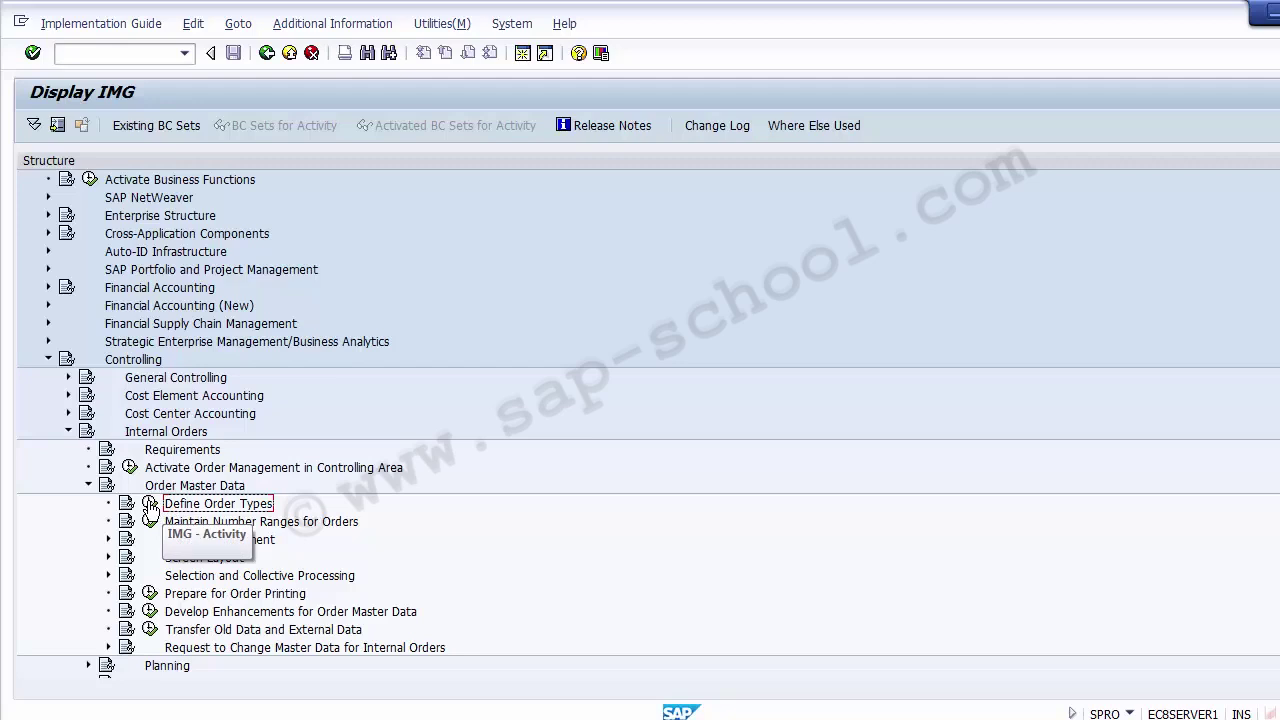
left_click(150, 505)
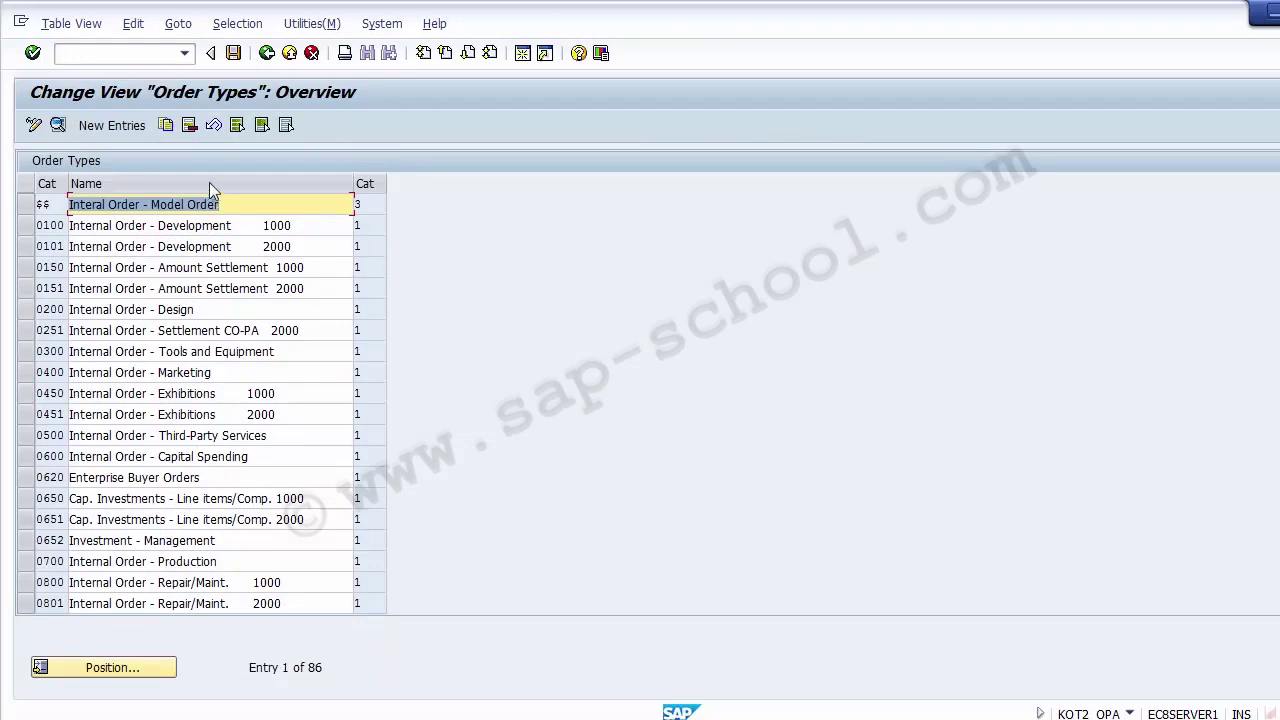
Start a new order type entry and show the possible values for its order category
left_click(110, 128)
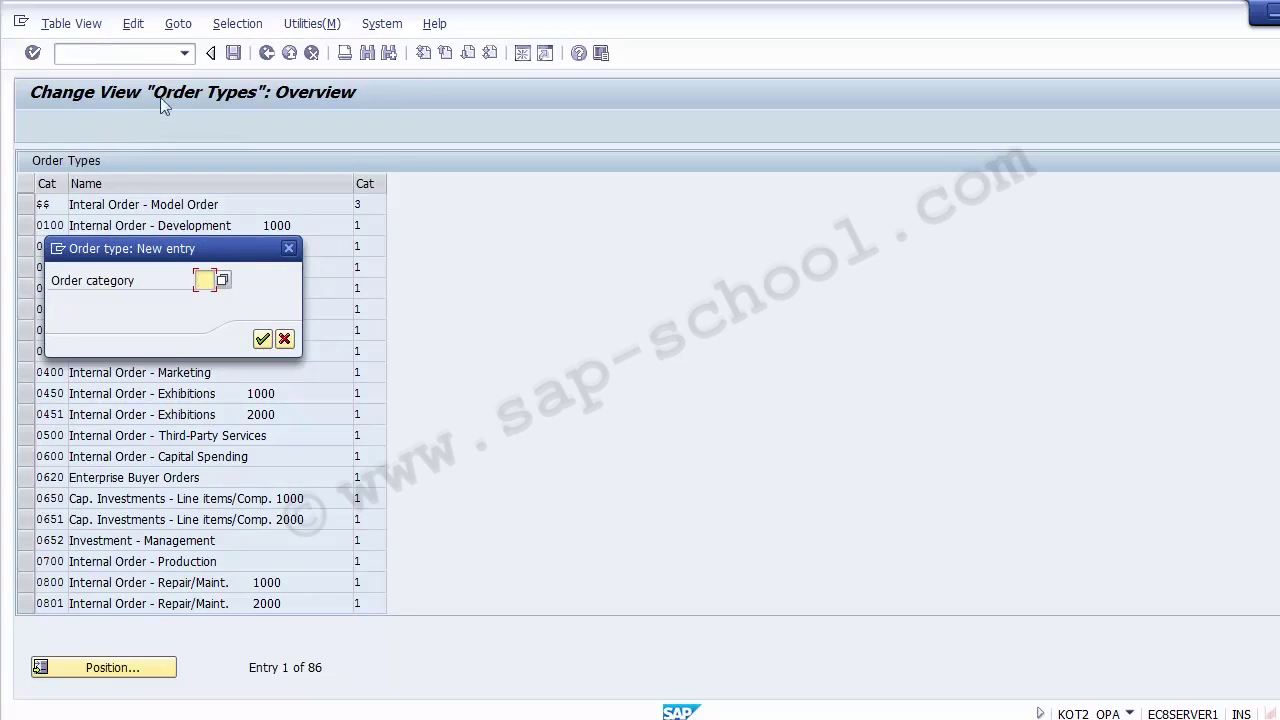
left_click(223, 281)
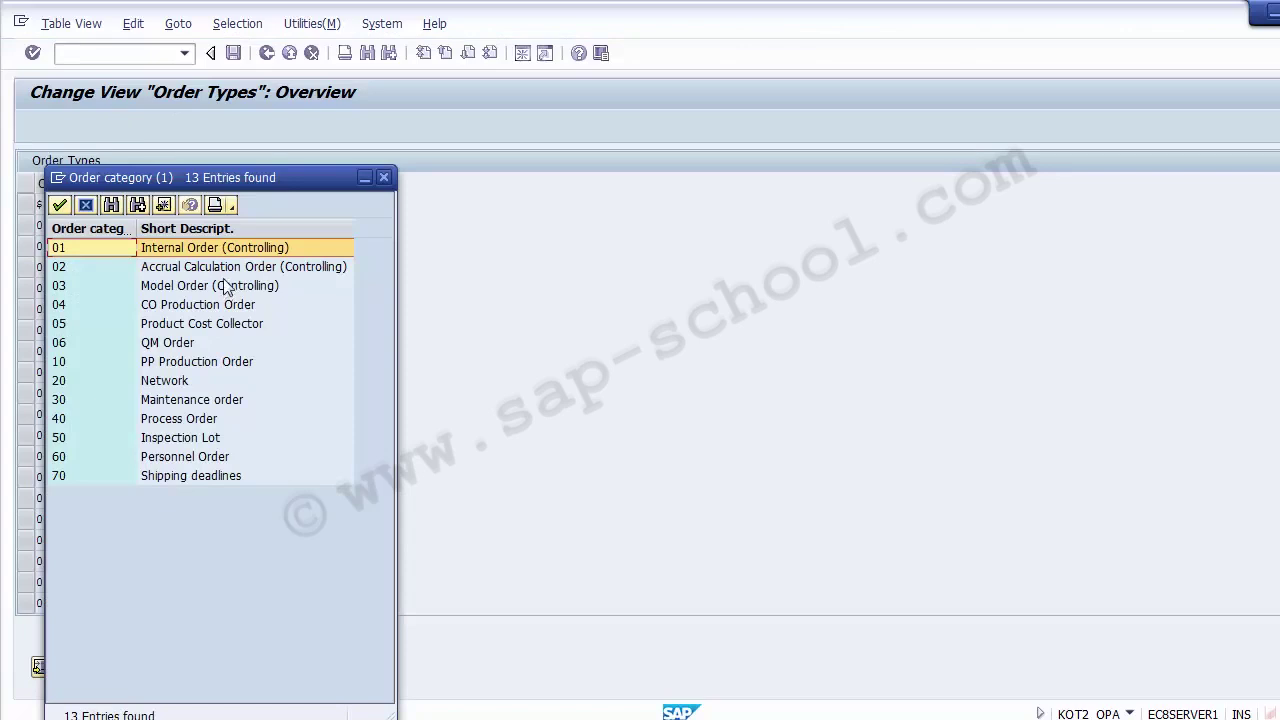
Review the available order categories and create the new order type with category 01, Internal Order (Controlling)
left_click(214, 270)
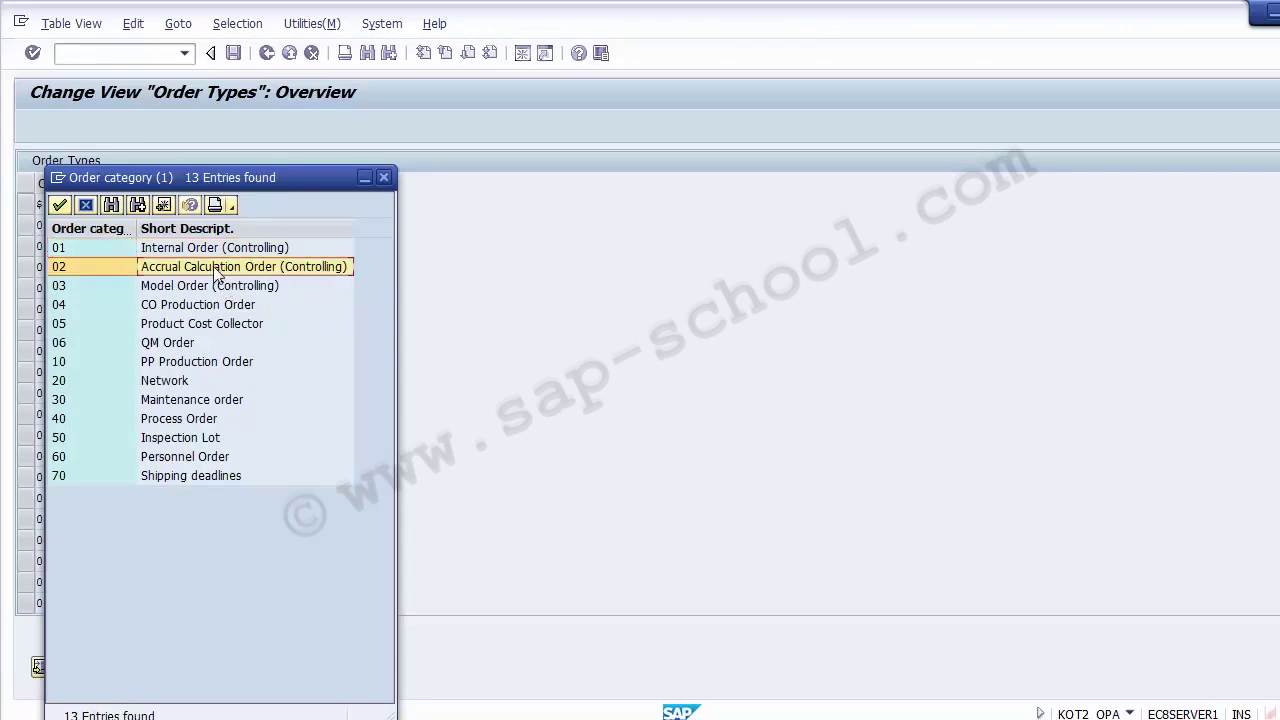
key("Up")
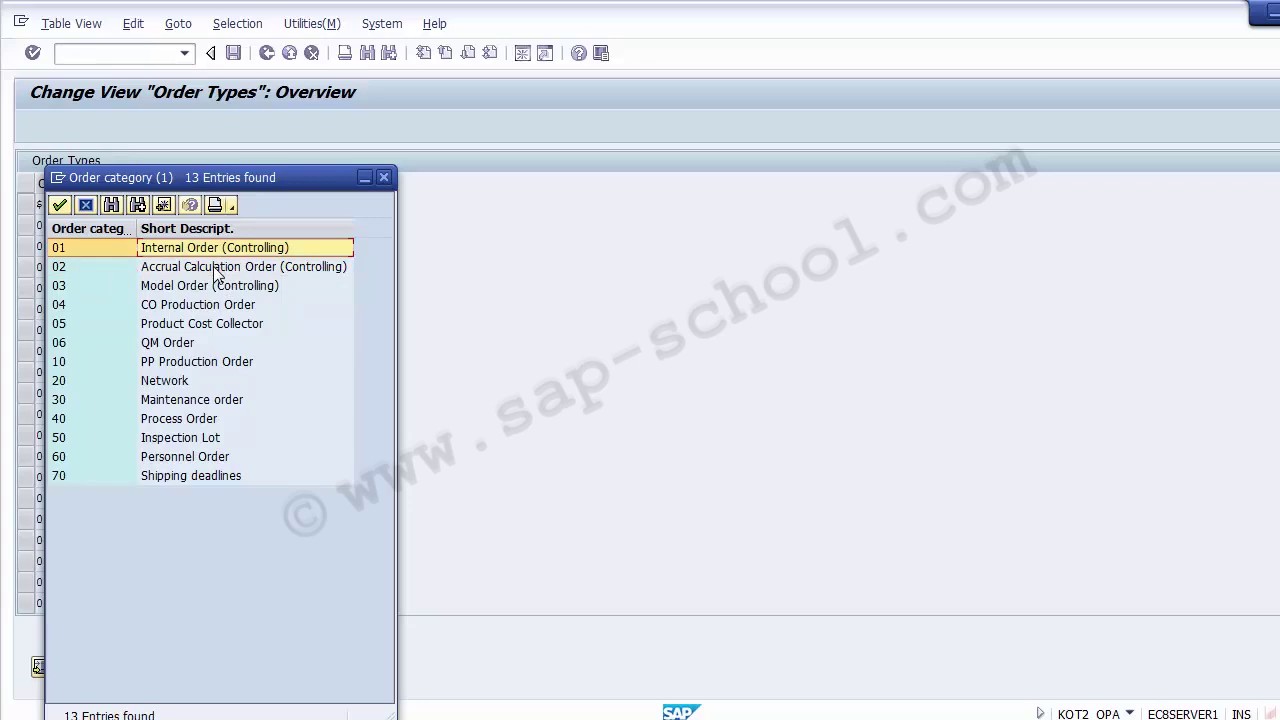
left_click(216, 270)
key("Down")
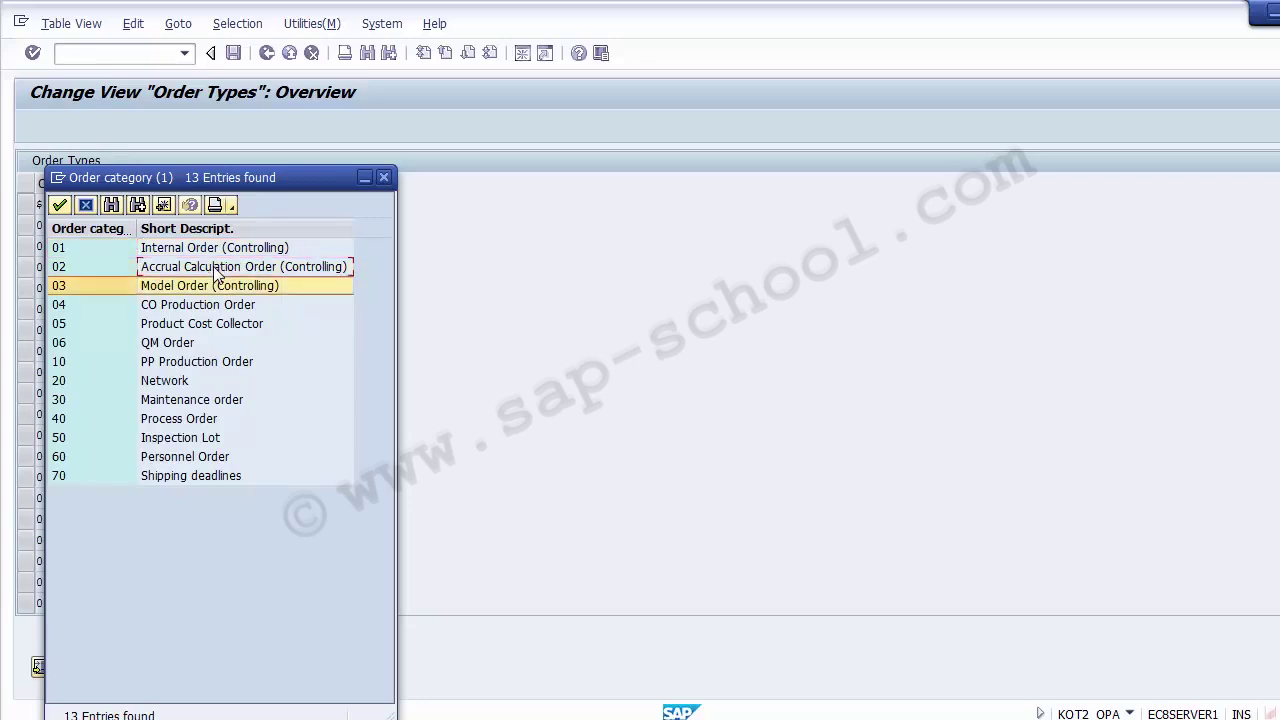
key("Down")
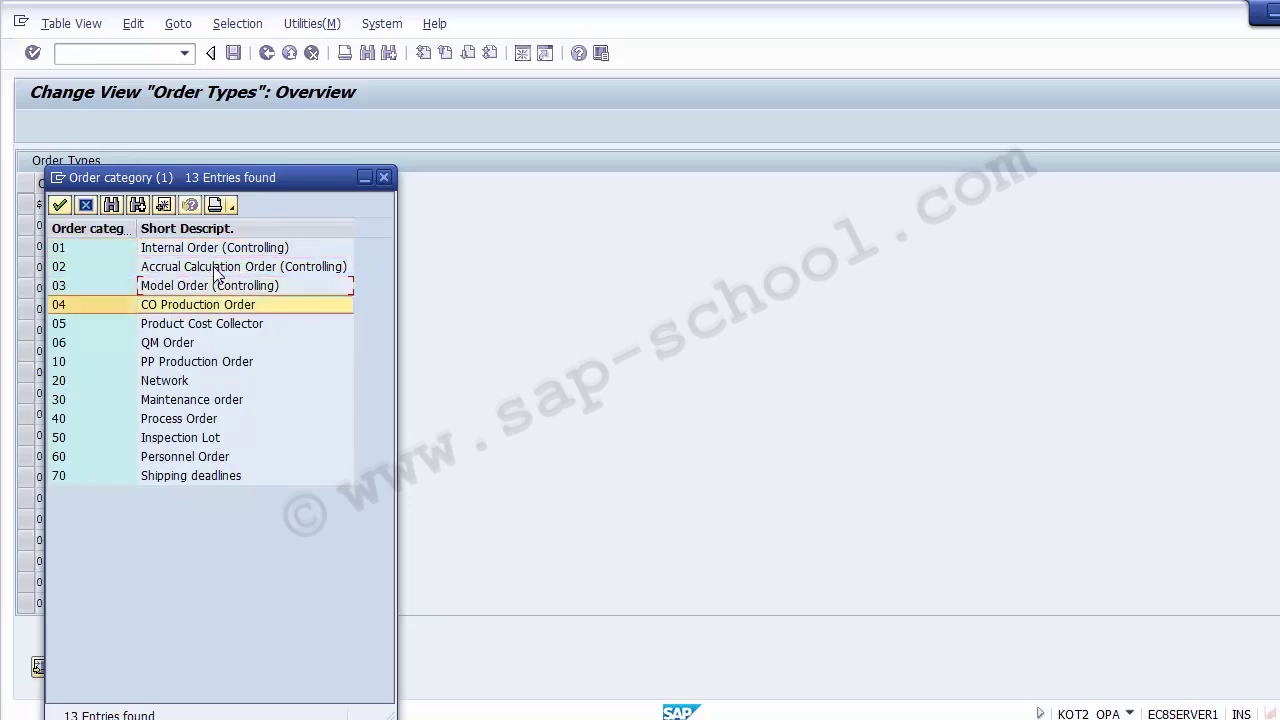
key("Down")
key("Down")
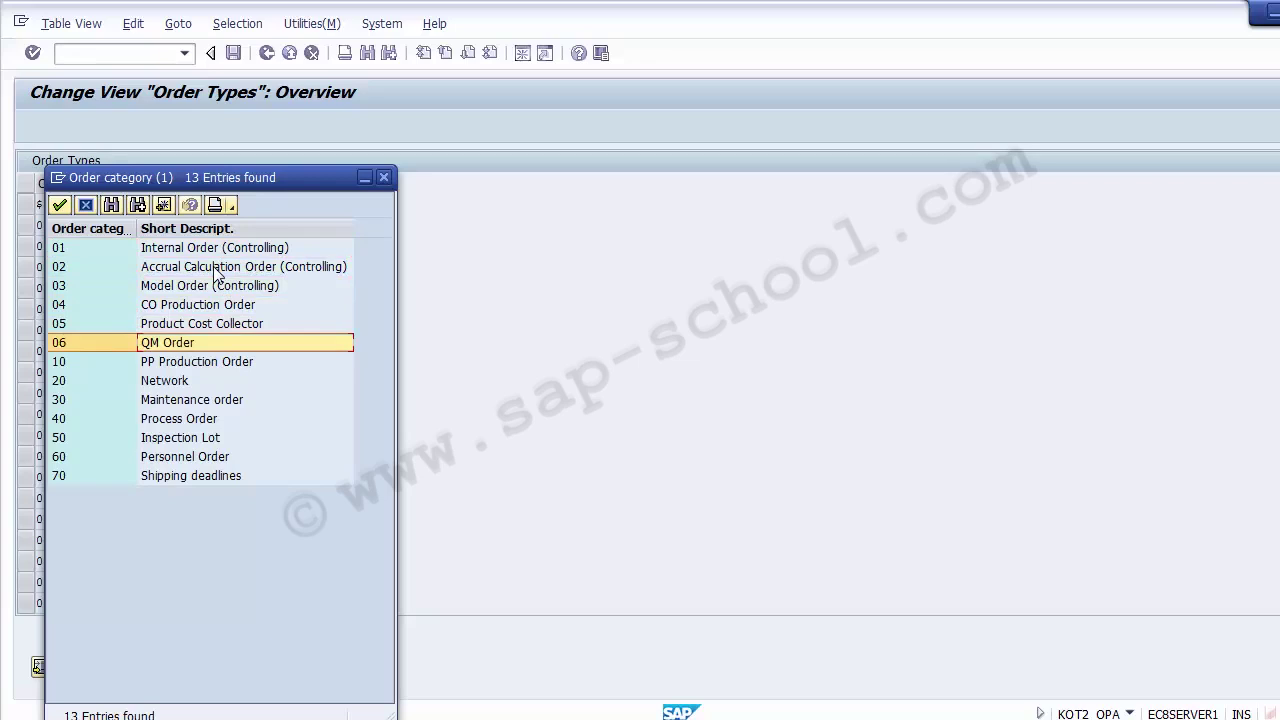
key("Down")
key("Down")
key("Down")
key("Down")
key("Down")
key("Down")
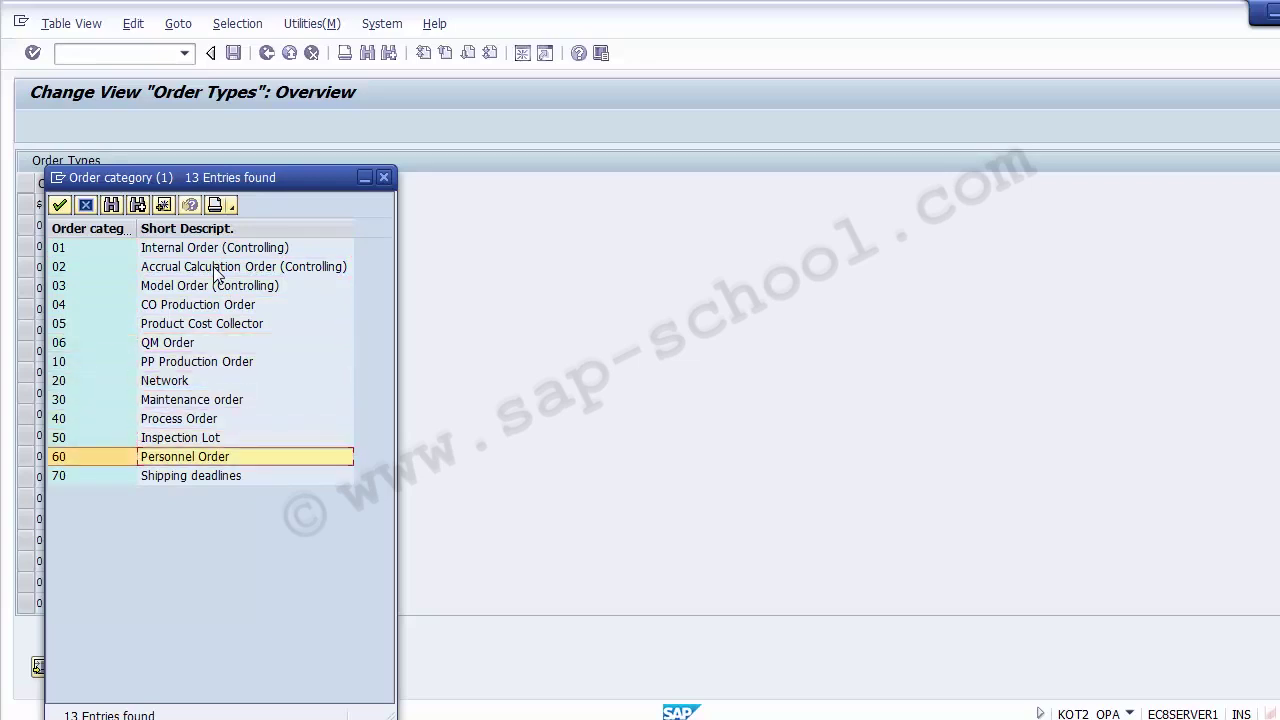
key("Down")
key("Up")
key("Up")
key("Up")
key("Up")
key("Up")
key("Up")
key("Up")
key("Up")
key("Up")
key("Up")
key("Up")
key("Up")
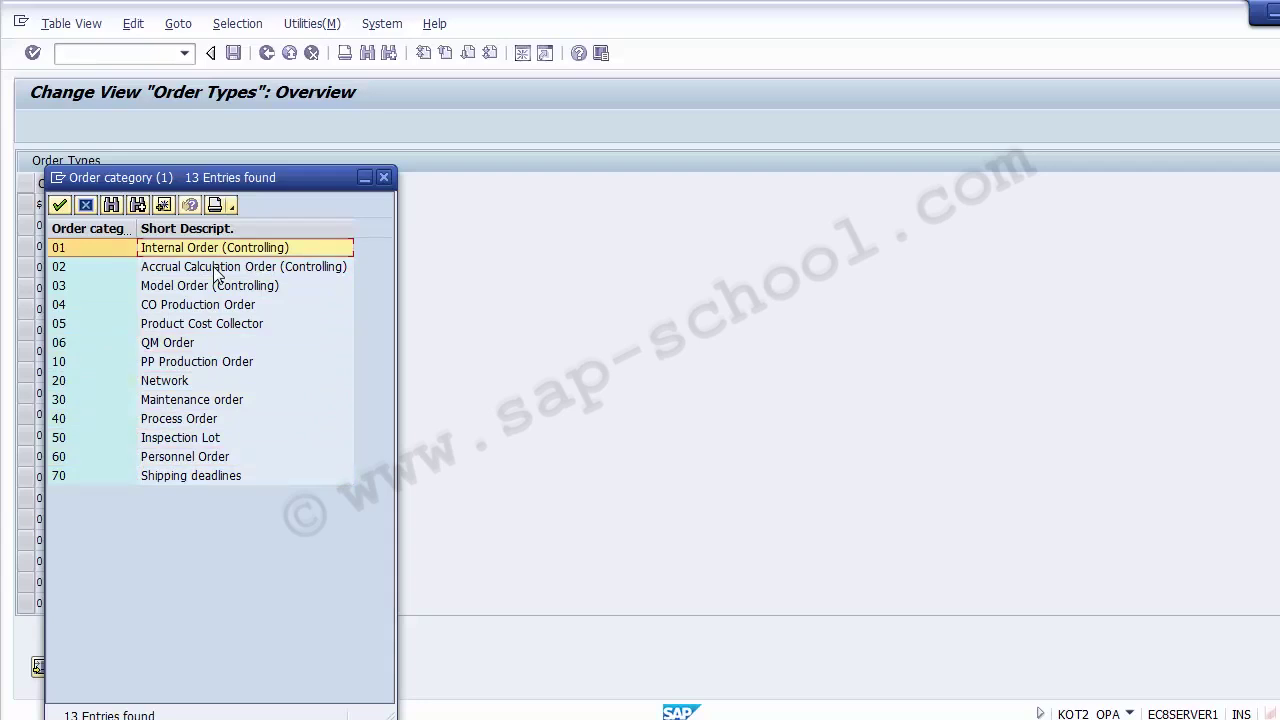
double_click(76, 247)
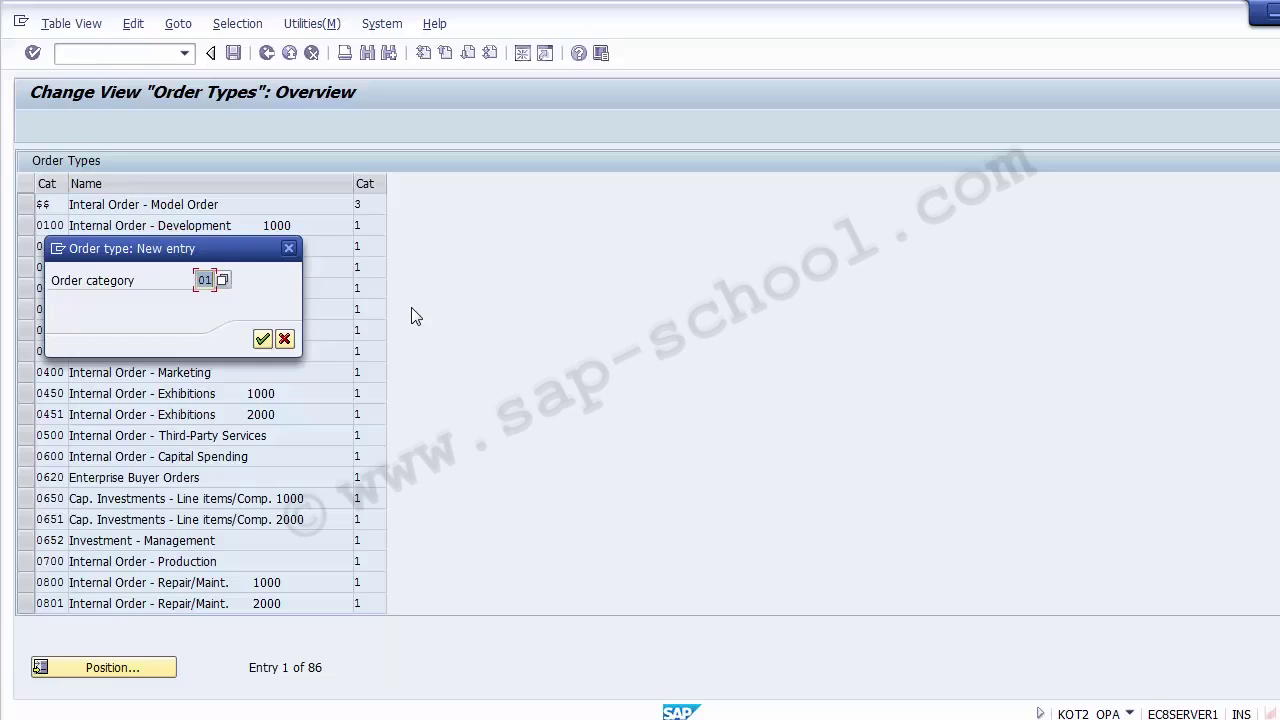
key("Return")
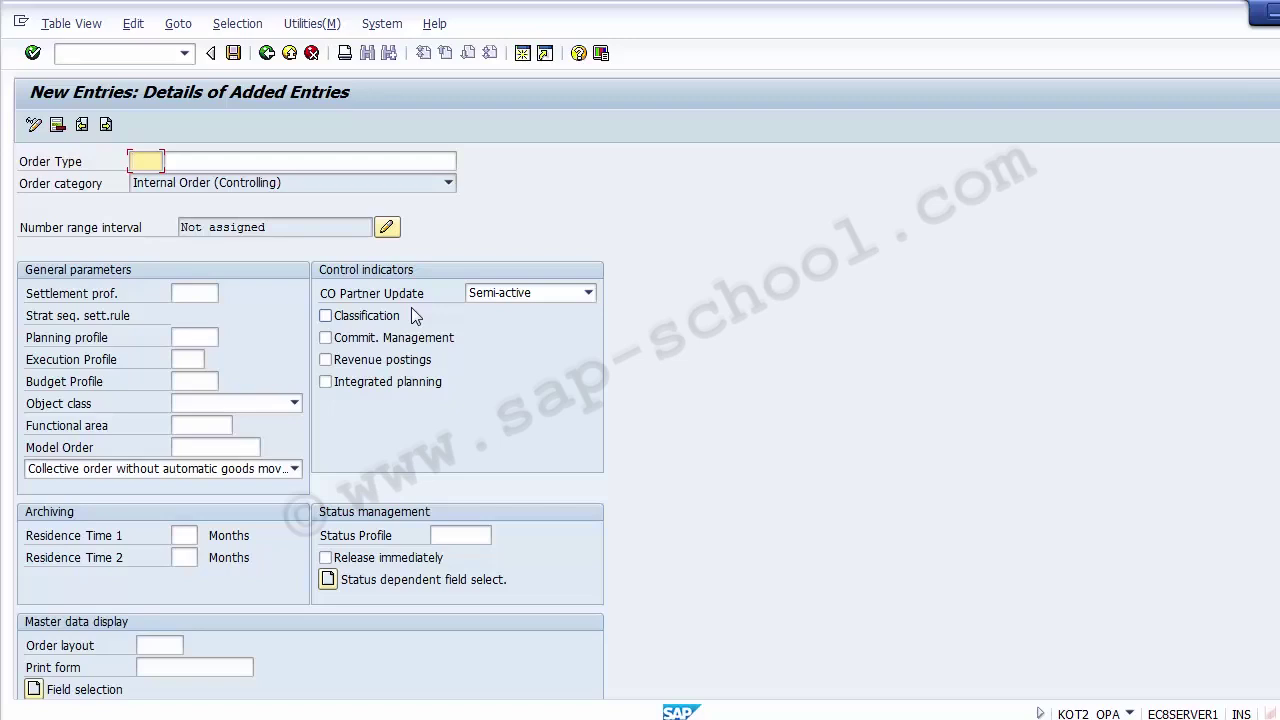
Identify the new order type as 1100 with the description "Real Internal Order Type 1200"
left_click(142, 161)
type("1100")
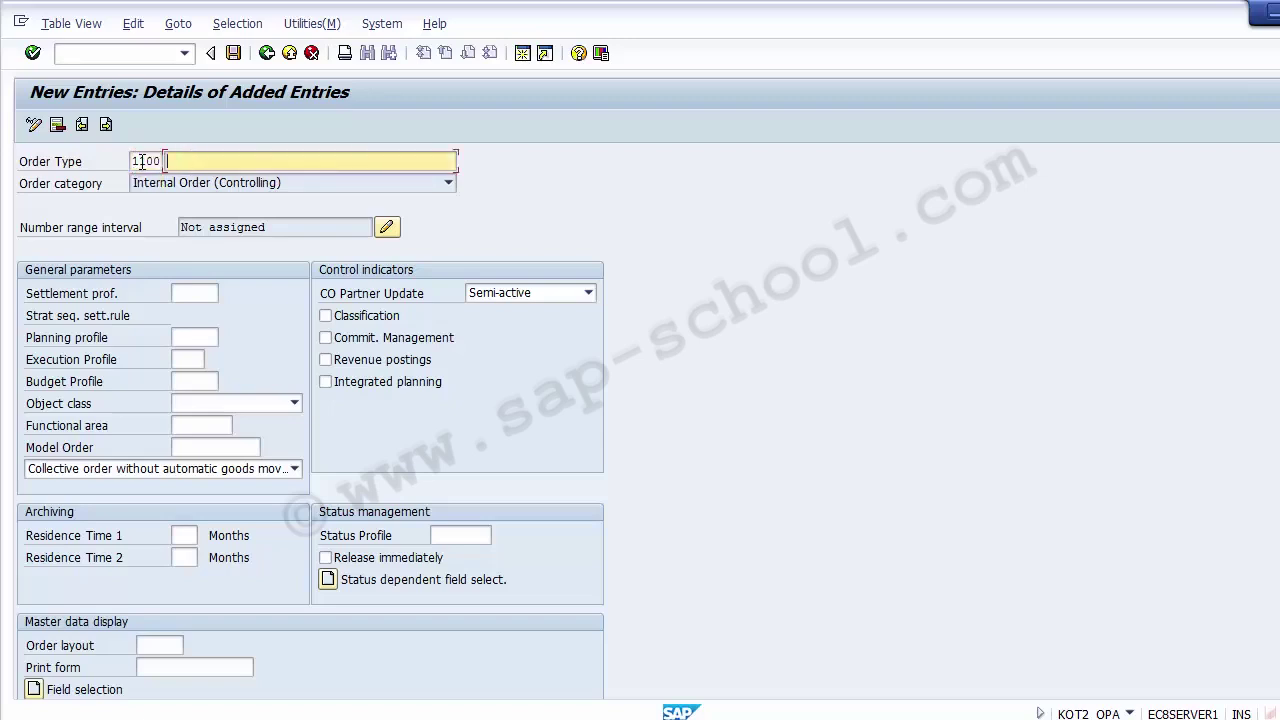
key("Down")
key("Down")
key("Return")
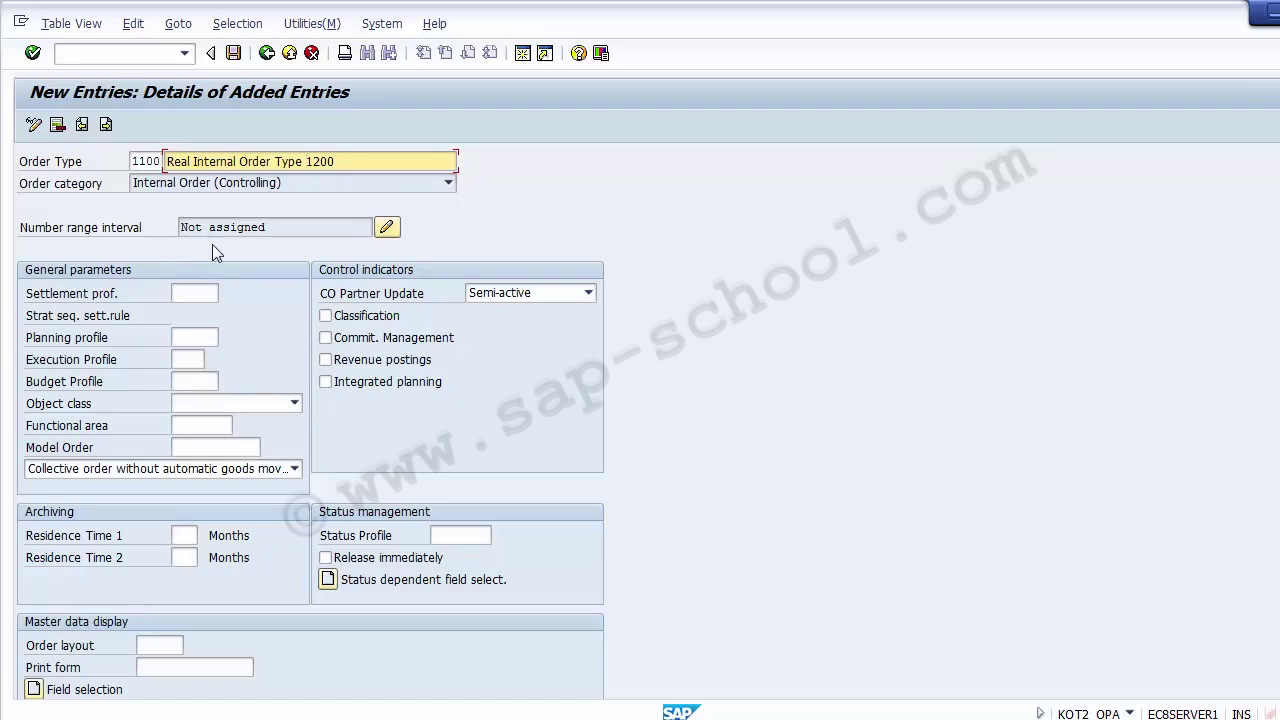
left_click(242, 228)
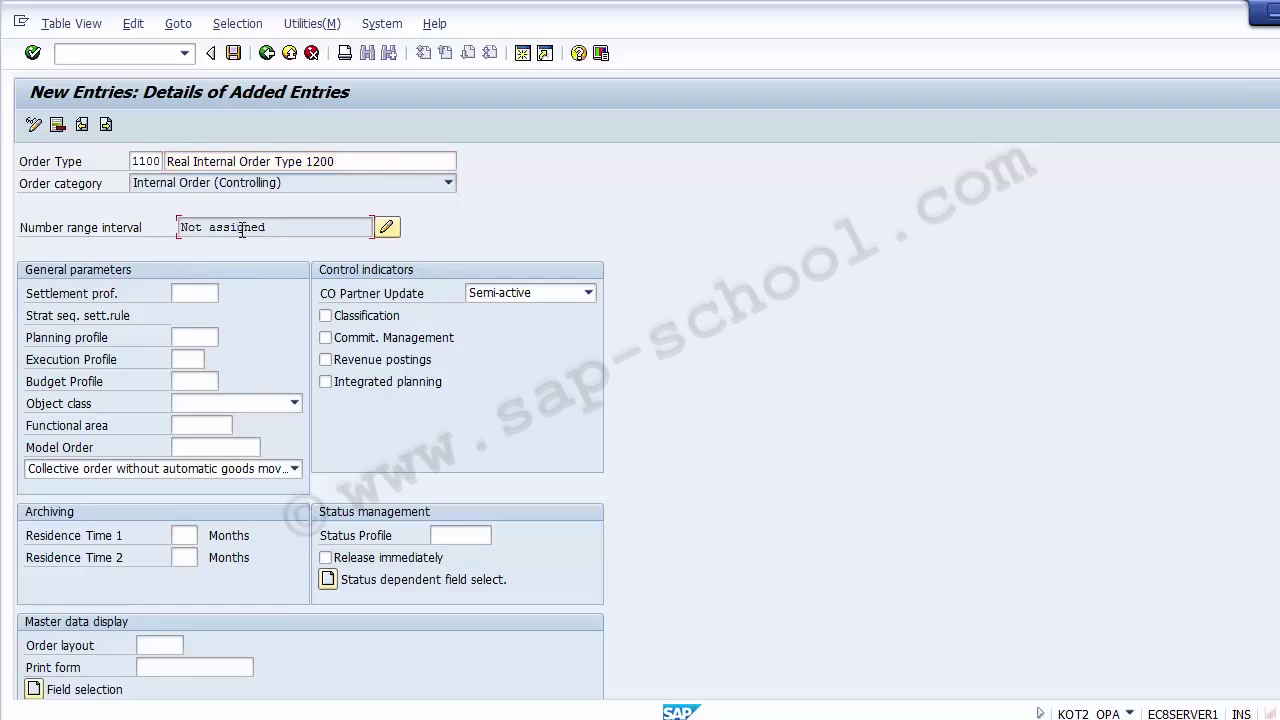
Look through the available settlement profiles and assign profile 90, Must not be settled, to order type 1100
left_click(191, 294)
left_click(227, 294)
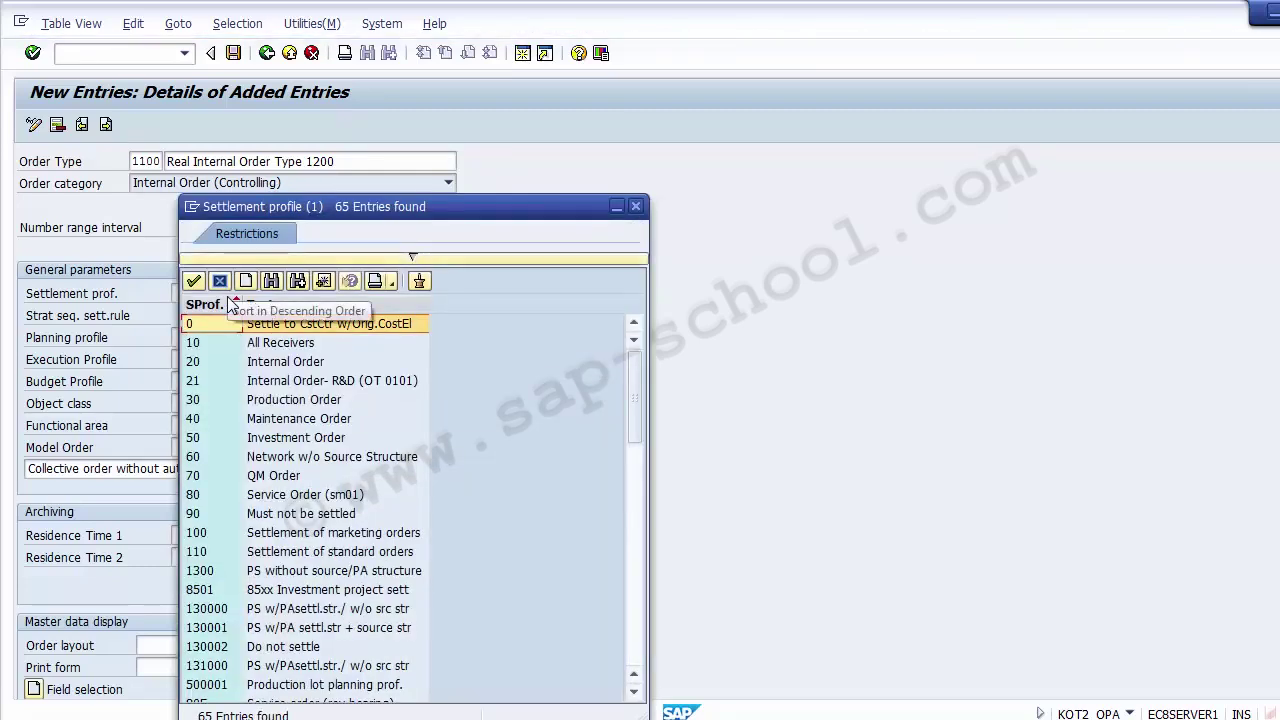
key("Down")
key("Down")
key("Down")
key("Down")
key("Down")
key("Down")
key("Down")
key("Down")
key("Down")
key("Down")
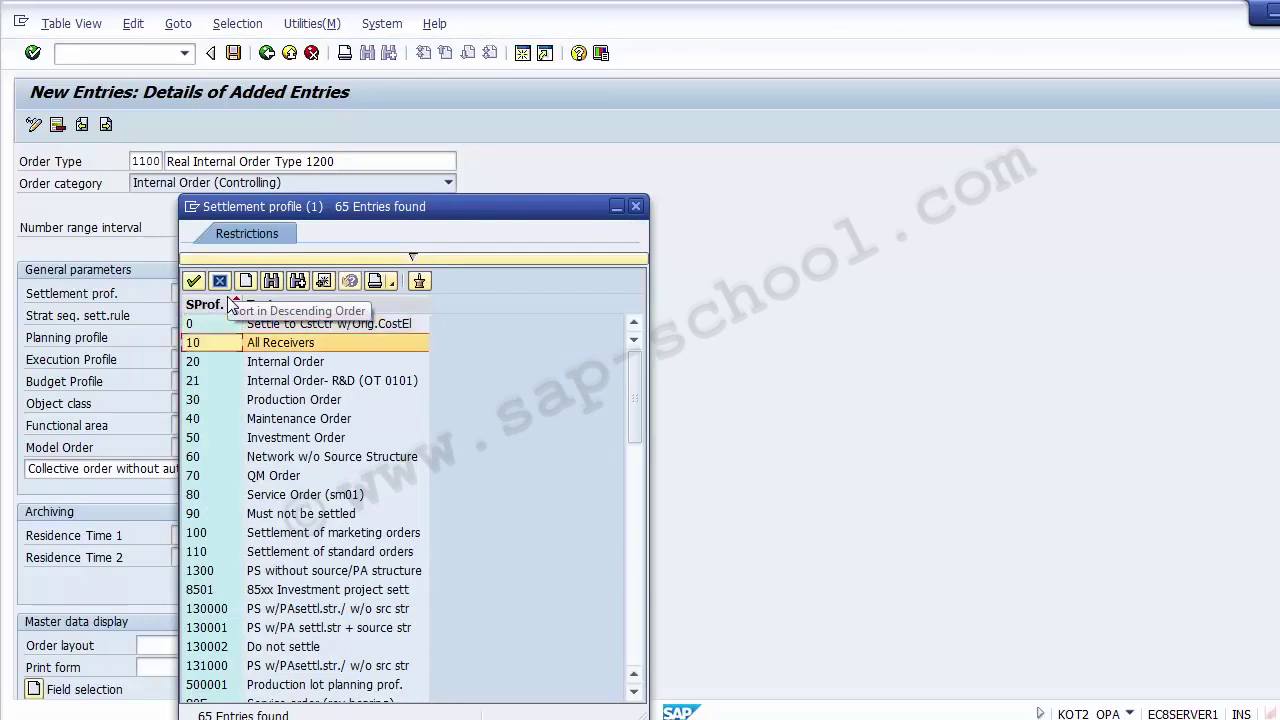
key("Down")
key("Up")
key("Up")
key("Up")
key("Up")
key("Up")
key("Up")
key("Up")
key("Up")
key("Up")
key("Up")
key("Up")
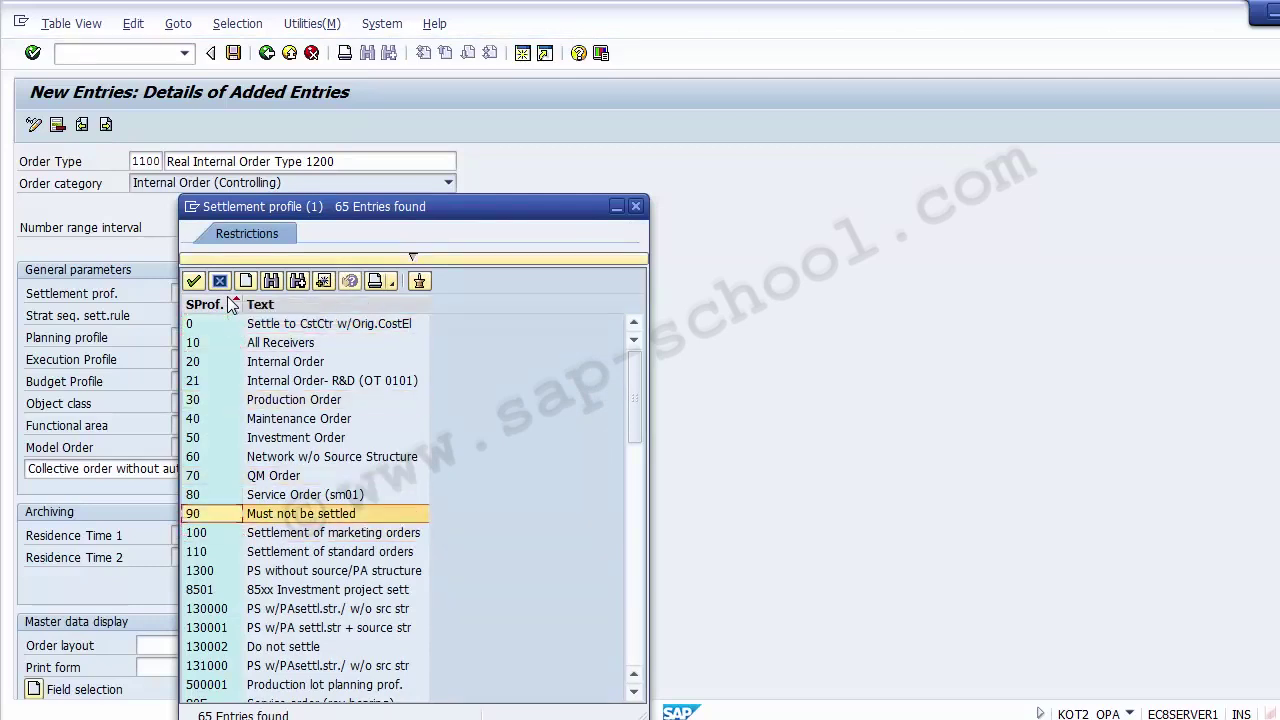
key("Down")
key("Down")
key("Down")
key("Down")
key("Down")
key("Down")
key("Down")
key("Down")
key("Down")
key("Down")
key("Down")
key("Down")
key("Down")
key("Down")
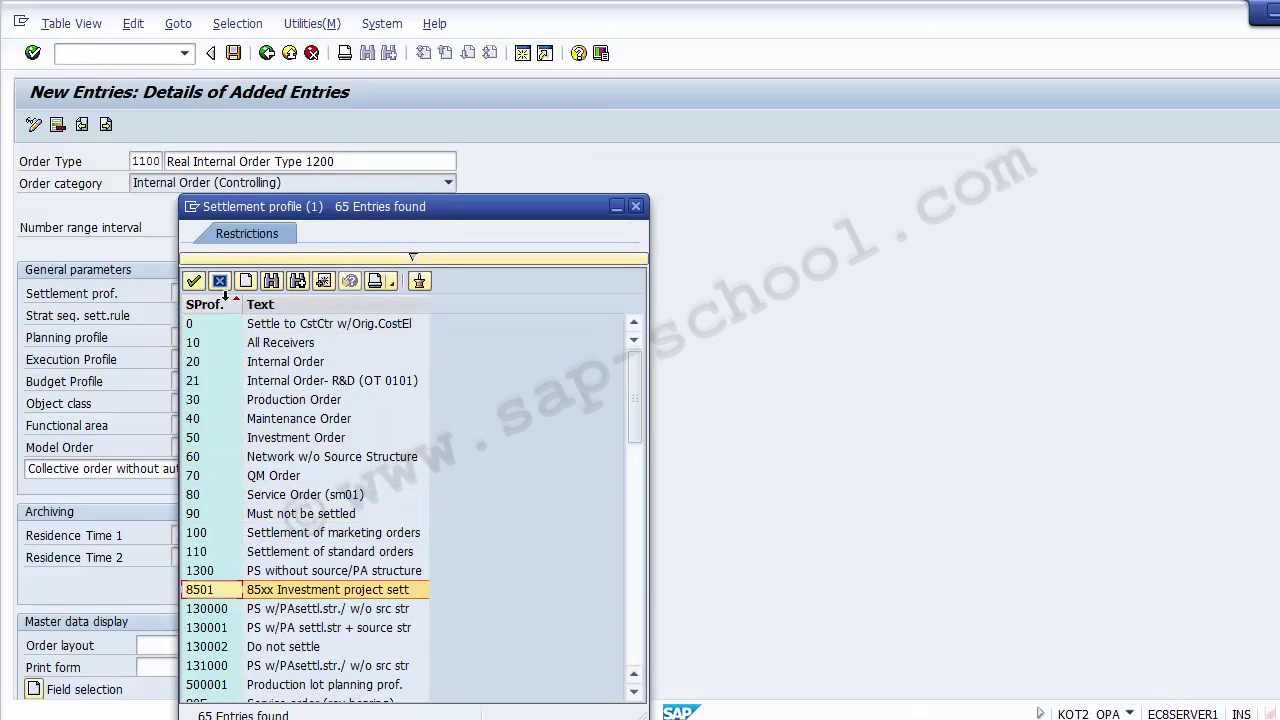
key("Up")
key("Up")
key("Up")
key("Up")
key("Up")
key("Up")
key("Up")
key("Up")
key("Up")
key("Up")
key("Up")
key("Up")
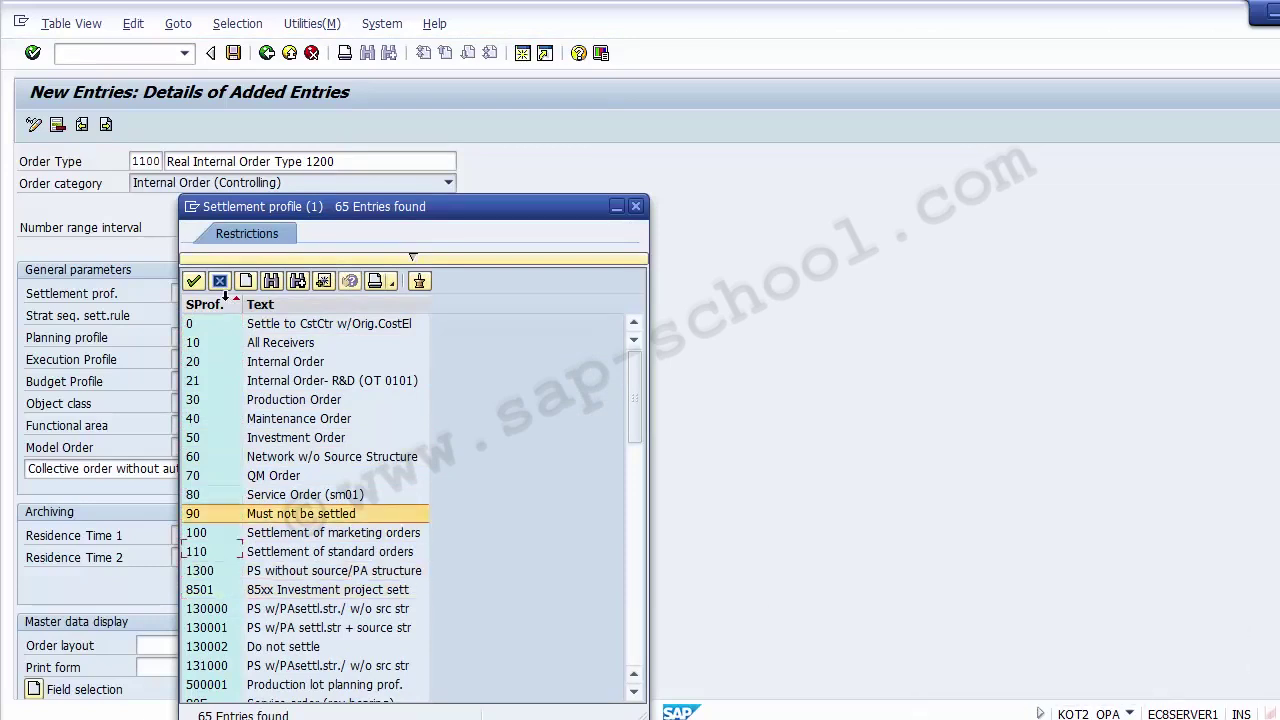
key("Down")
key("Down")
key("Down")
key("Down")
key("Down")
key("Down")
key("Down")
key("Down")
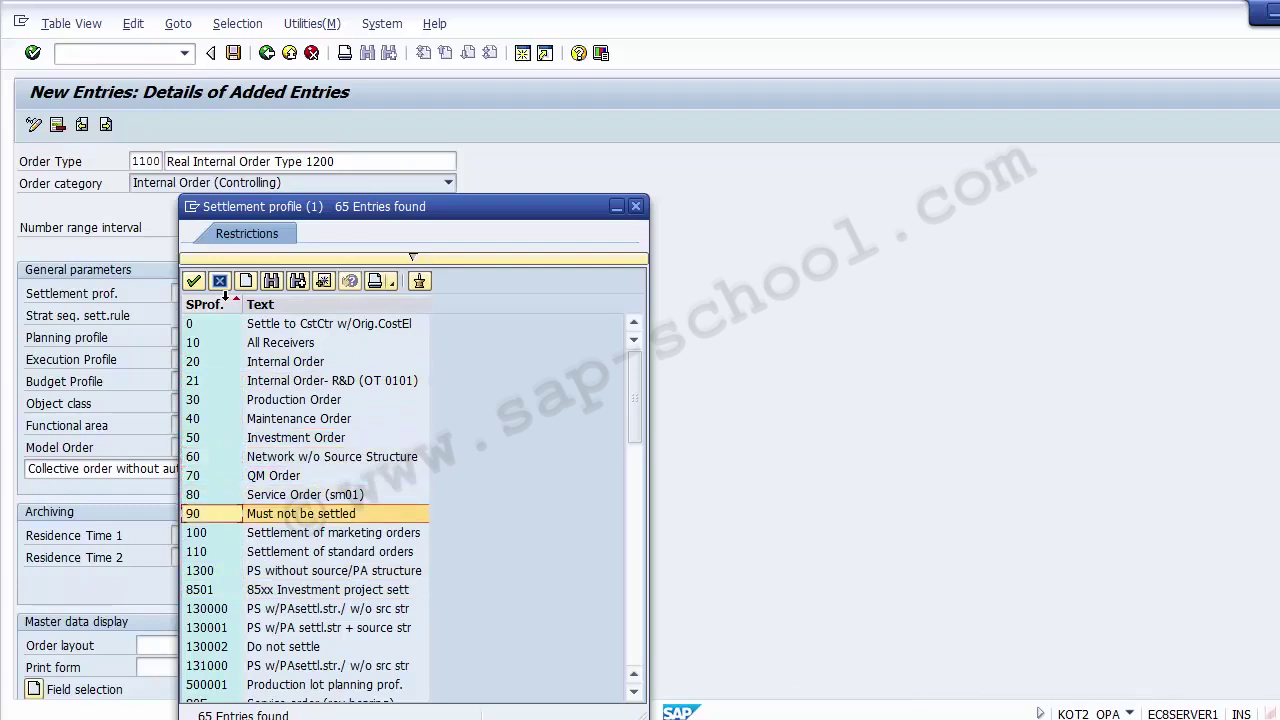
double_click(321, 514)
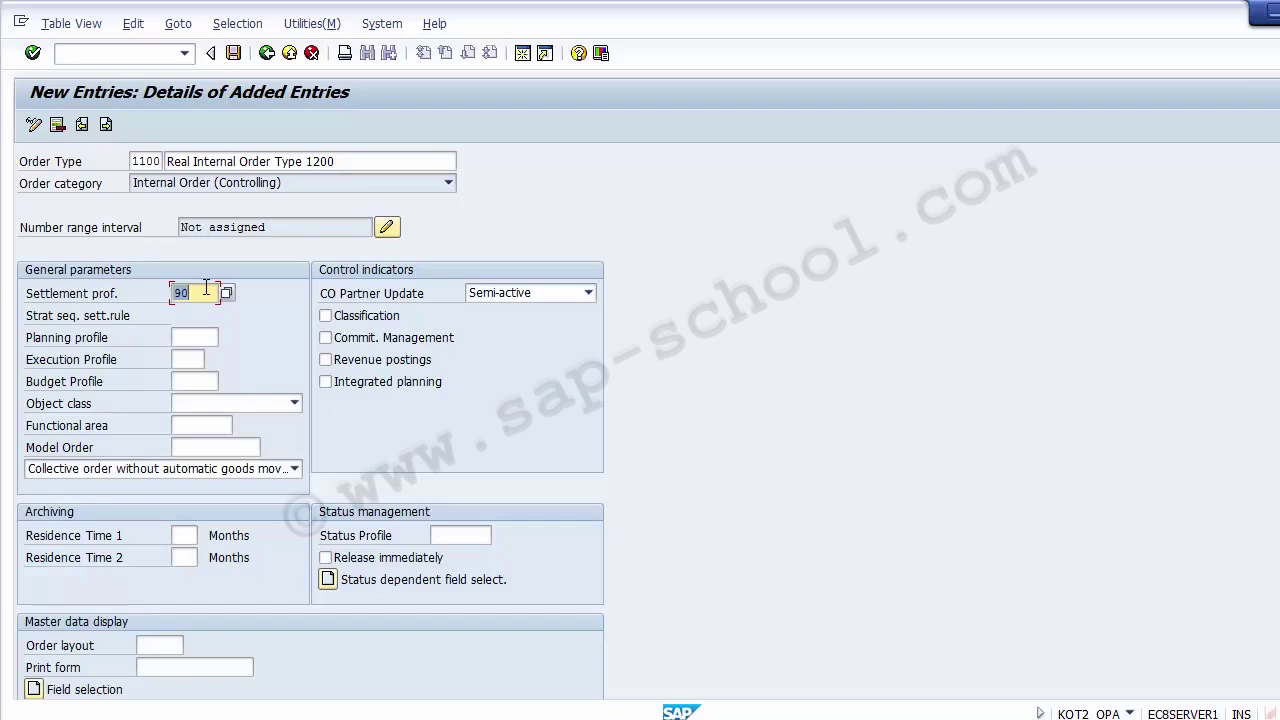
Assign planning profile 000001 (General Budget/Plan Profile) and budget profile 000001 (General Budget Profile) to the order type
left_click(182, 340)
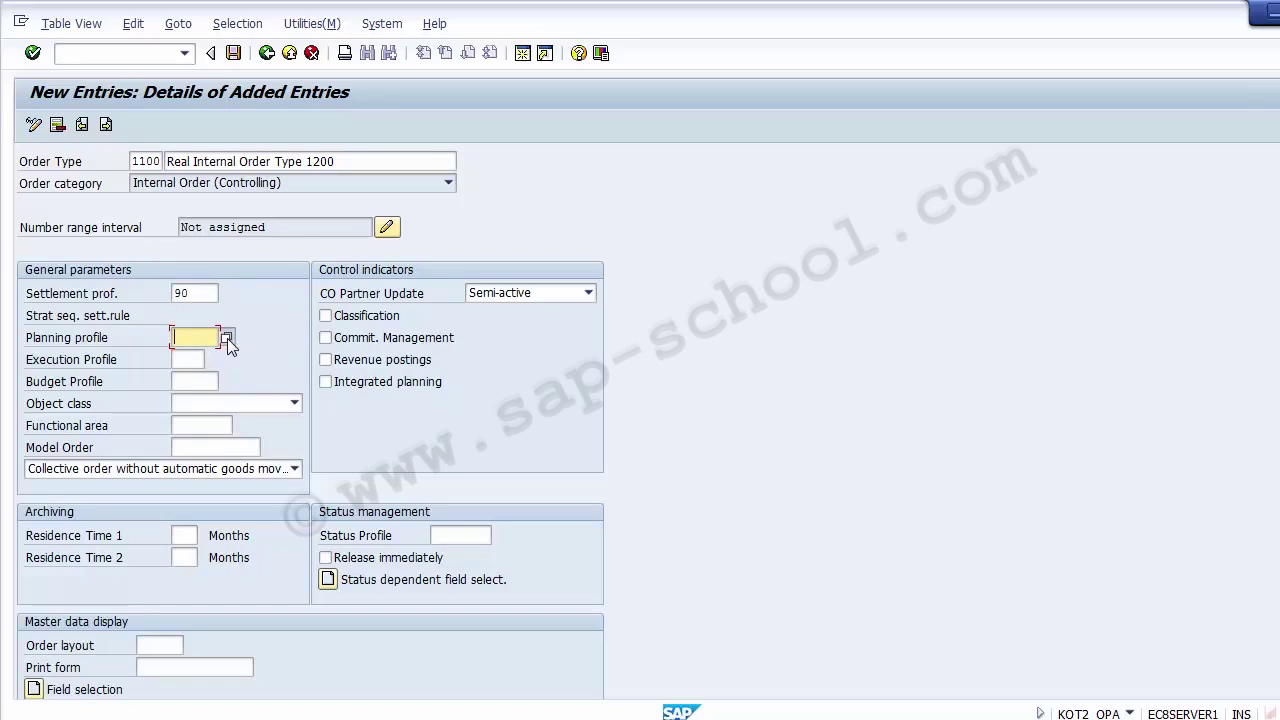
left_click(227, 338)
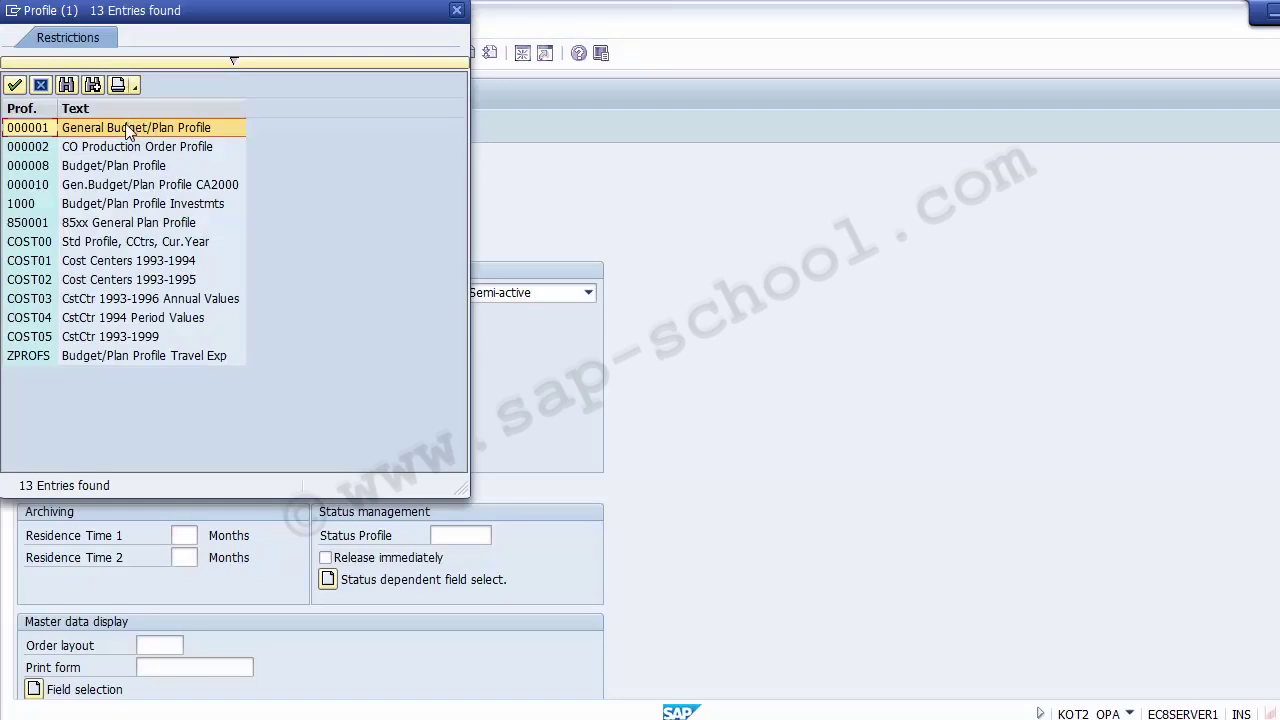
left_click_drag(86, 10, 556, 157)
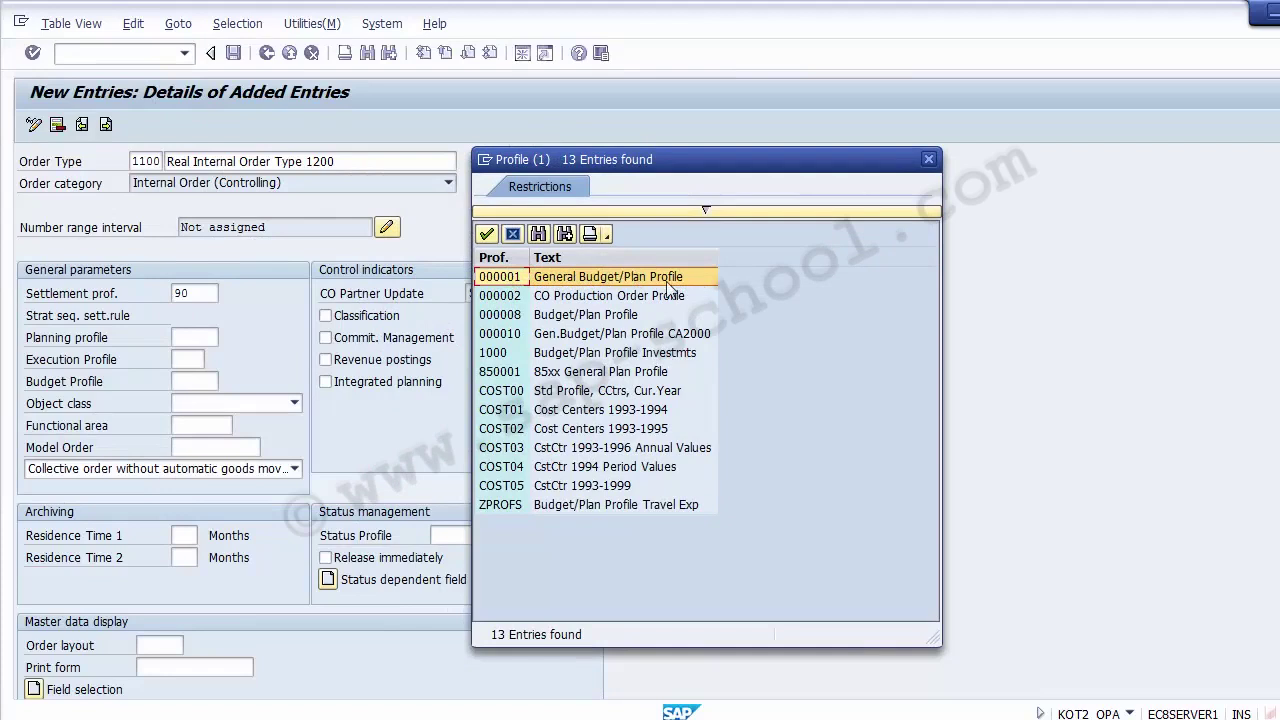
key("Escape")
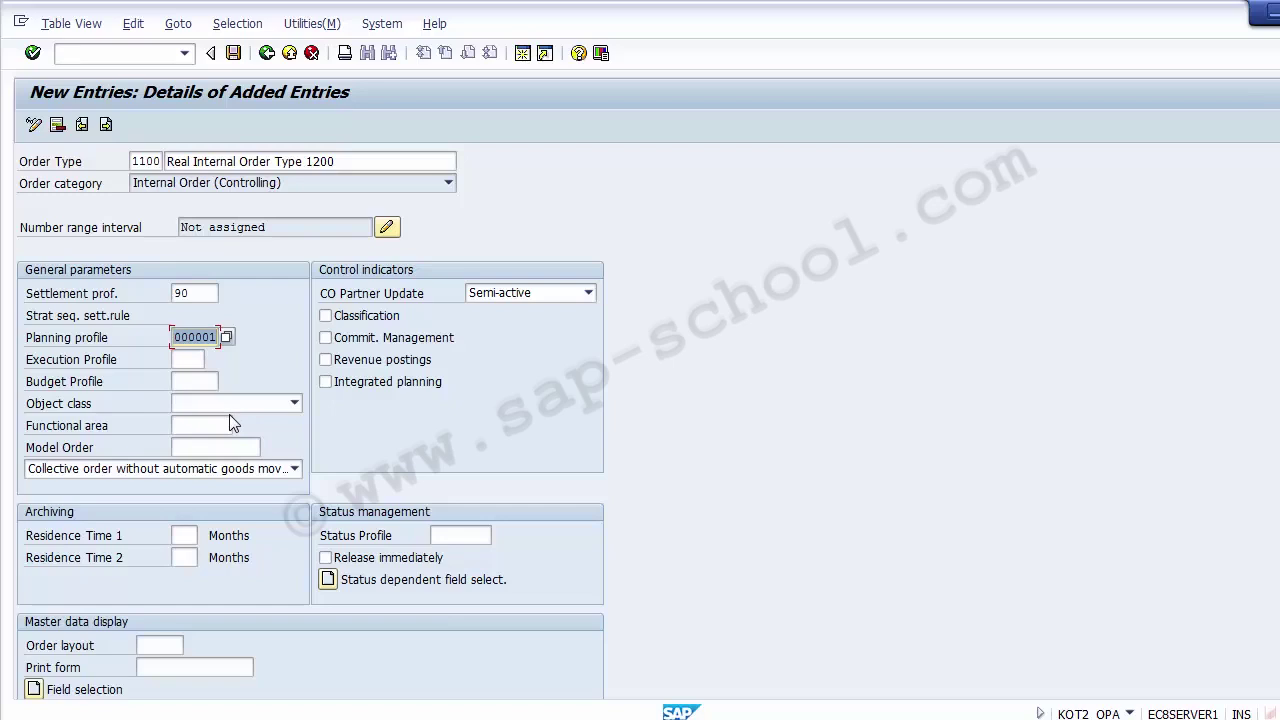
left_click(187, 381)
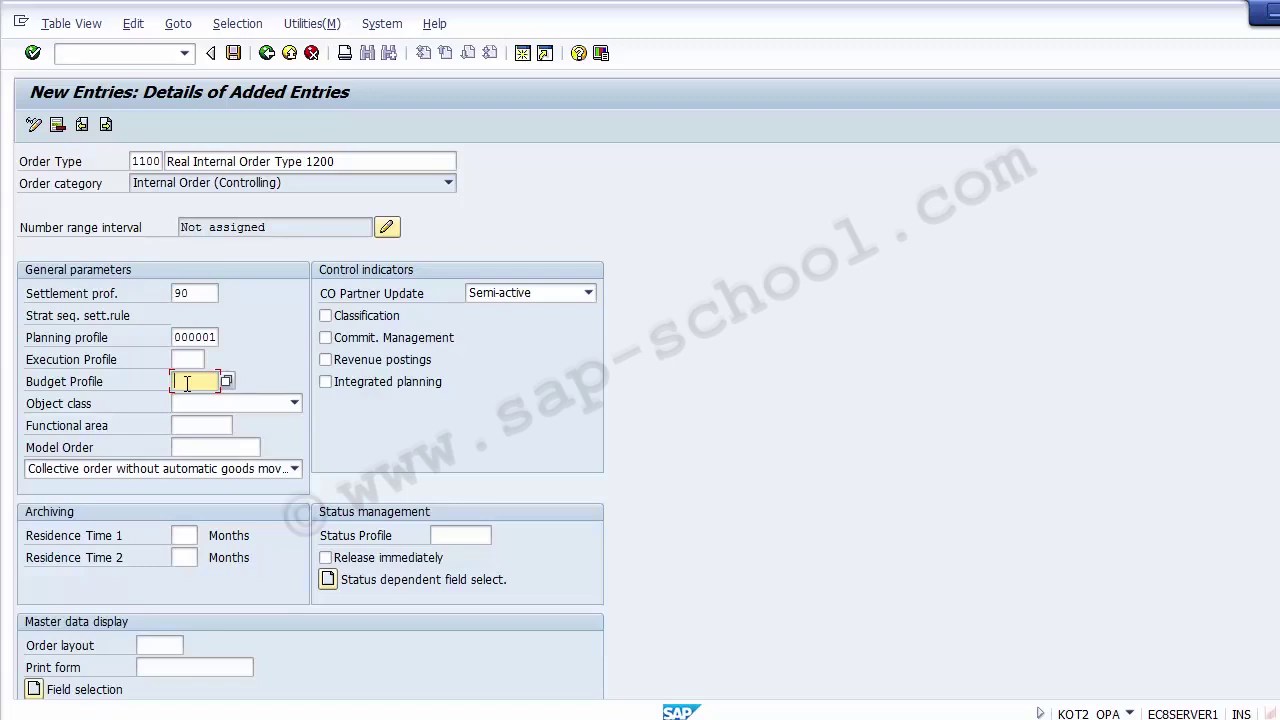
left_click(226, 382)
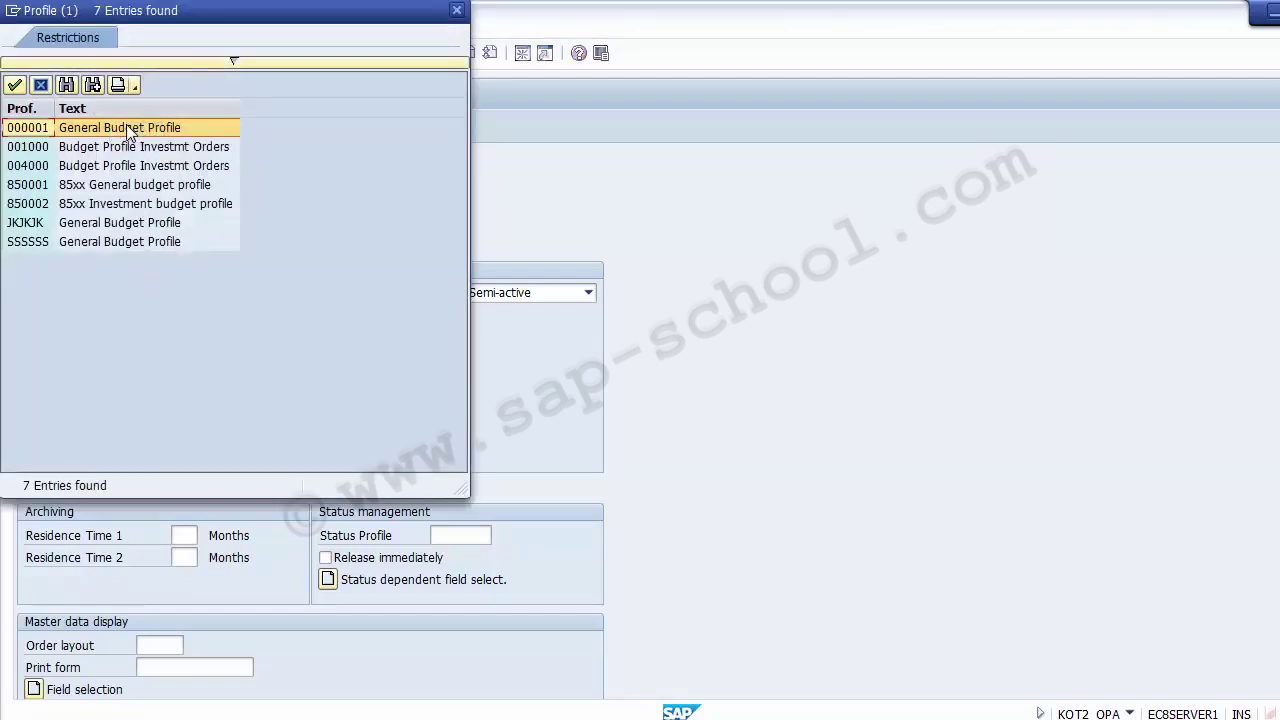
double_click(128, 130)
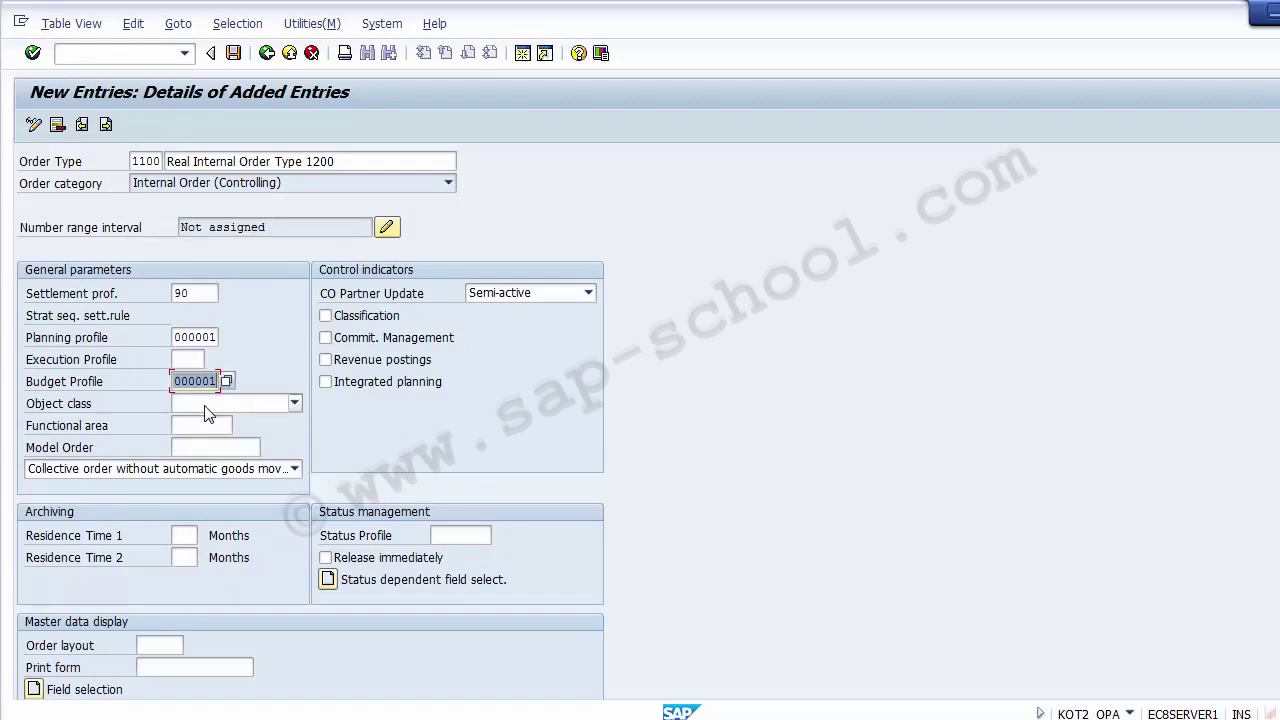
Set the object class of the order type to Overhead costs
left_click(227, 406)
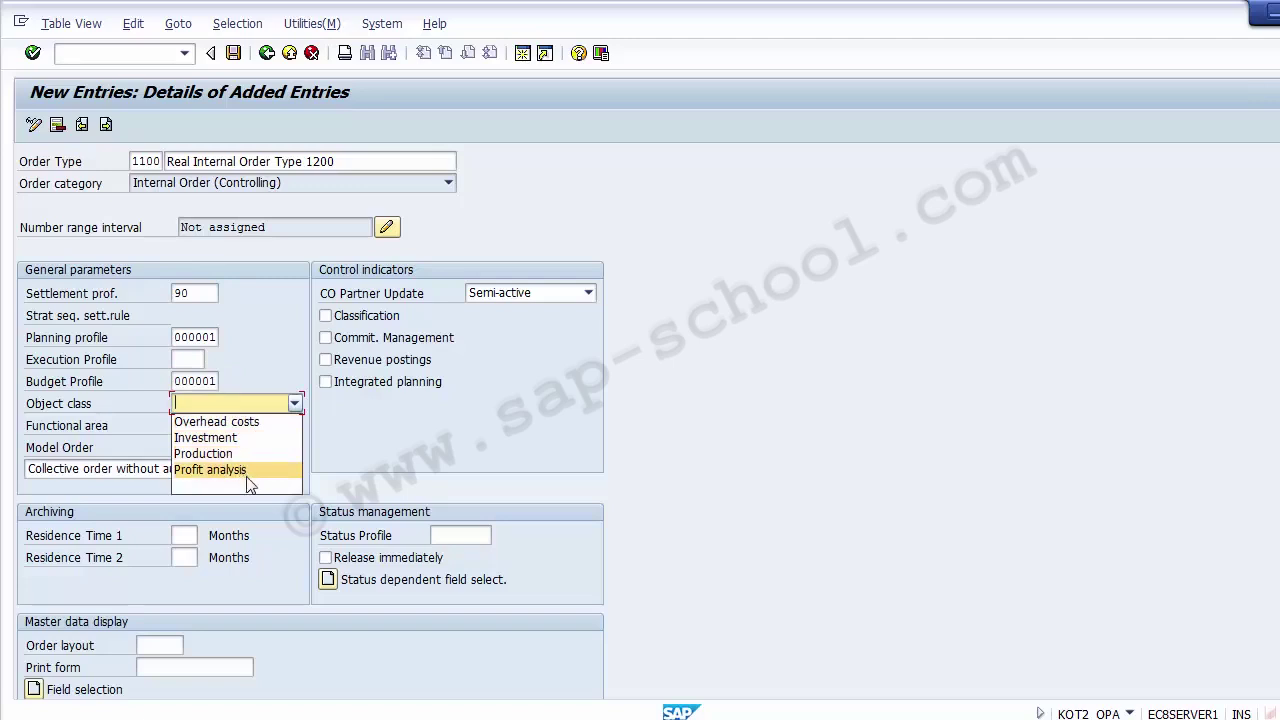
left_click(224, 426)
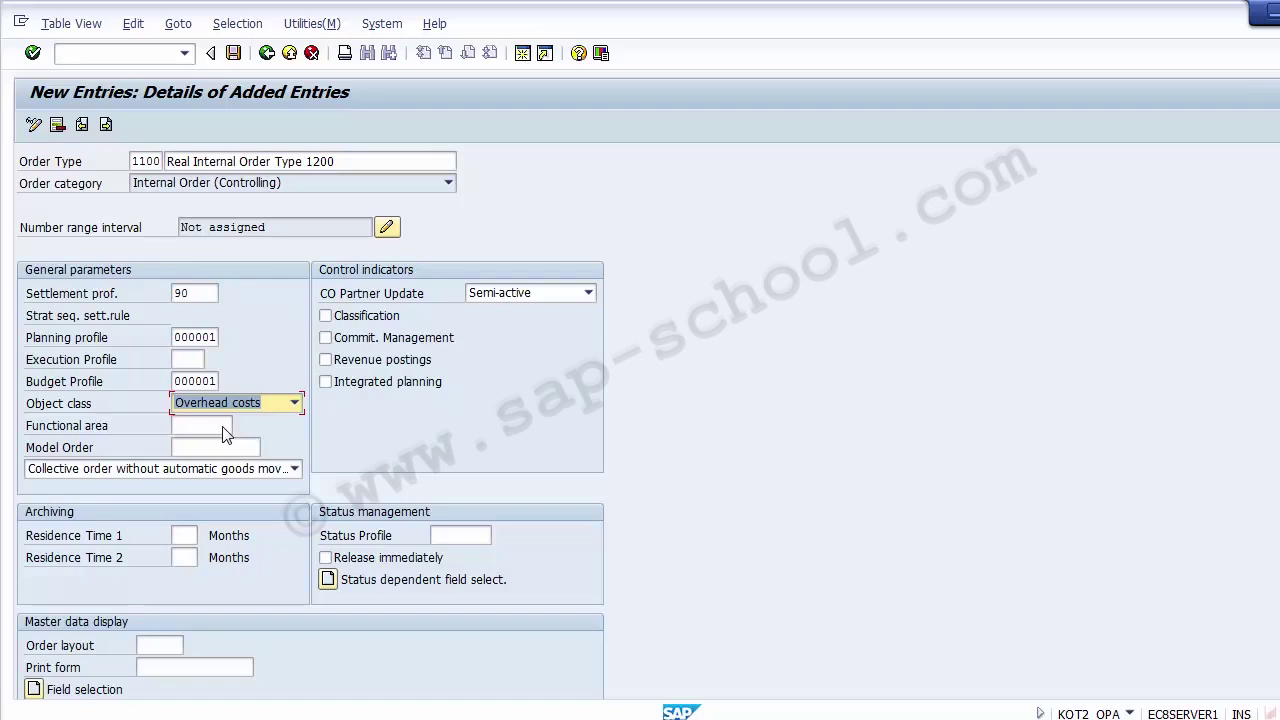
left_click(217, 446)
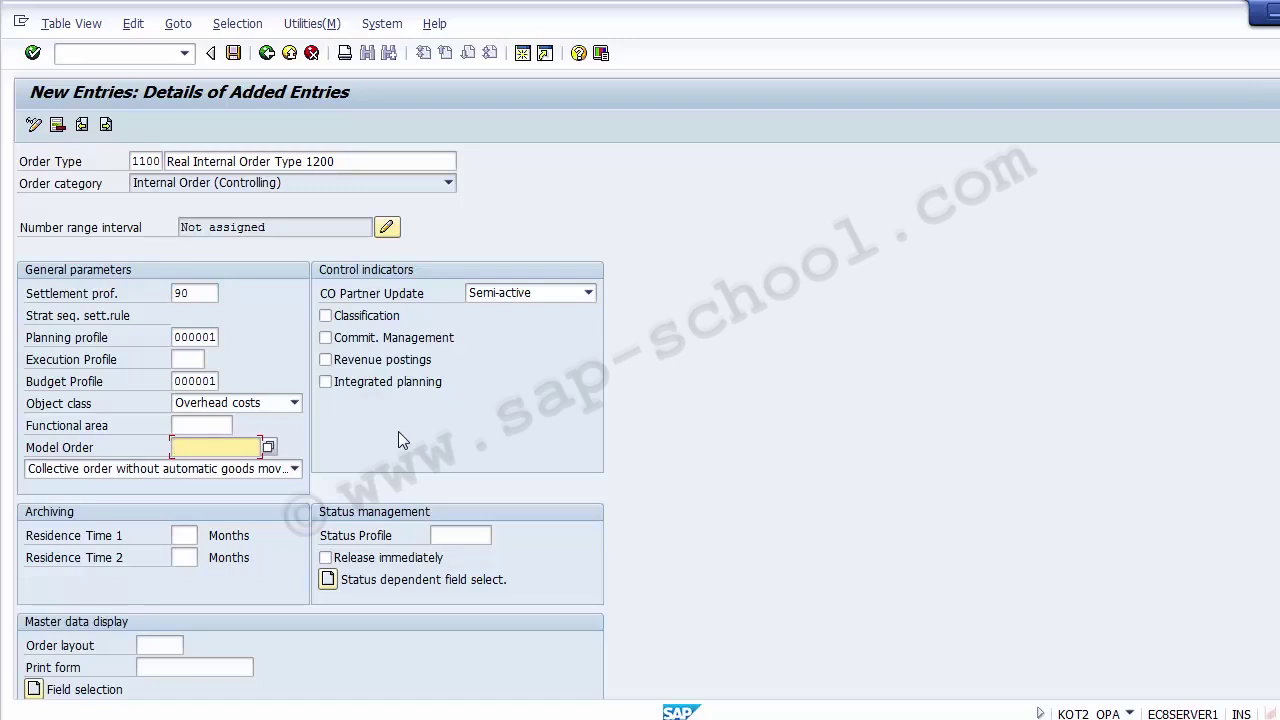
Set CO Partner Update to Active and enable commitment management, revenue postings and integrated planning for the order type
left_click(363, 300)
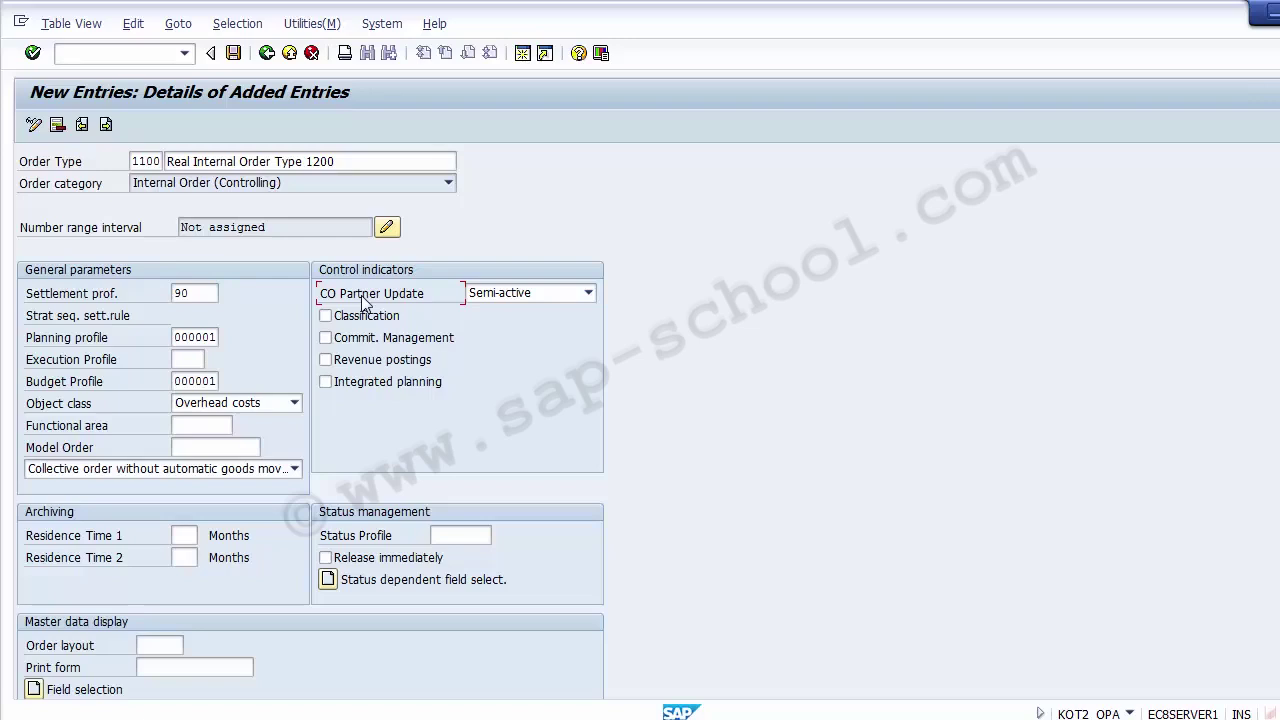
left_click(532, 296)
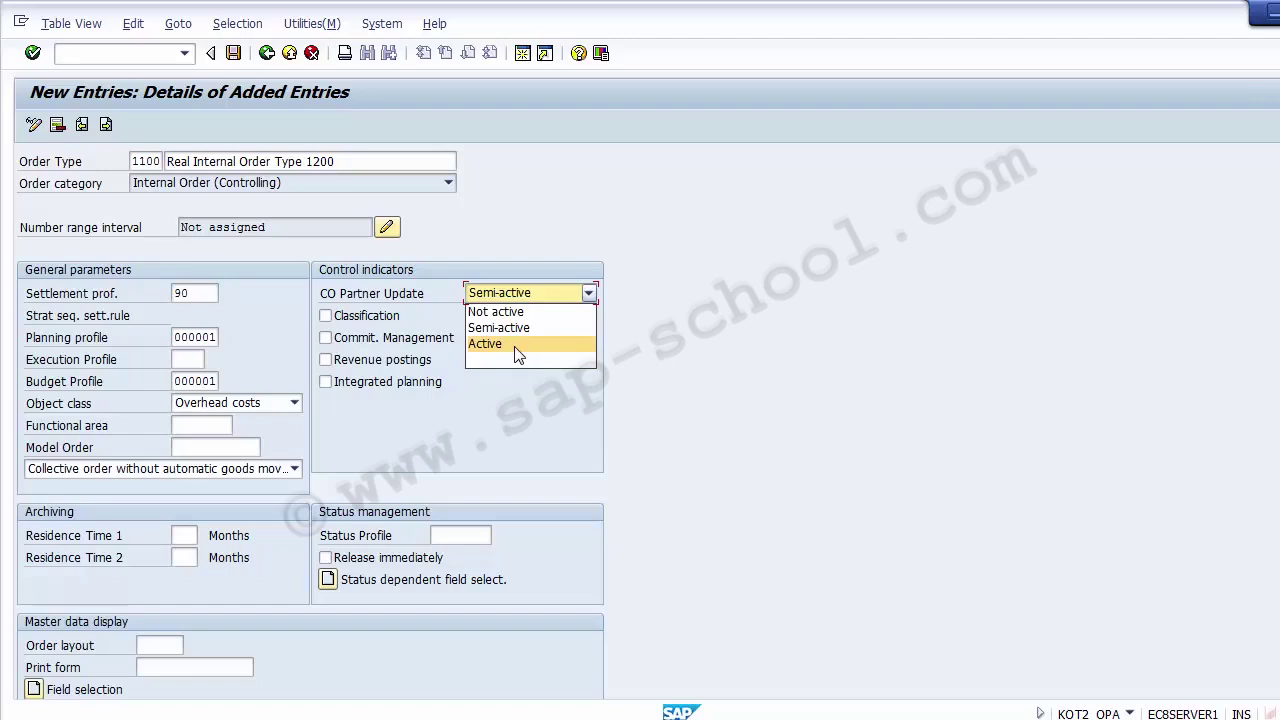
left_click(503, 345)
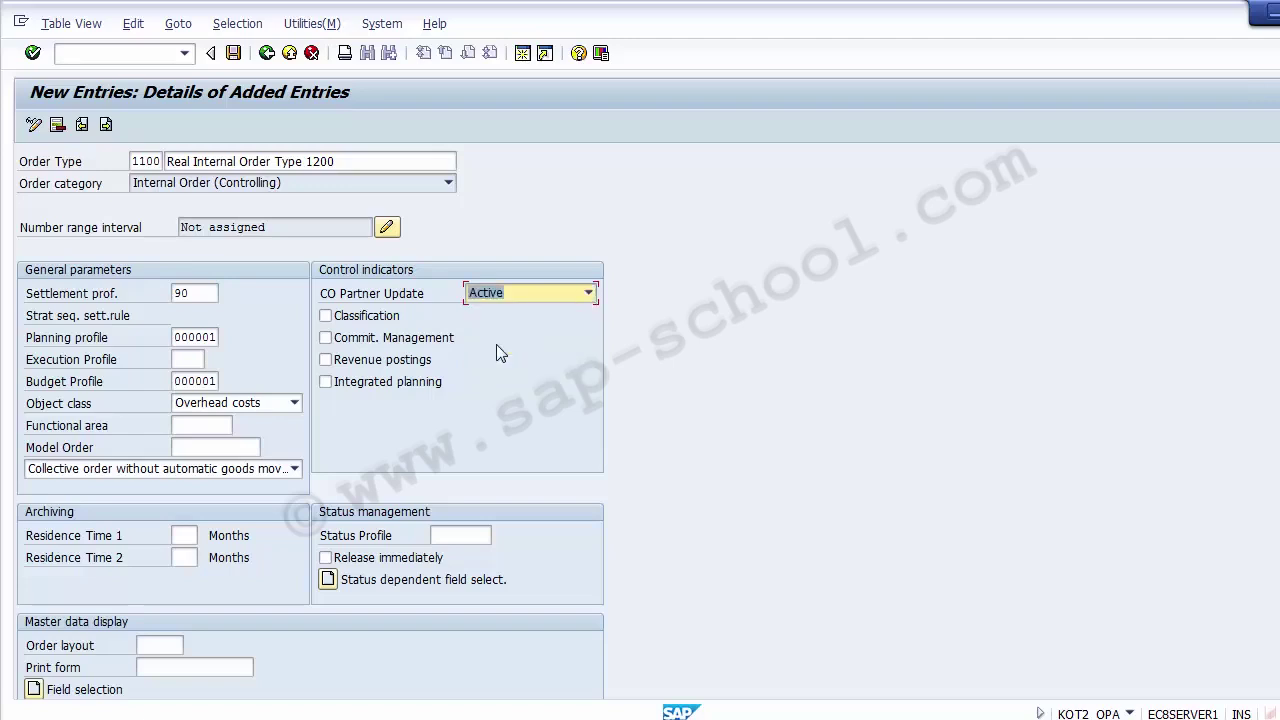
left_click(425, 338)
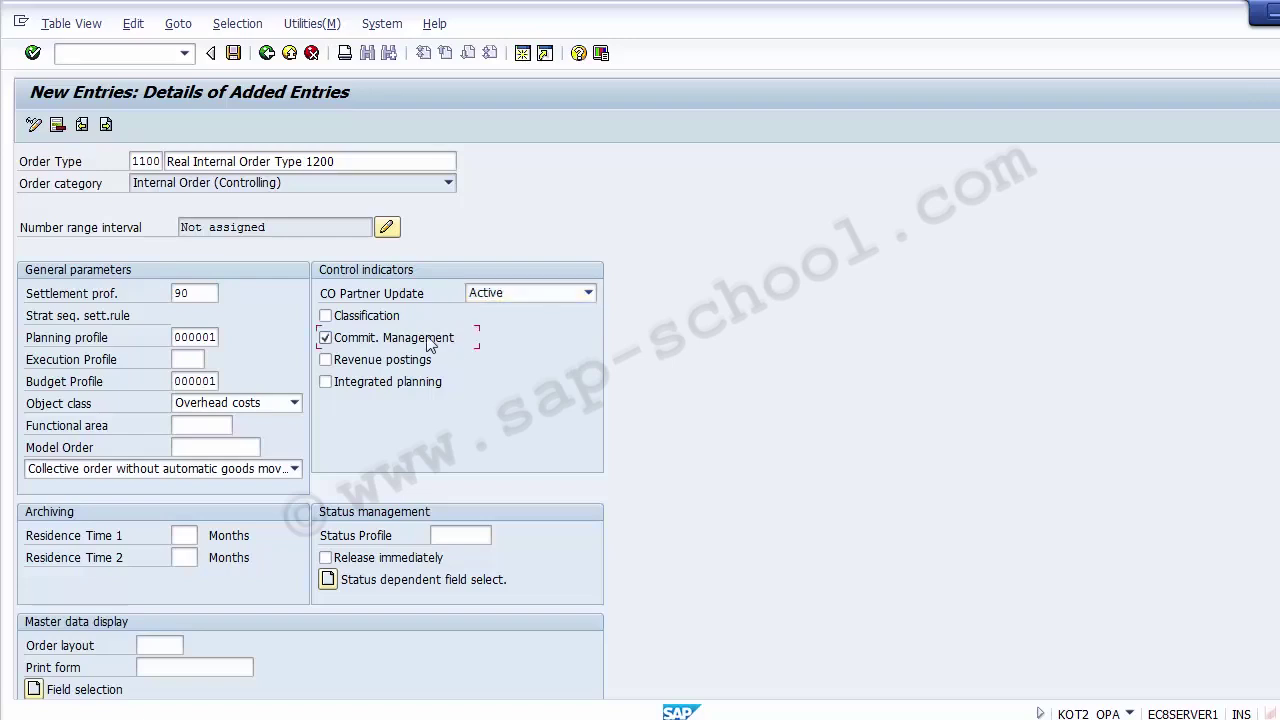
left_click(381, 362)
left_click(383, 390)
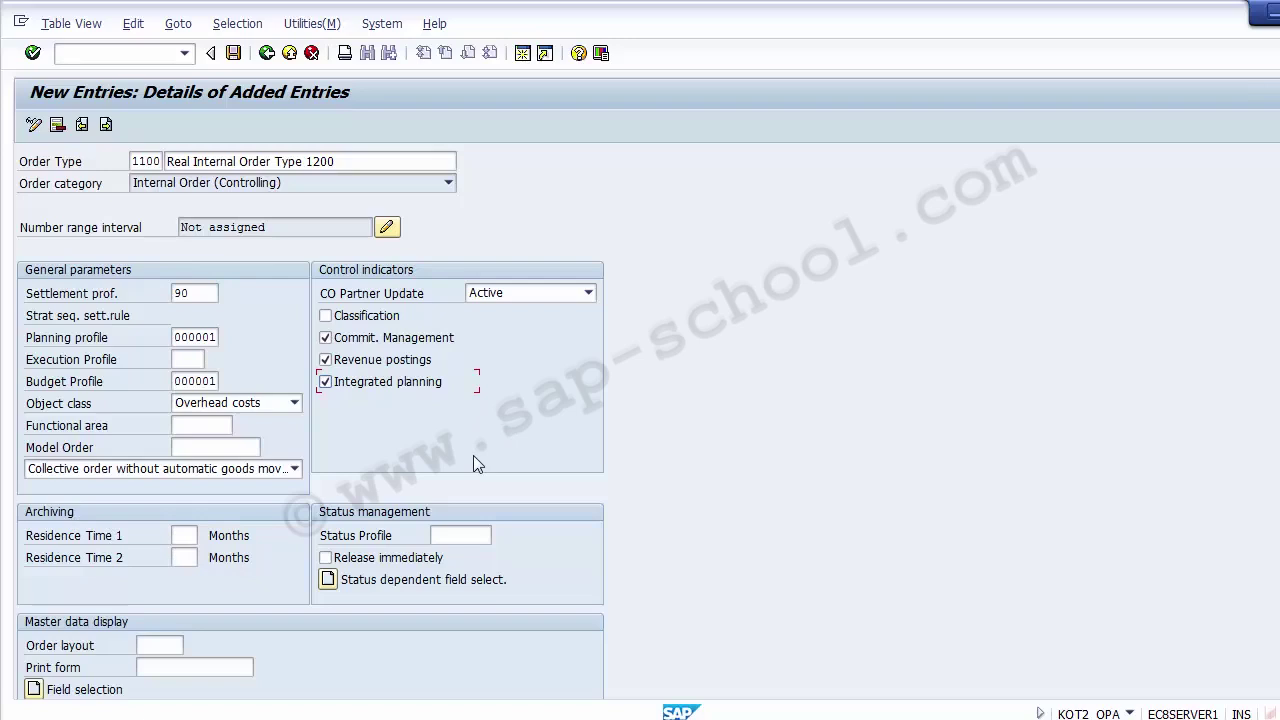
Try the collective order setting with automatic goods movement, and restore the one without automatic goods movement, keeping integrated planning enabled
left_click(295, 469)
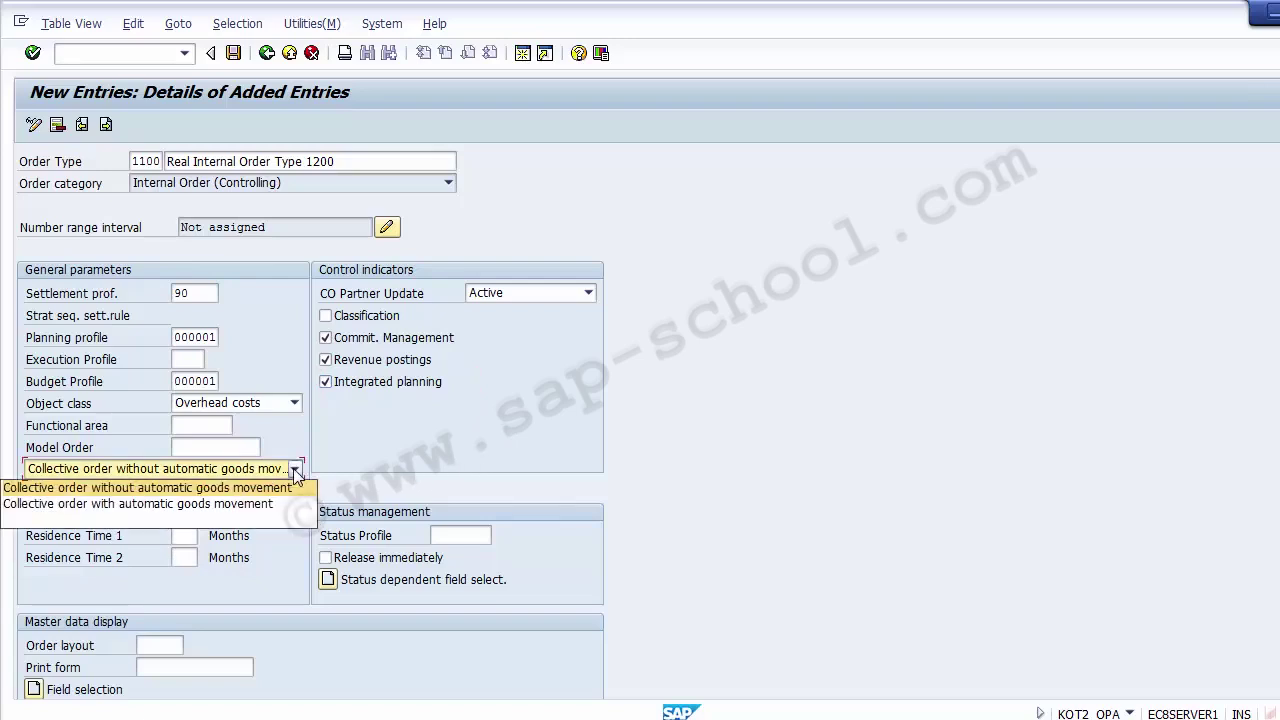
left_click(228, 504)
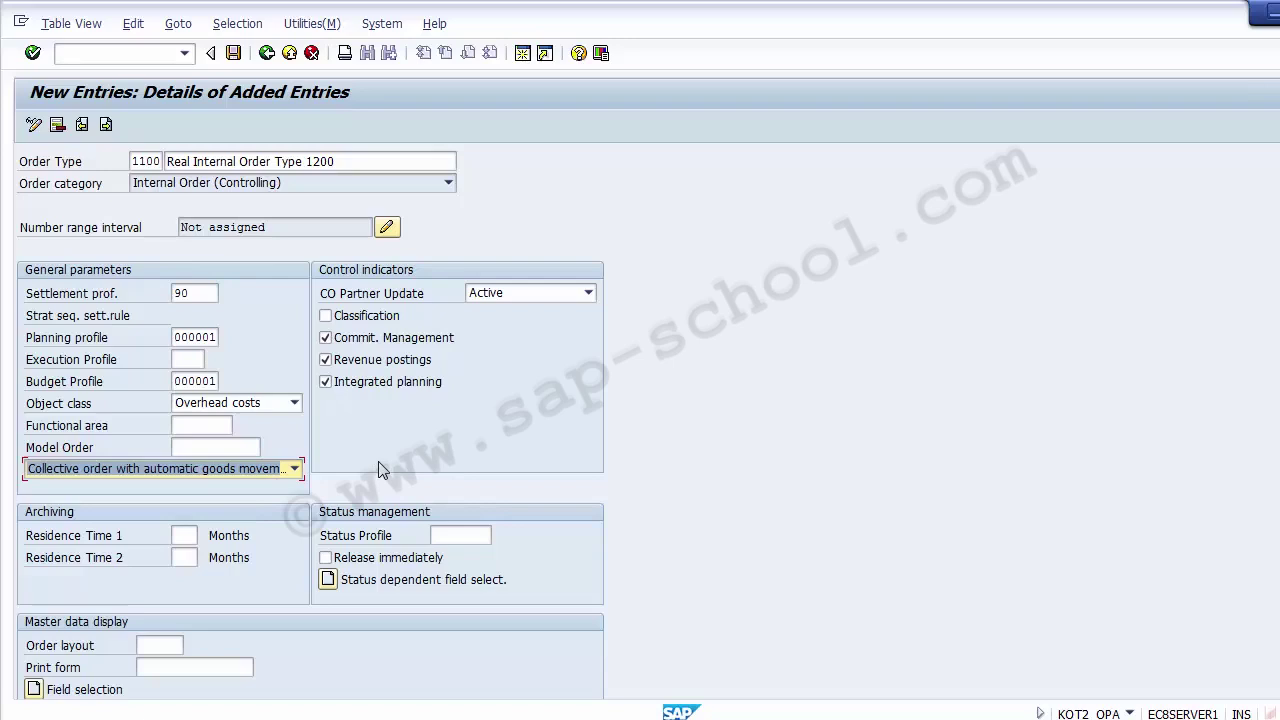
left_click(270, 470)
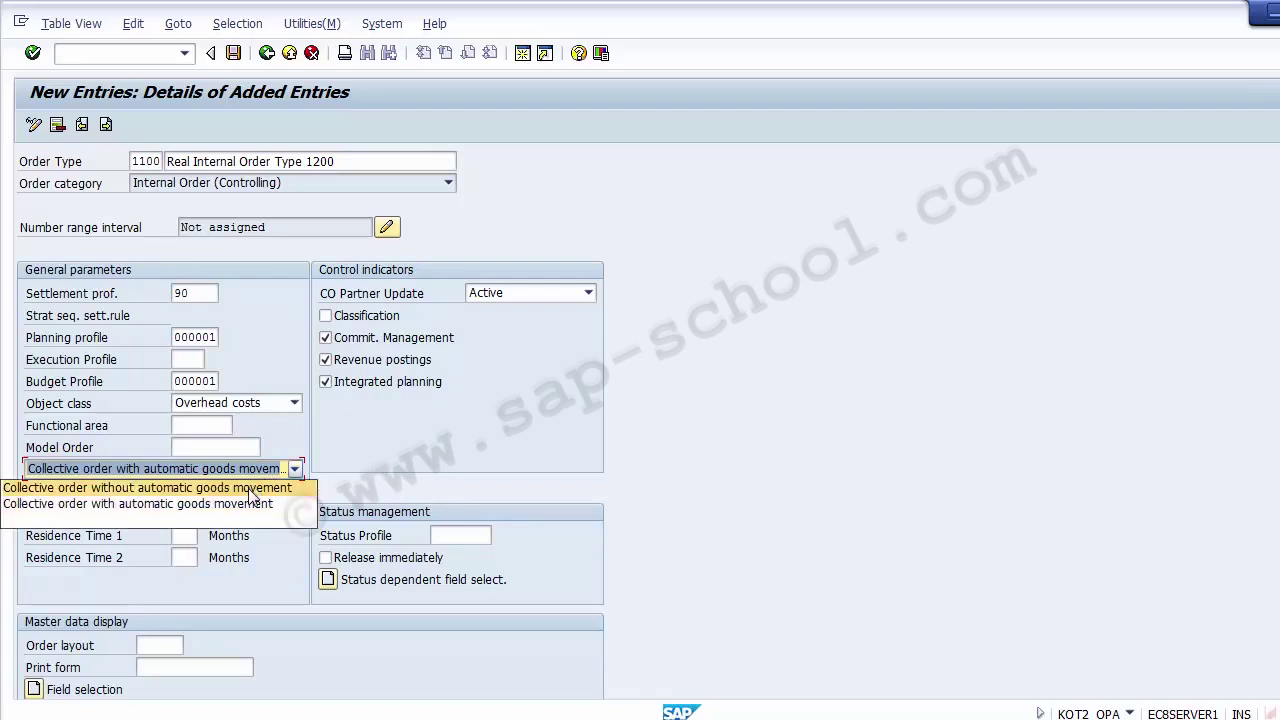
left_click(250, 489)
left_click(434, 390)
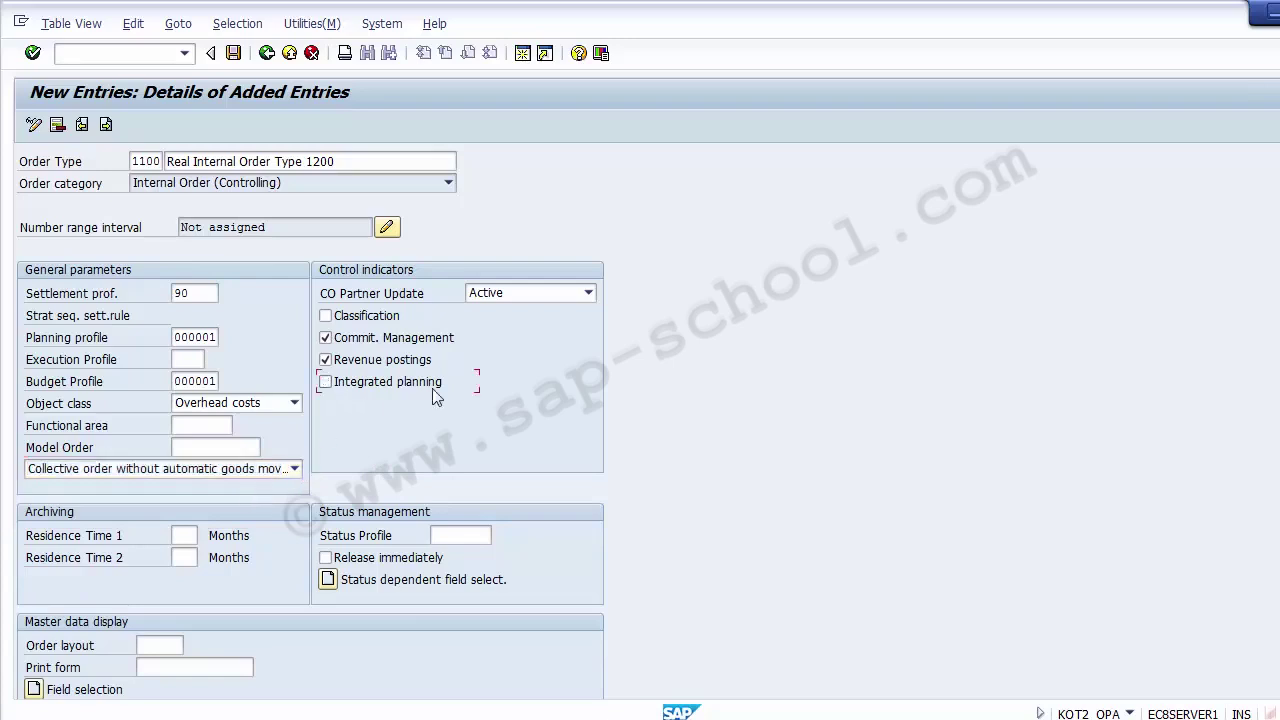
left_click(435, 393)
Save order type 1100 without a number range, recording it in the FICO Configurations customizing request
left_click(233, 53)
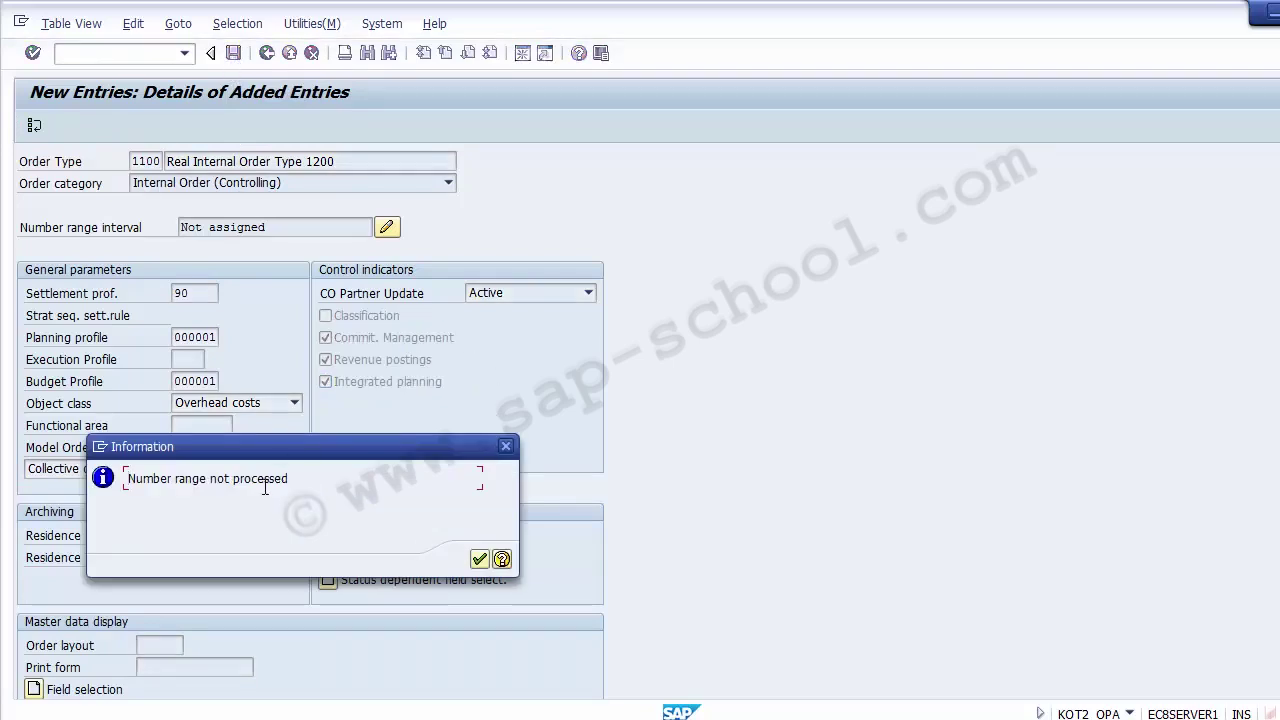
left_click(479, 560)
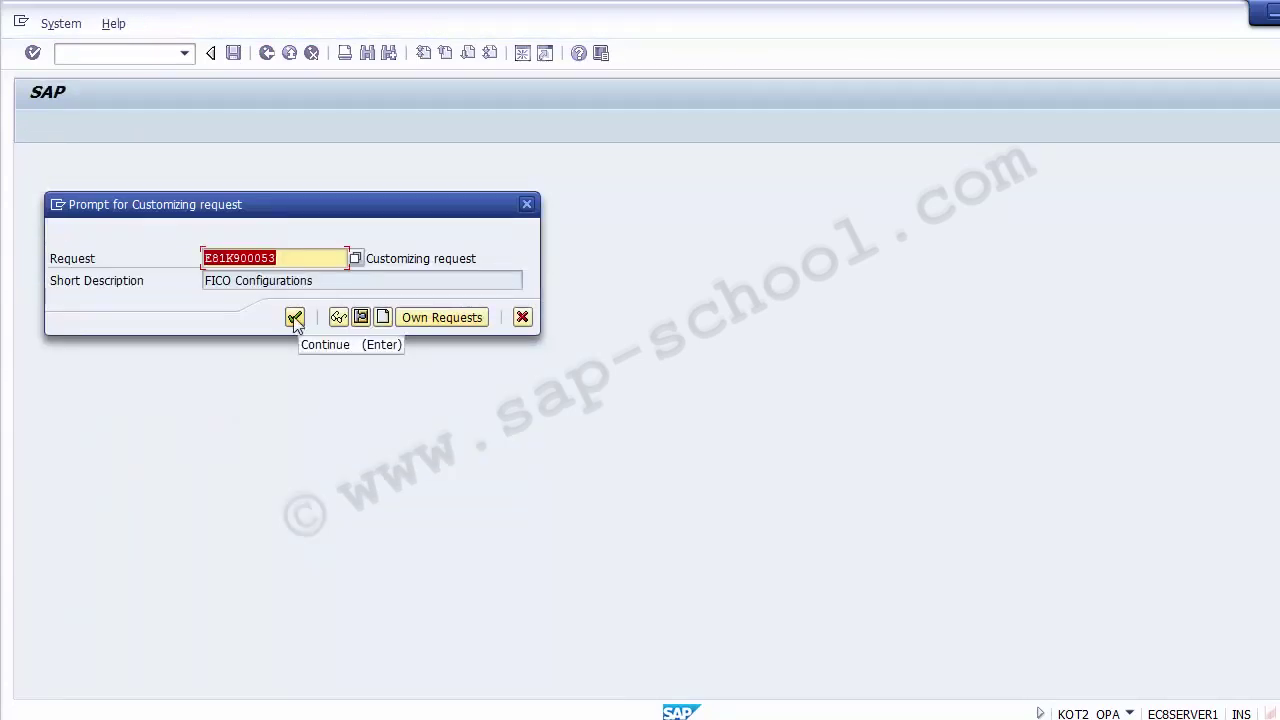
left_click(294, 318)
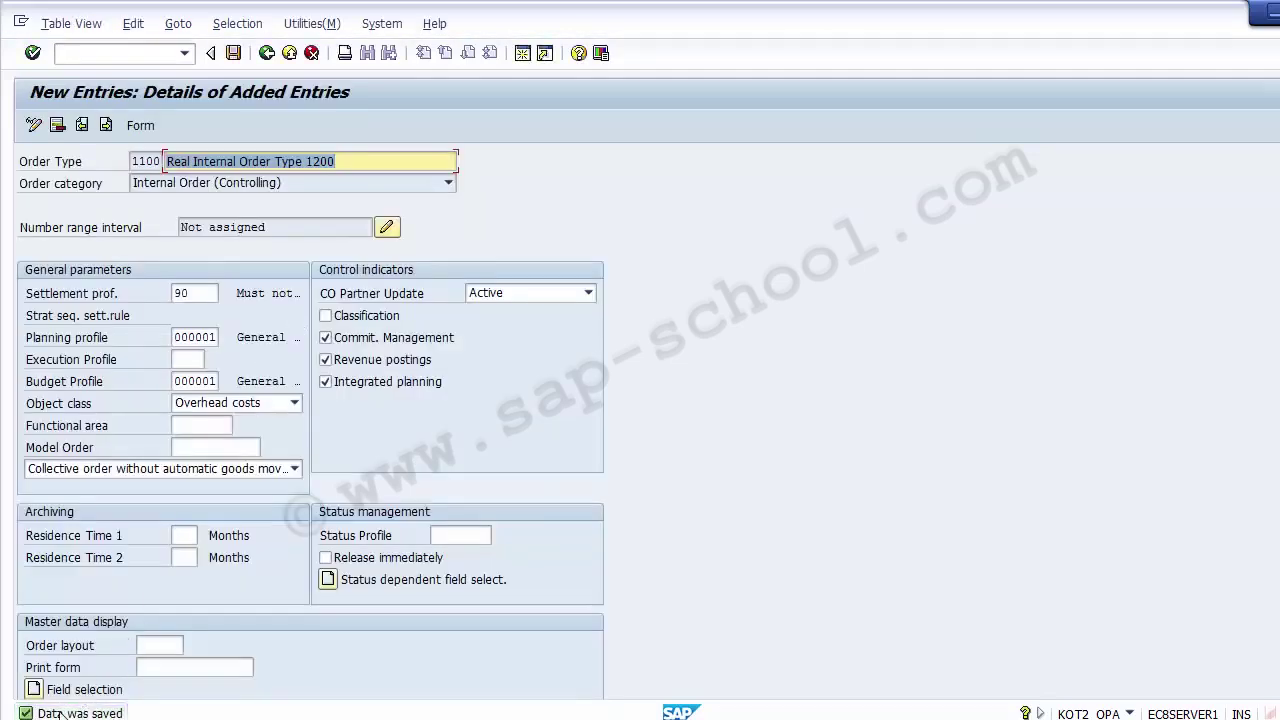
left_click(133, 162)
left_click_drag(133, 162, 164, 162)
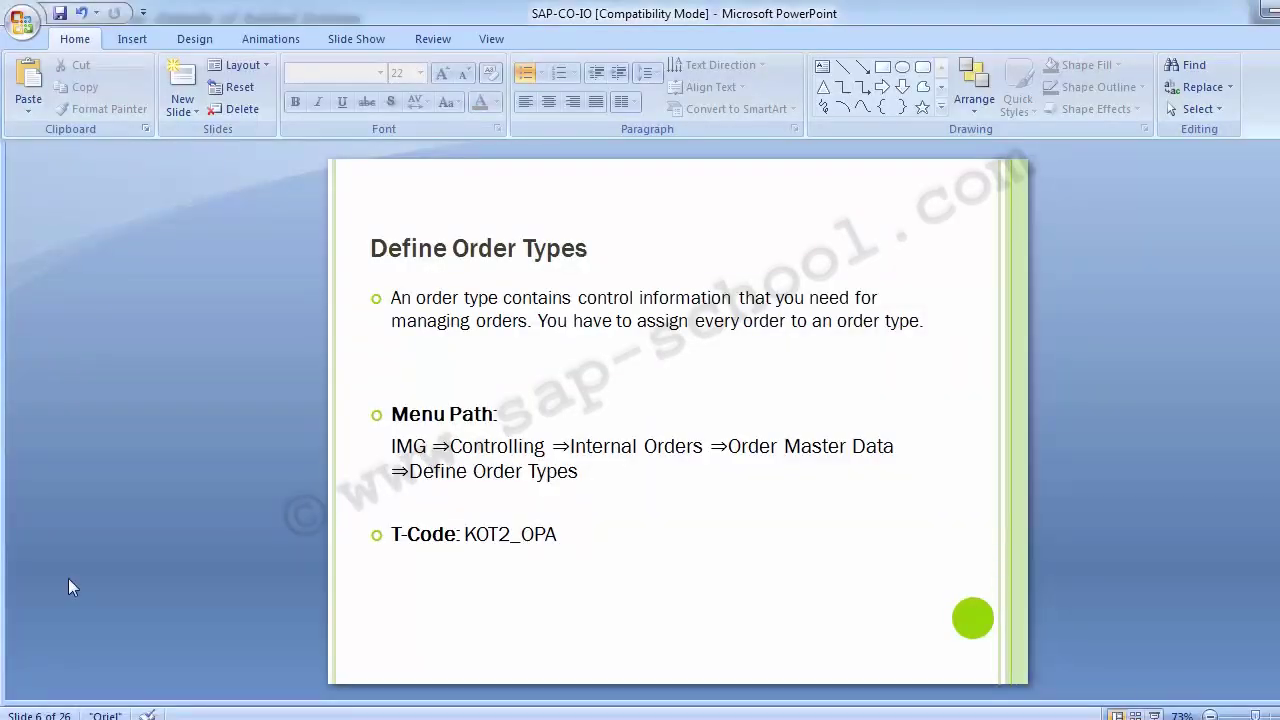
Switch to the SAP-CO-IO presentation in PowerPoint and read the slides on internal order types and number ranges for orders
key("Page_Down")
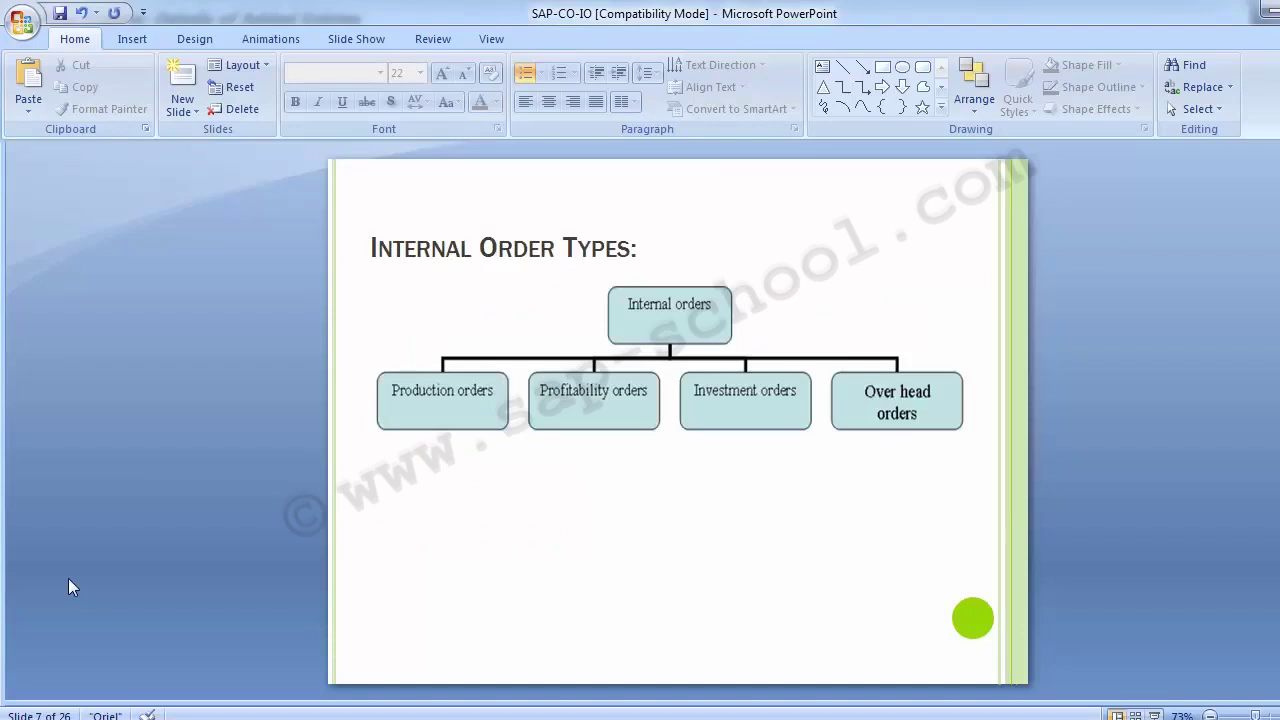
key("Page_Up")
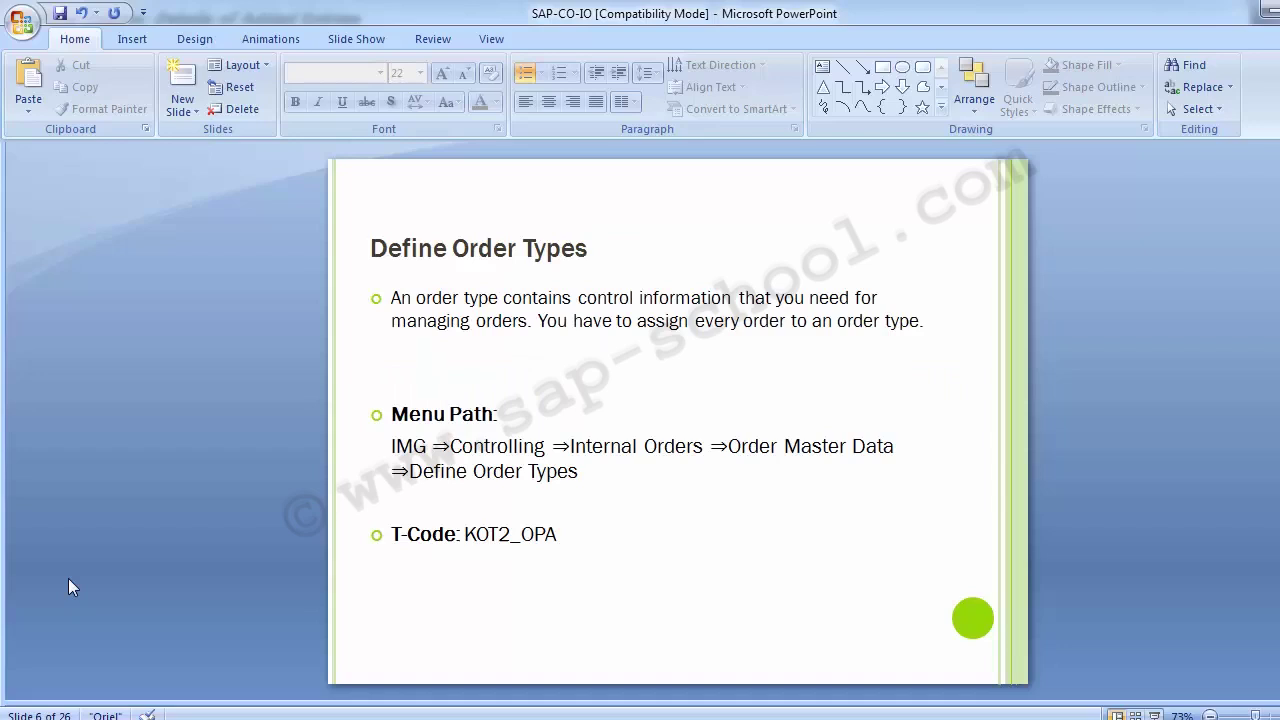
key("Page_Down")
key("Page_Down")
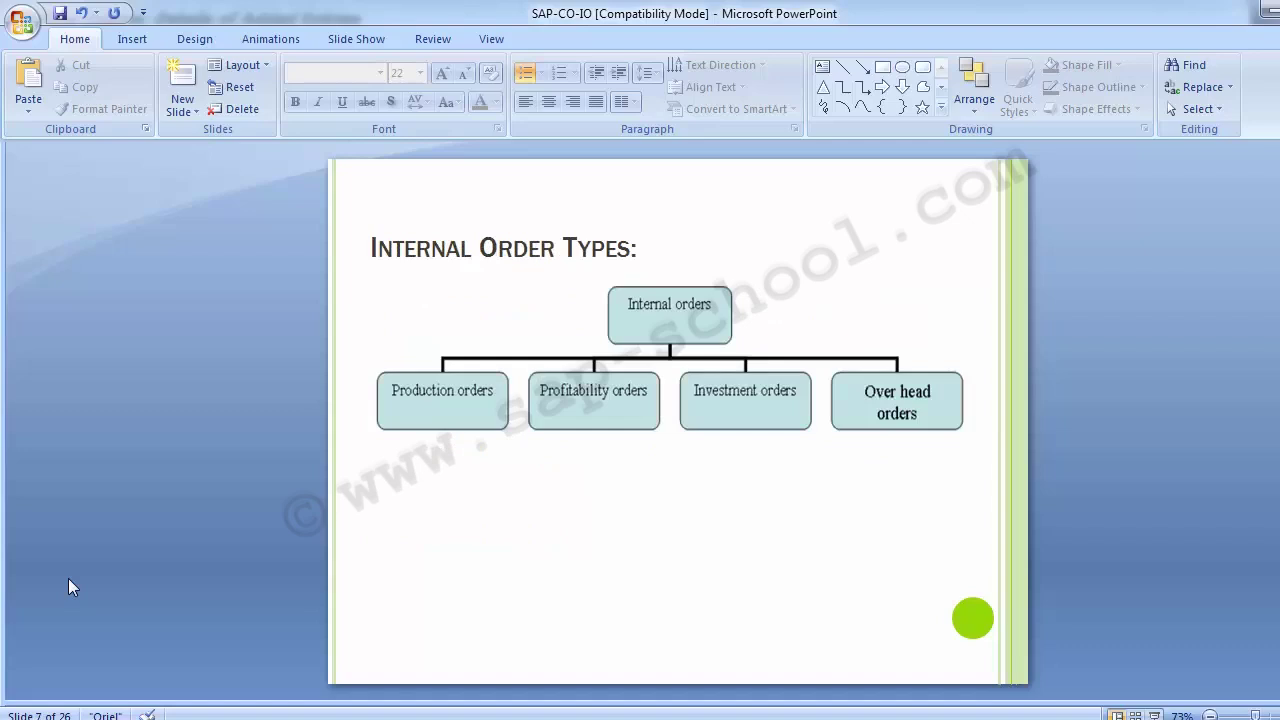
key("Page_Down")
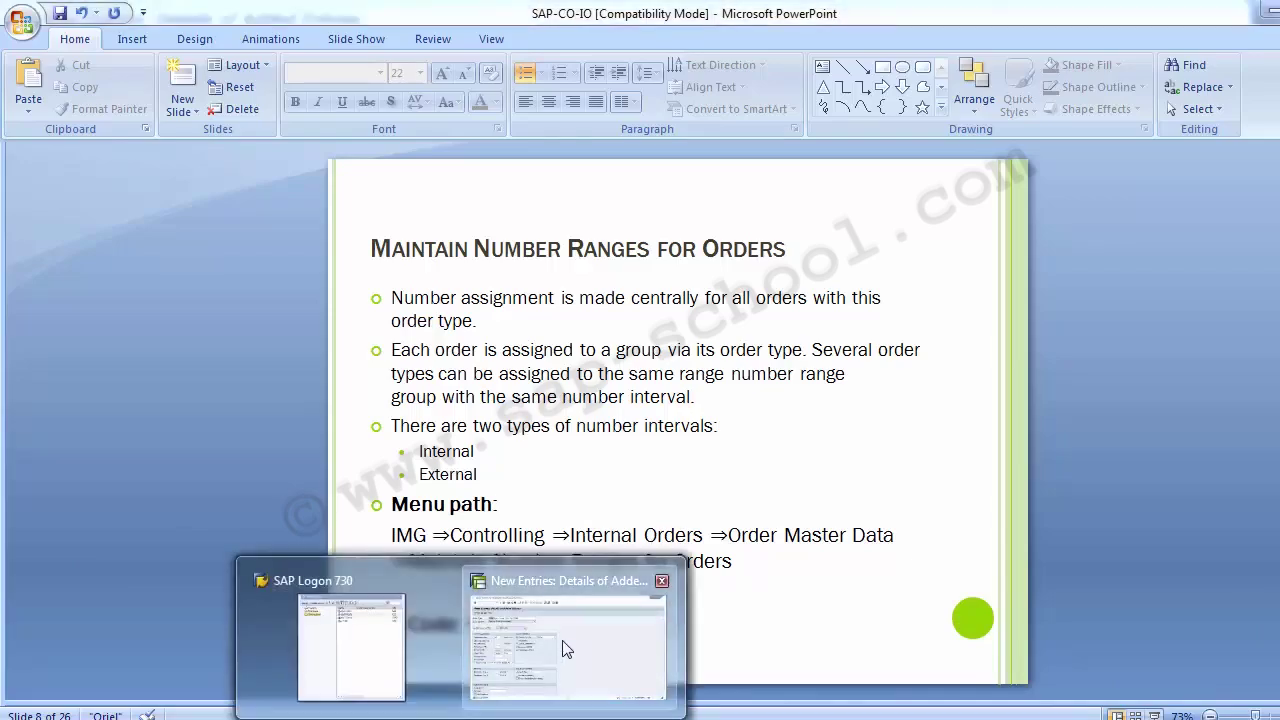
Return to SAP, leave the order type definition and open the Maintain Number Ranges for Orders activity under Order Master Data
left_click(563, 645)
left_click(266, 53)
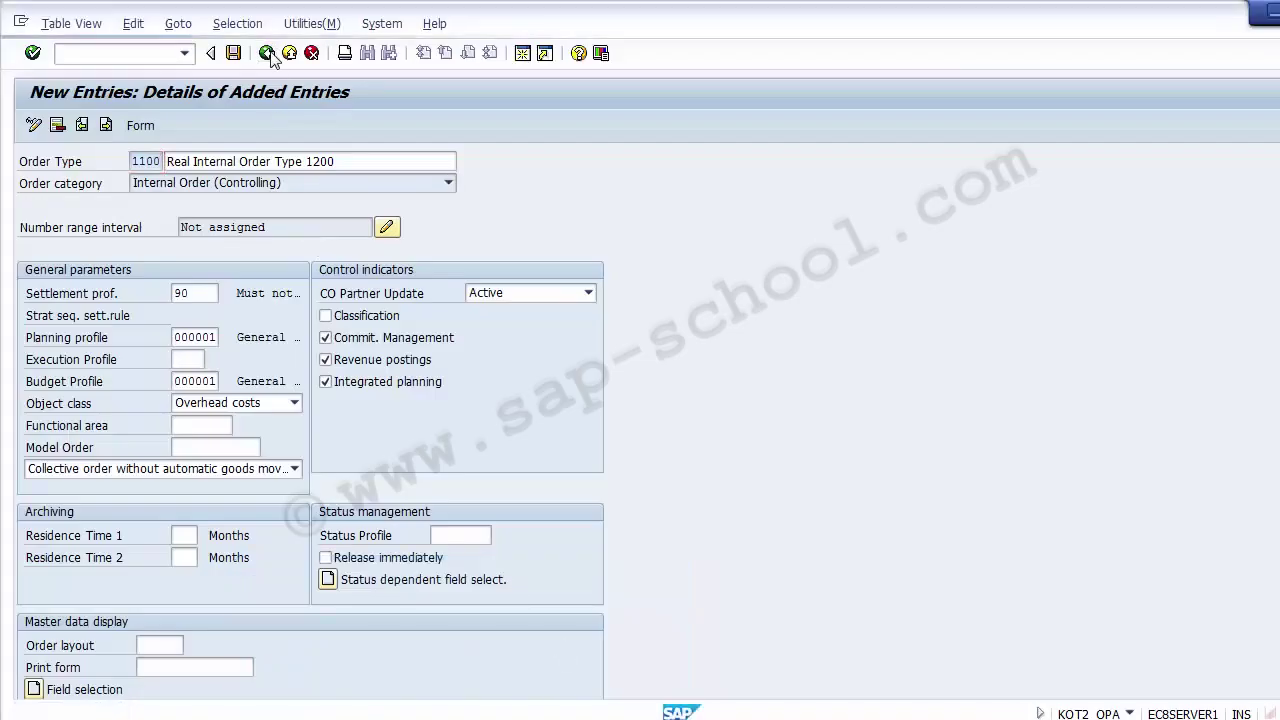
left_click(266, 53)
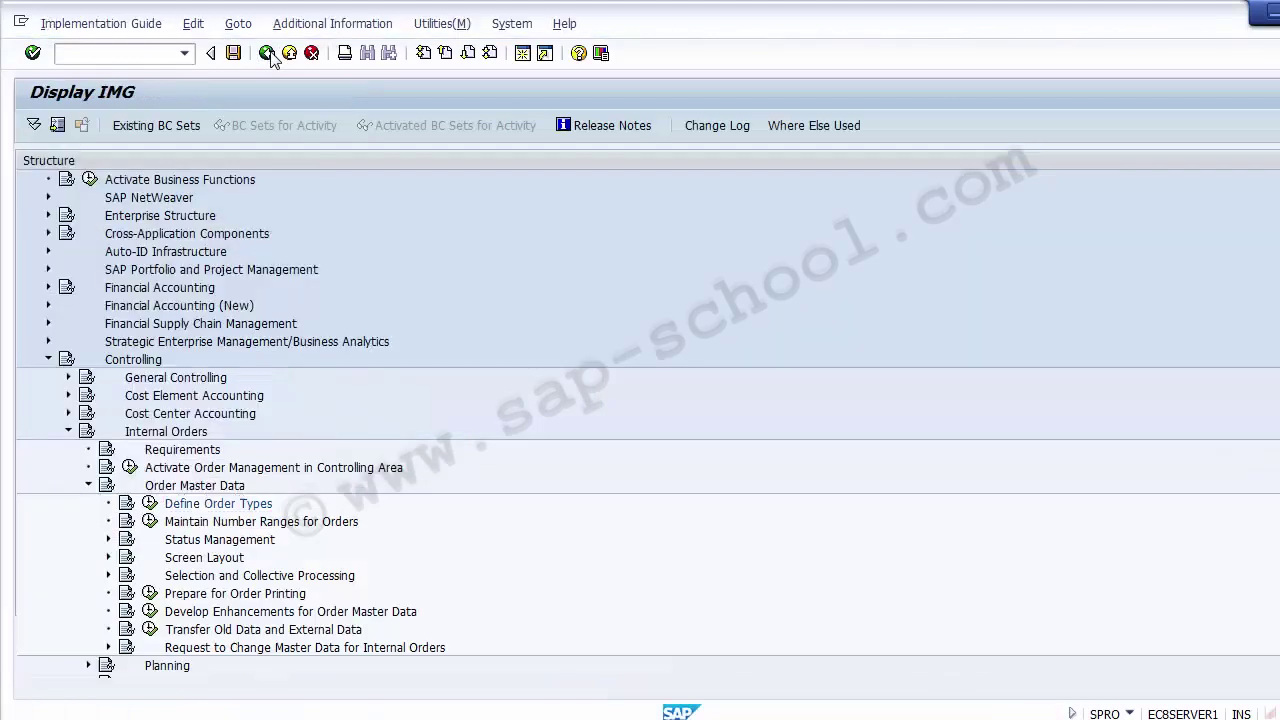
left_click(320, 521)
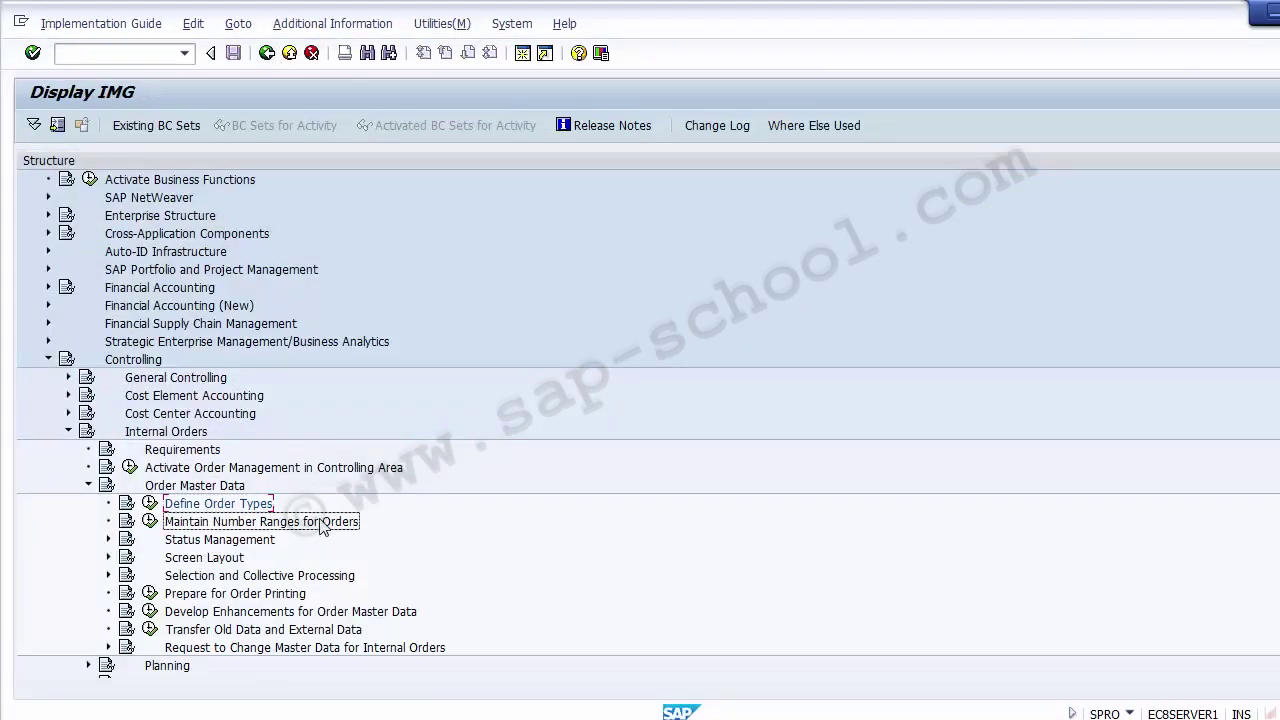
key("Up")
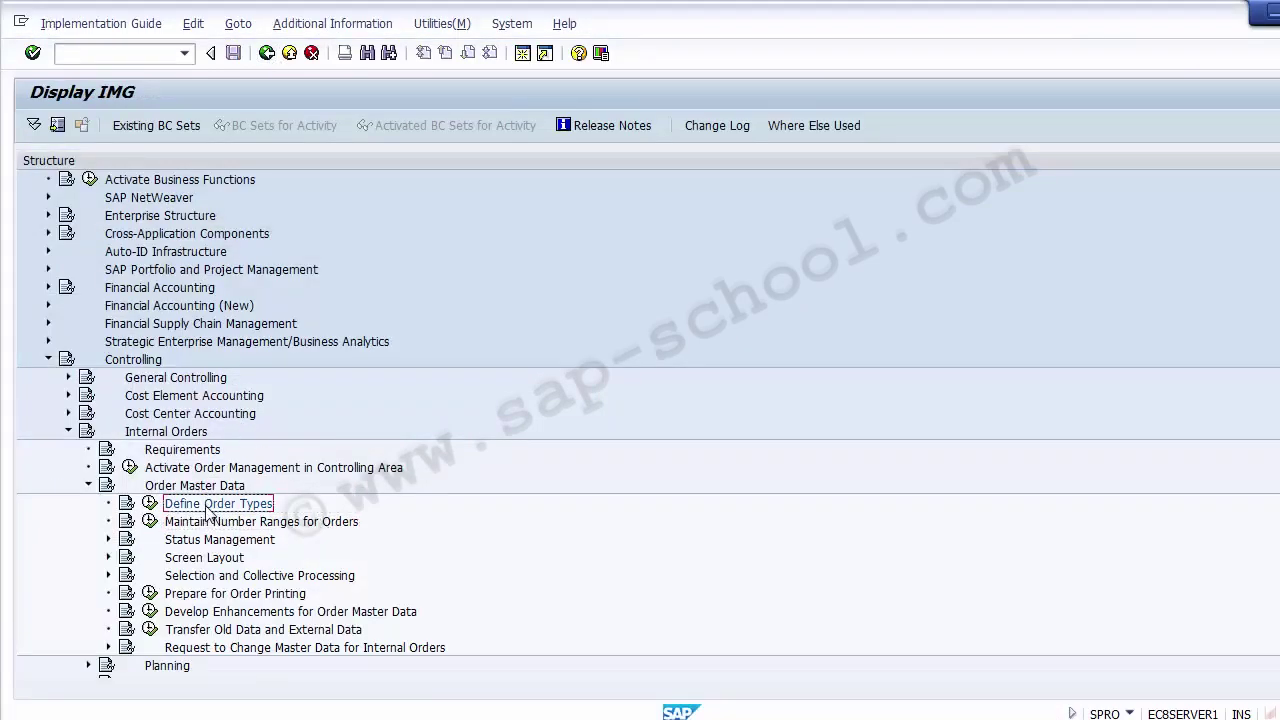
left_click(206, 521)
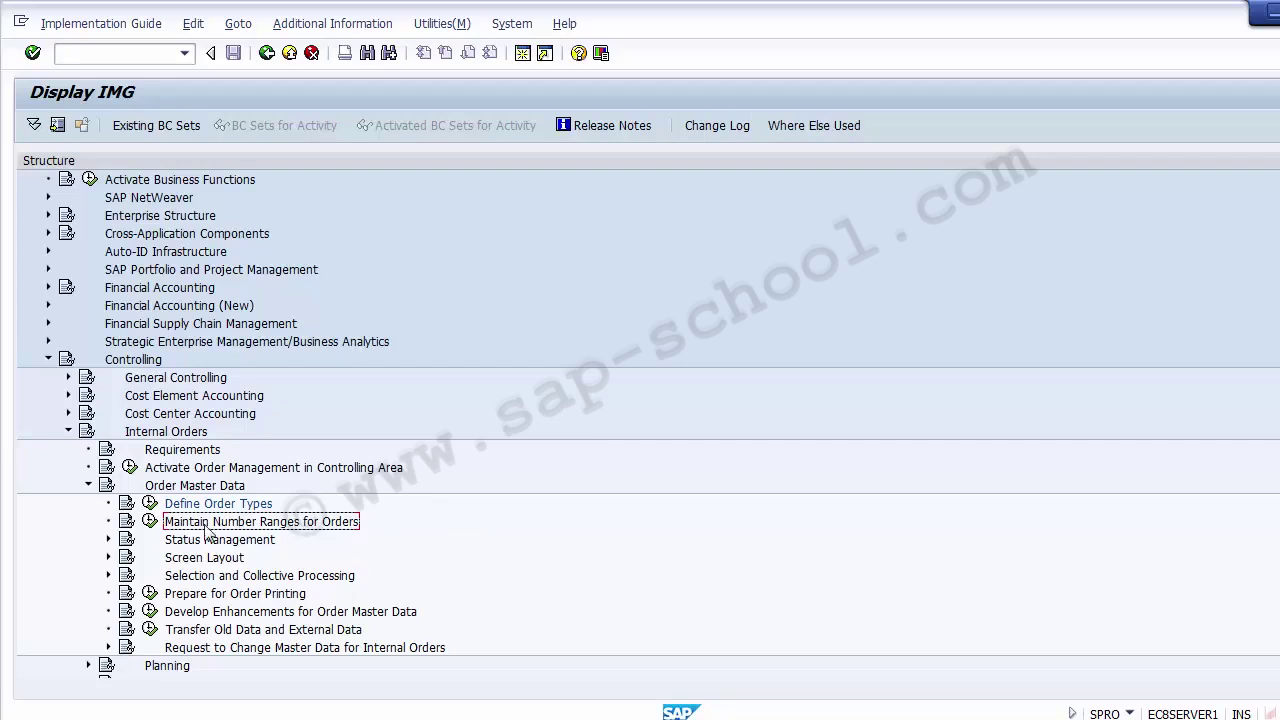
left_click(150, 521)
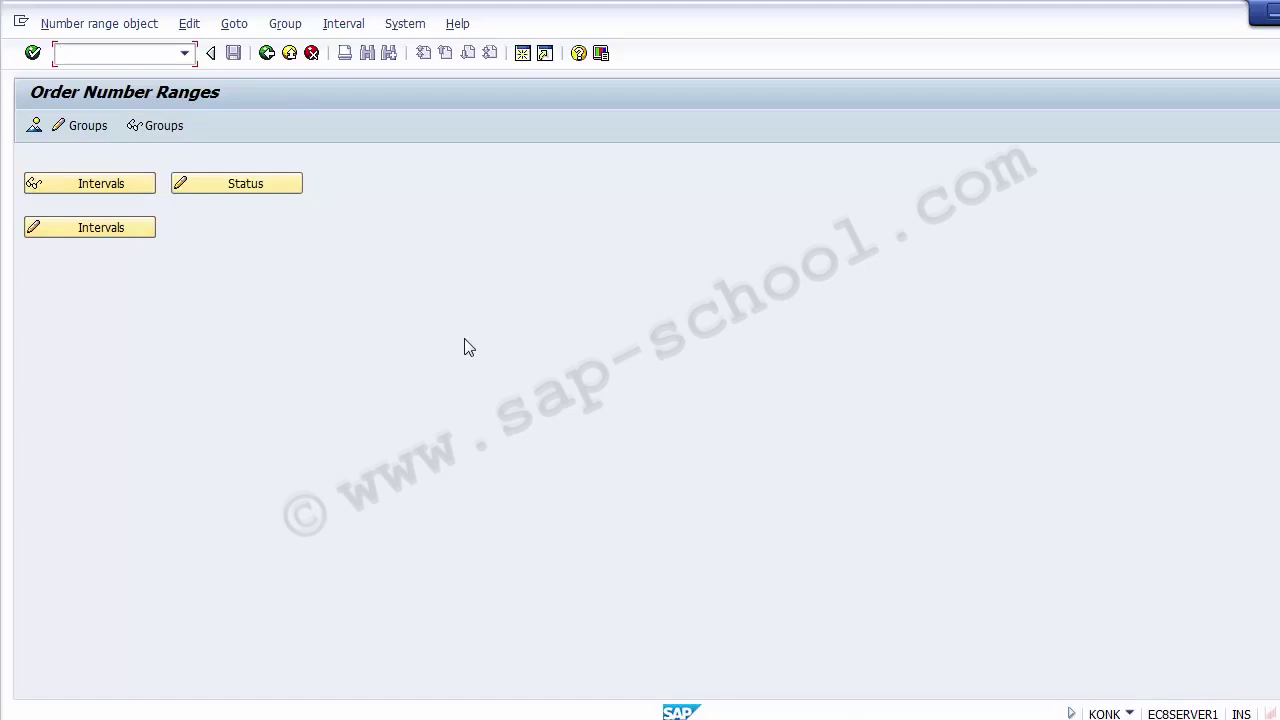
left_click(80, 126)
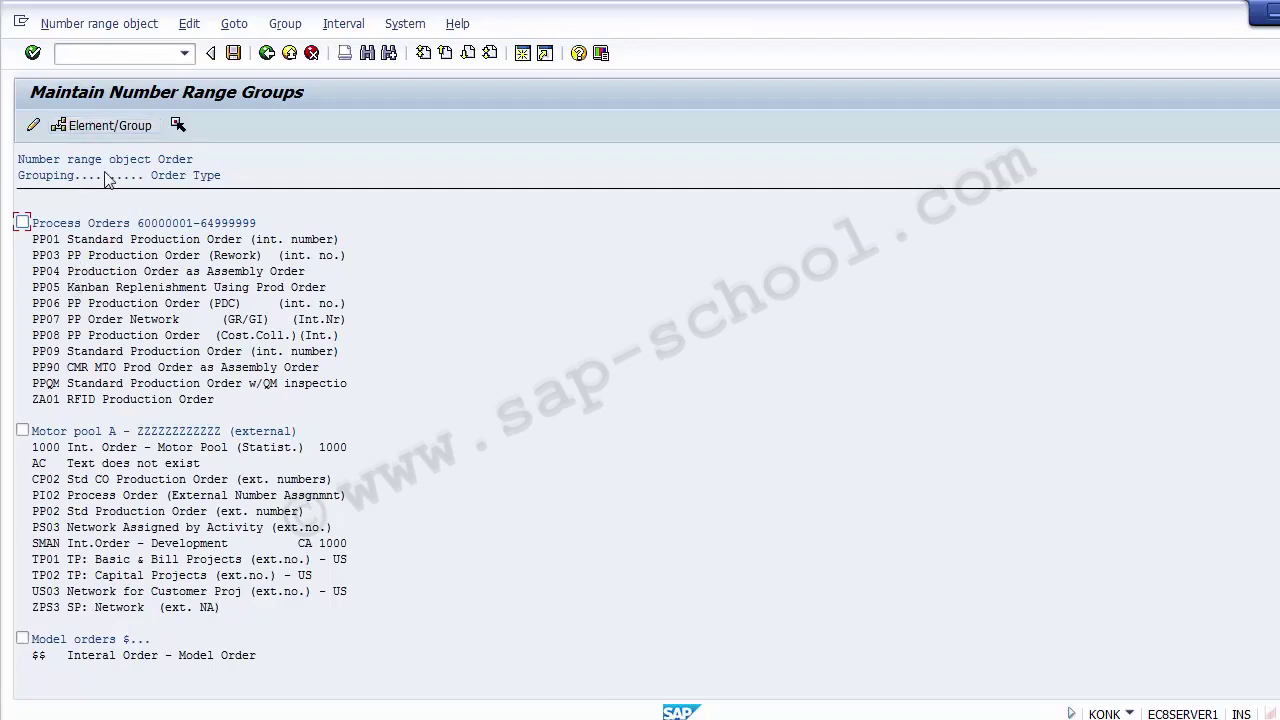
left_click(287, 33)
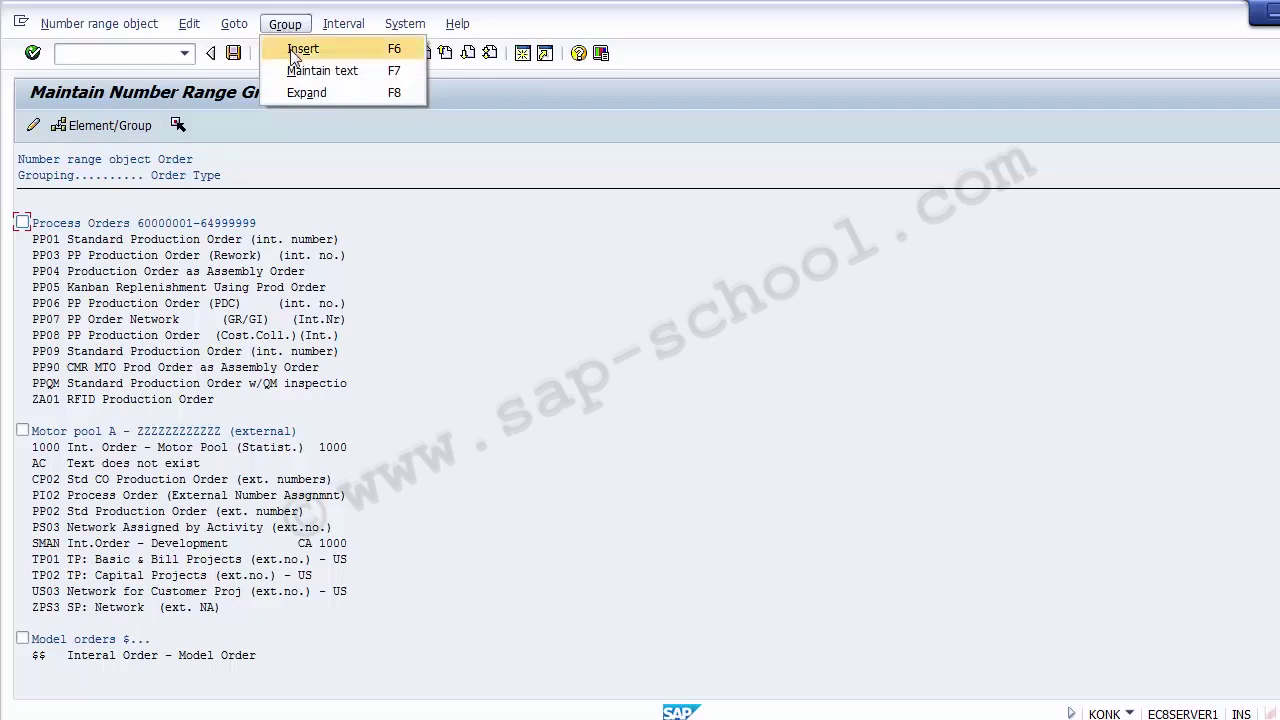
left_click(300, 49)
left_click(267, 53)
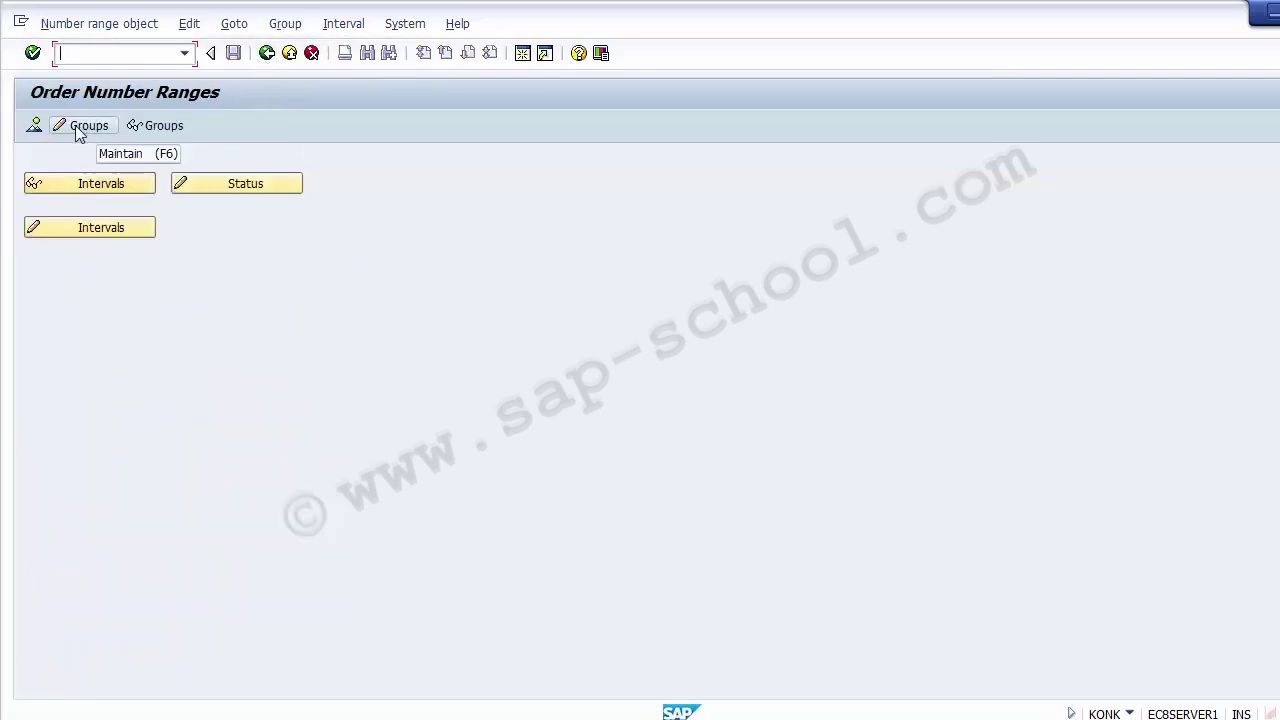
Open the order number range groups for maintenance and start a new group with the text Real Internal Order Type 1200
left_click(87, 125)
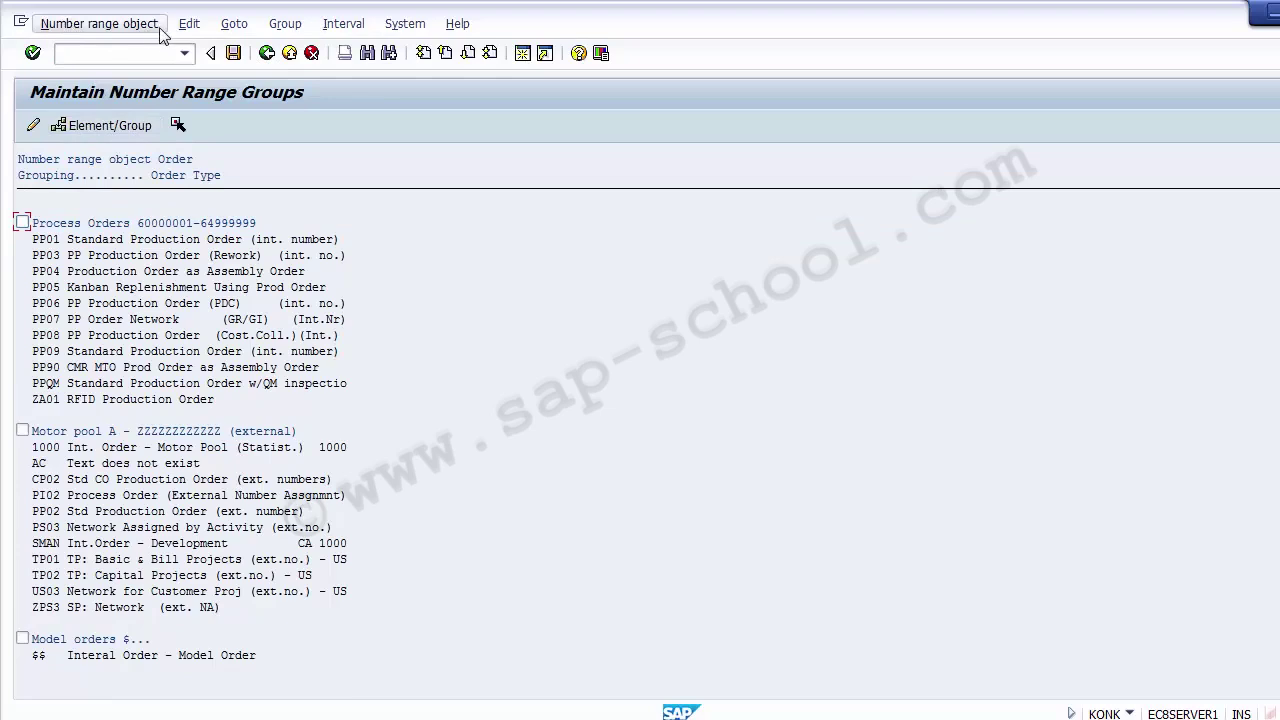
left_click(285, 24)
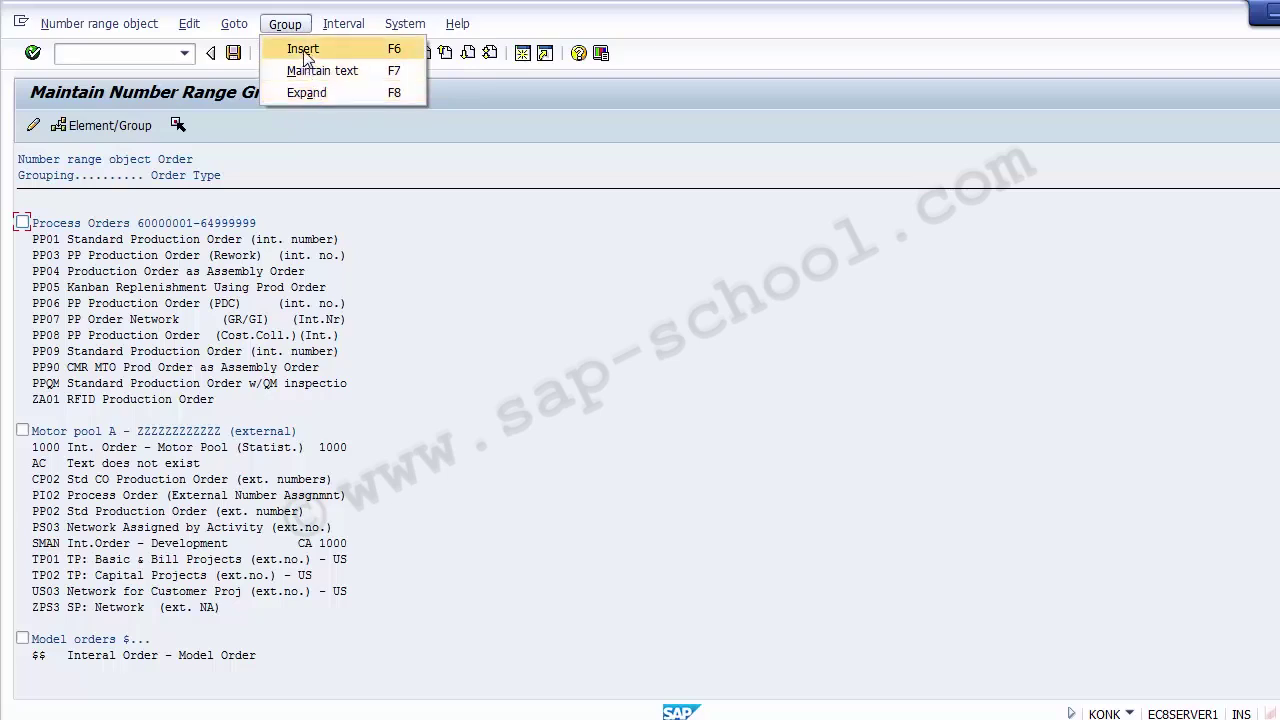
left_click(304, 50)
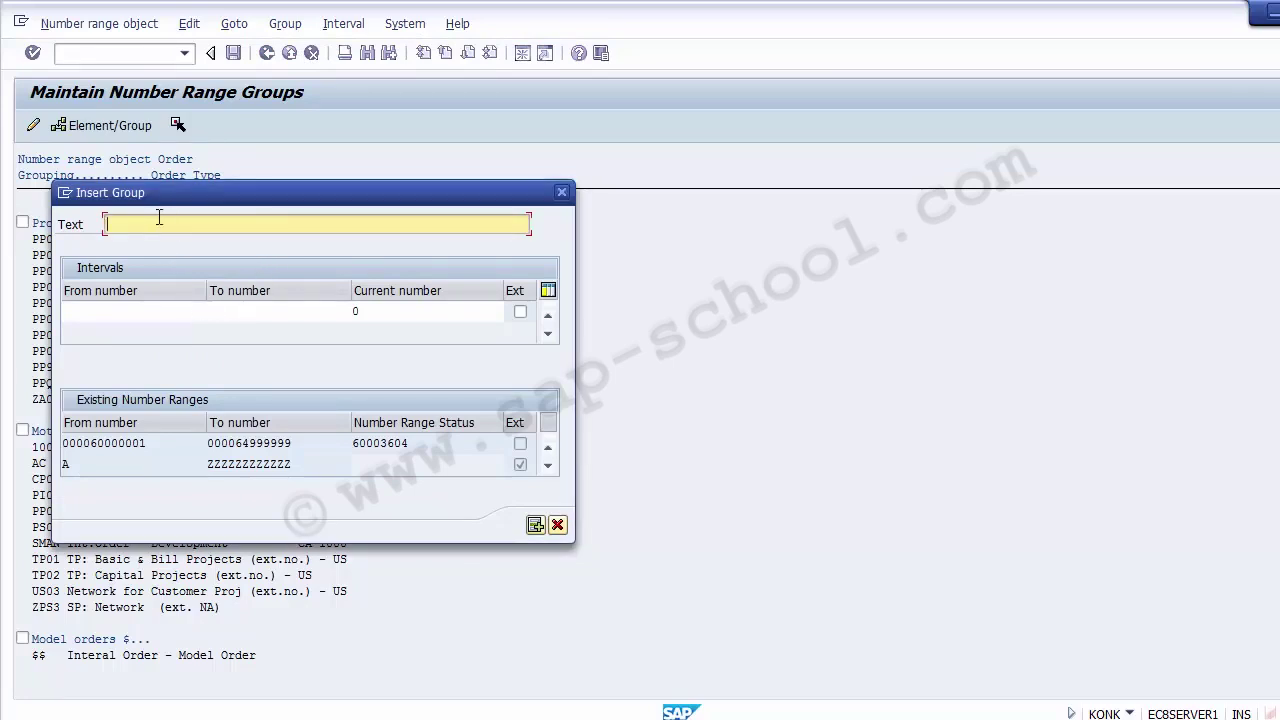
type("Real Internal Order TRype")
key("BackSpace")
key("BackSpace")
key("BackSpace")
key("BackSpace")
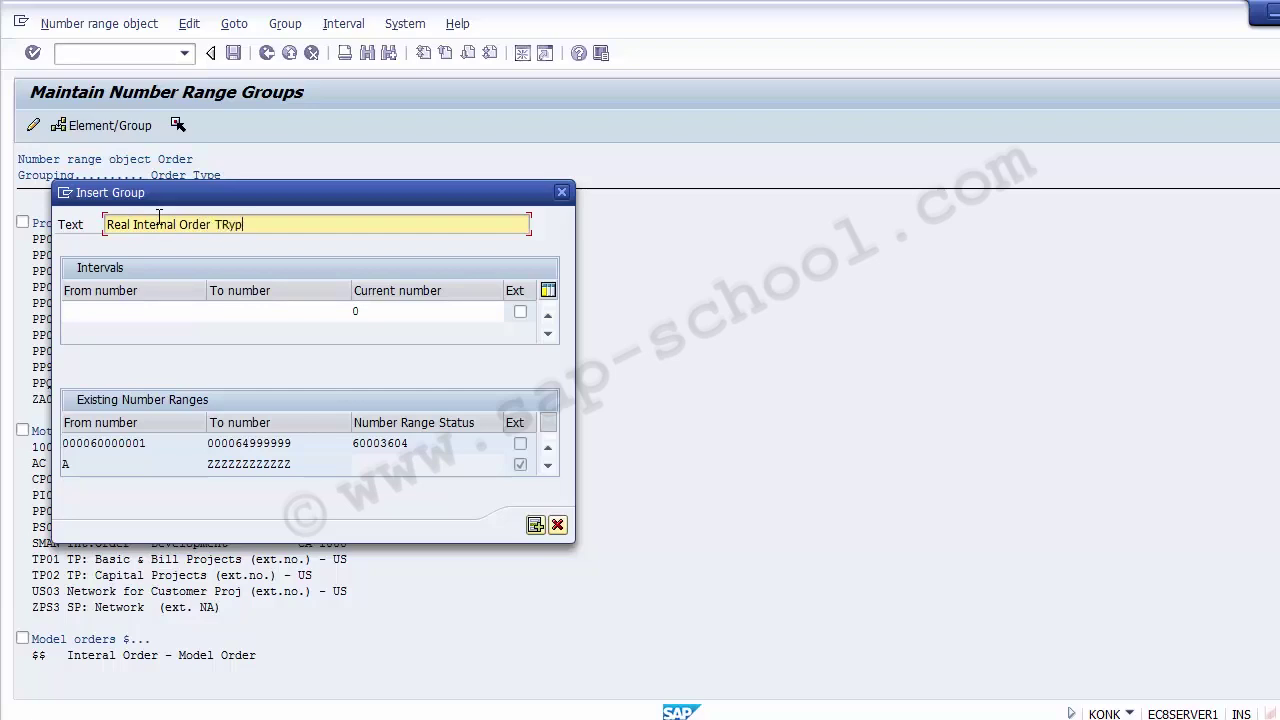
type("ype 1200")
Define the new group's number interval from 1001 to 1099 and add the group
left_click(129, 310)
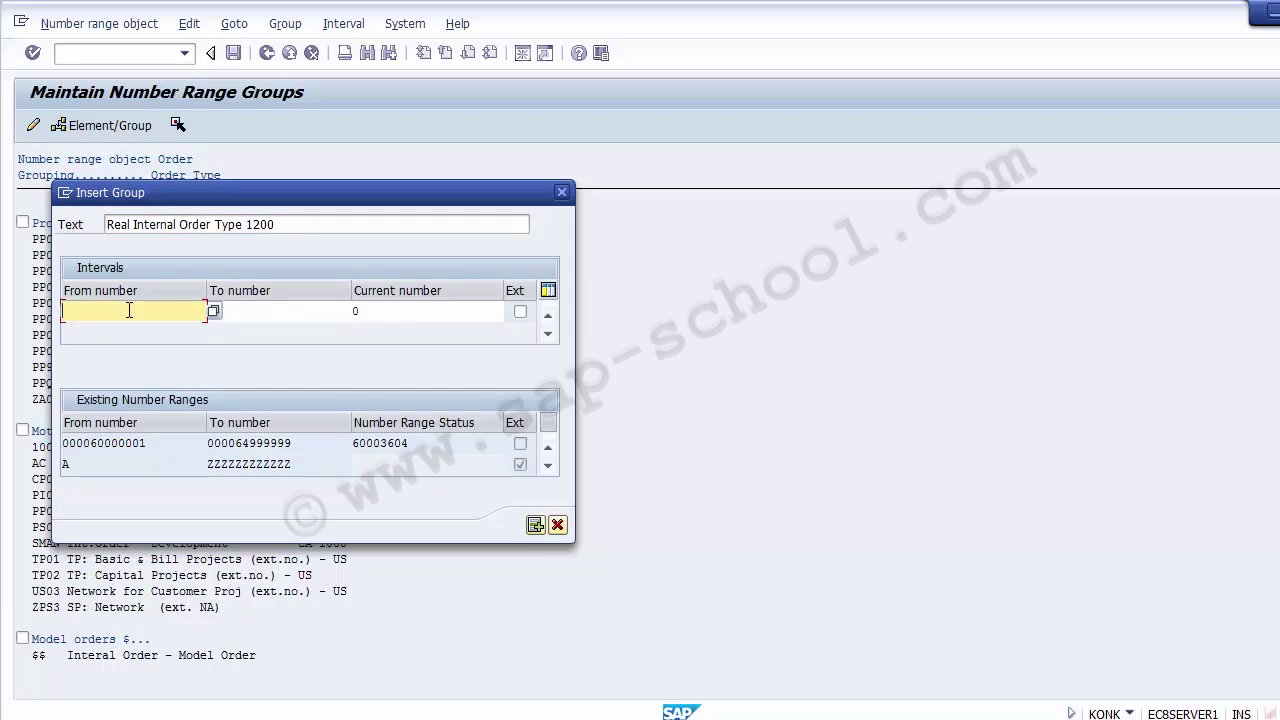
type("1")
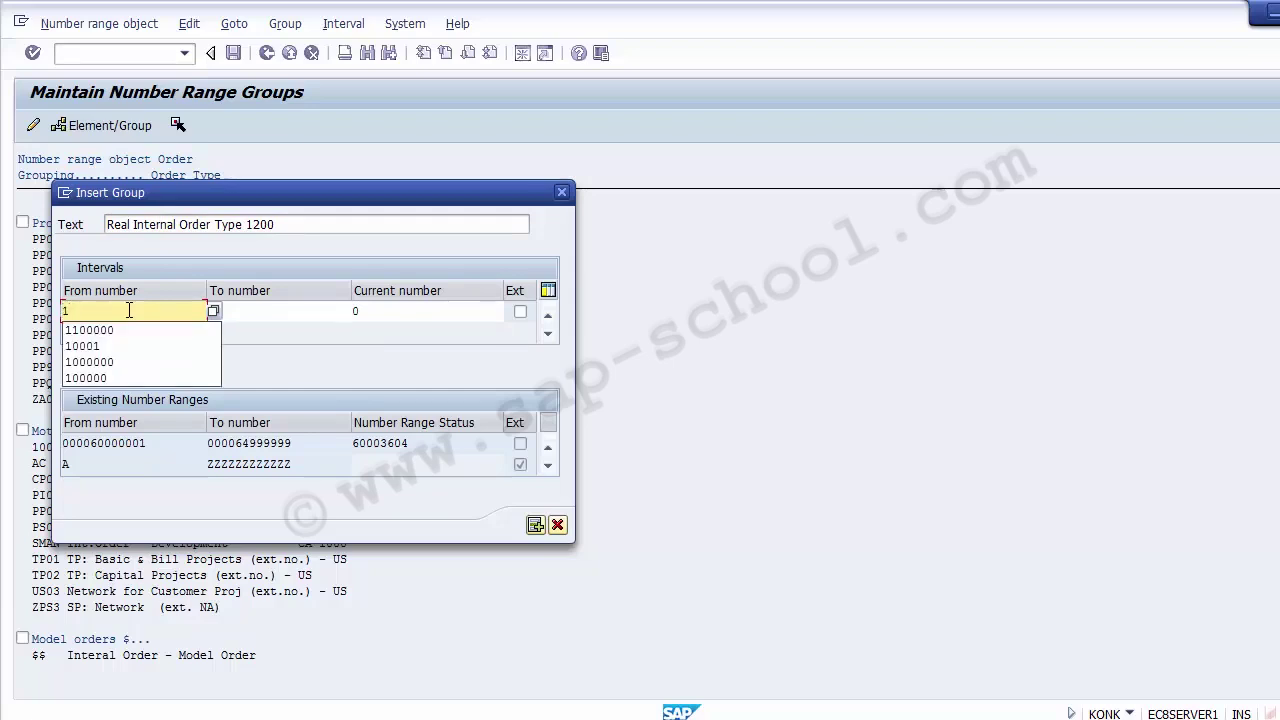
type("00")
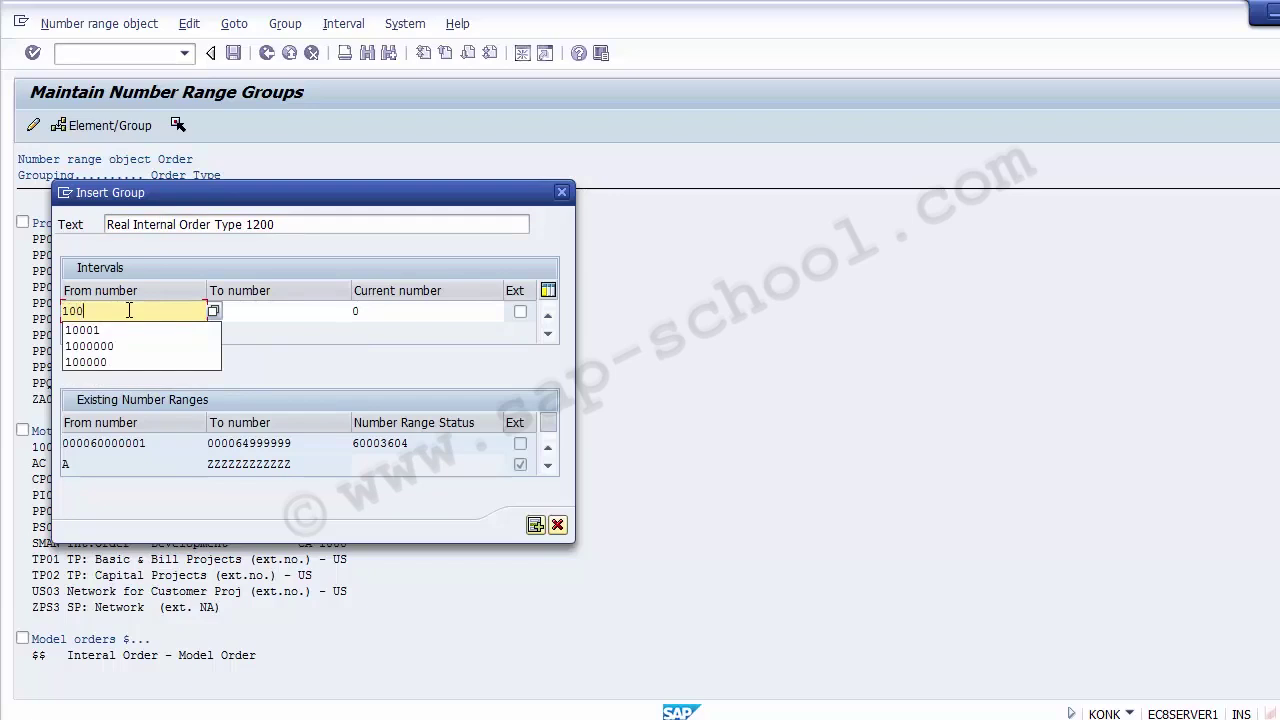
type("1")
key("Tab")
type("1099")
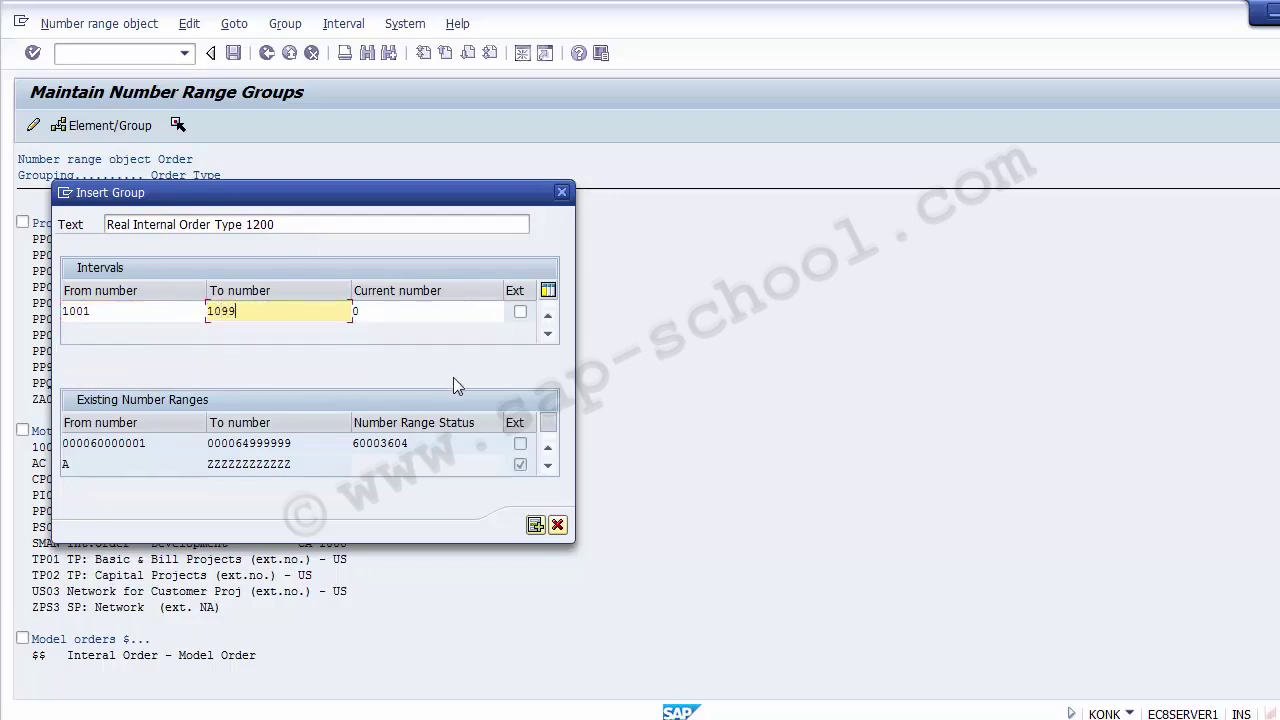
left_click(135, 317)
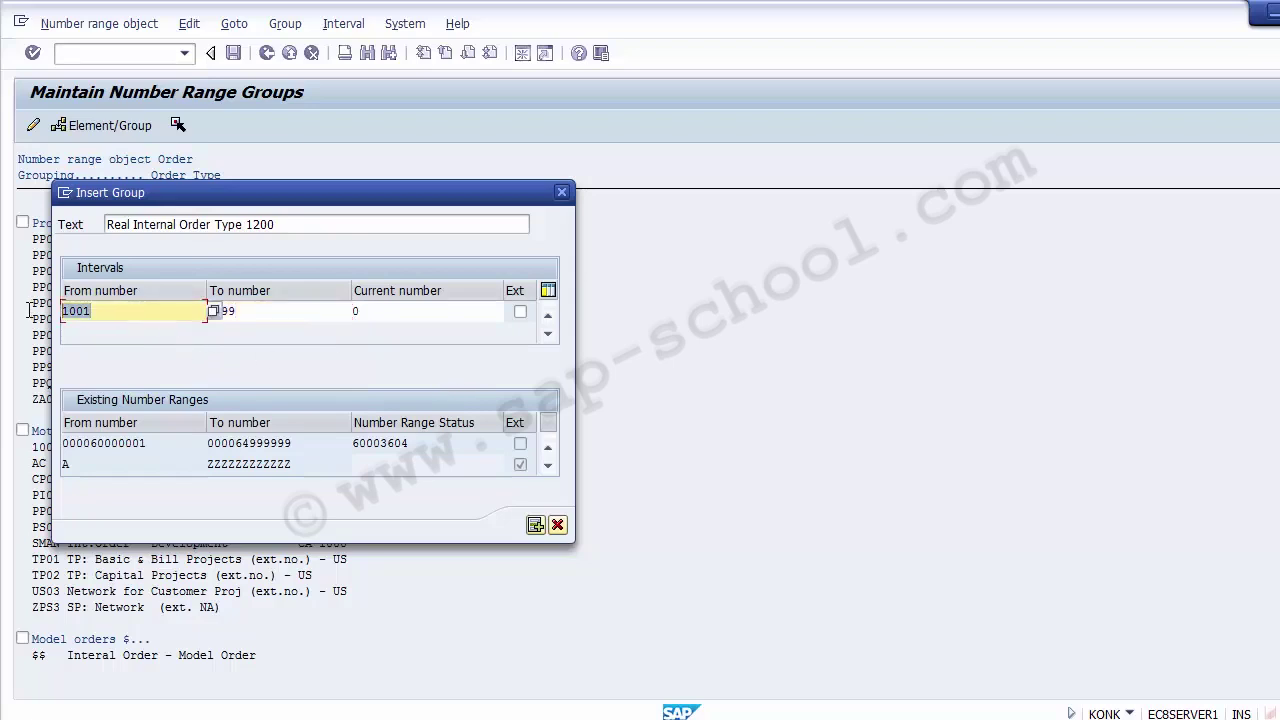
left_click_drag(258, 313, 204, 312)
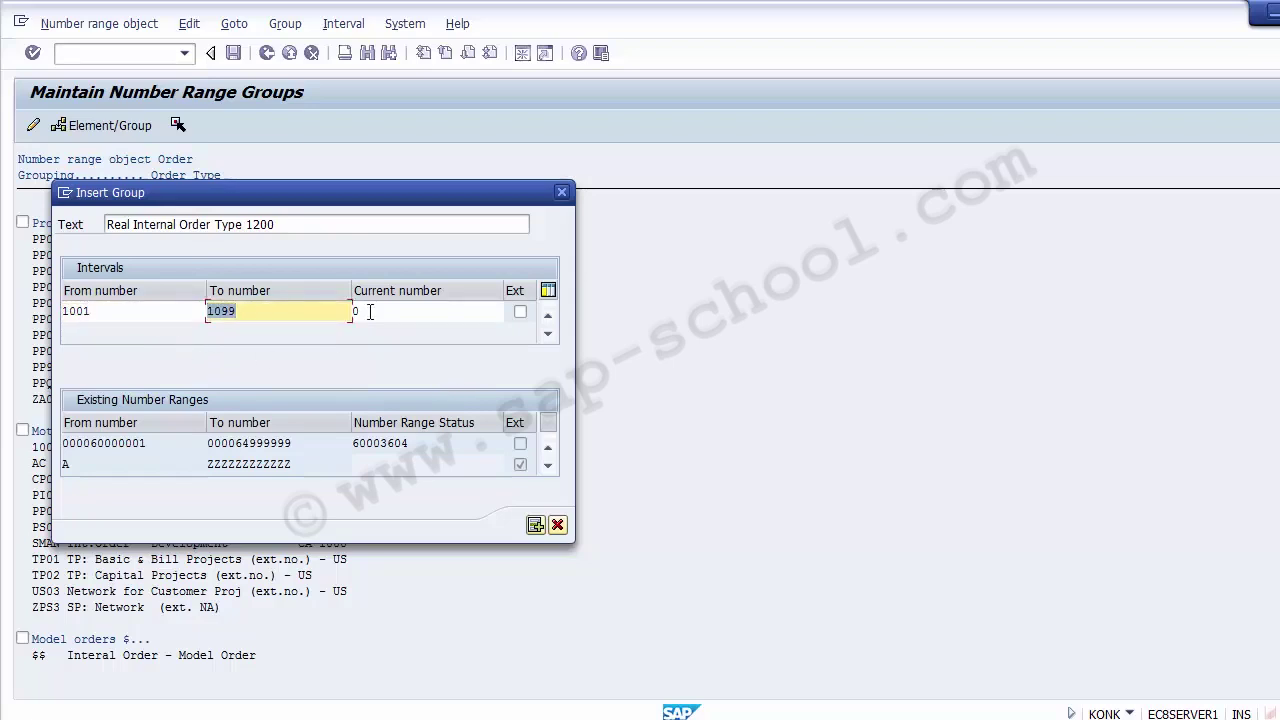
left_click(302, 304)
left_click(535, 526)
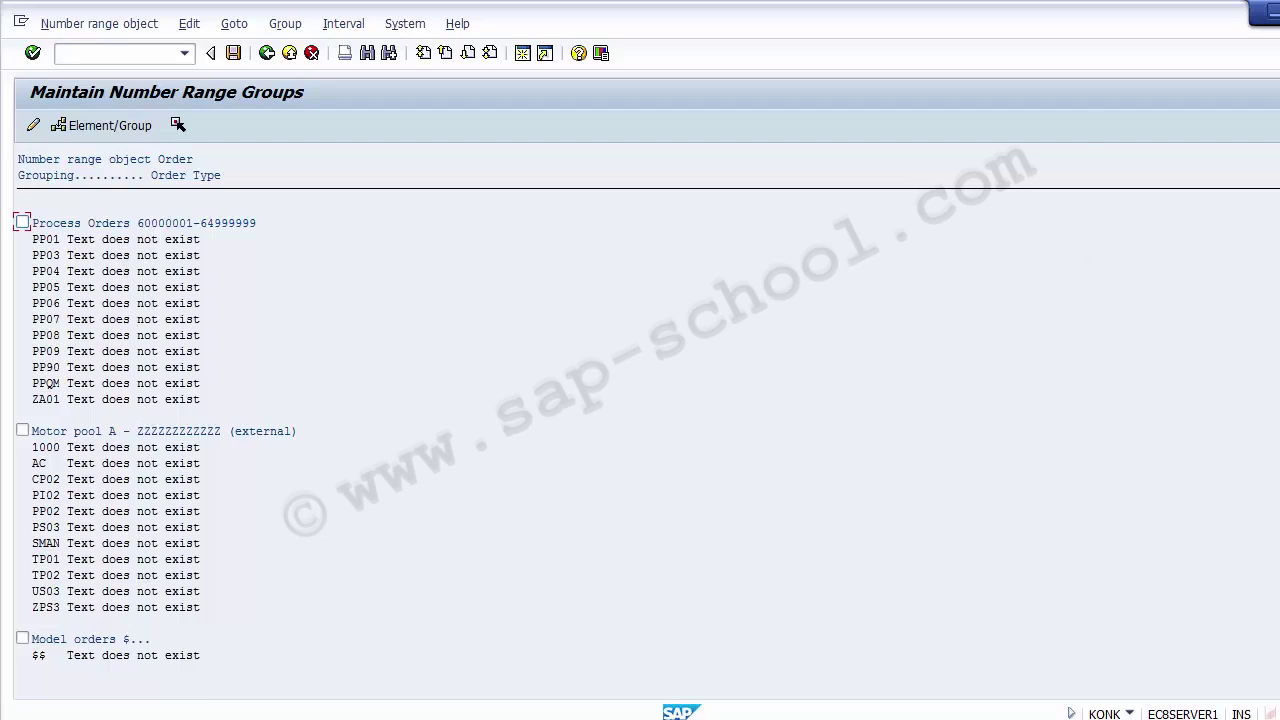
Examine the end of the number range group list for the new group and the unassigned order types, including 1100
key("Page_Down")
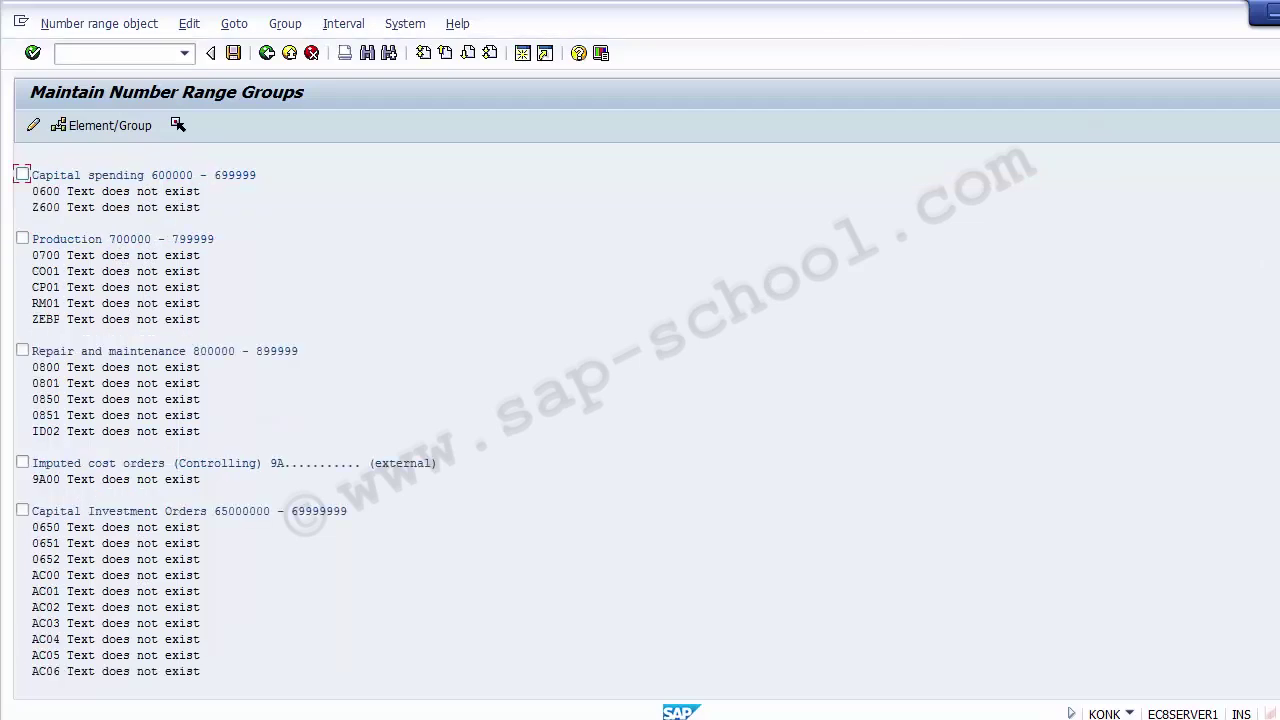
key("Page_Down")
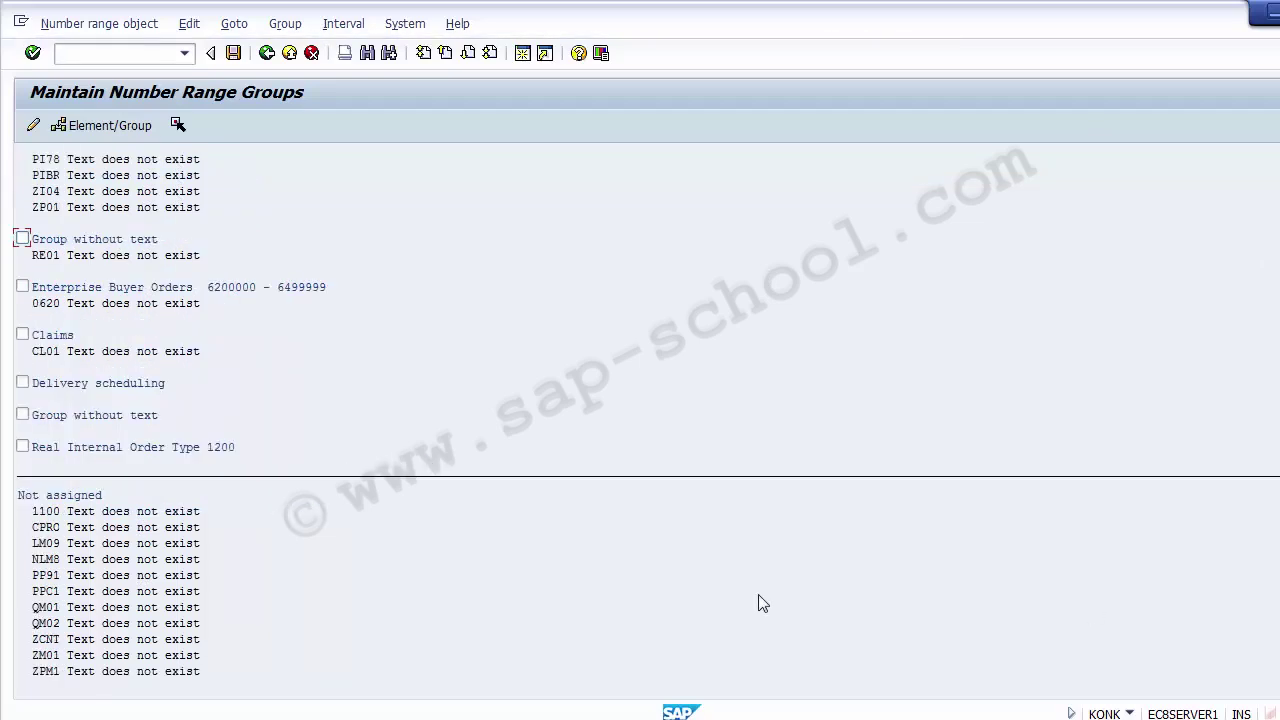
left_click(85, 497)
left_click(76, 558)
left_click(78, 591)
left_click(77, 671)
left_click(78, 545)
left_click(77, 528)
left_click(76, 512)
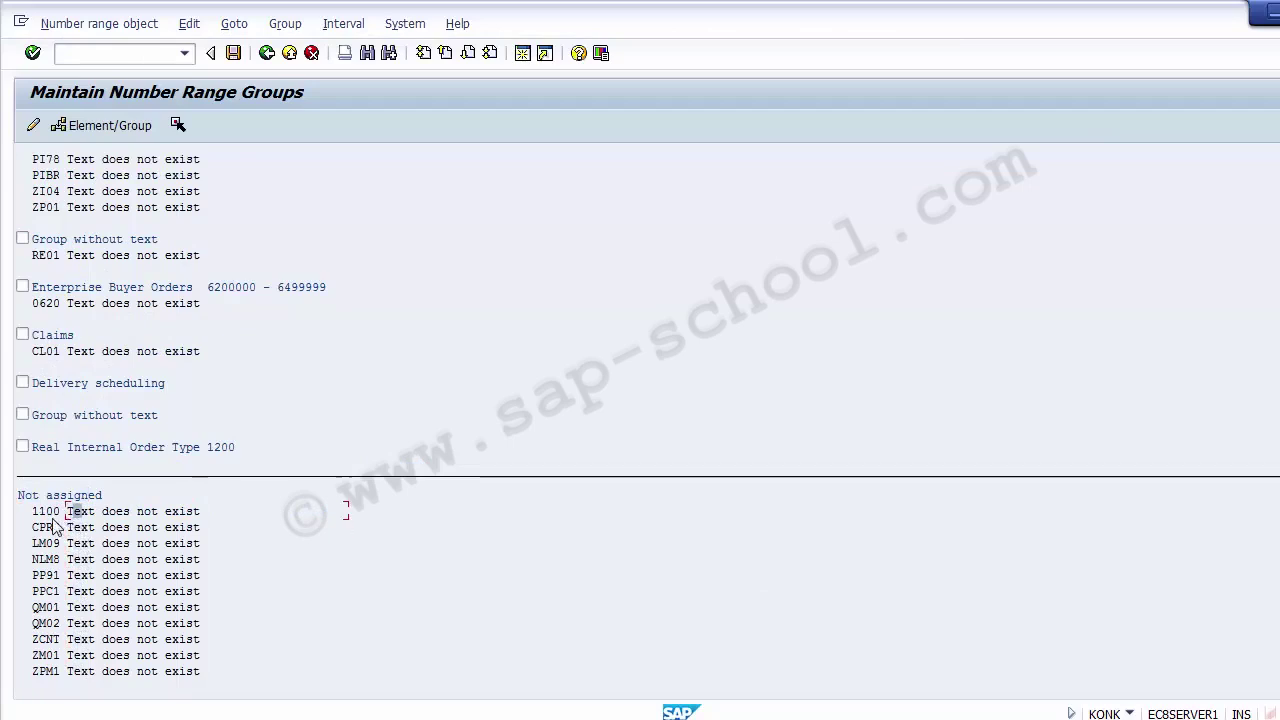
Examine the order number range groups and their assigned order types from the start to the end of the list
left_click(45, 514)
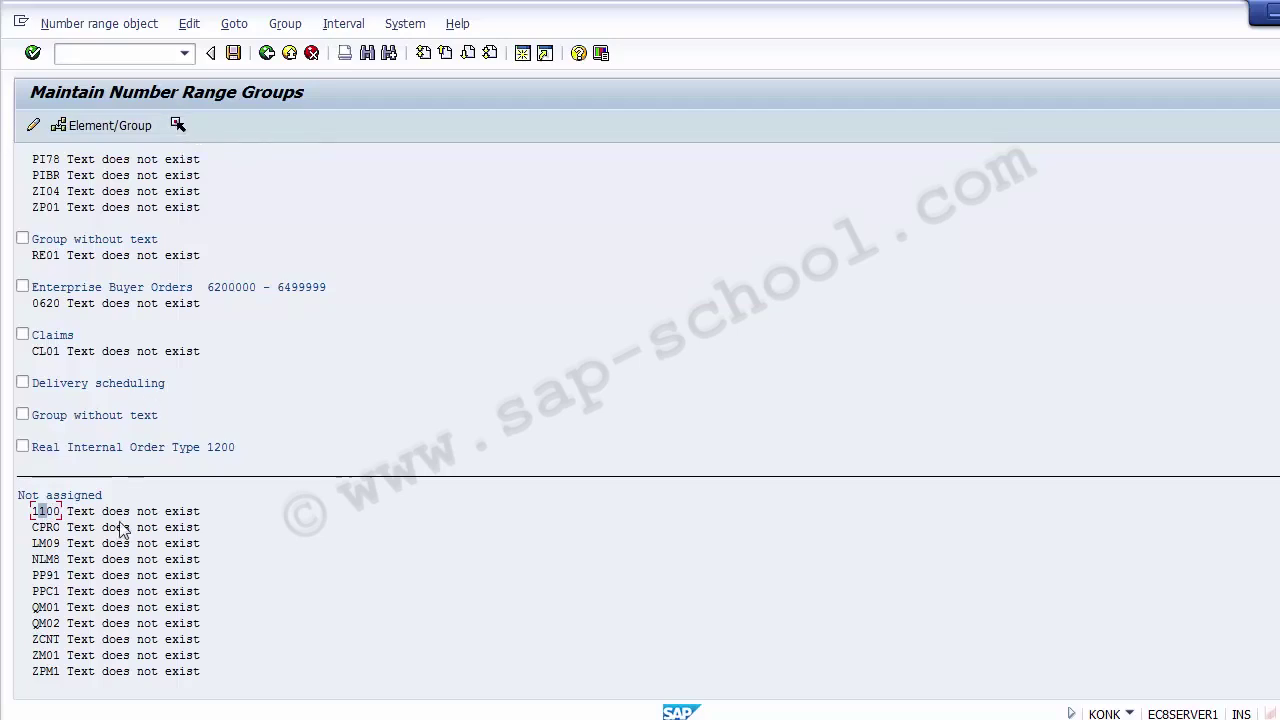
double_click(49, 515)
scroll(640, 420, "up", 20)
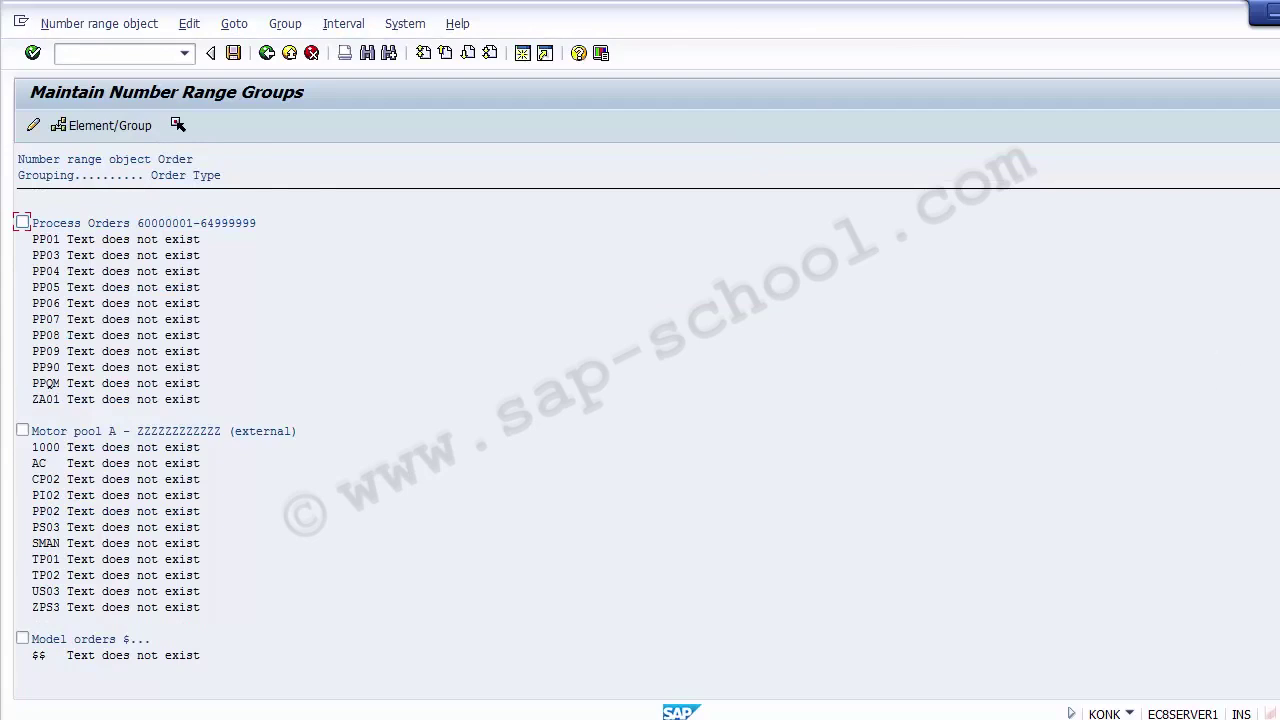
key("Page_Down")
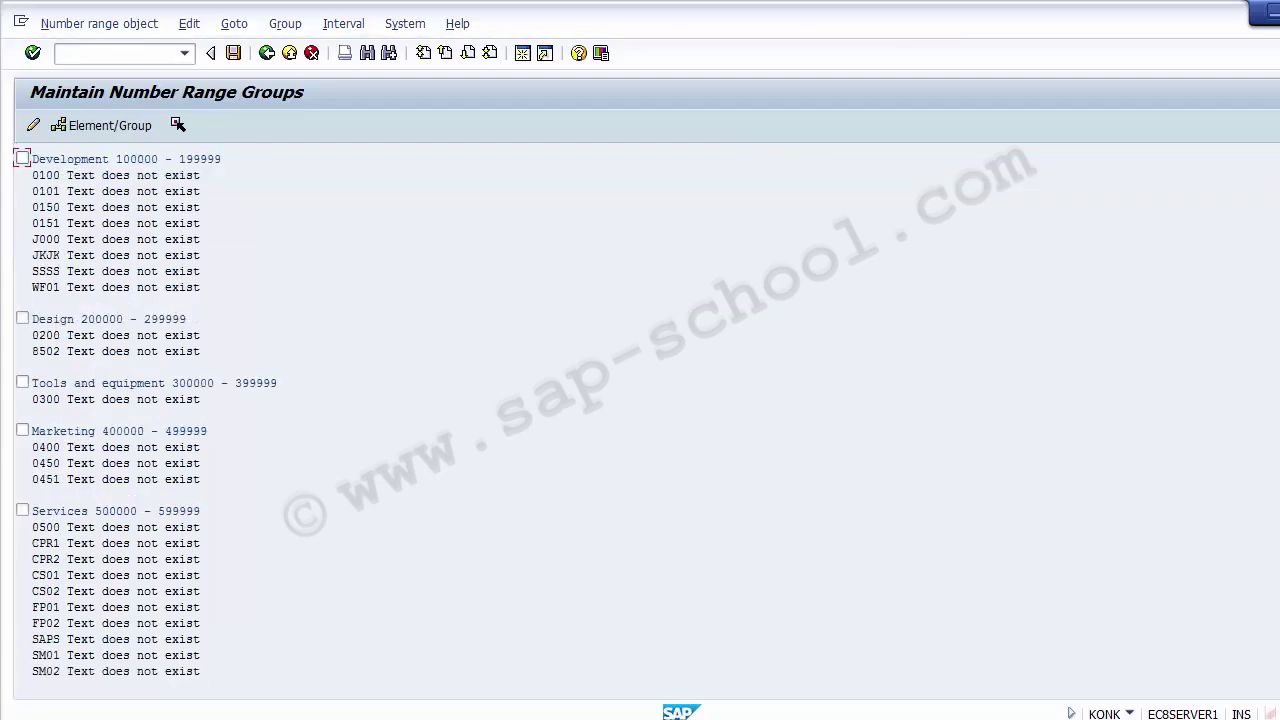
key("Page_Down")
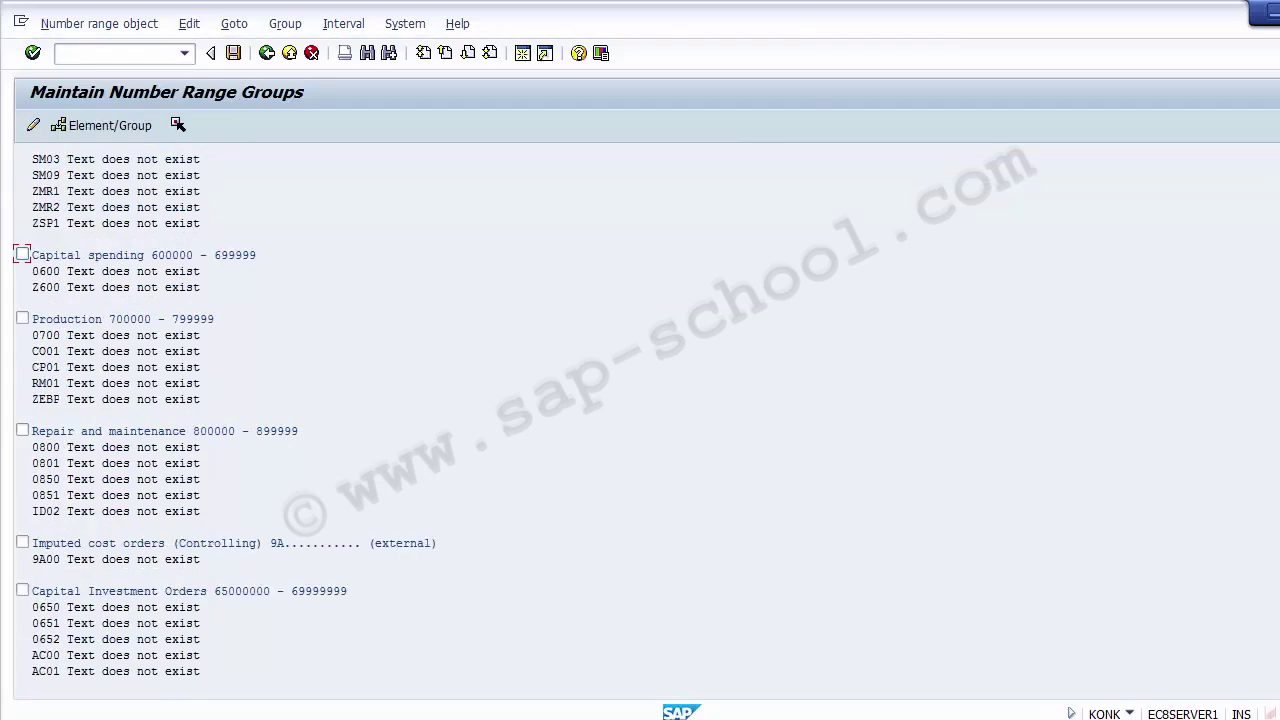
key("Page_Down")
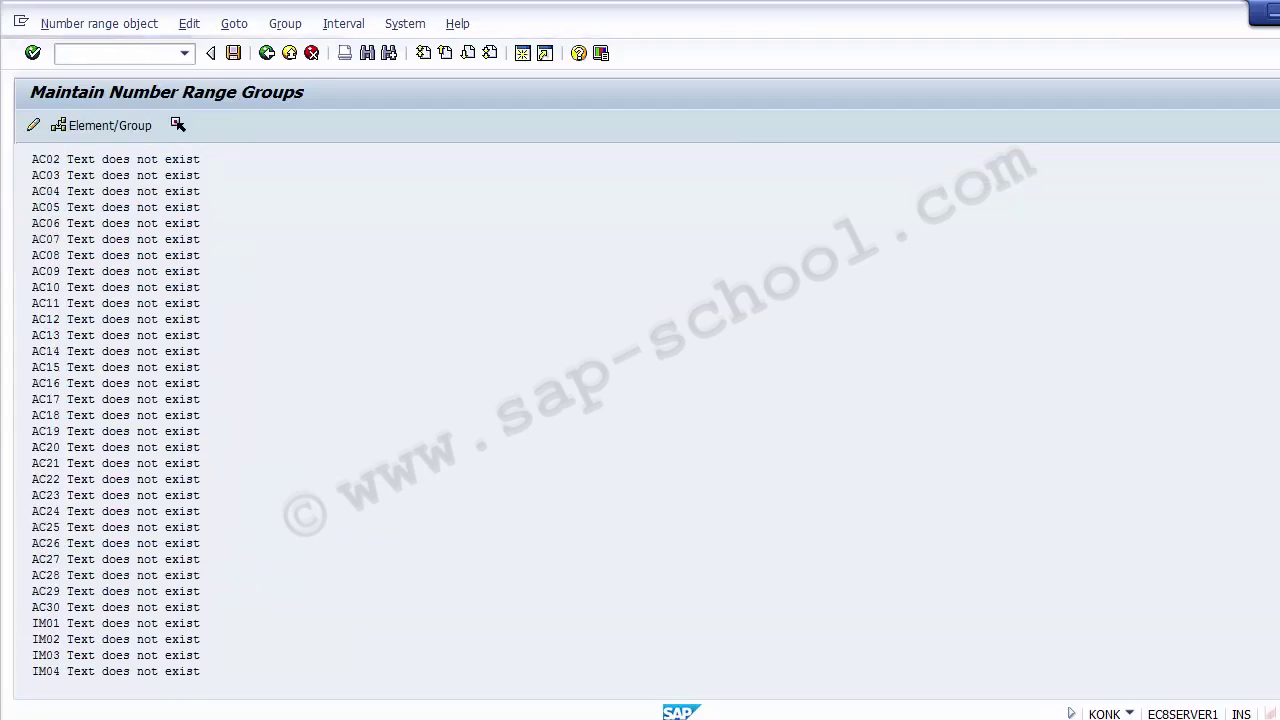
key("Page_Down")
key("Page_Down")
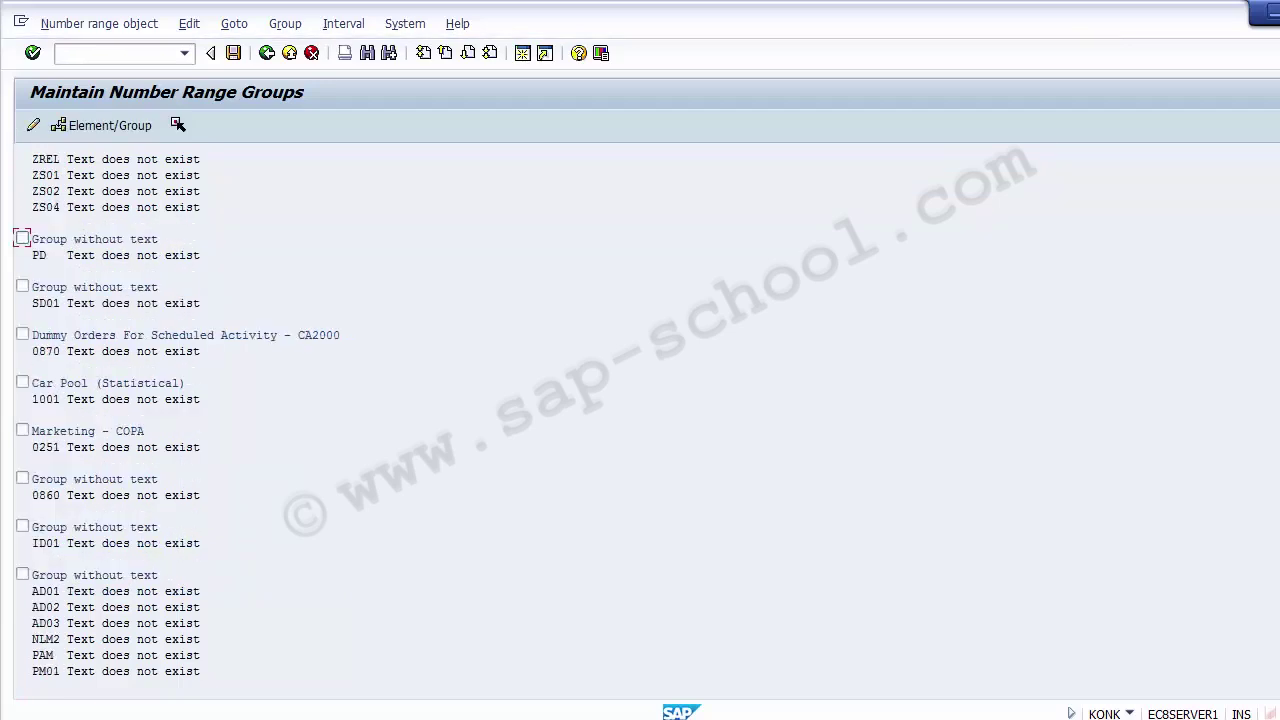
key("Page_Down")
key("Page_Down")
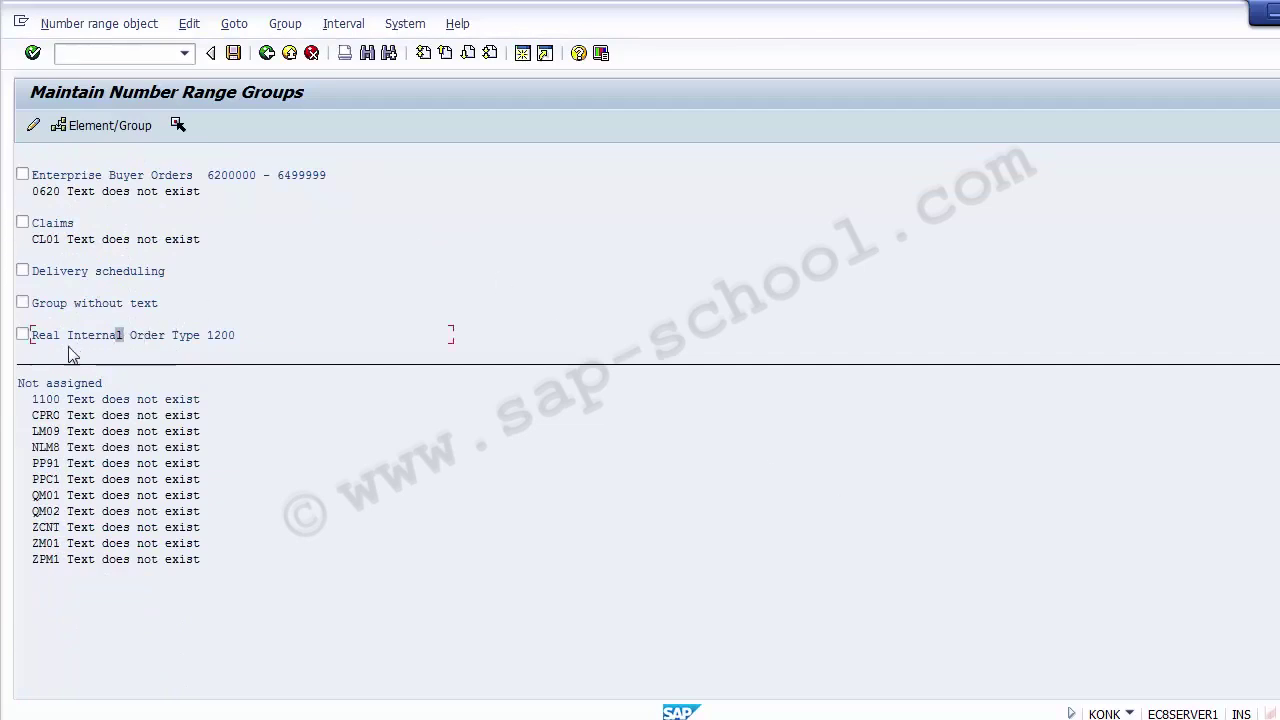
Assign the unassigned order type 1100 to the Real Internal Order Type 1200 number range group
left_click(23, 336)
left_click(23, 336)
left_click(126, 337)
left_click(46, 399)
left_click(42, 336)
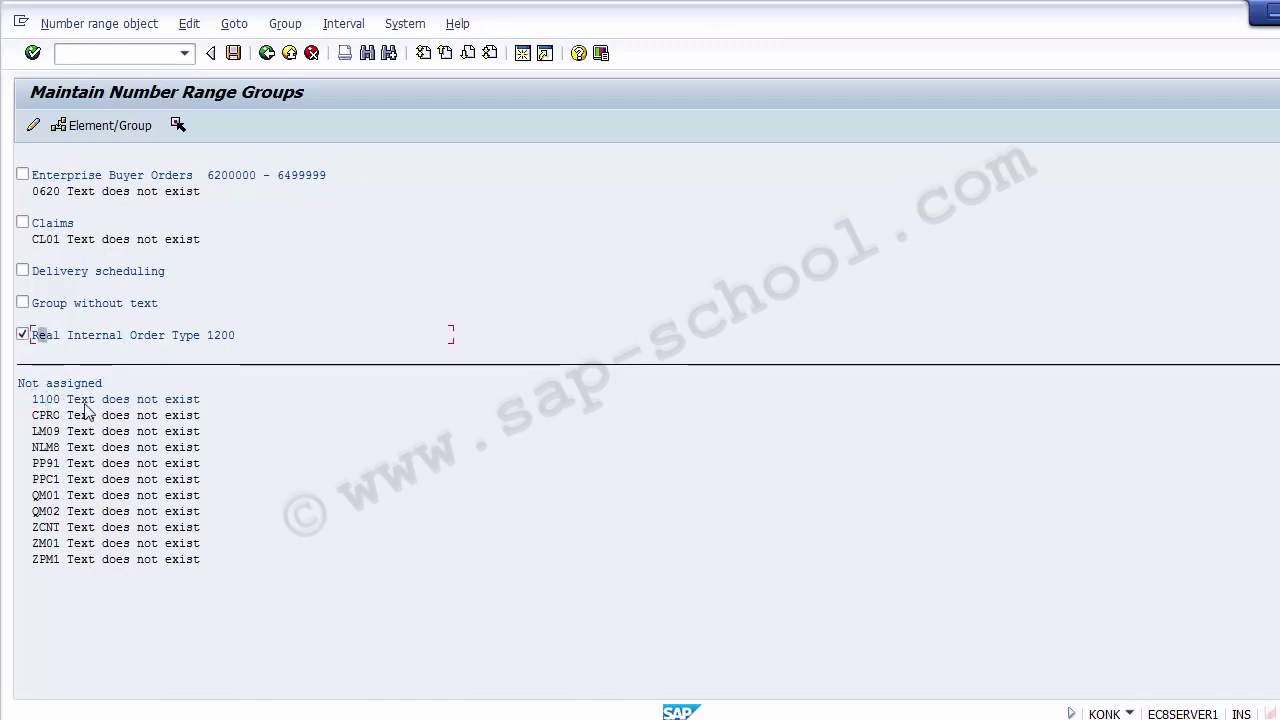
left_click(22, 334)
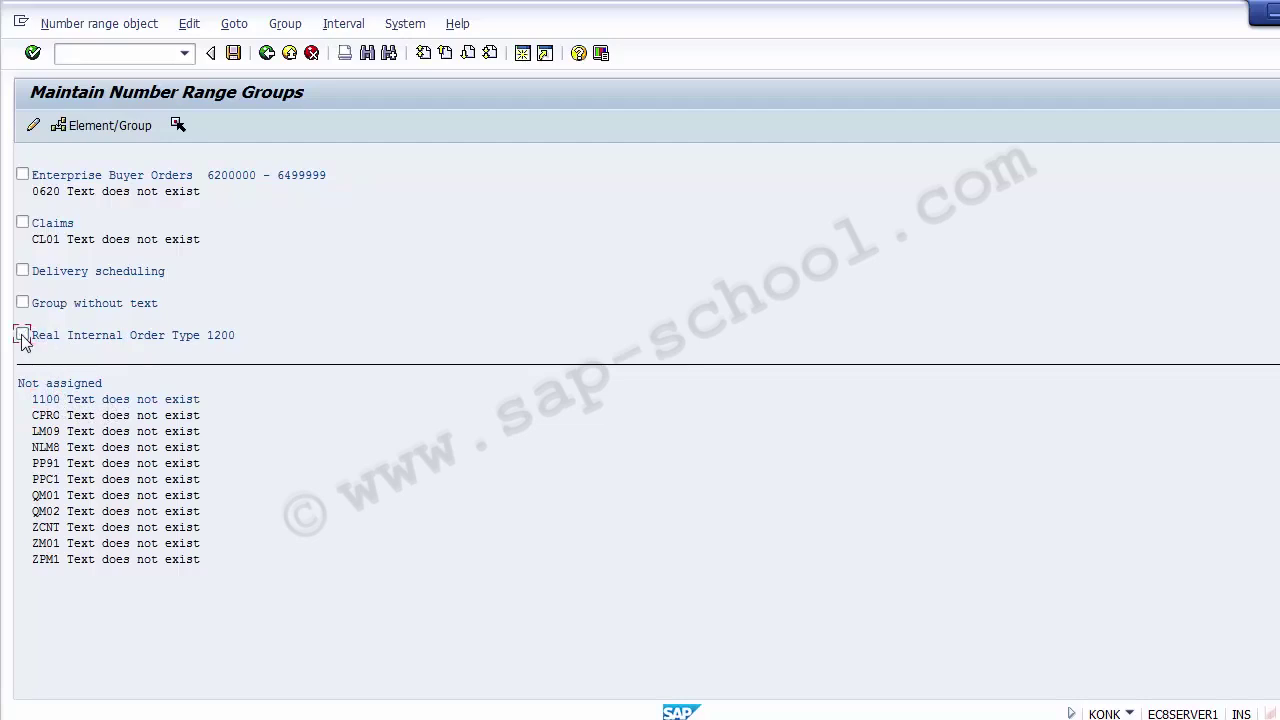
left_click(22, 334)
left_click(93, 127)
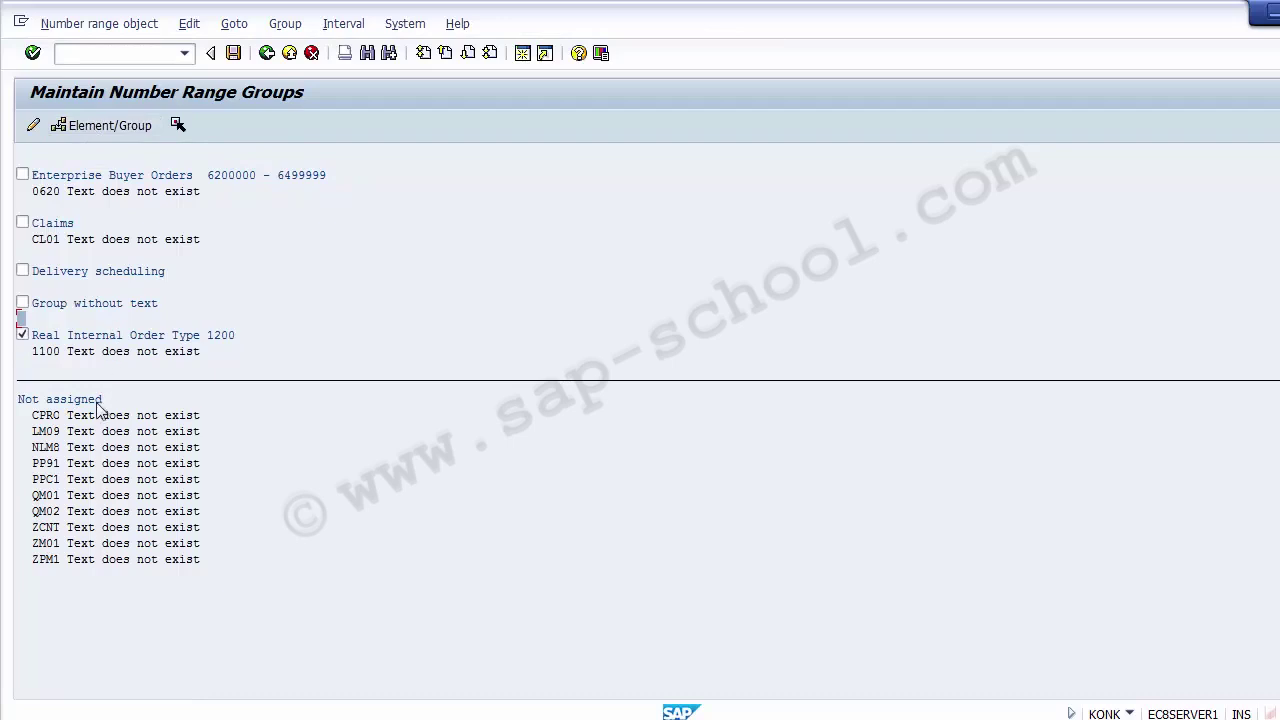
left_click(45, 351)
left_click(50, 415)
left_click(100, 353)
left_click(92, 337)
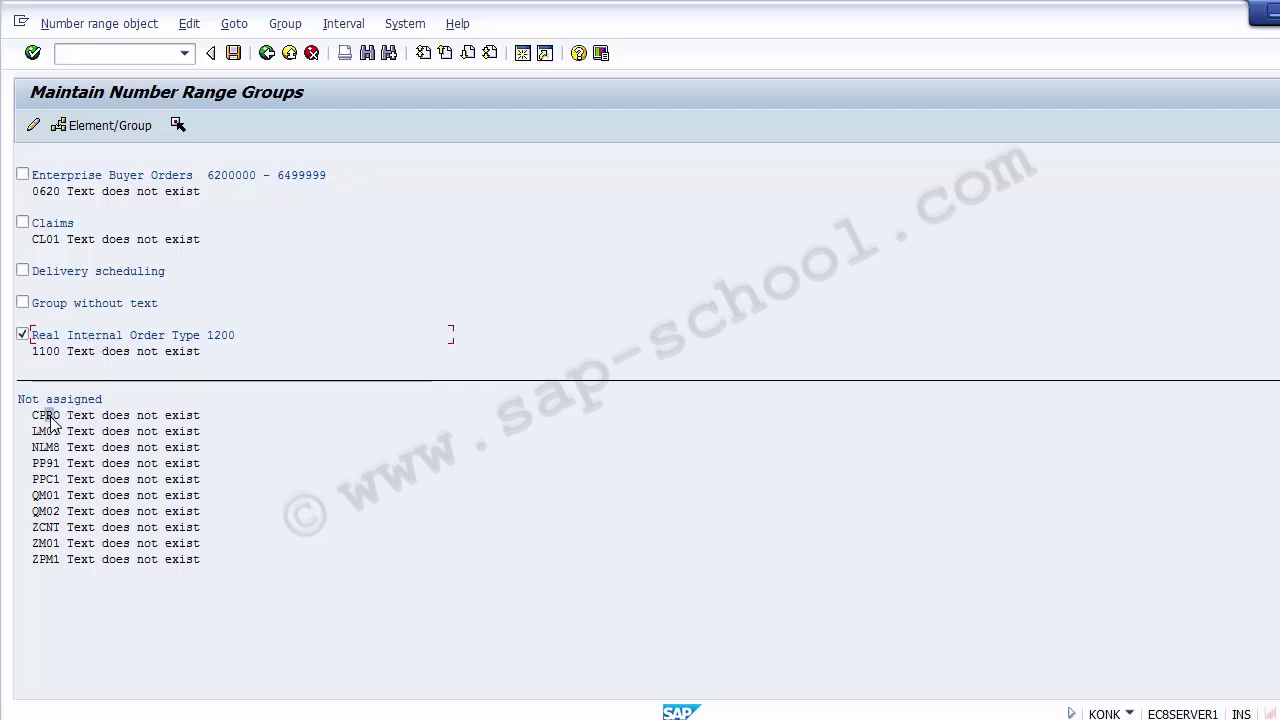
left_click(105, 340)
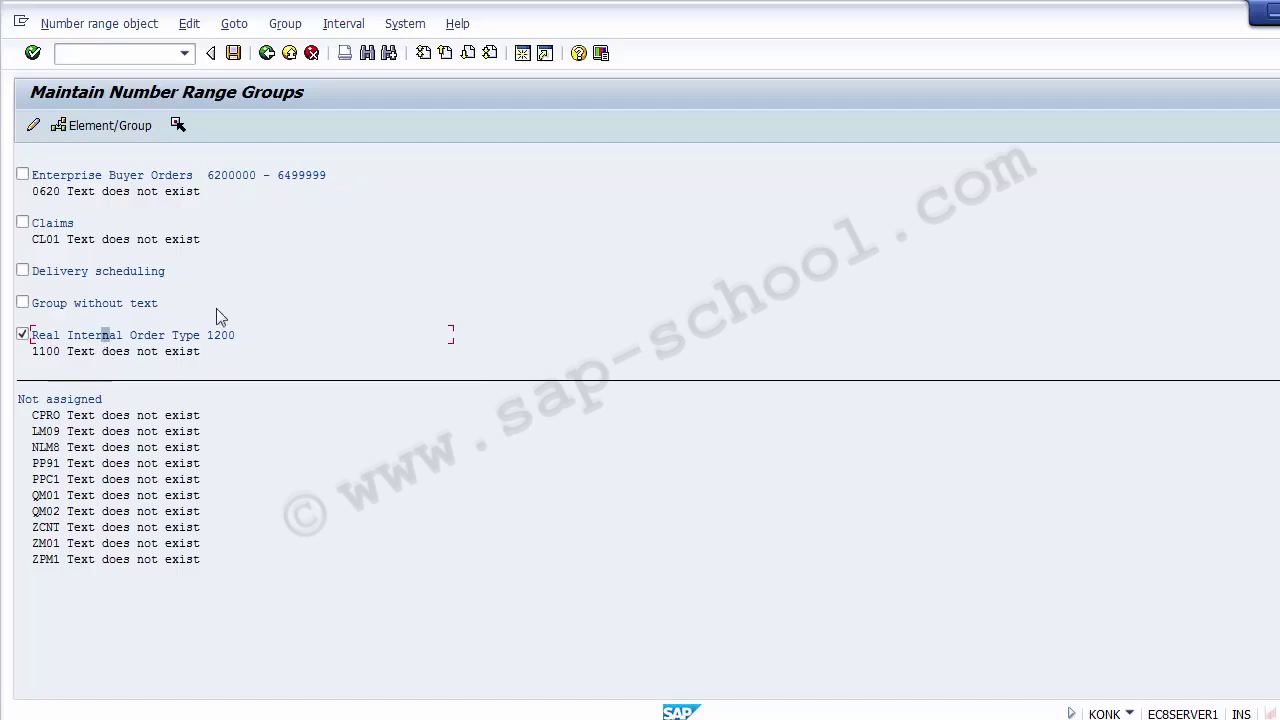
Assign the unassigned order type ZM01 to the Real Internal Order Type 1200 number range group as well
left_click(42, 544)
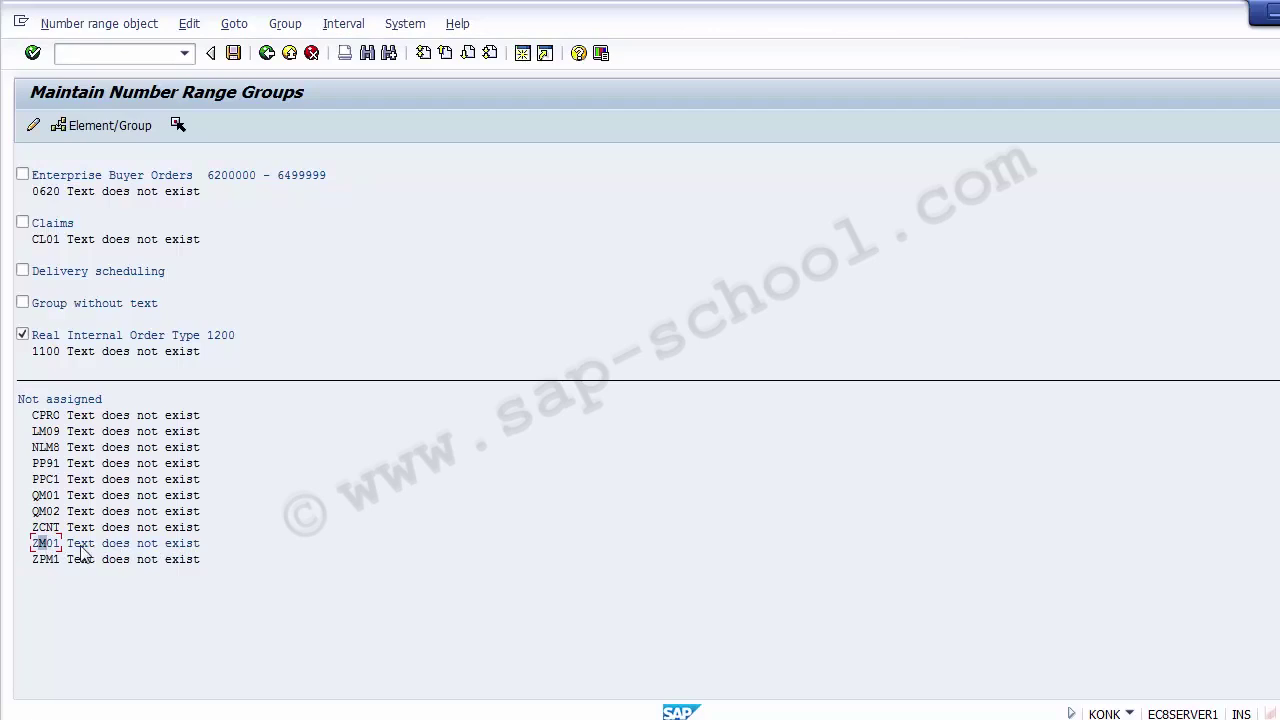
left_click(23, 336)
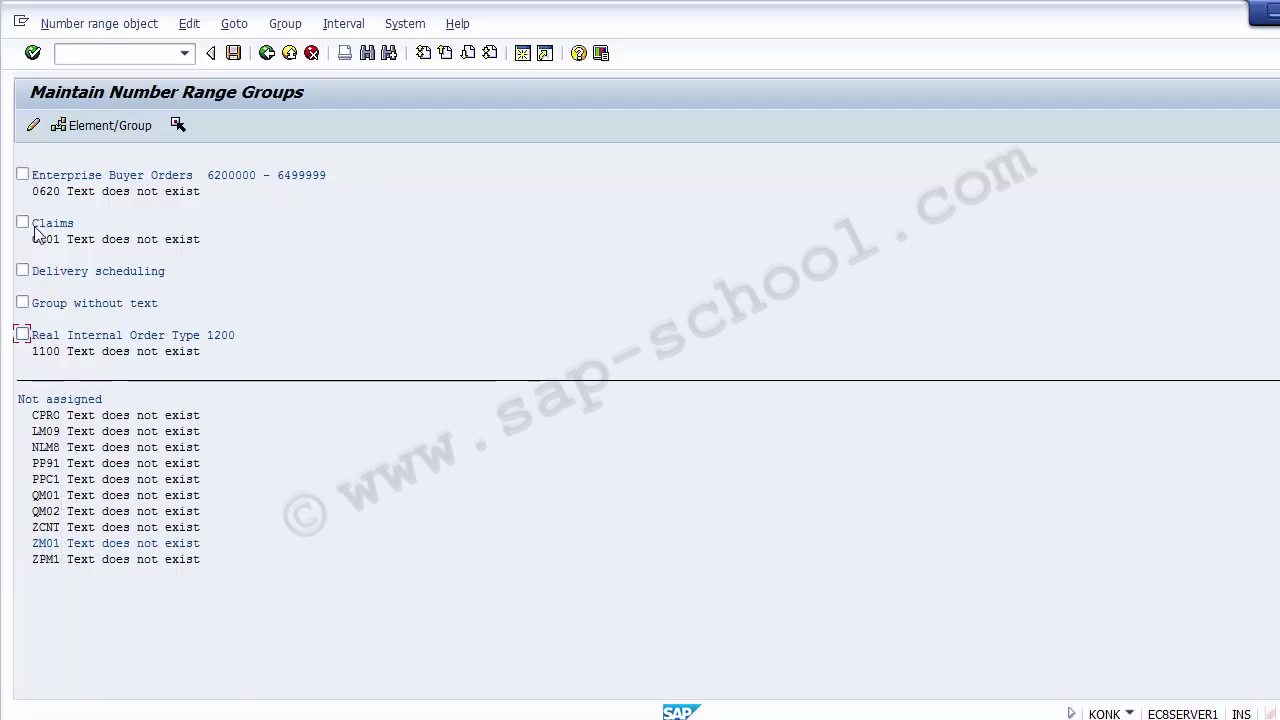
left_click(22, 334)
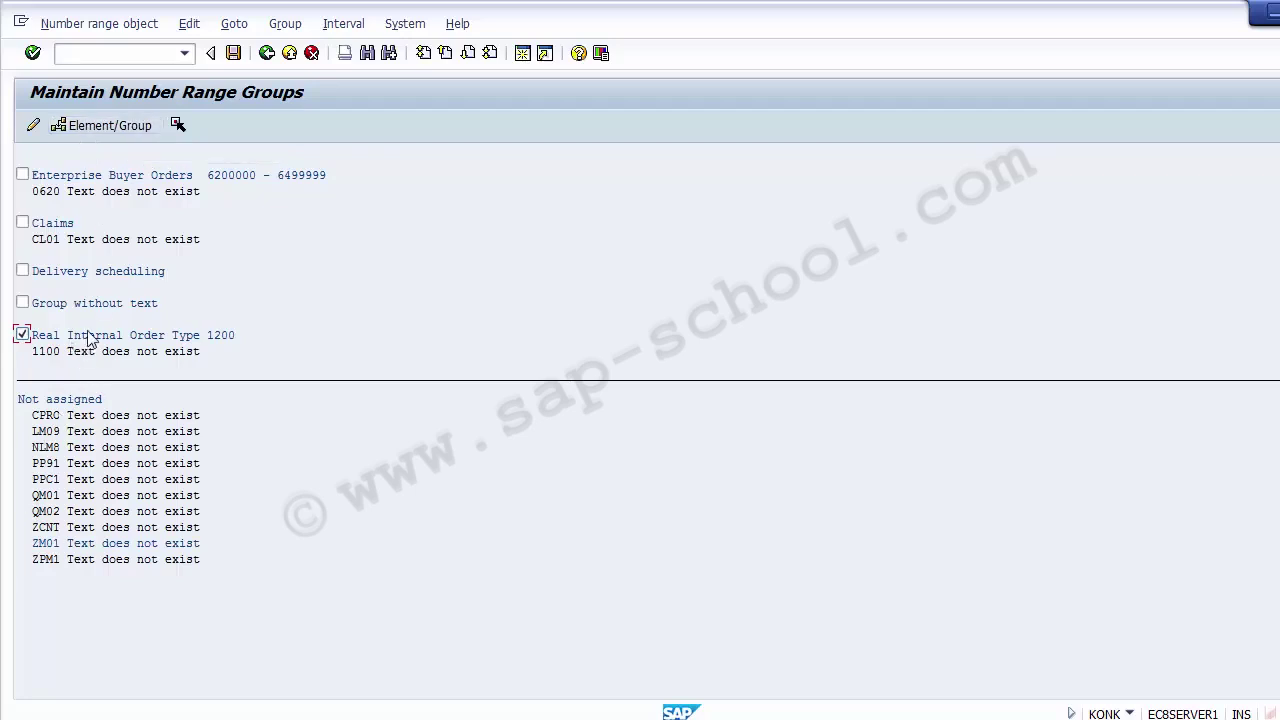
left_click(95, 128)
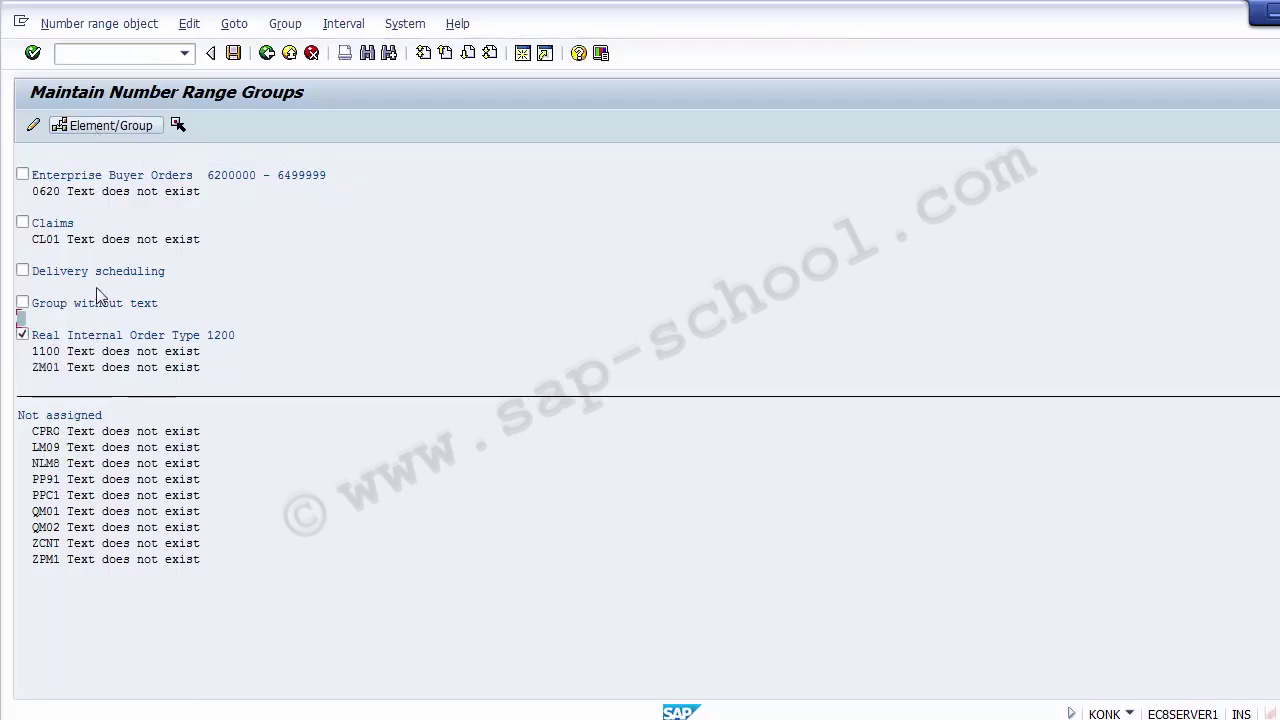
Save the number range group assignments and acknowledge the notice about transporting number range intervals
left_click(38, 544)
left_click(50, 370)
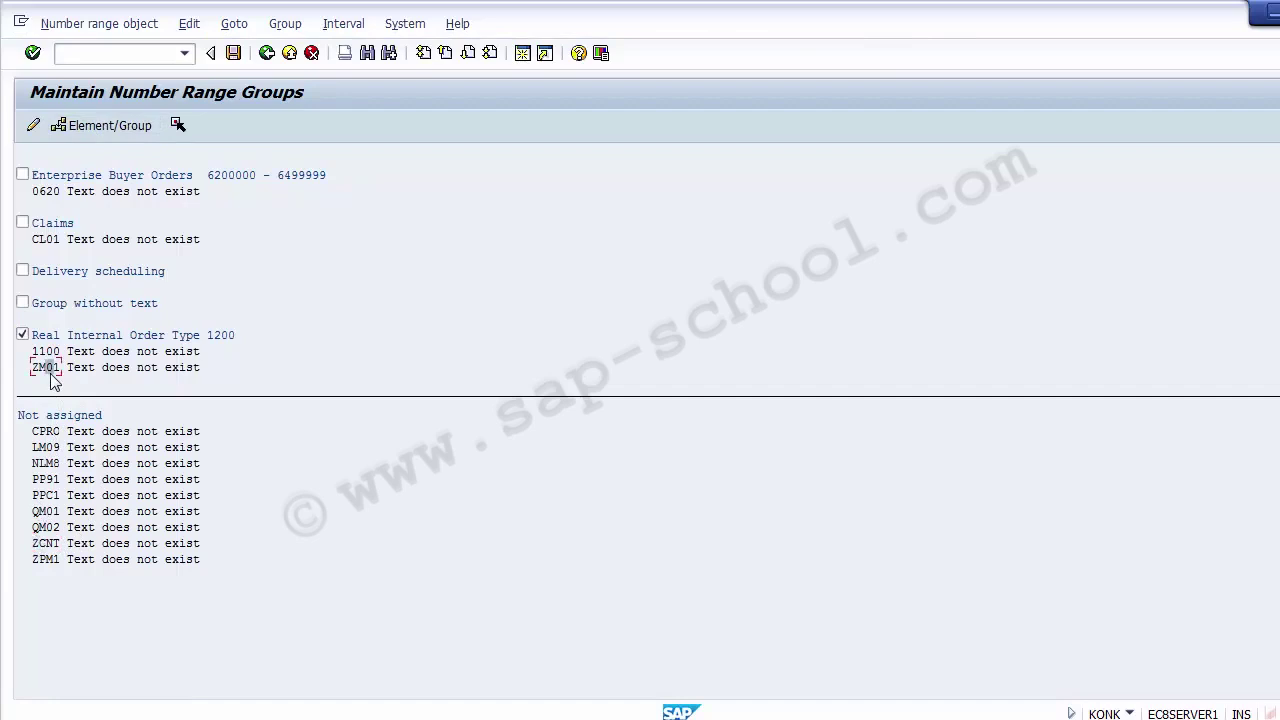
left_click(230, 61)
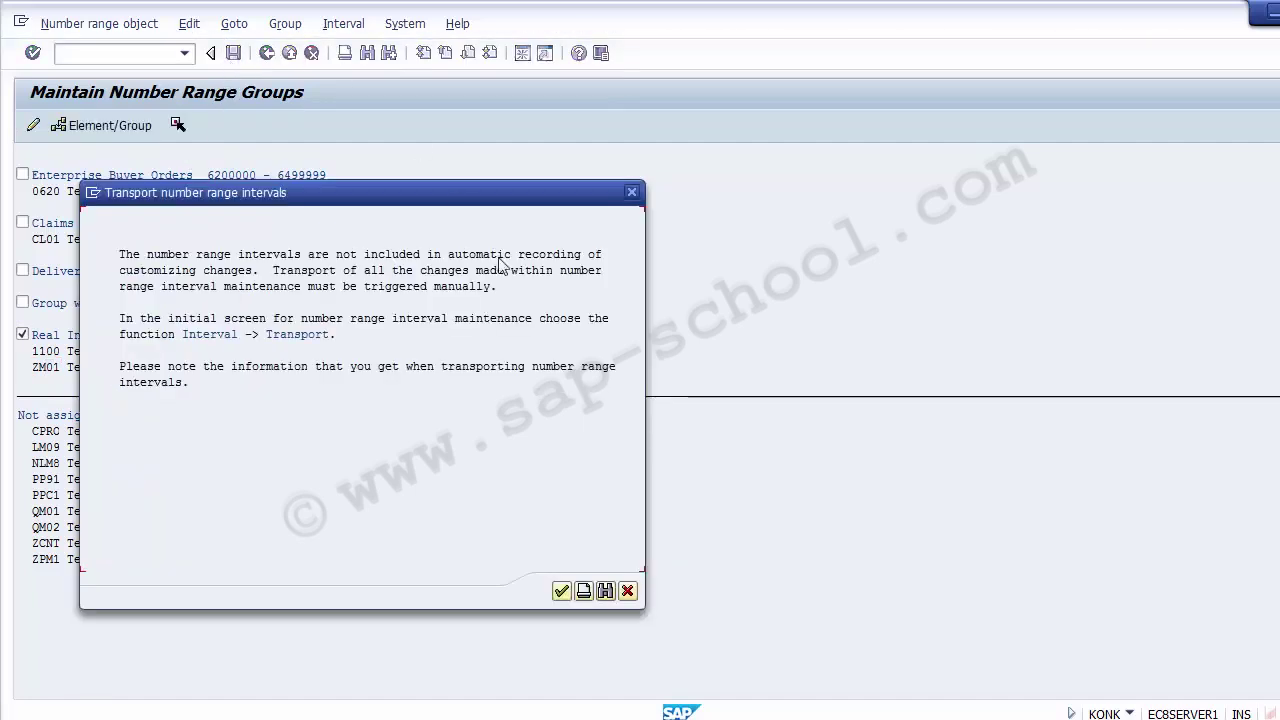
left_click(561, 592)
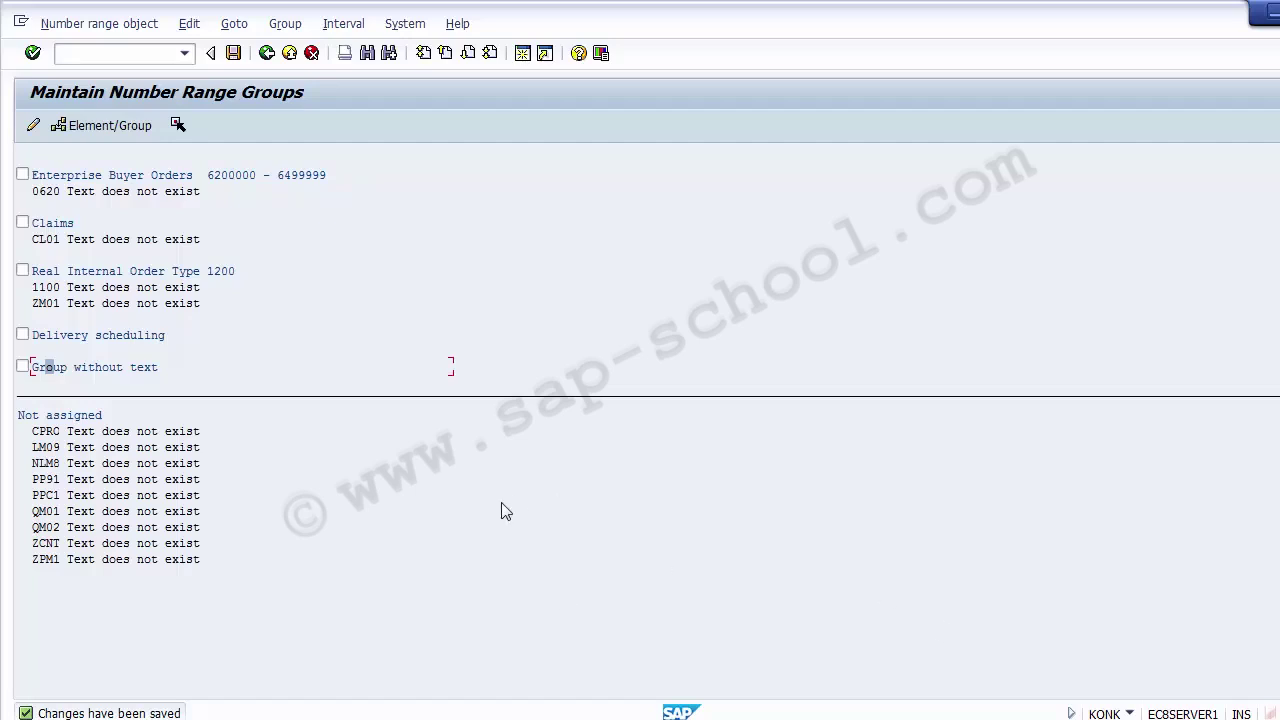
Check the number interval of the Real Internal Order Type 1200 group and return to the group list
left_click(22, 271)
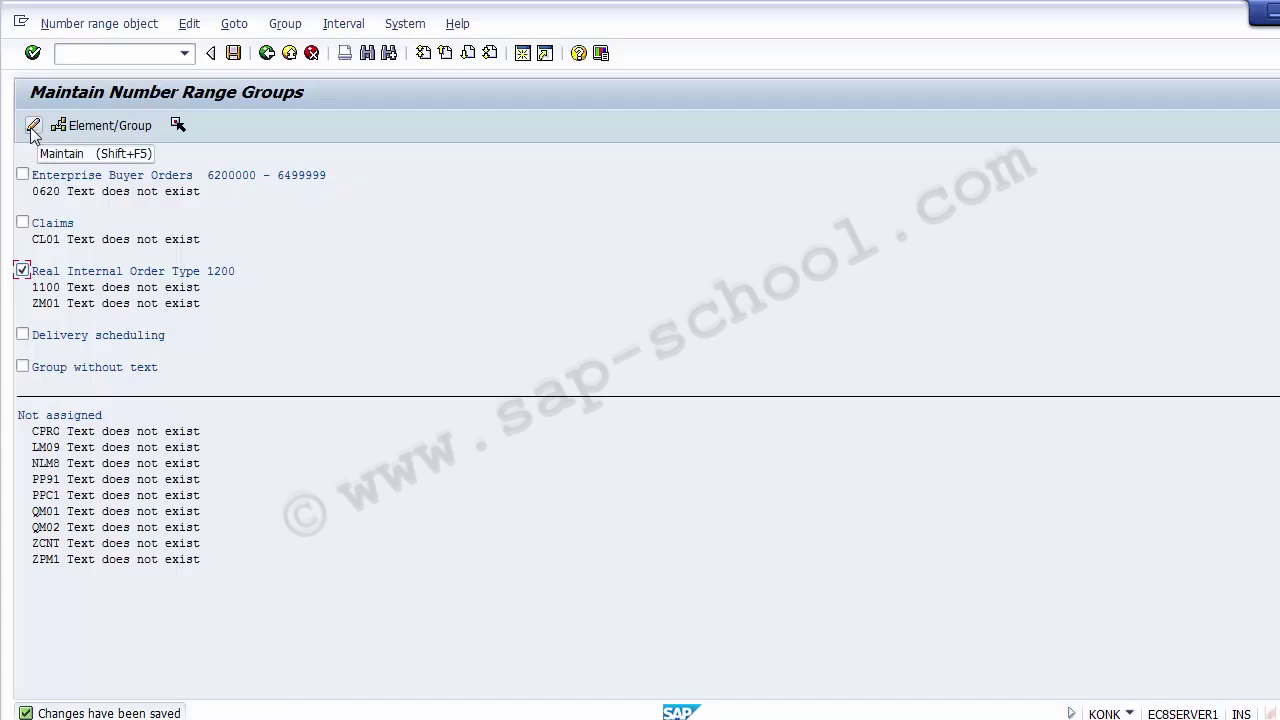
left_click(22, 270)
left_click(22, 271)
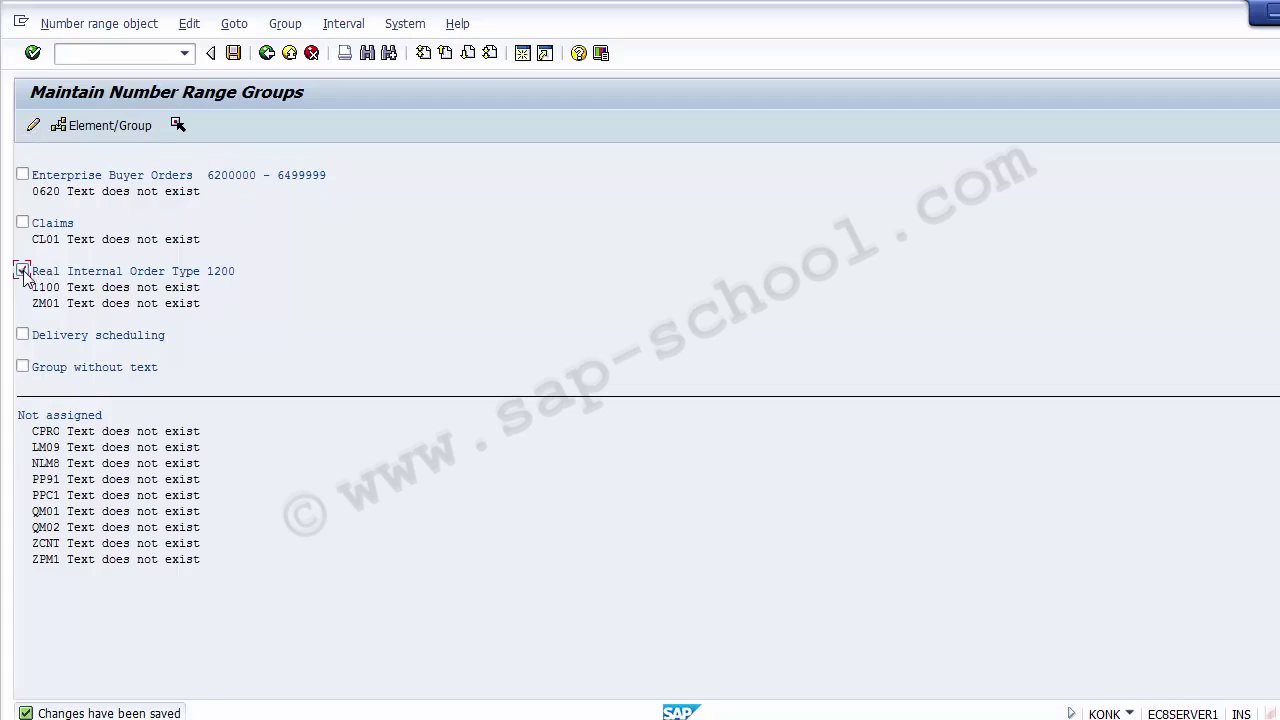
left_click(33, 127)
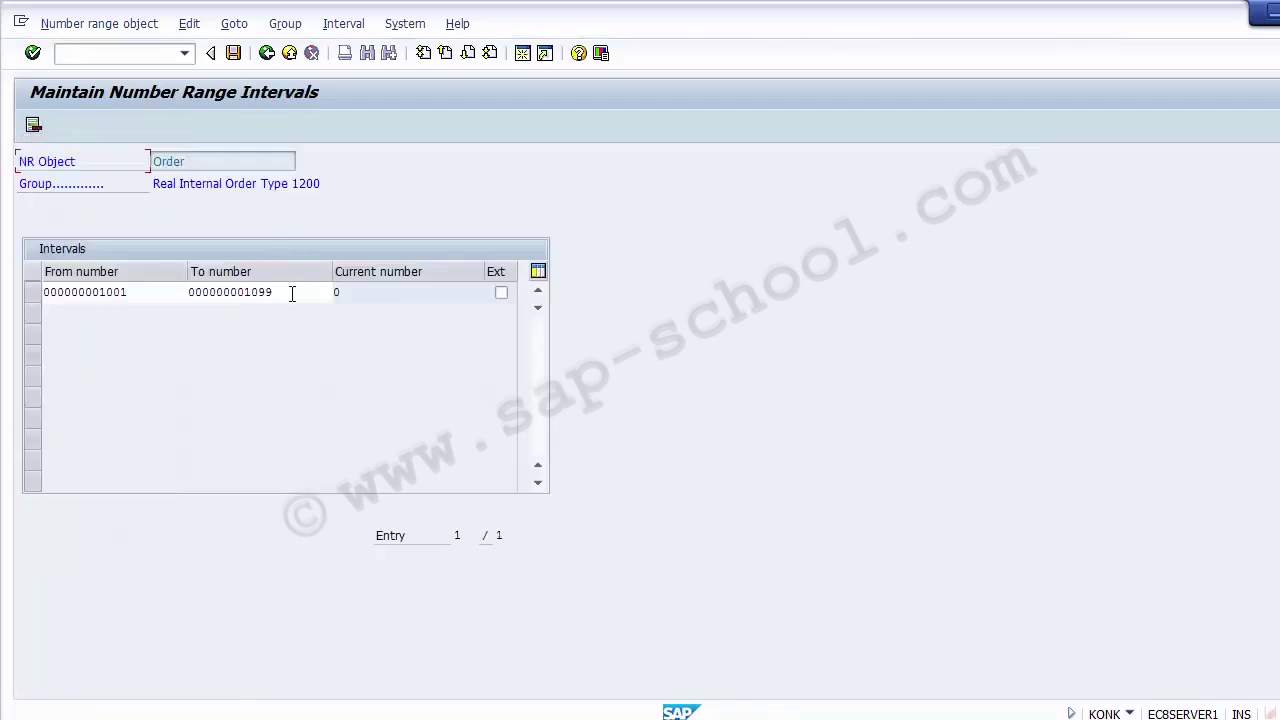
left_click_drag(291, 292, 14, 285)
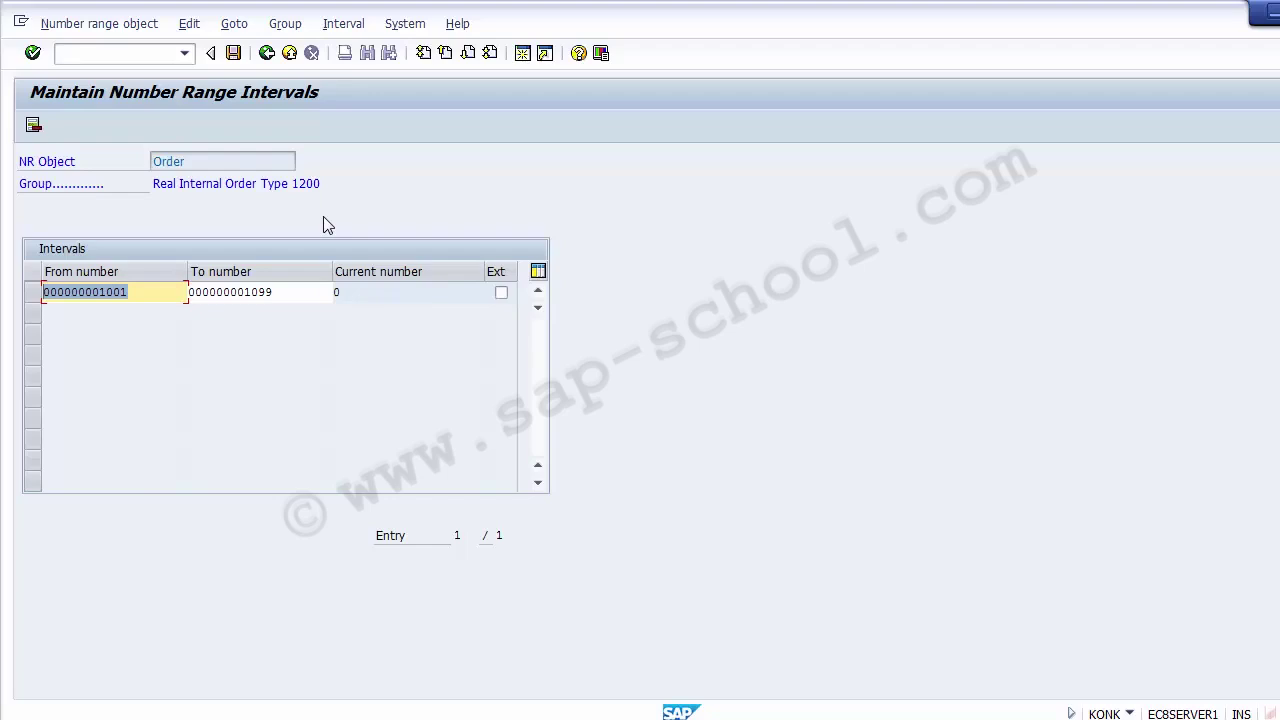
left_click(266, 52)
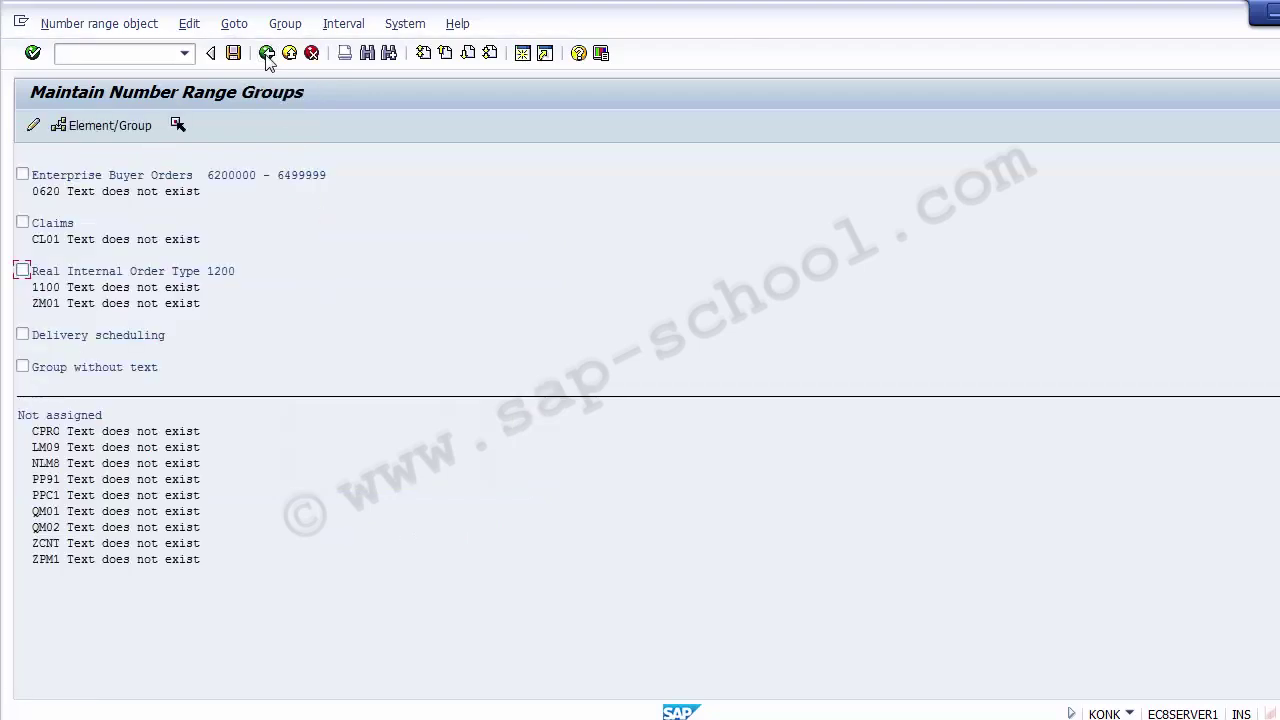
Leave the number range groups and exit order number range maintenance
left_click(50, 274)
left_click(266, 53)
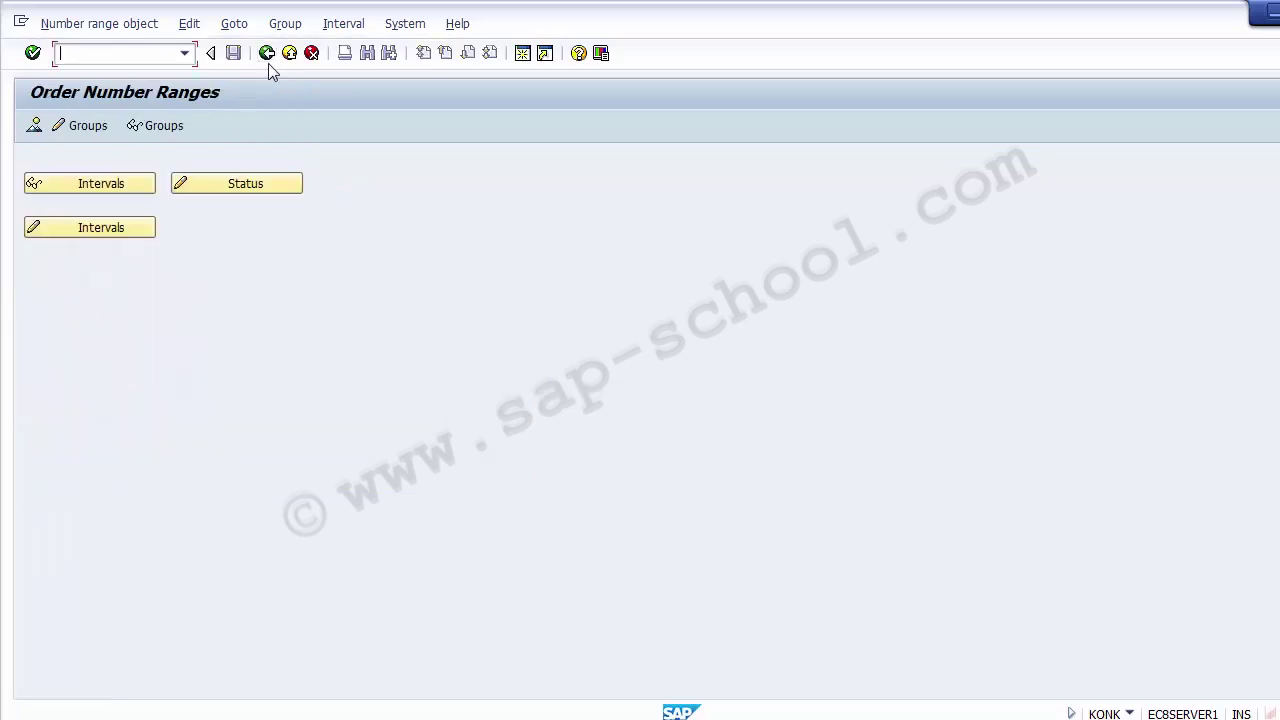
left_click(266, 53)
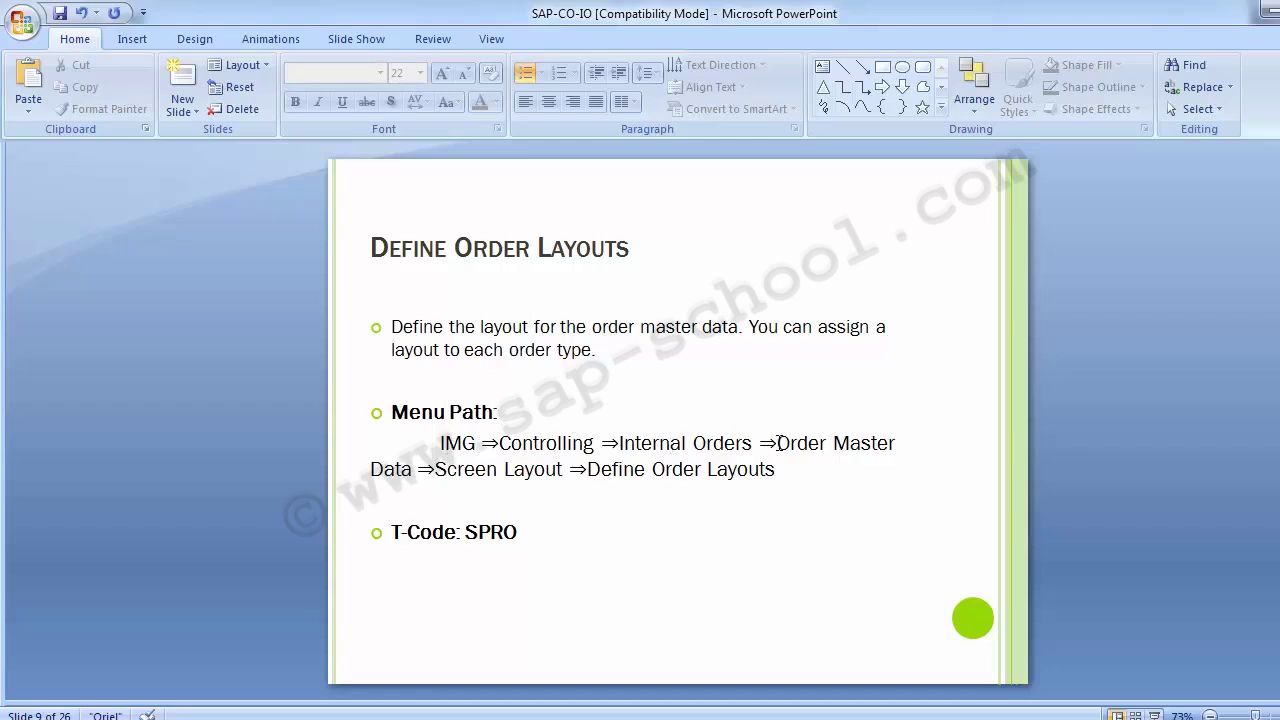
Switch from PowerPoint to the SAP Display IMG window and open the Define Order Layouts activity under Order Master Data, Screen Layout
left_click(505, 716)
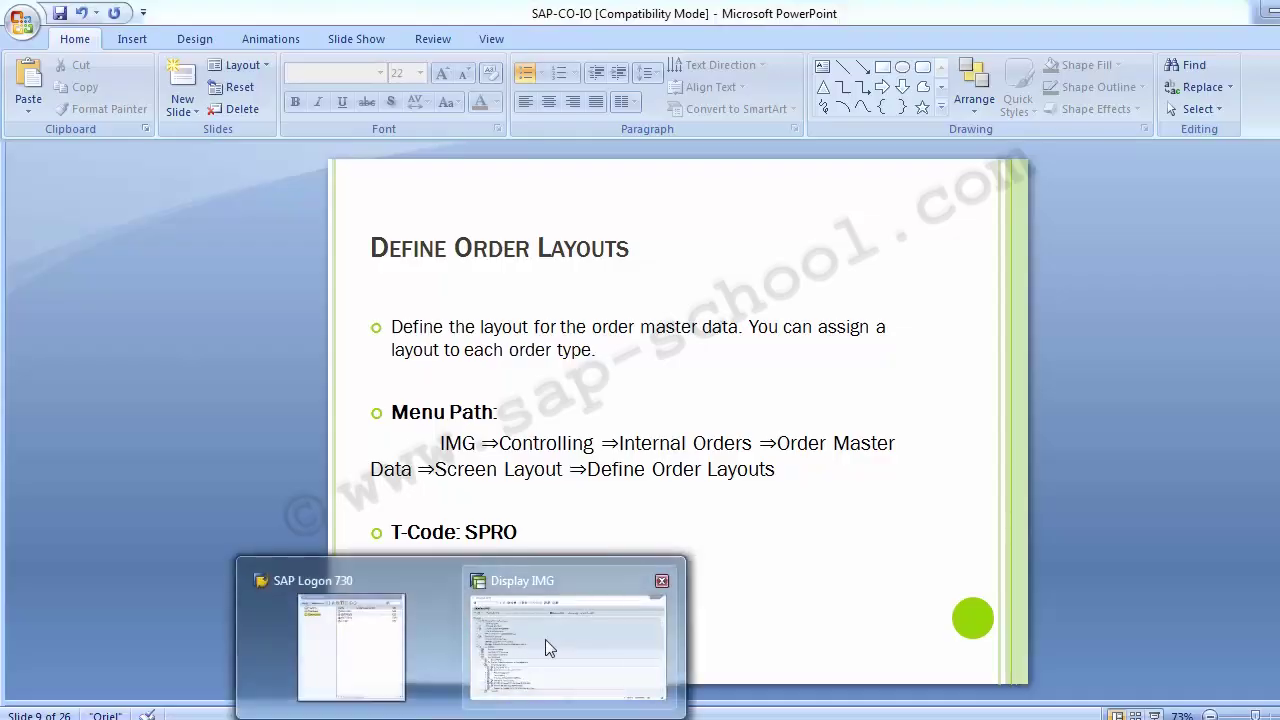
left_click(545, 639)
left_click(192, 487)
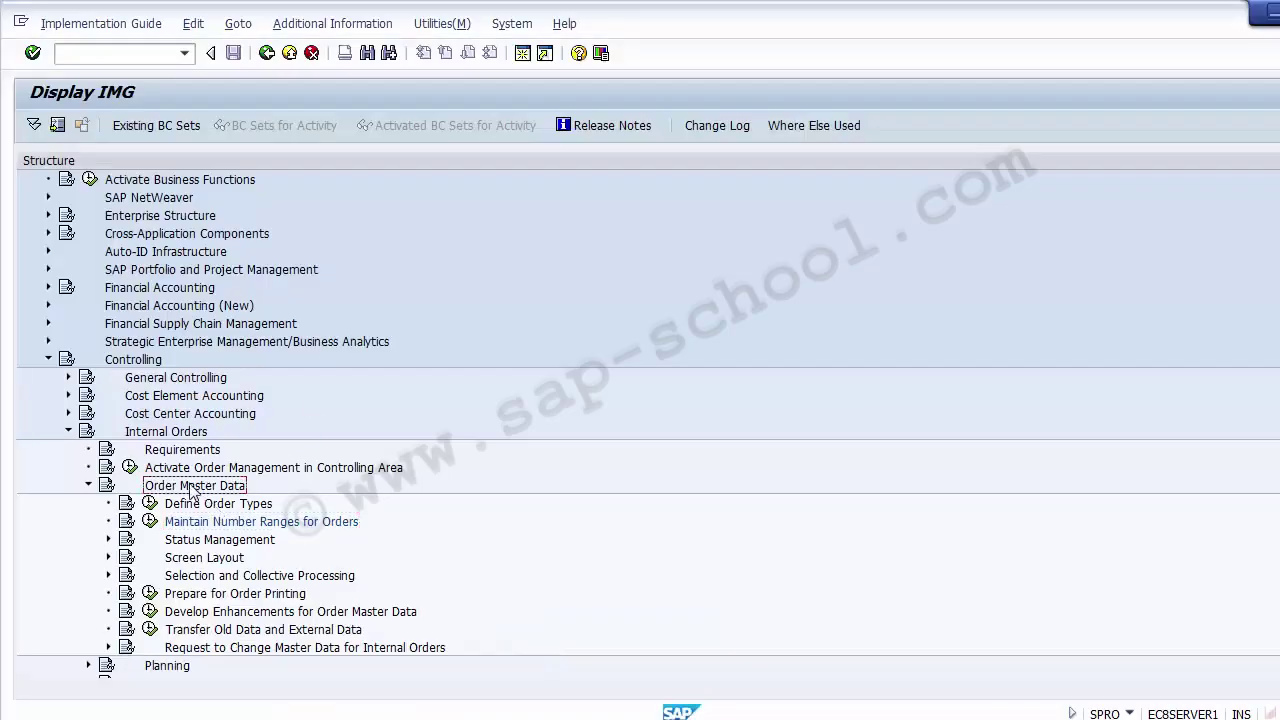
left_click(190, 562)
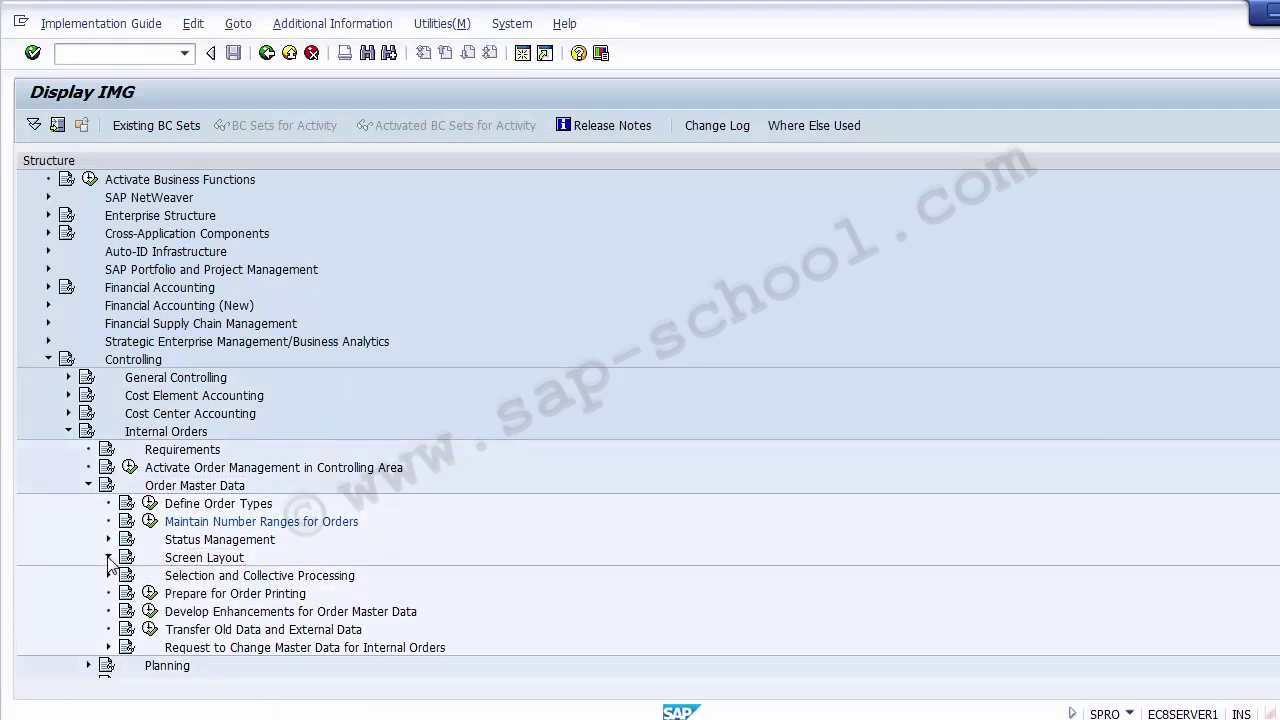
left_click(110, 562)
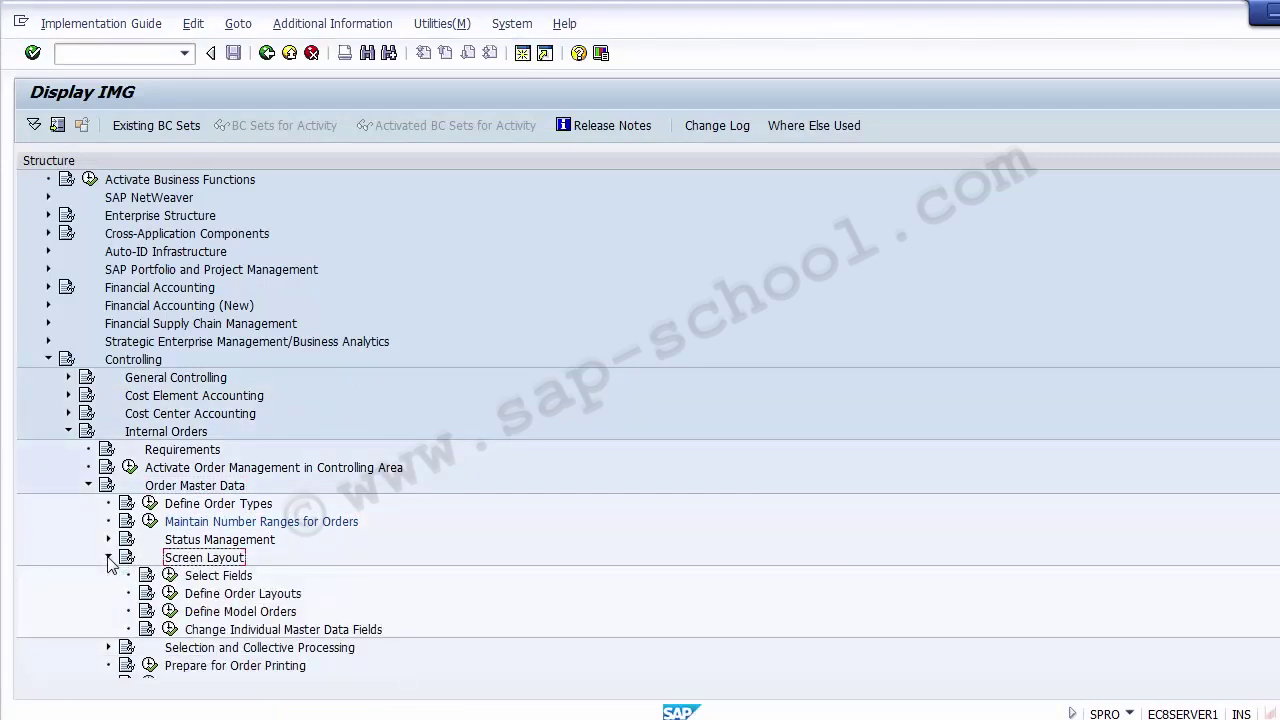
left_click(278, 594)
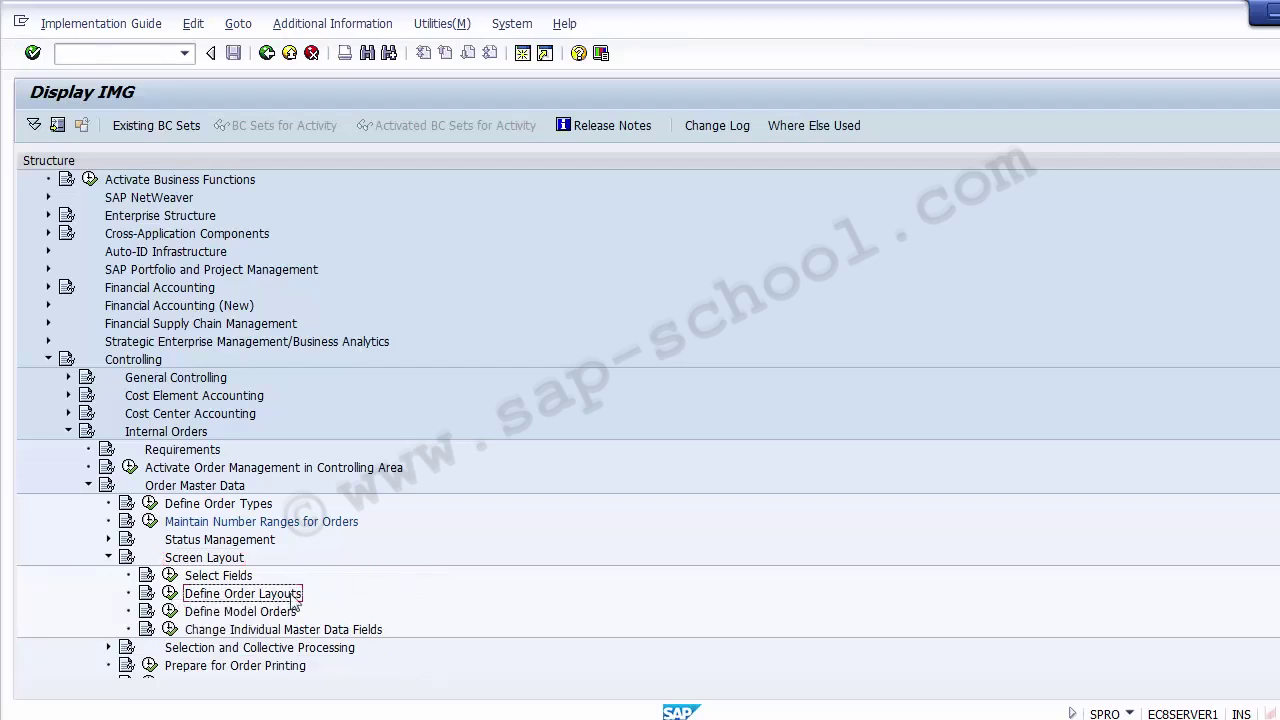
left_click(171, 594)
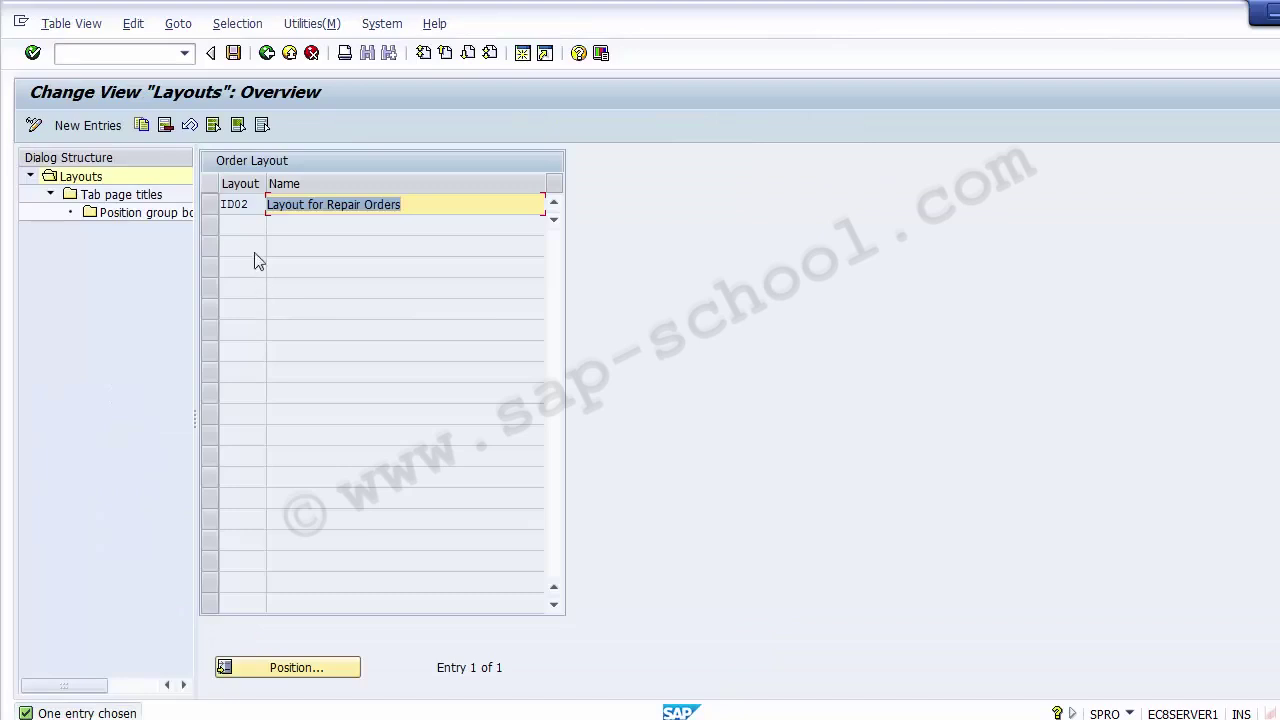
left_click_drag(249, 204, 220, 204)
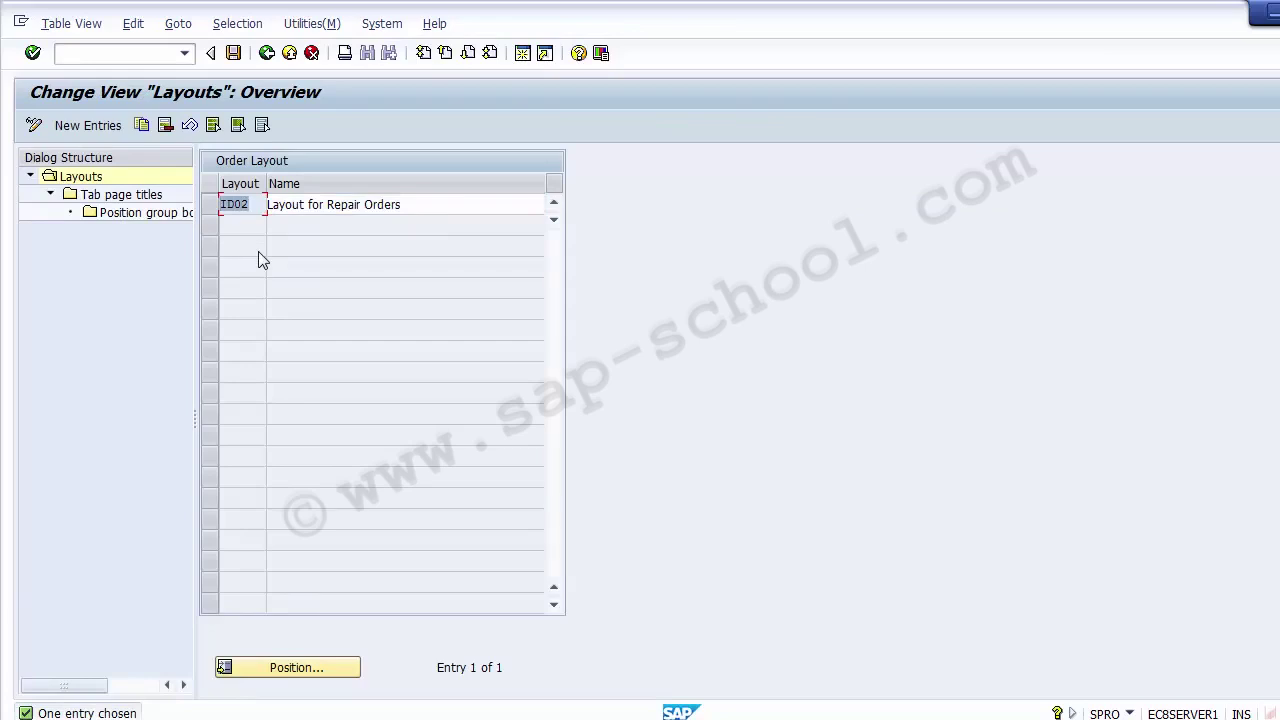
left_click(215, 204)
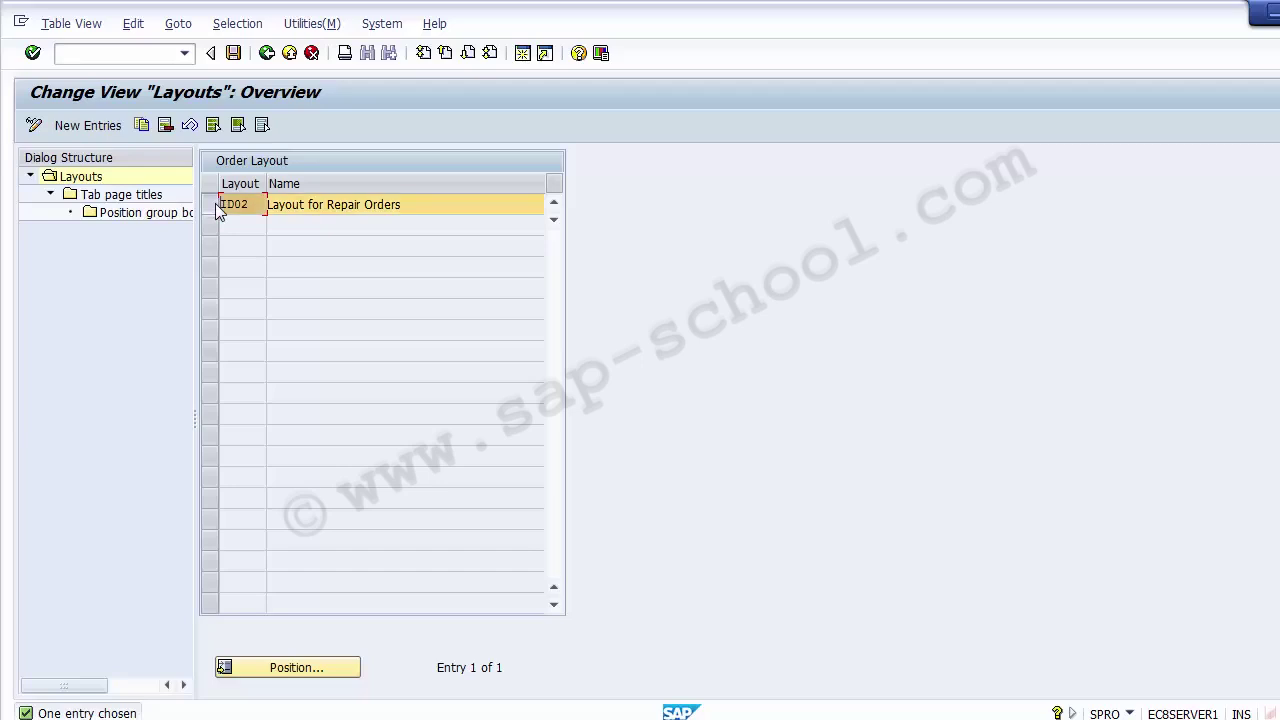
left_click(211, 205)
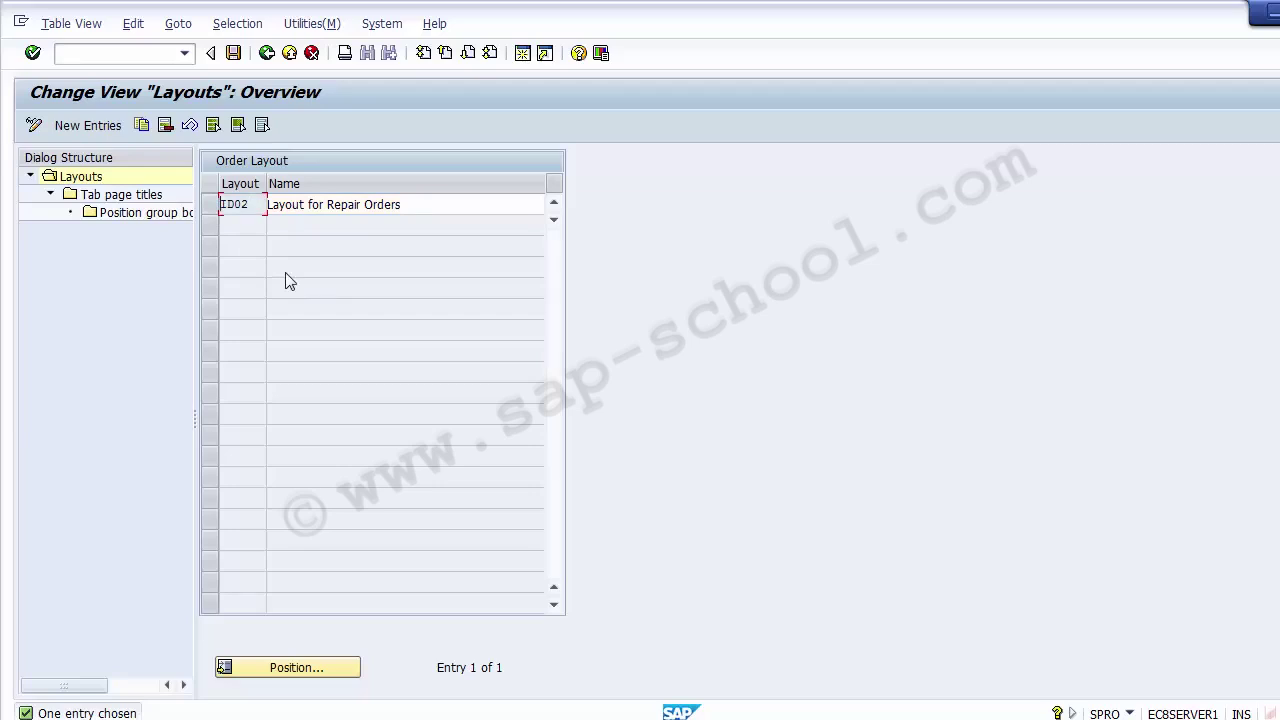
Add a new order layout 1100 named "Layout for internal order type 1200"
left_click(86, 128)
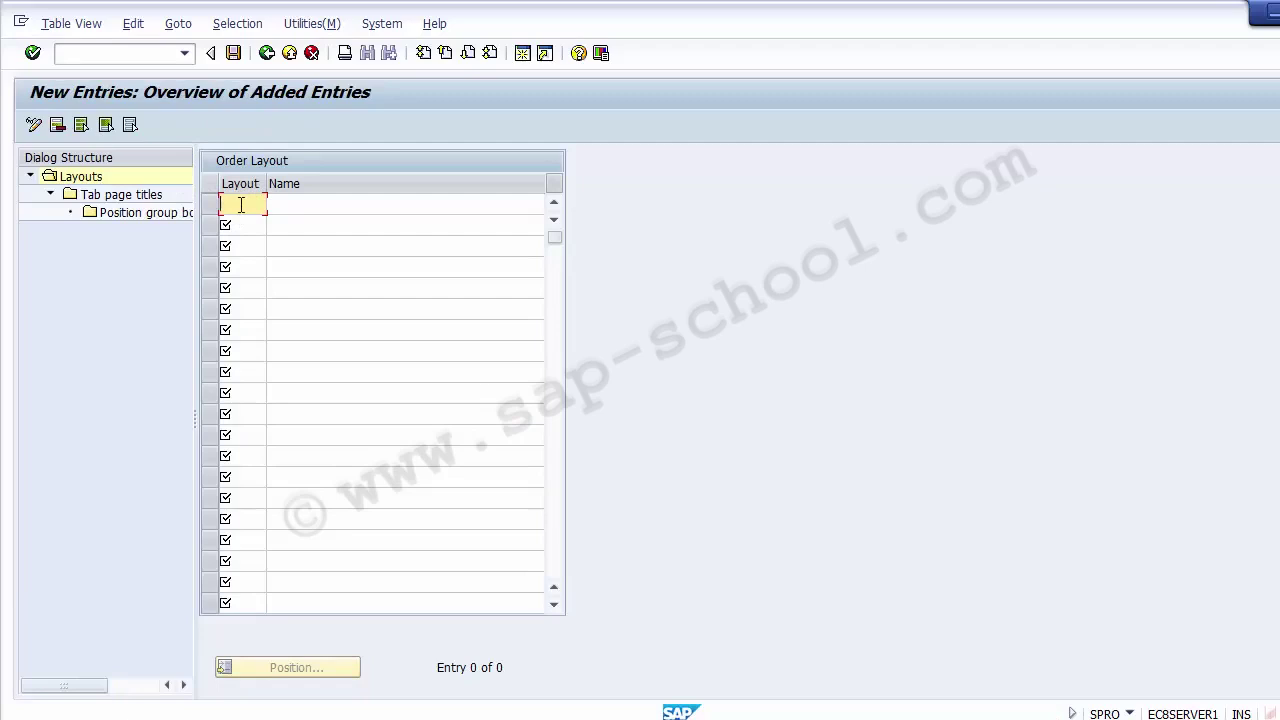
type("1100")
key("Tab")
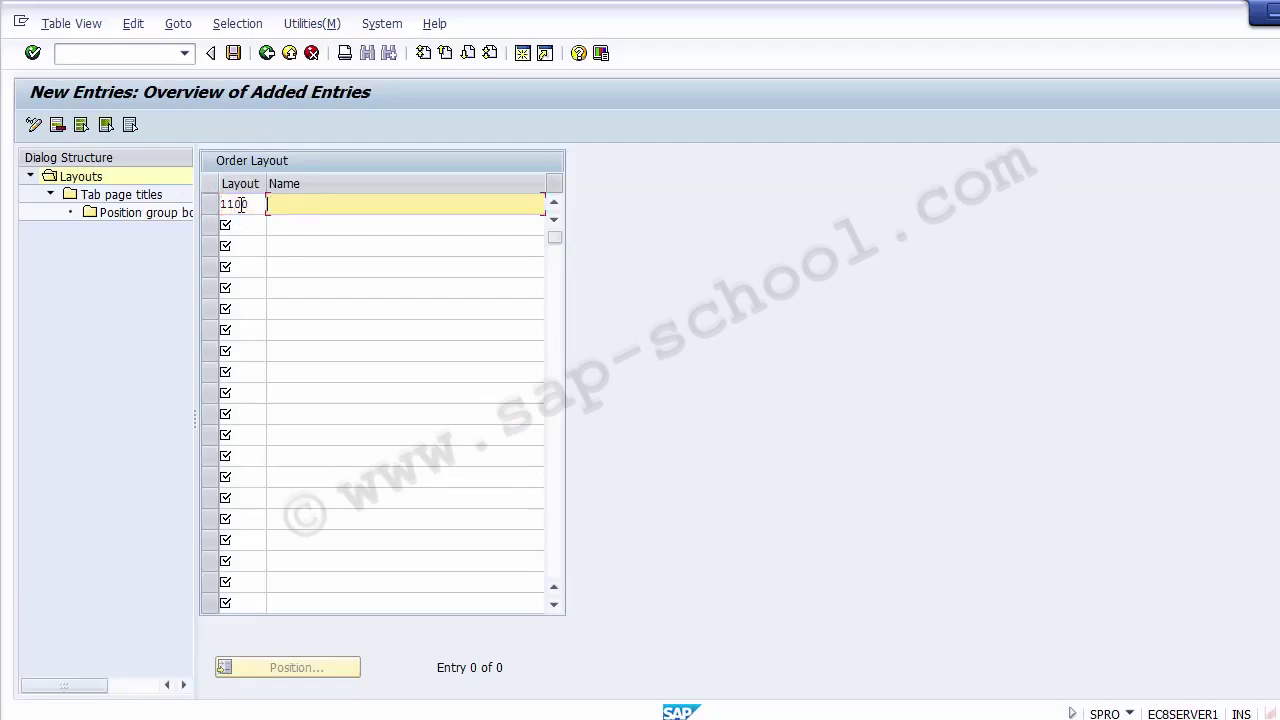
type("Layout for internal order t")
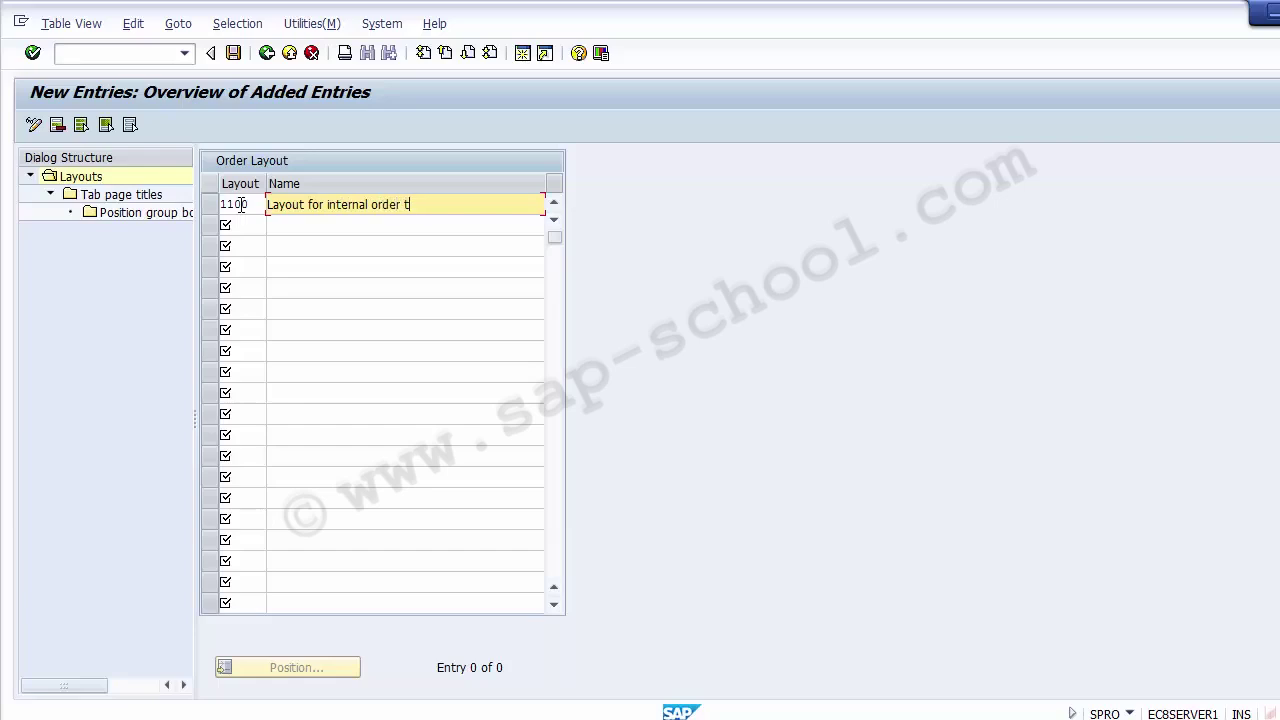
type("ype 12000")
key("BackSpace")
left_click(240, 204)
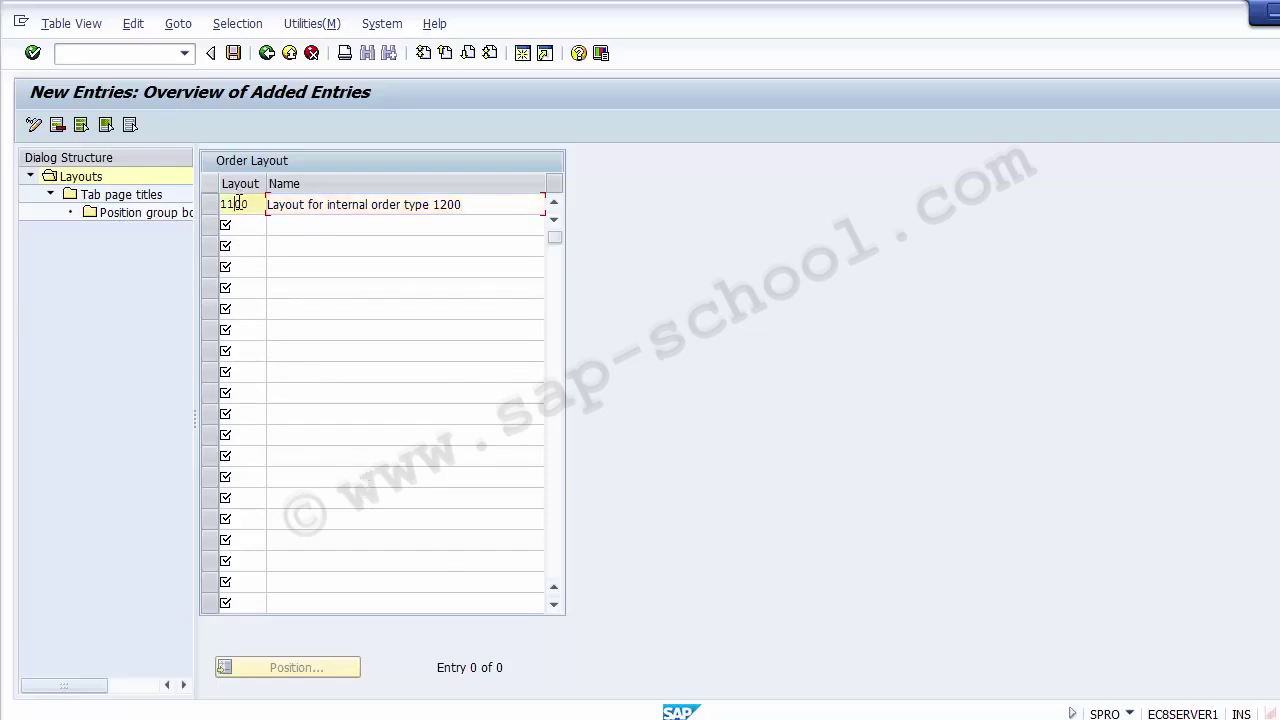
Try to open the tab page titles and position group boxes of the new layout 1100
left_click(86, 178)
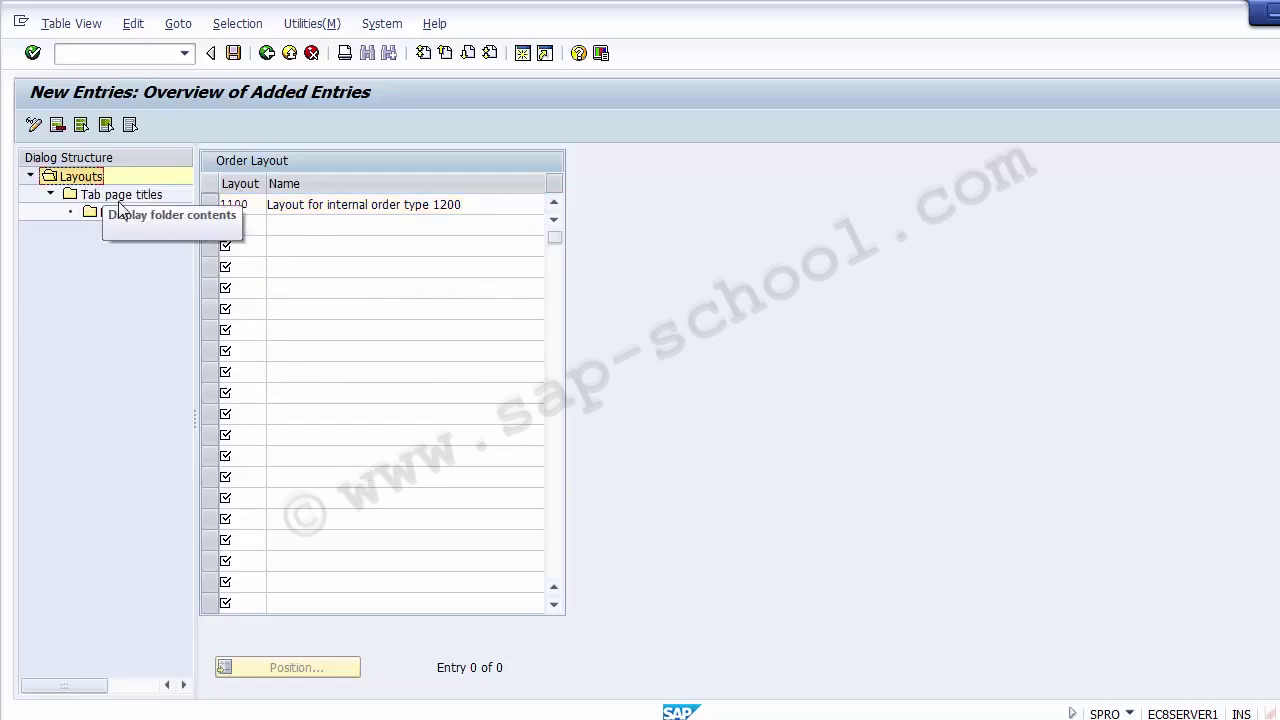
left_click(114, 197)
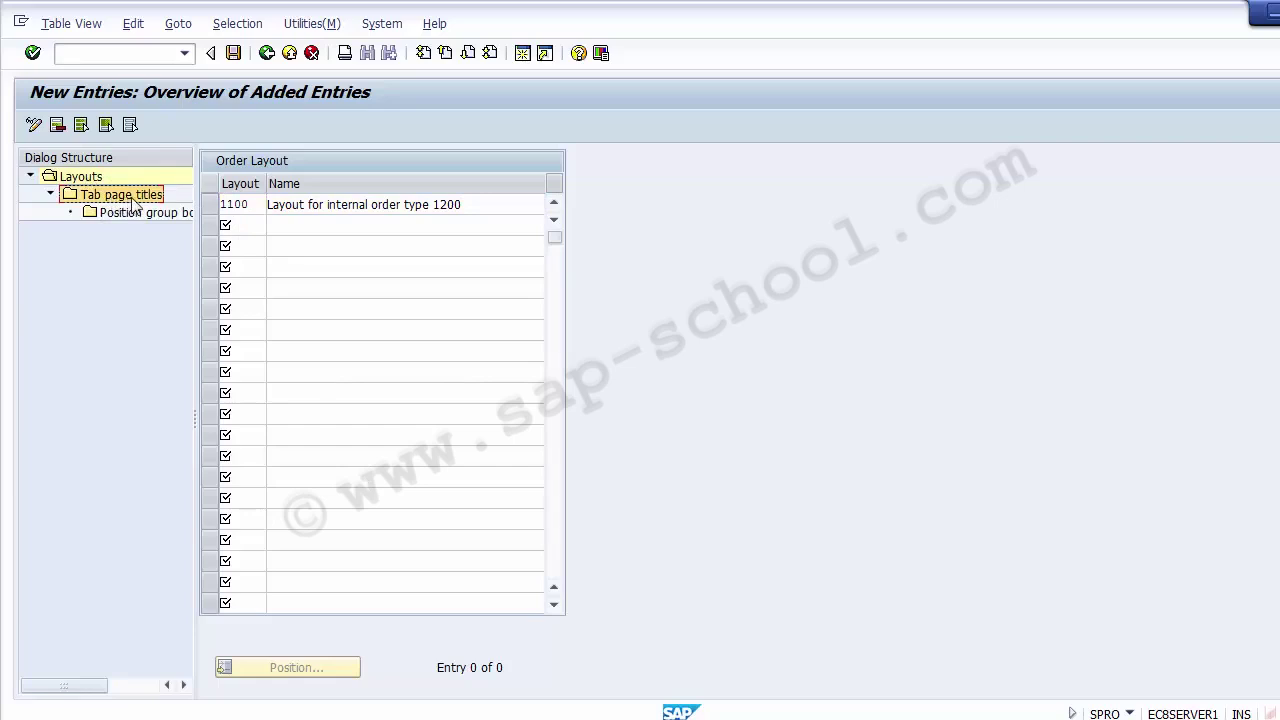
left_click(212, 212)
left_click(120, 196)
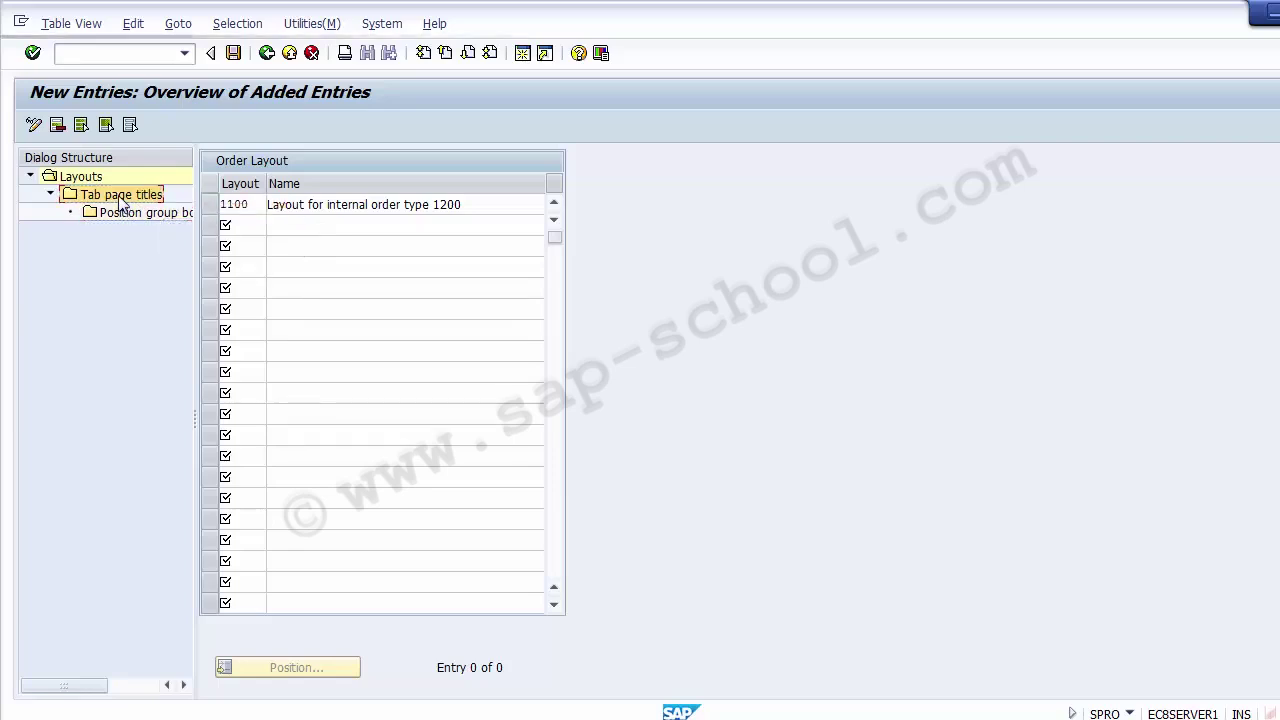
left_click(122, 212)
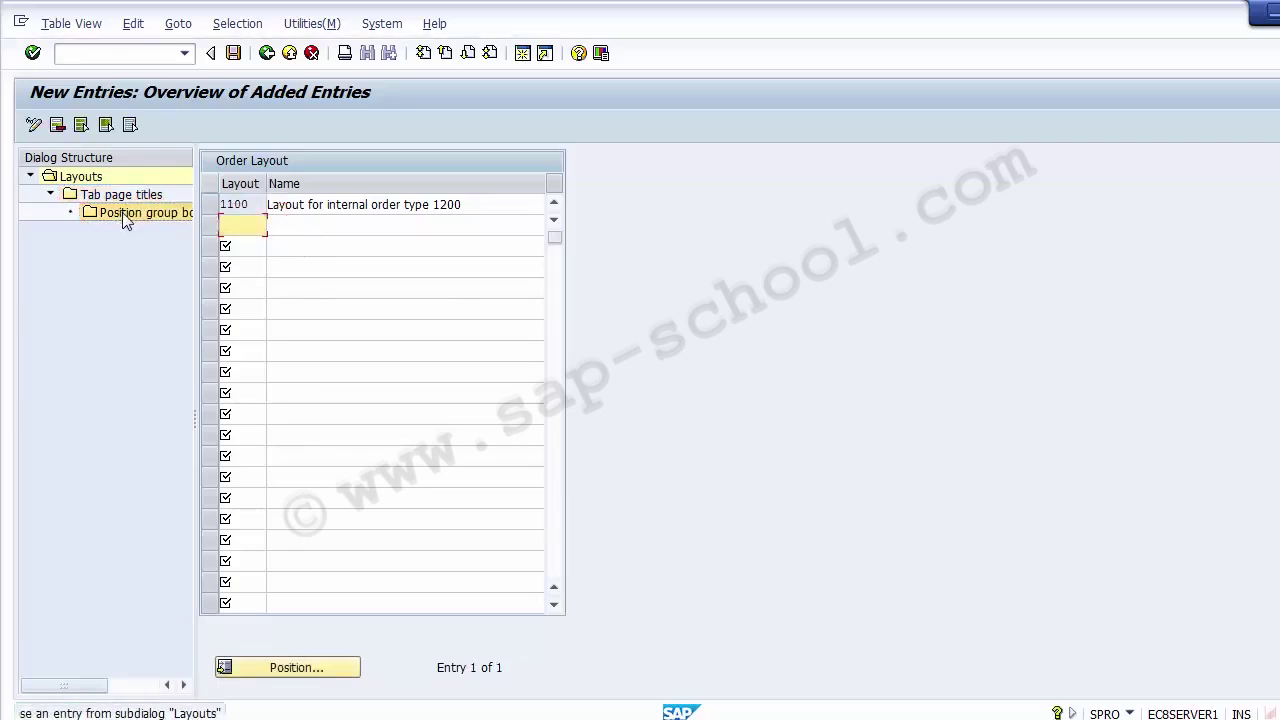
left_click(304, 268)
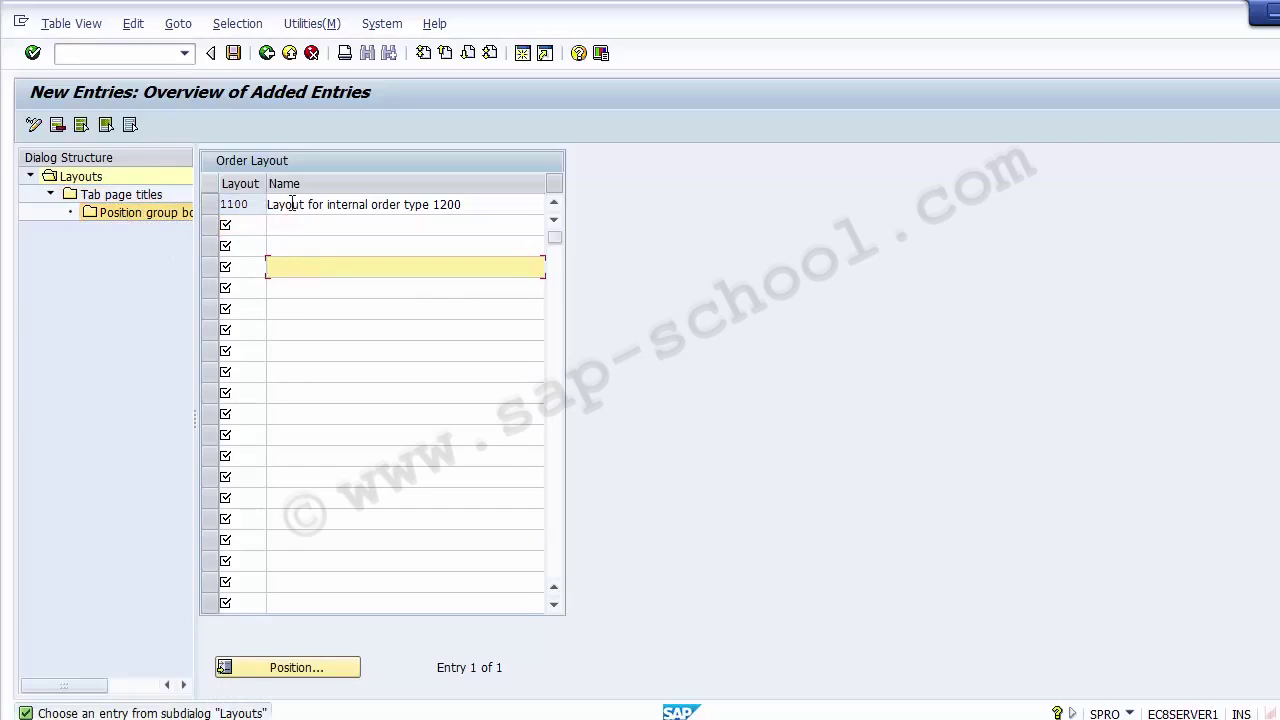
left_click(291, 205)
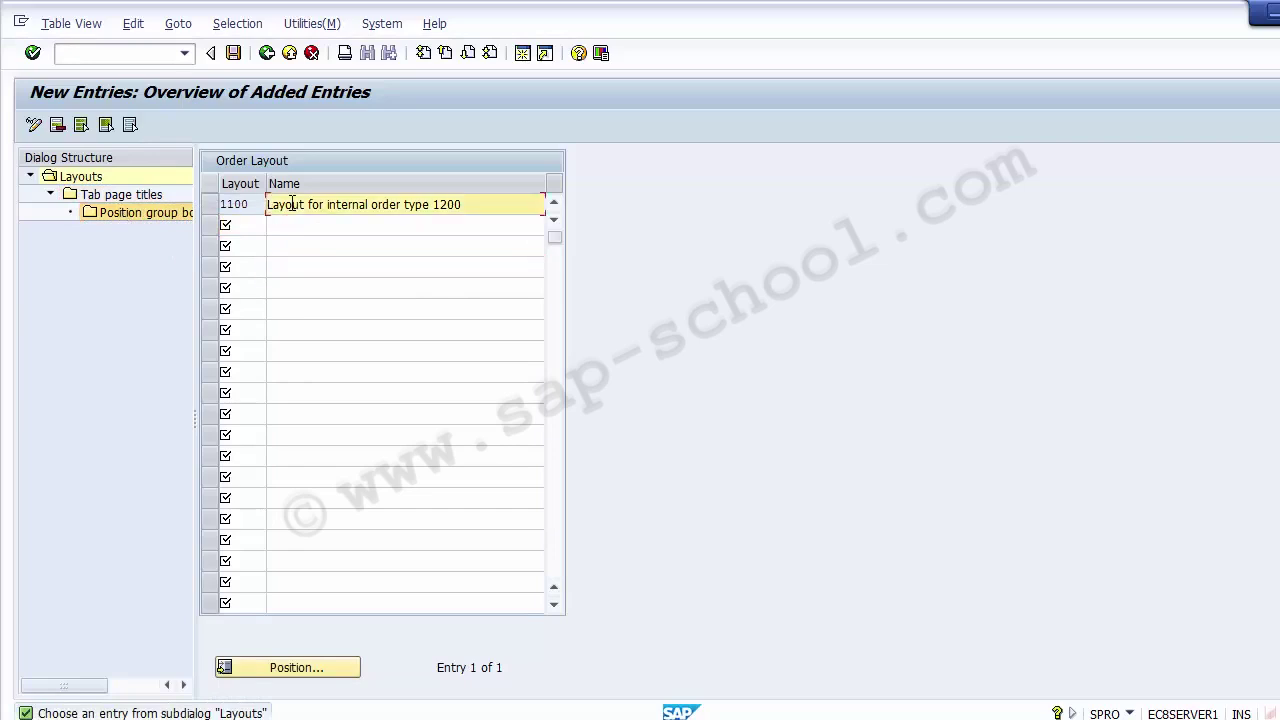
Save the new layout to the FICO Configurations customizing request and return to the layouts overview
left_click(233, 53)
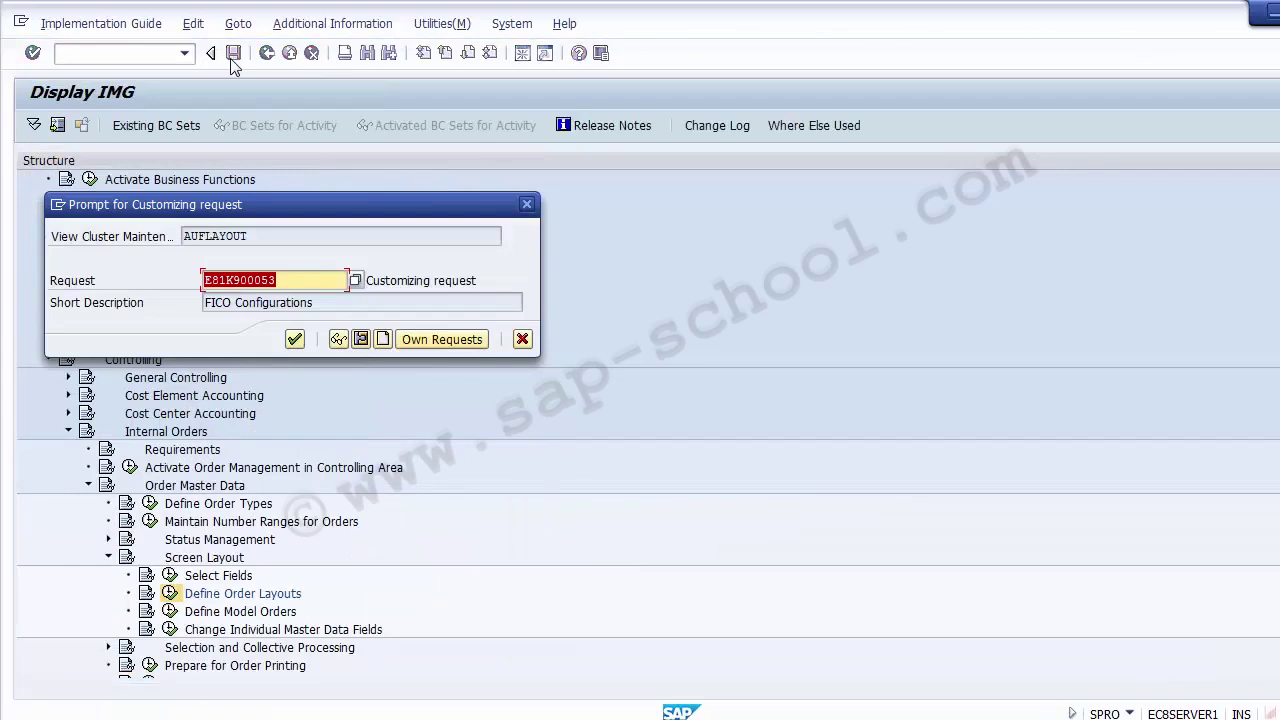
left_click(294, 339)
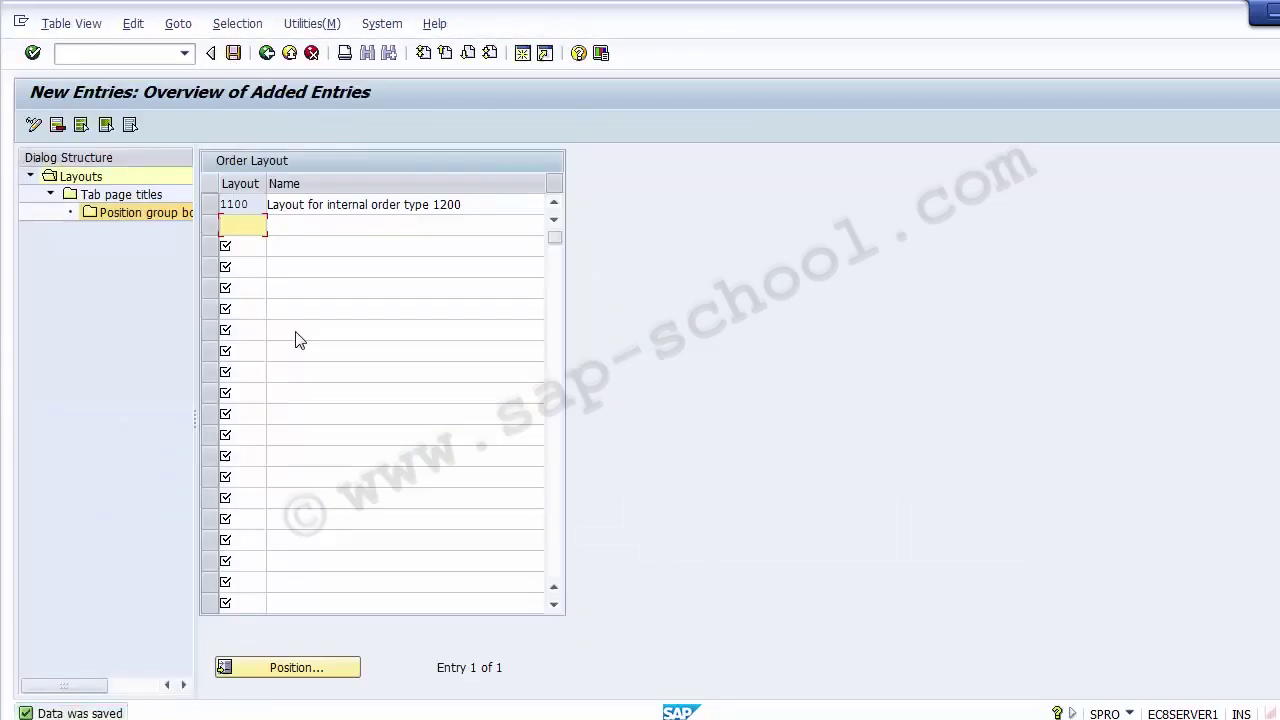
left_click(285, 207)
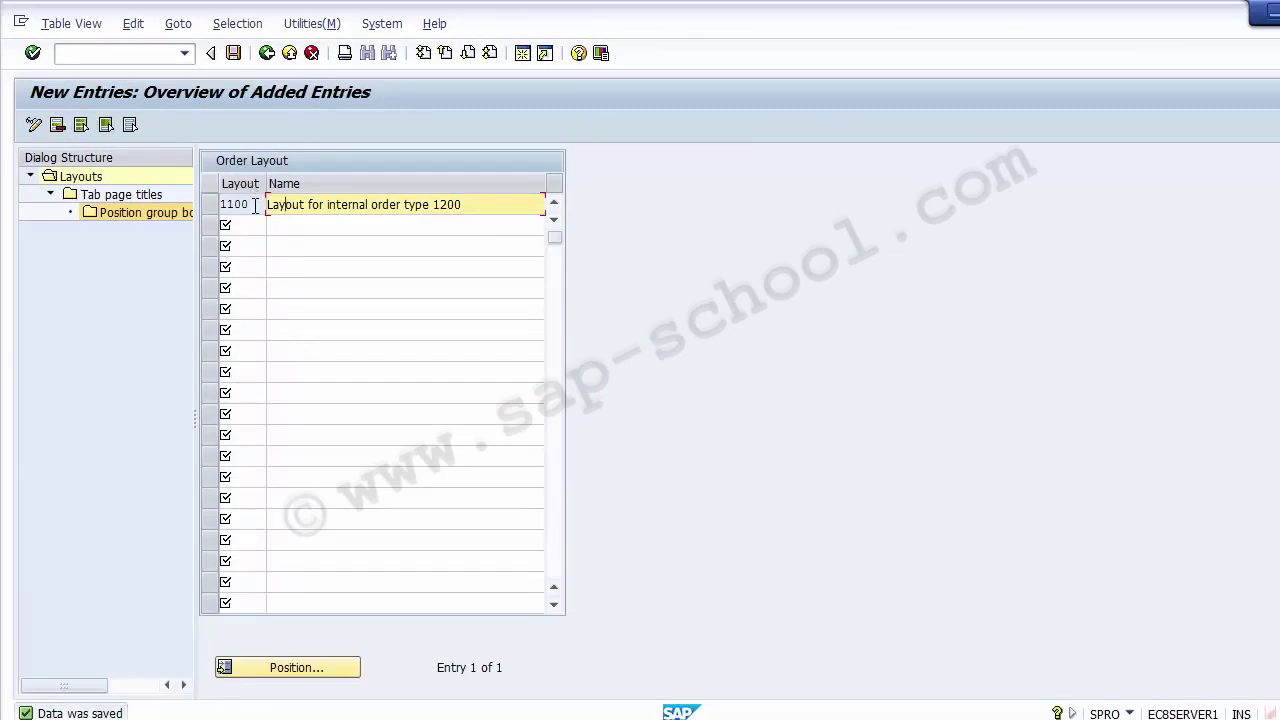
double_click(255, 205)
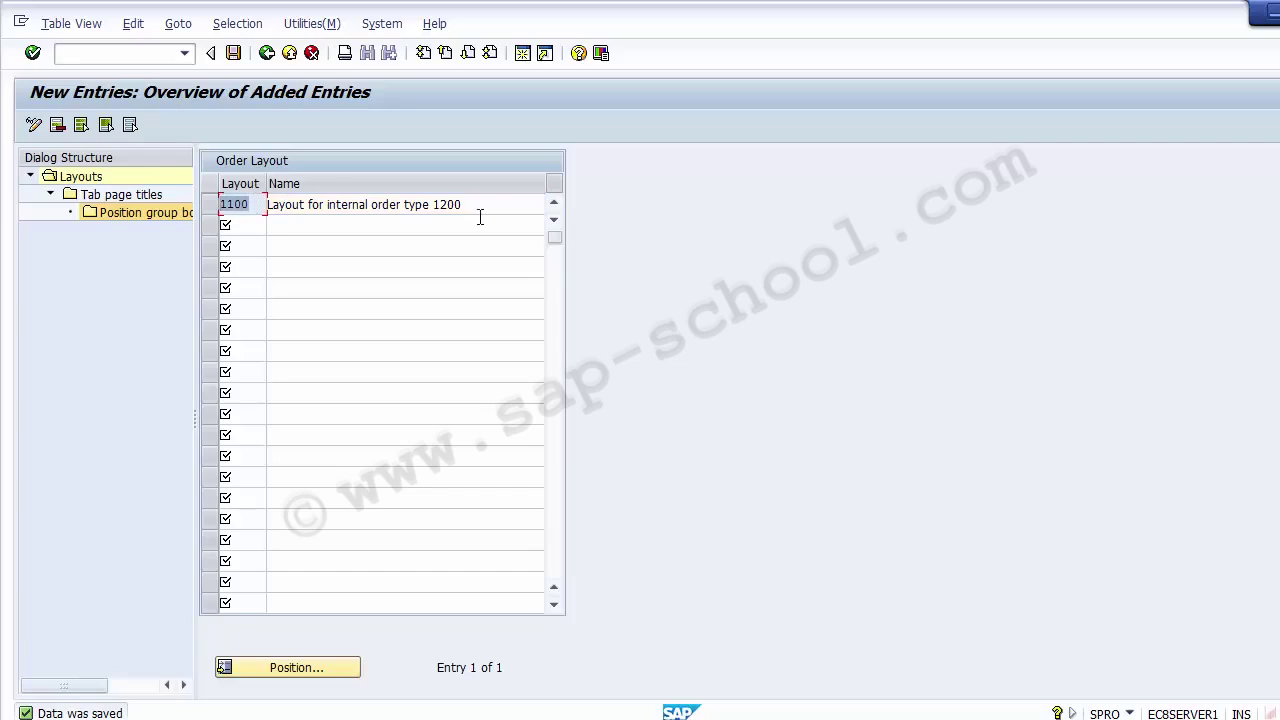
left_click(443, 204)
left_click_drag(461, 204, 244, 190)
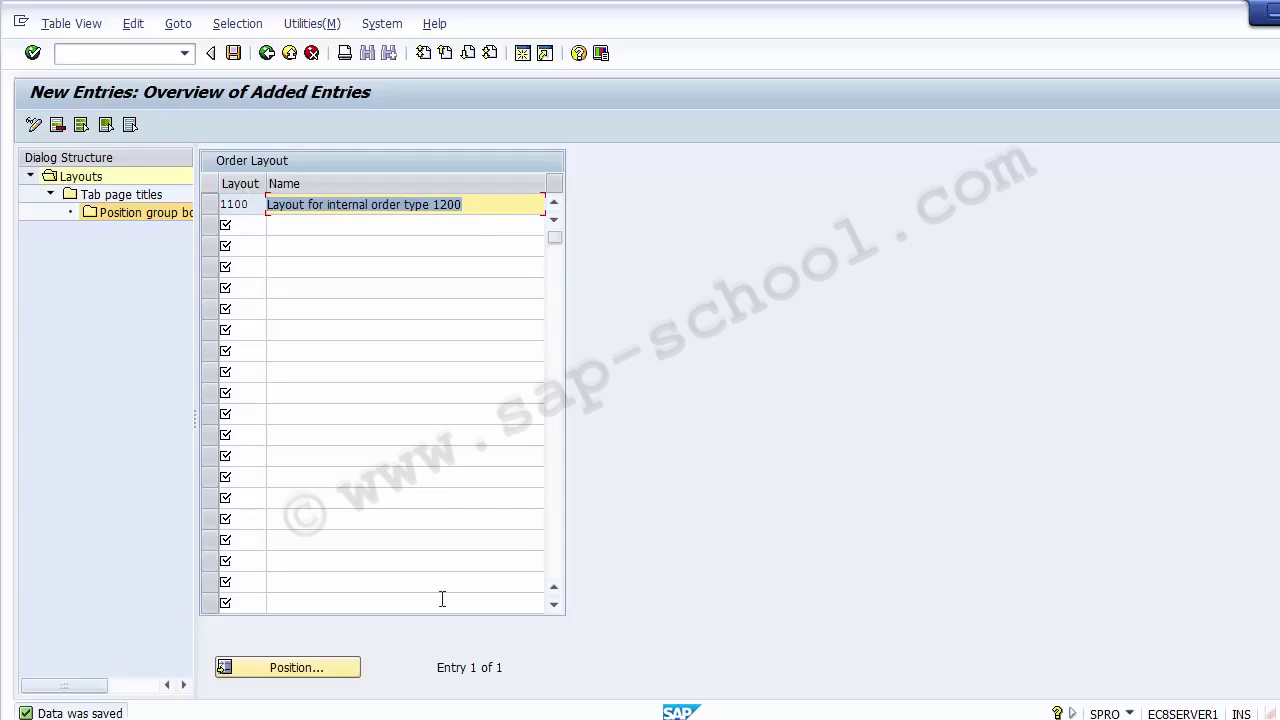
left_click(268, 53)
left_click(268, 53)
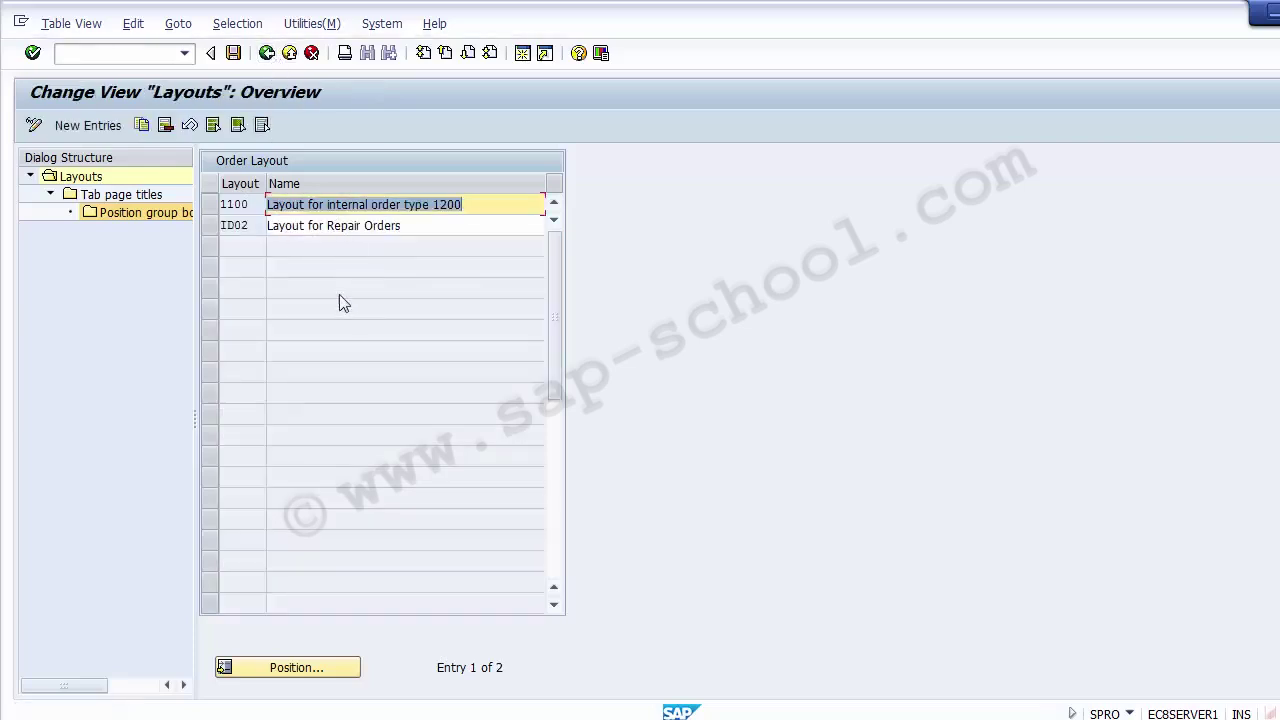
Check the tab page titles of layout 1100 and leave the order layouts activity
left_click(212, 205)
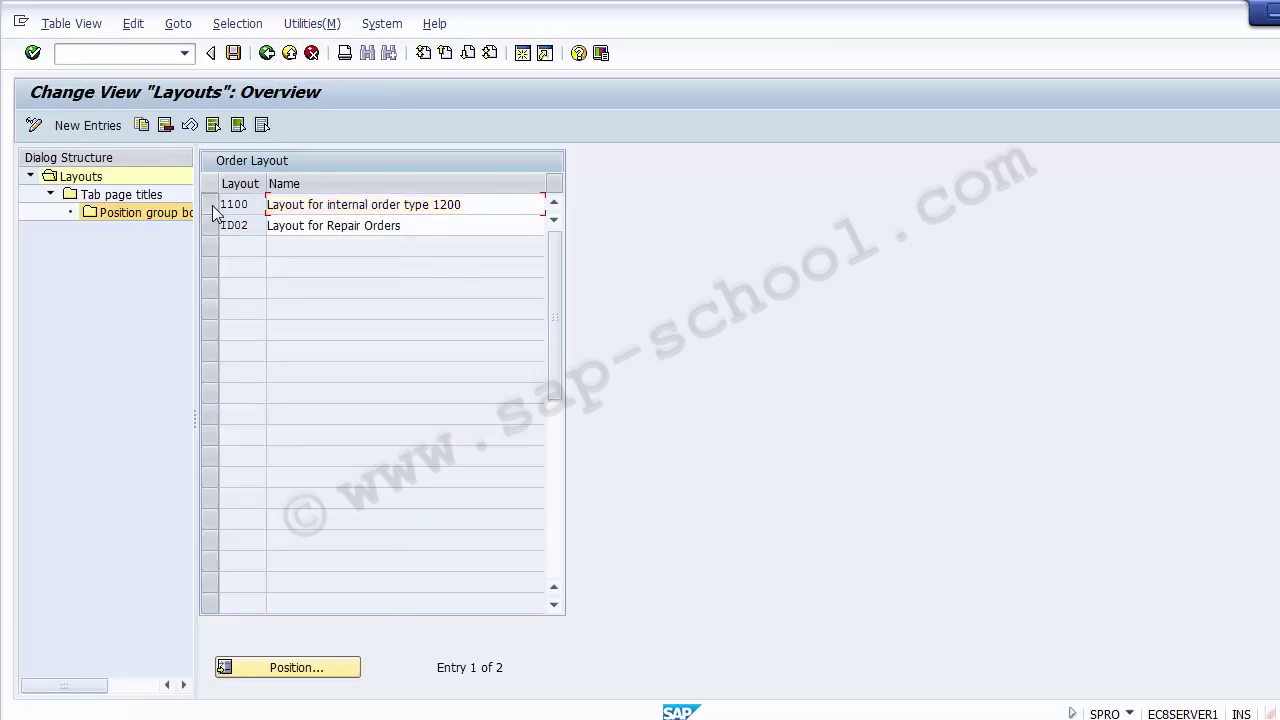
left_click(118, 199)
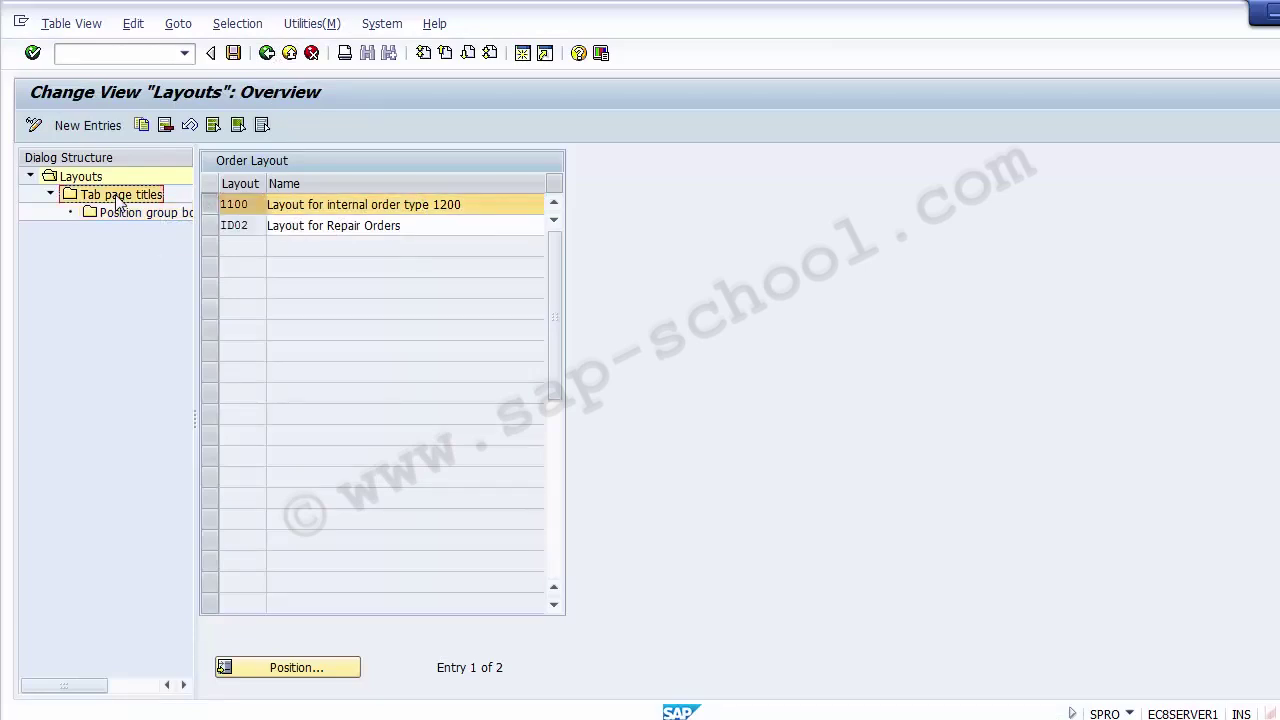
double_click(118, 199)
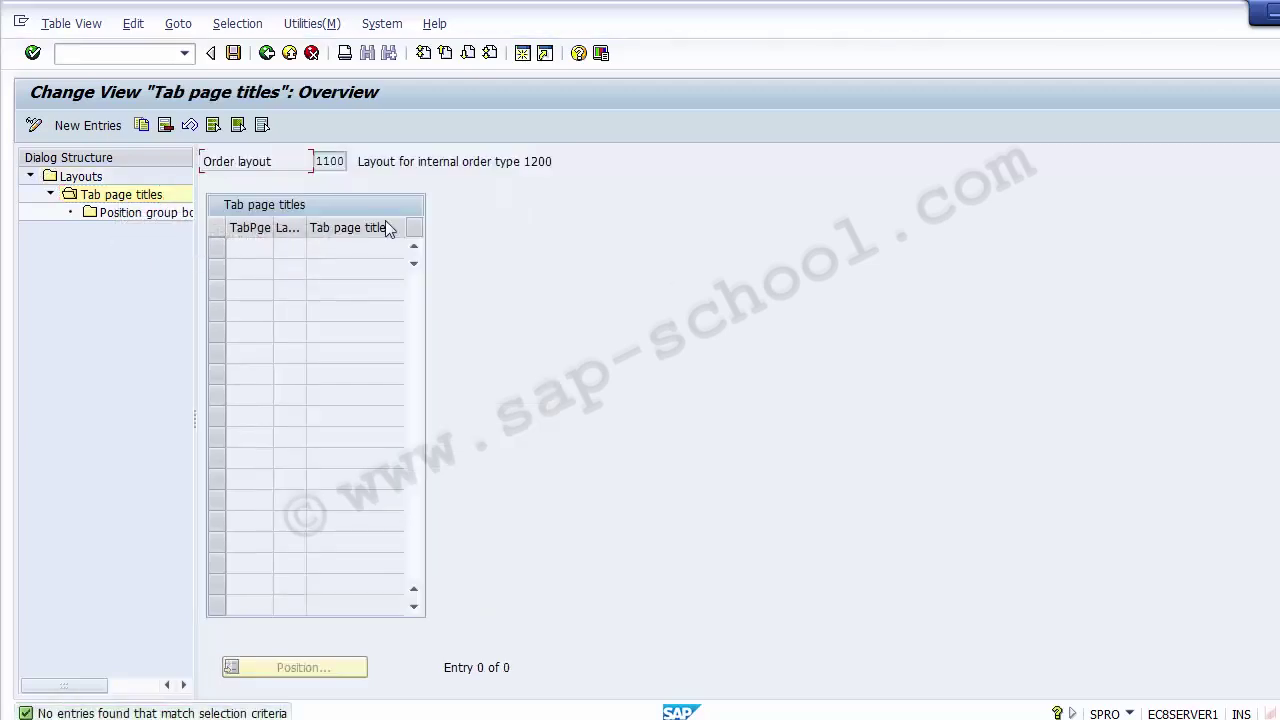
left_click(142, 214)
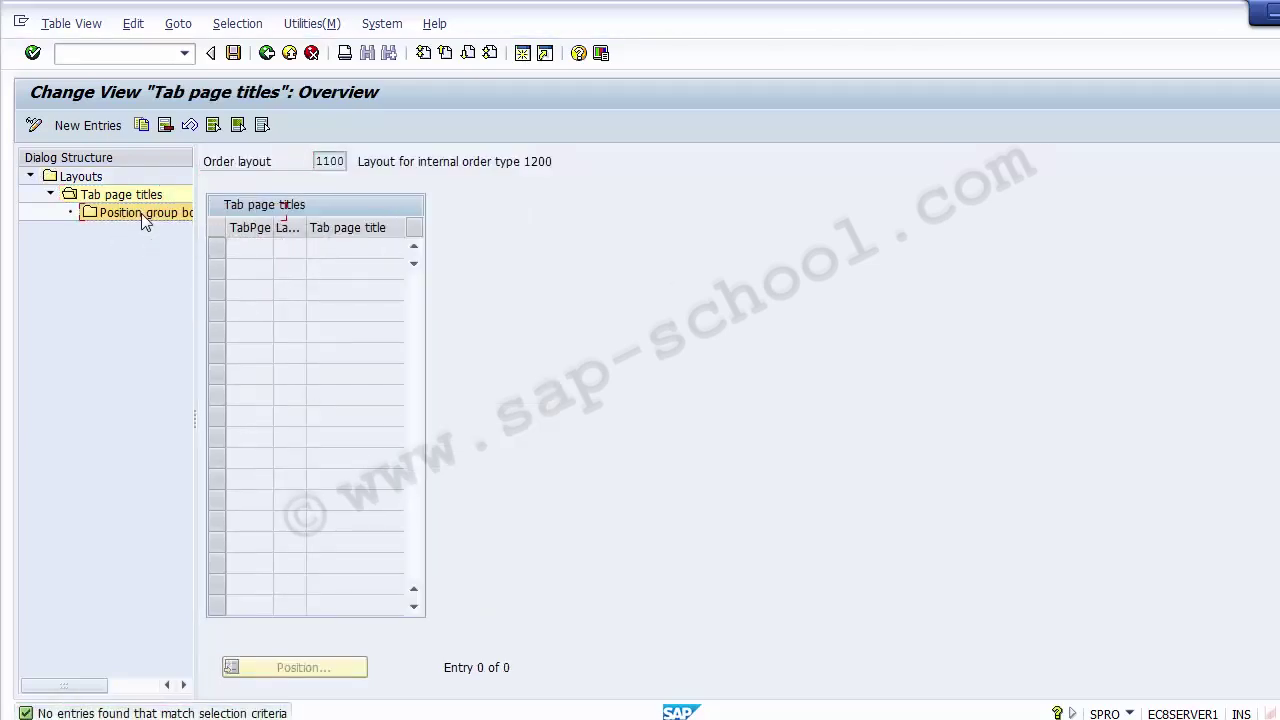
left_click(264, 53)
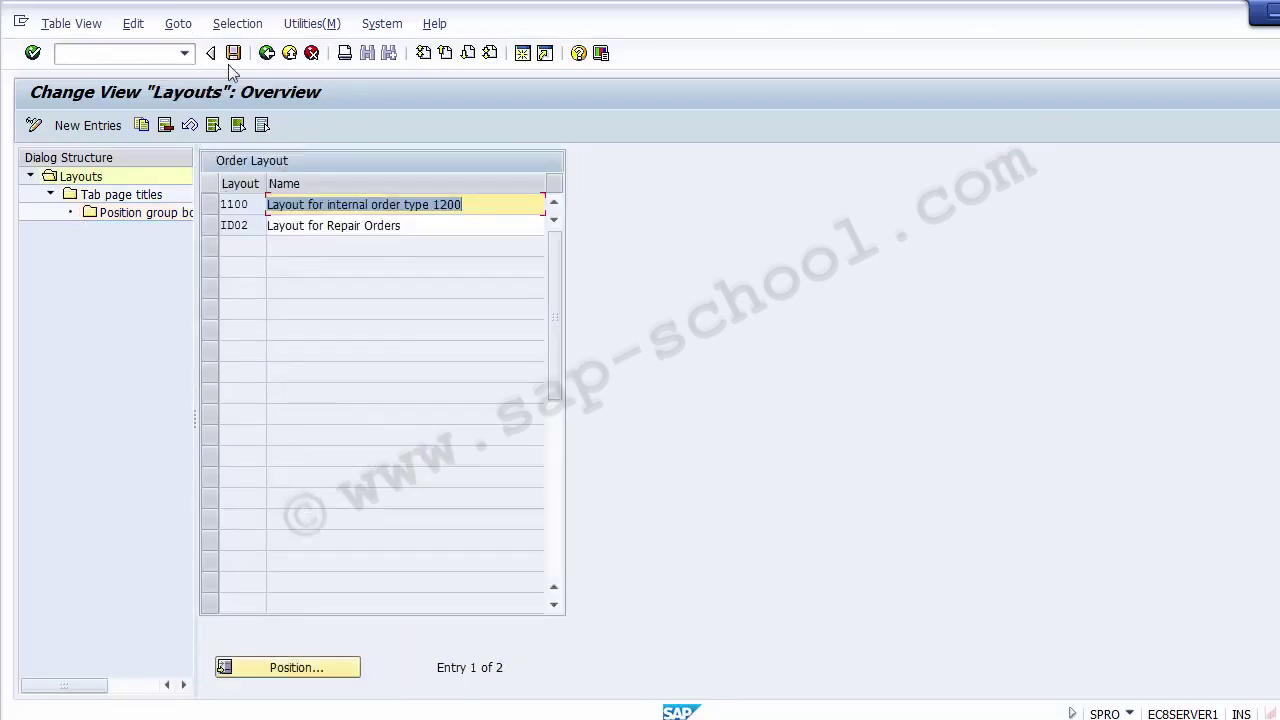
left_click(266, 53)
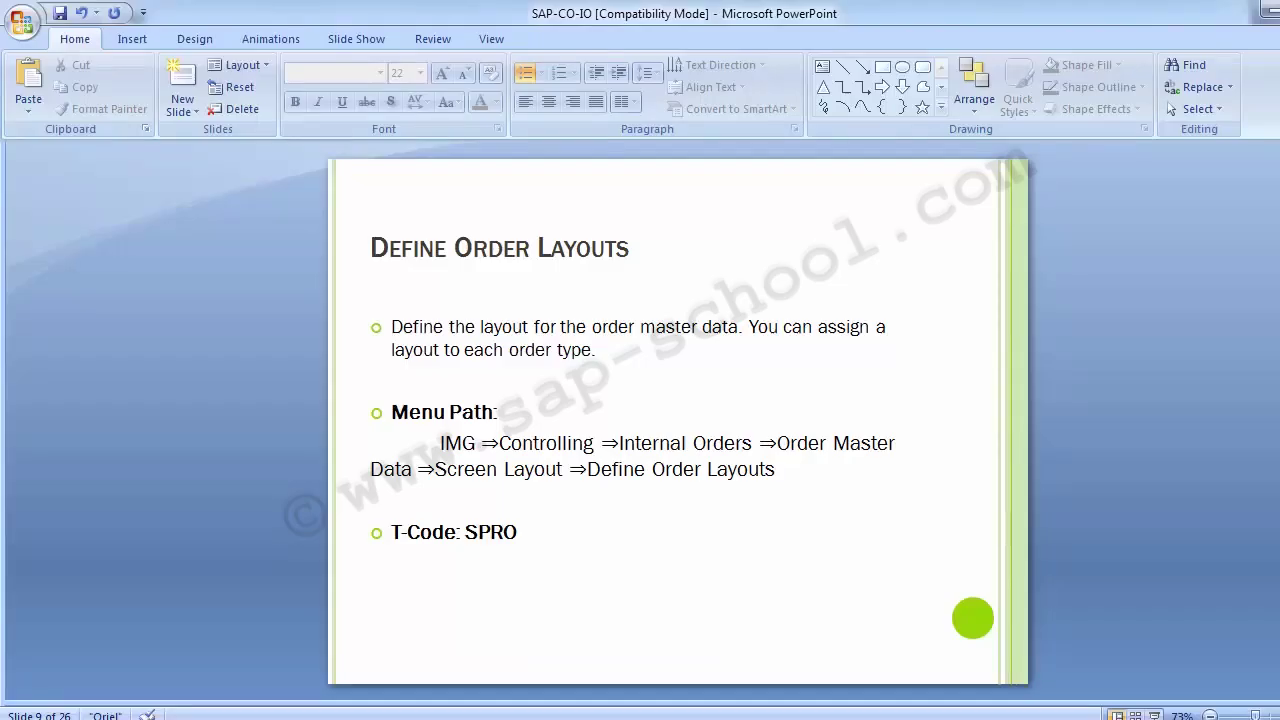
Switch from the PowerPoint slides to SAP and start Create CO model order from Define Model Orders under Order Master Data, Screen Layout
scroll(164, 541, "down", 1)
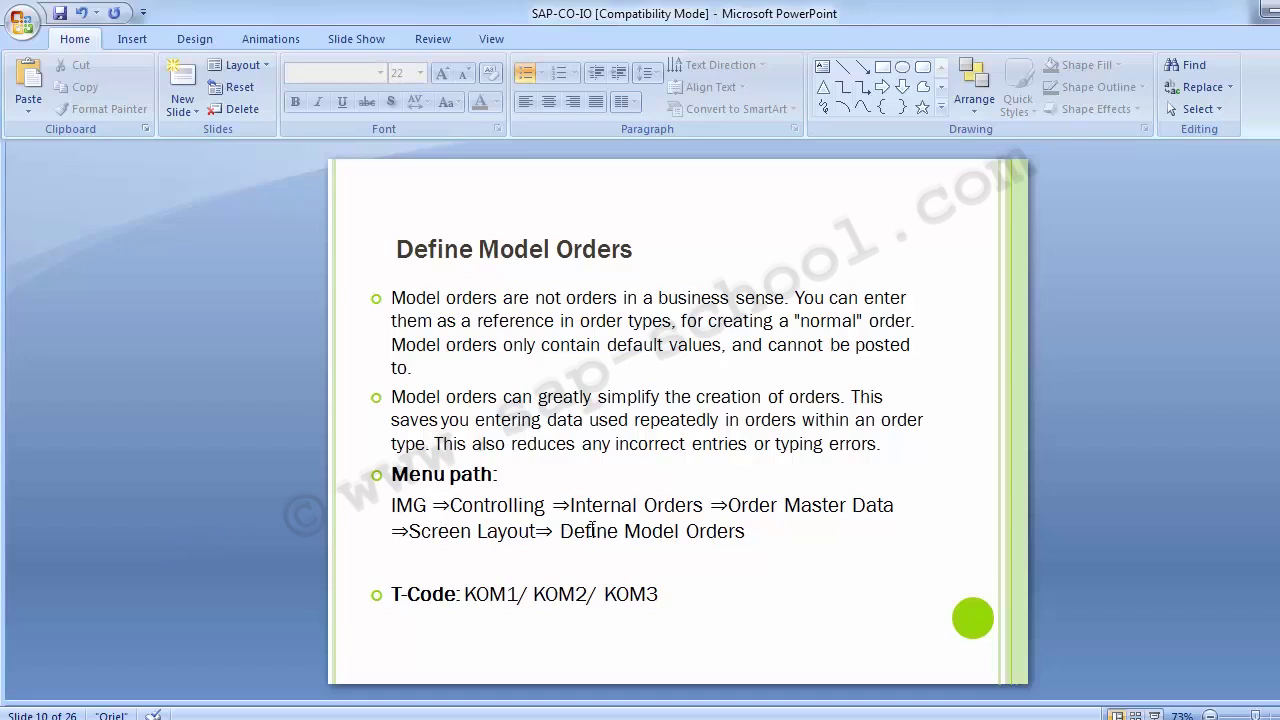
left_click(519, 669)
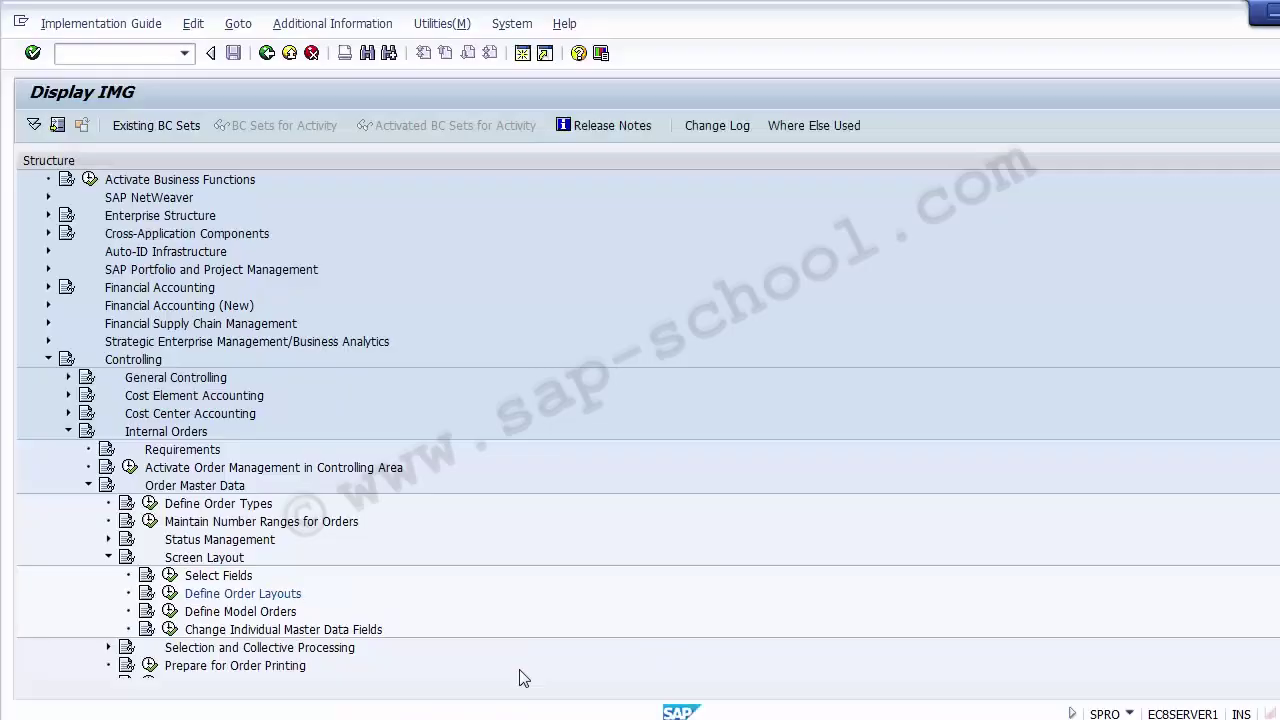
left_click(202, 557)
left_click(250, 594)
left_click(263, 612)
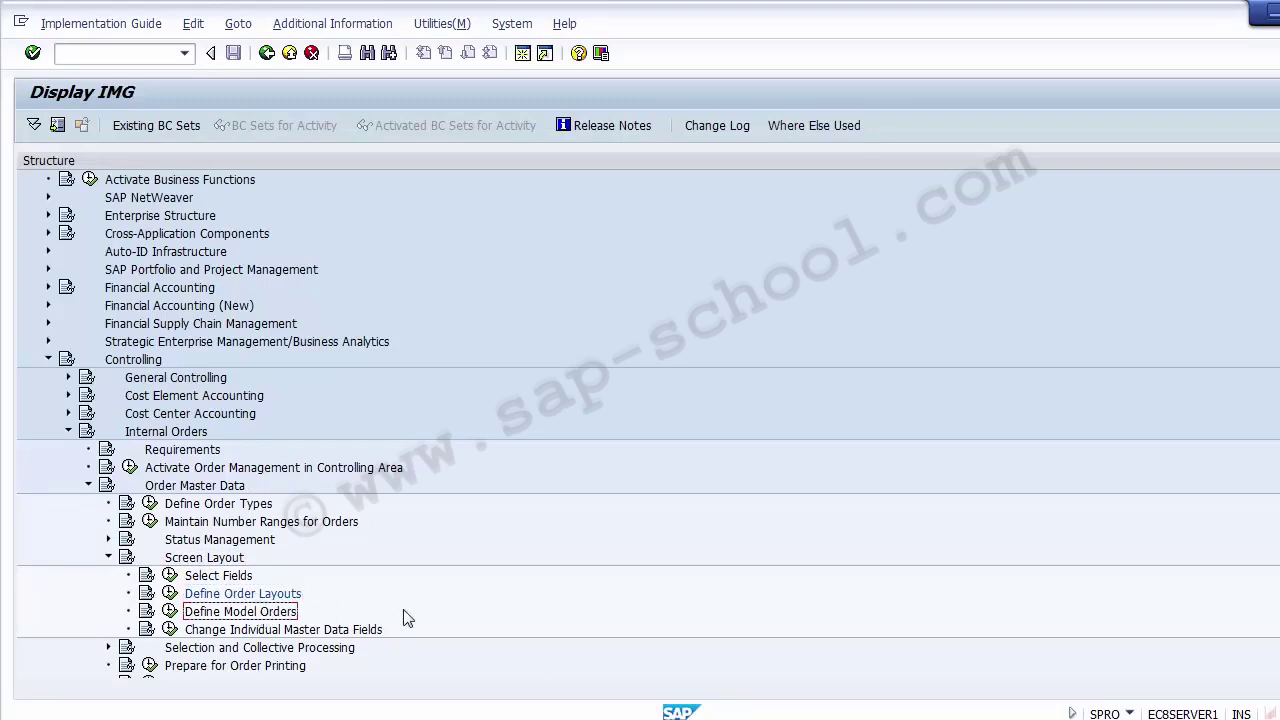
left_click(170, 612)
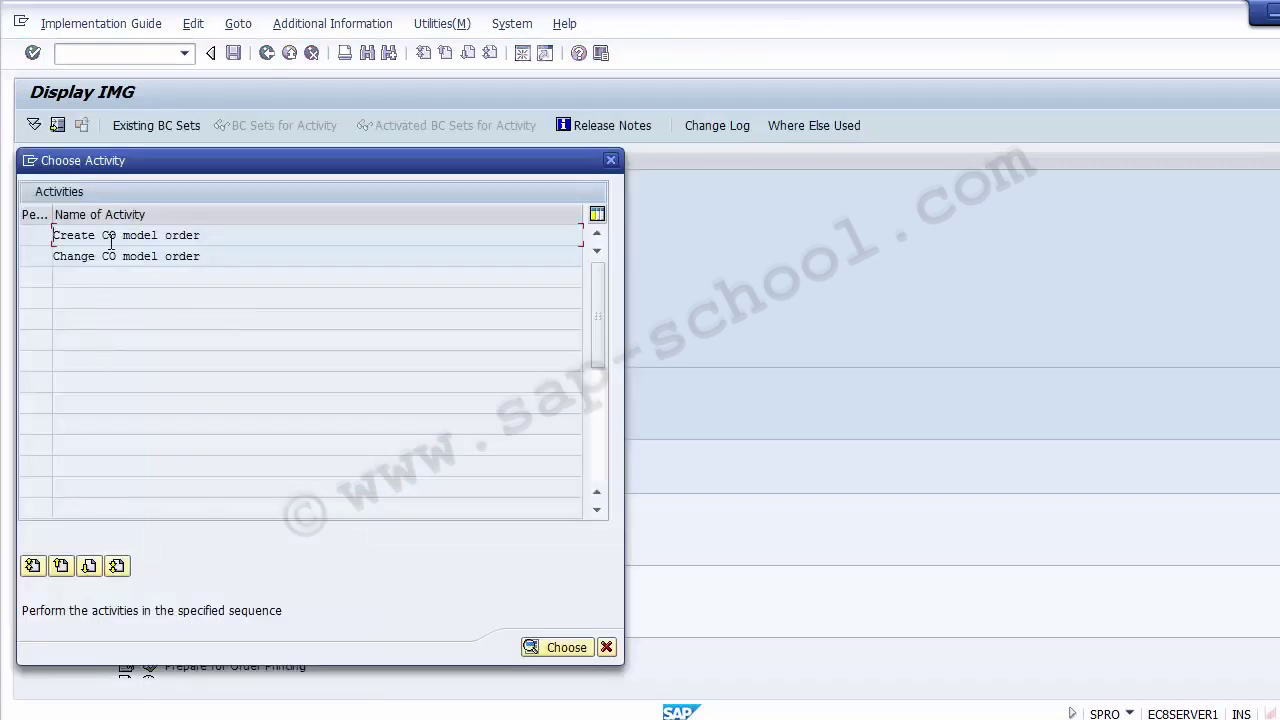
left_click(201, 257)
double_click(145, 234)
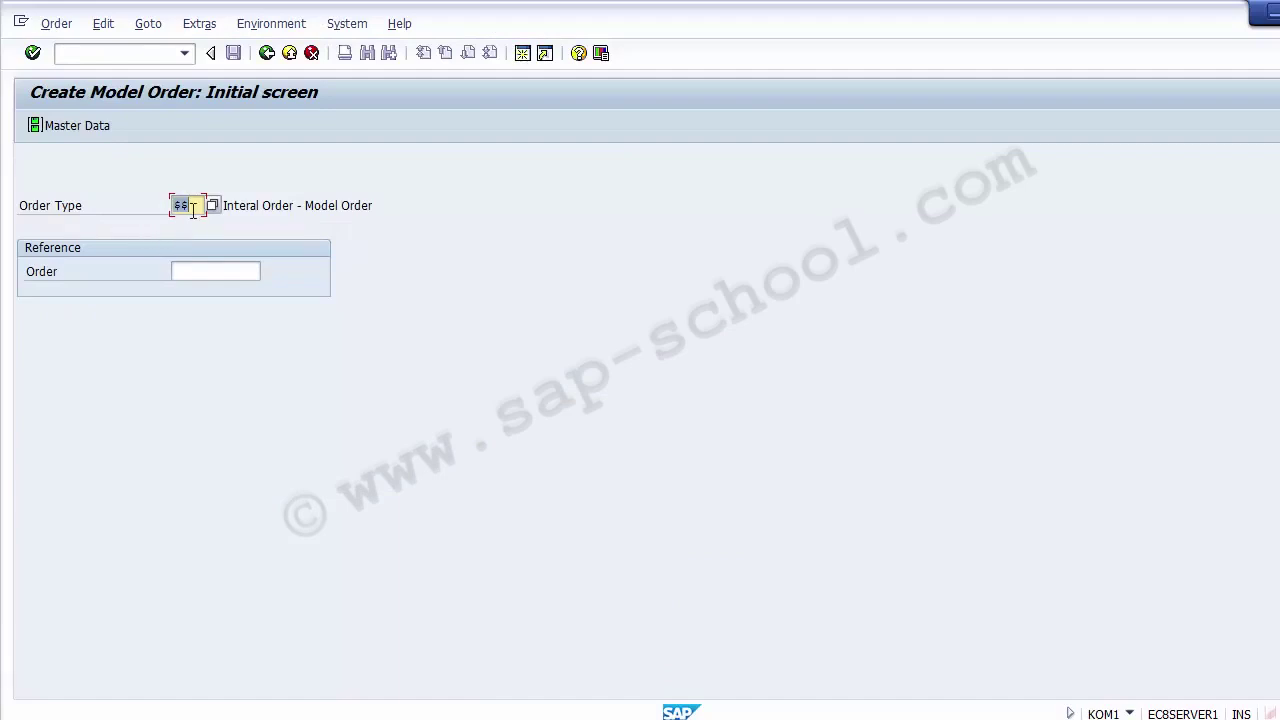
Clear the model order's order type and choose $$ (Interal Order - Model Order) from the available values
key("Delete")
left_click(213, 205)
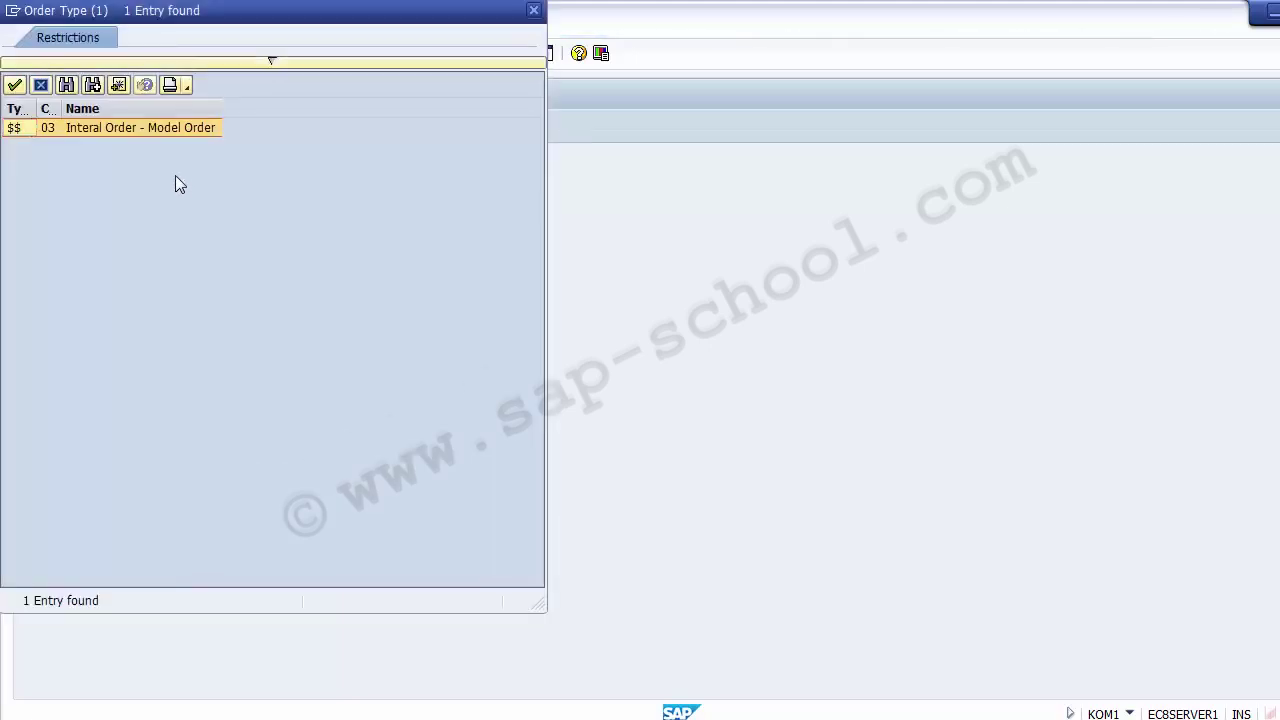
double_click(98, 131)
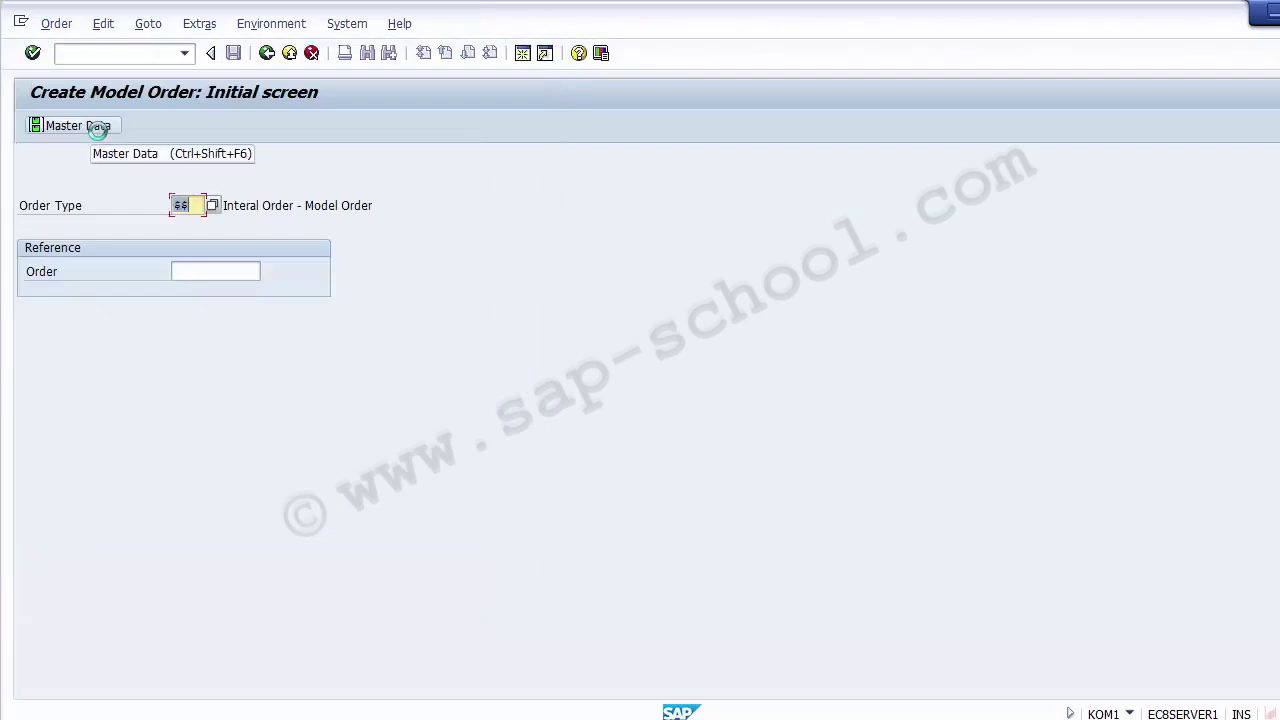
left_click(196, 205)
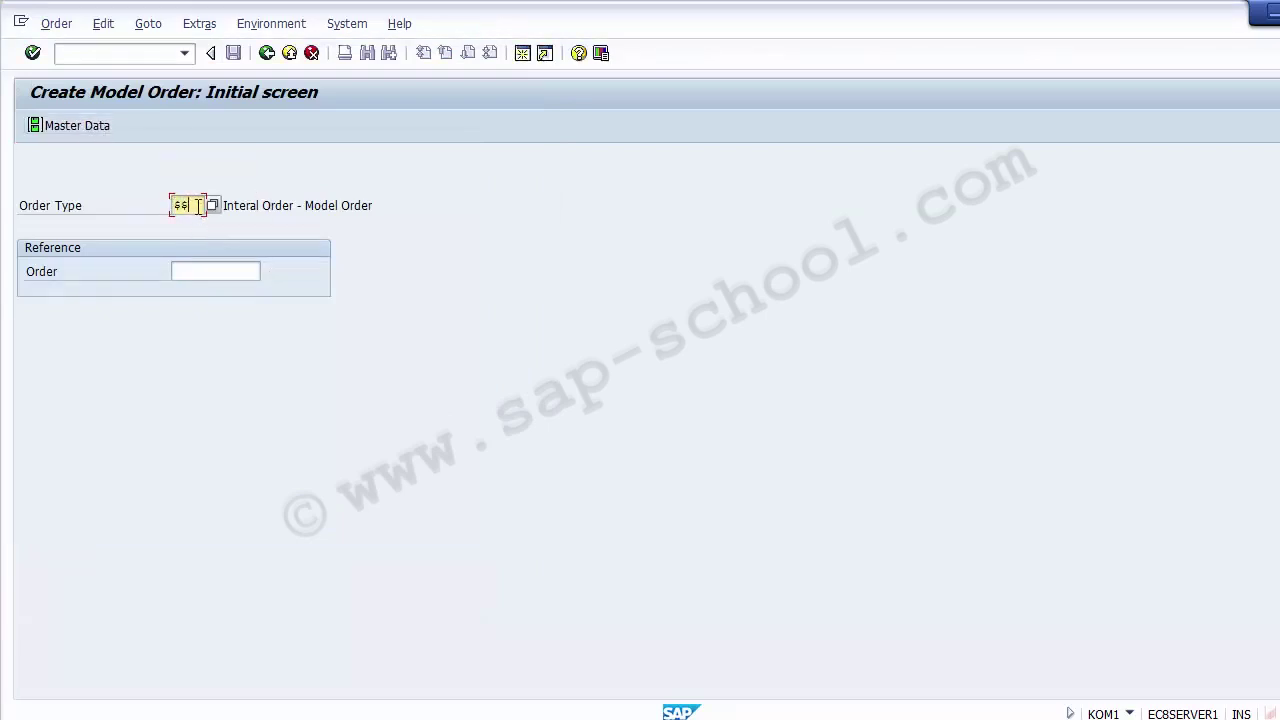
left_click_drag(196, 205, 159, 205)
left_click(160, 210)
left_click(196, 205)
left_click_drag(195, 205, 146, 211)
left_click(144, 211)
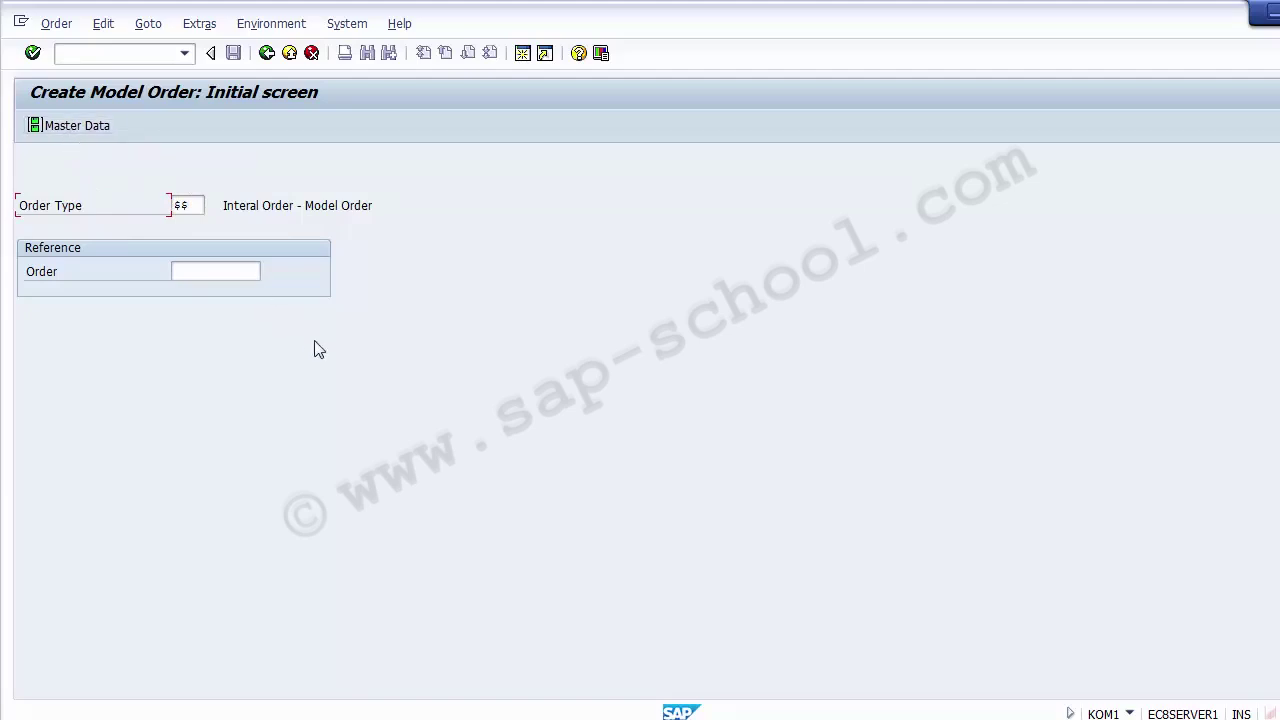
Set the controlling area to Z100 and continue to the model order's master data
key("Return")
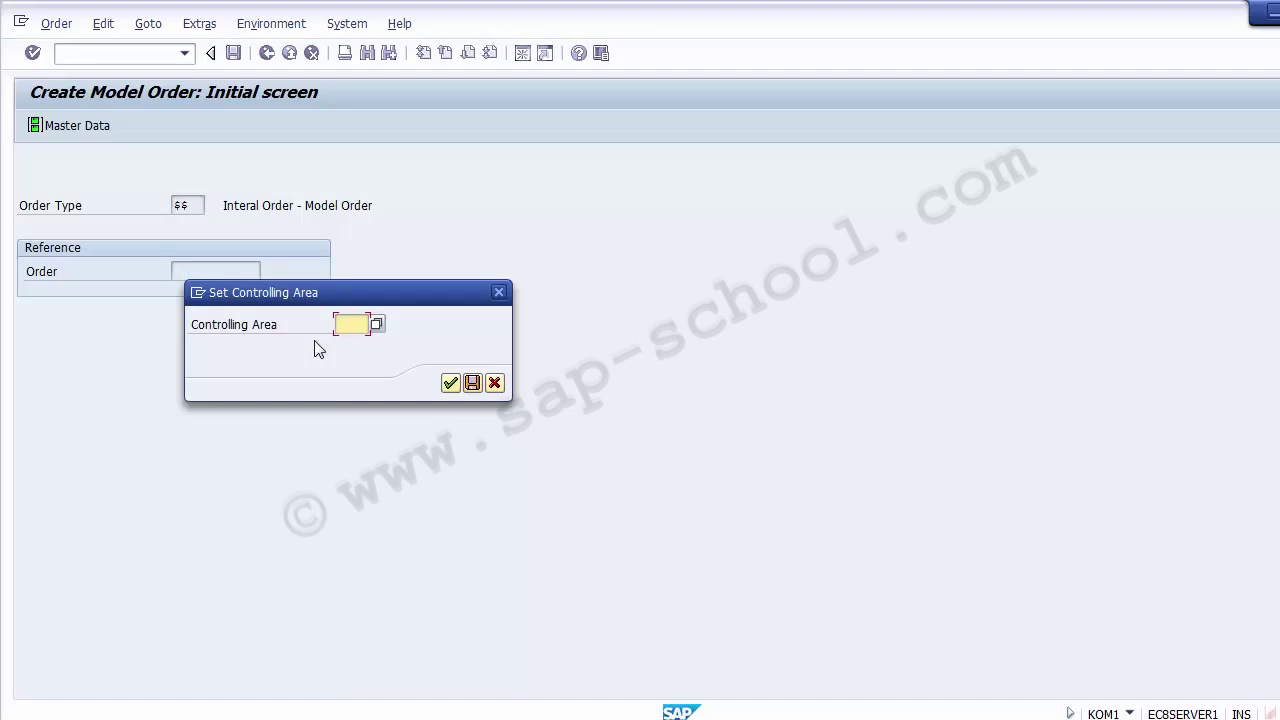
type("Z100")
left_click(450, 384)
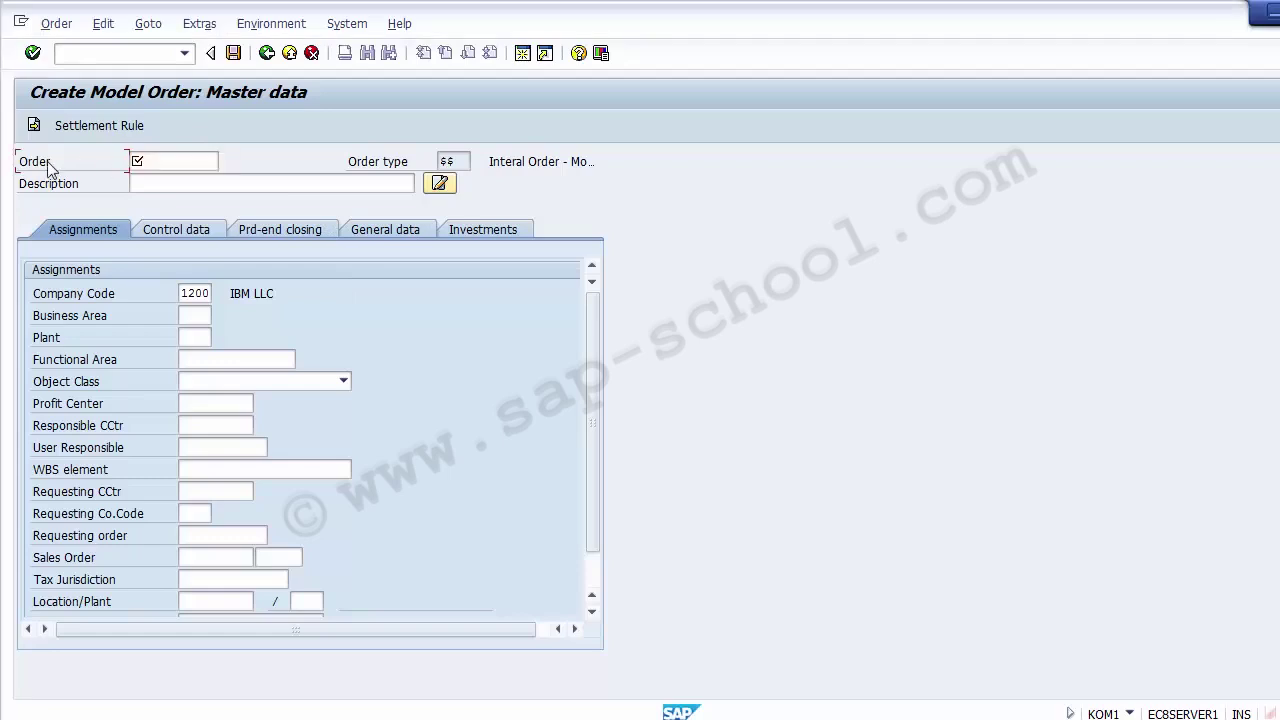
Number the model order $1100 and enter IBM LLC as its description
left_click(174, 163)
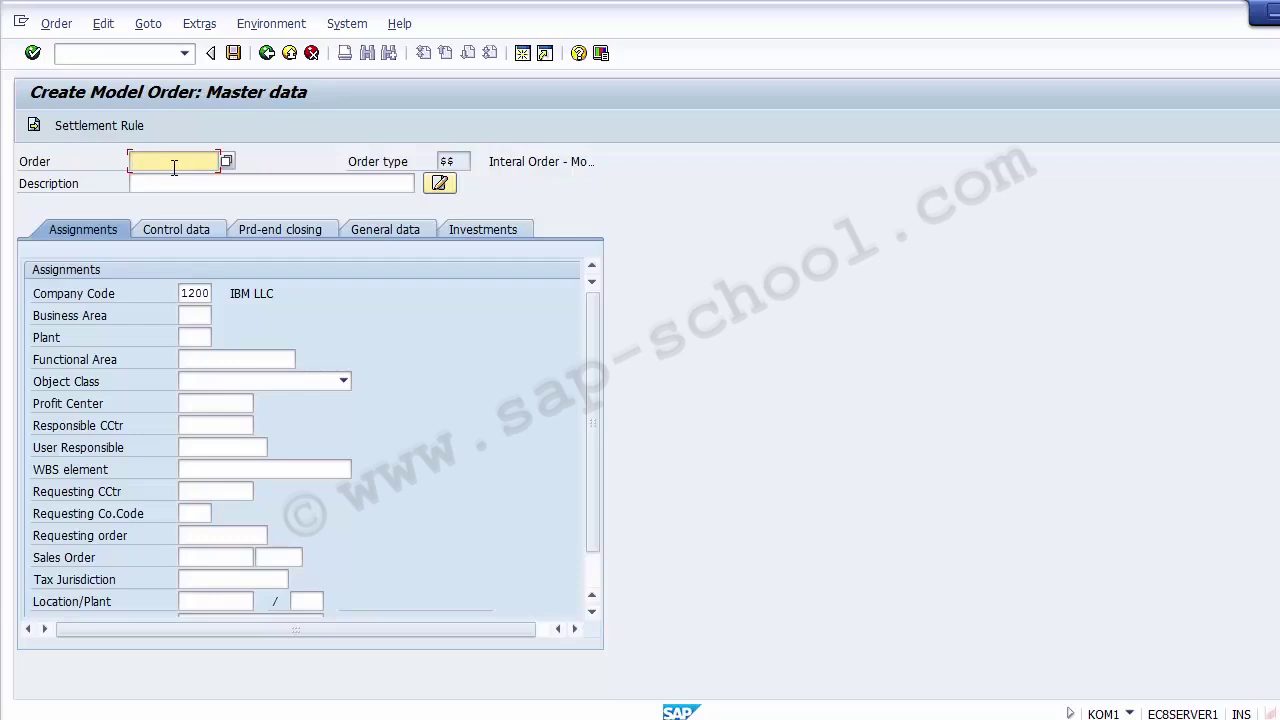
type("$")
type("1100")
left_click(174, 186)
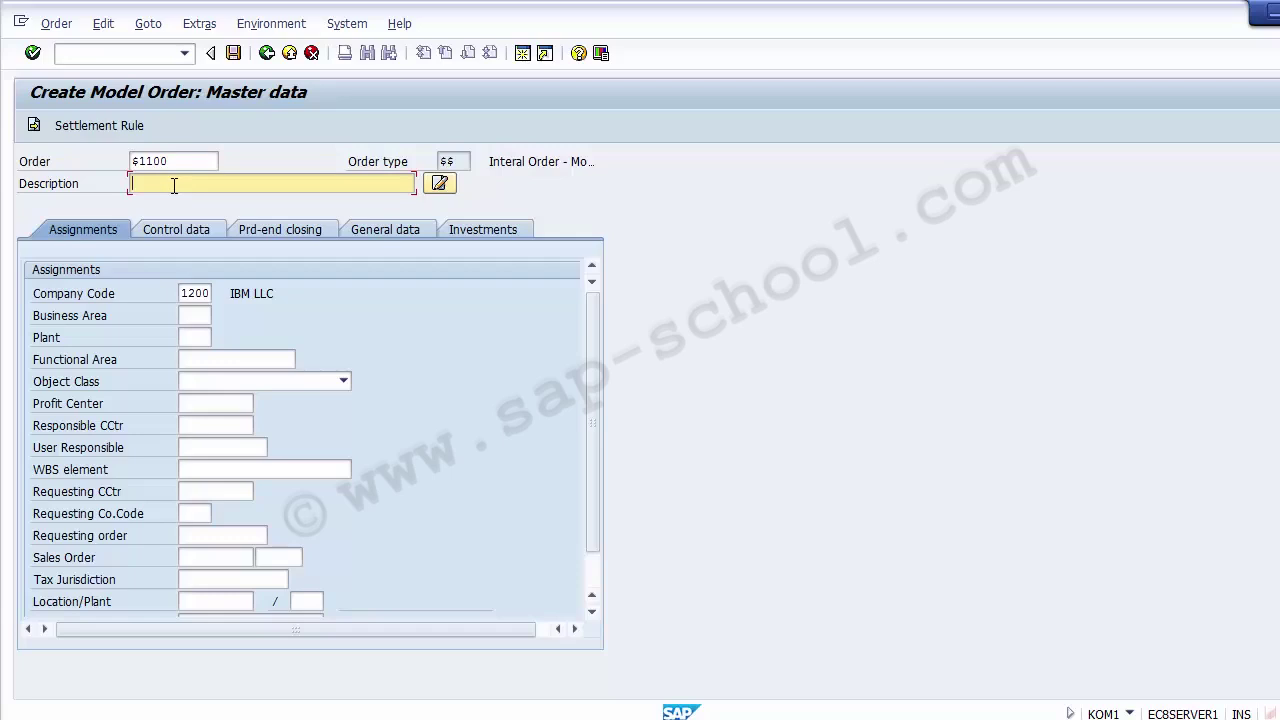
type("IBM LLC")
Set the model order's object class to Overhead and check its number, description and company code
double_click(190, 293)
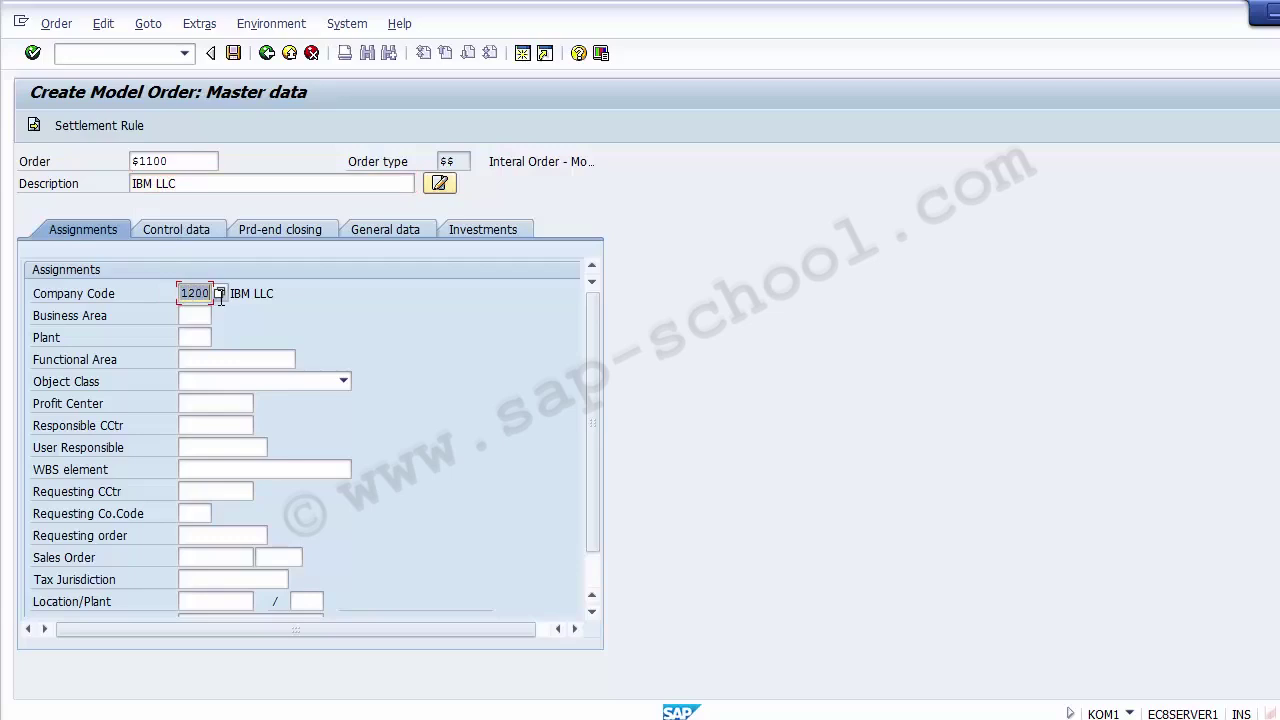
left_click(206, 384)
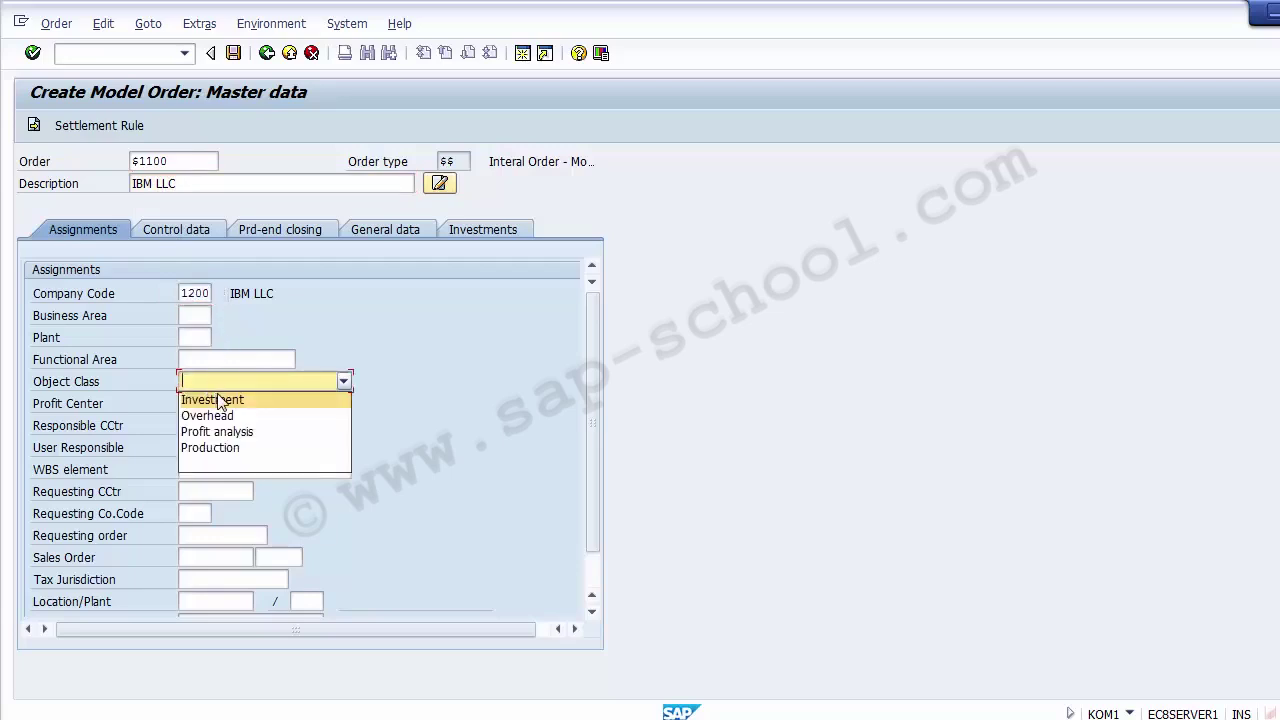
left_click(210, 416)
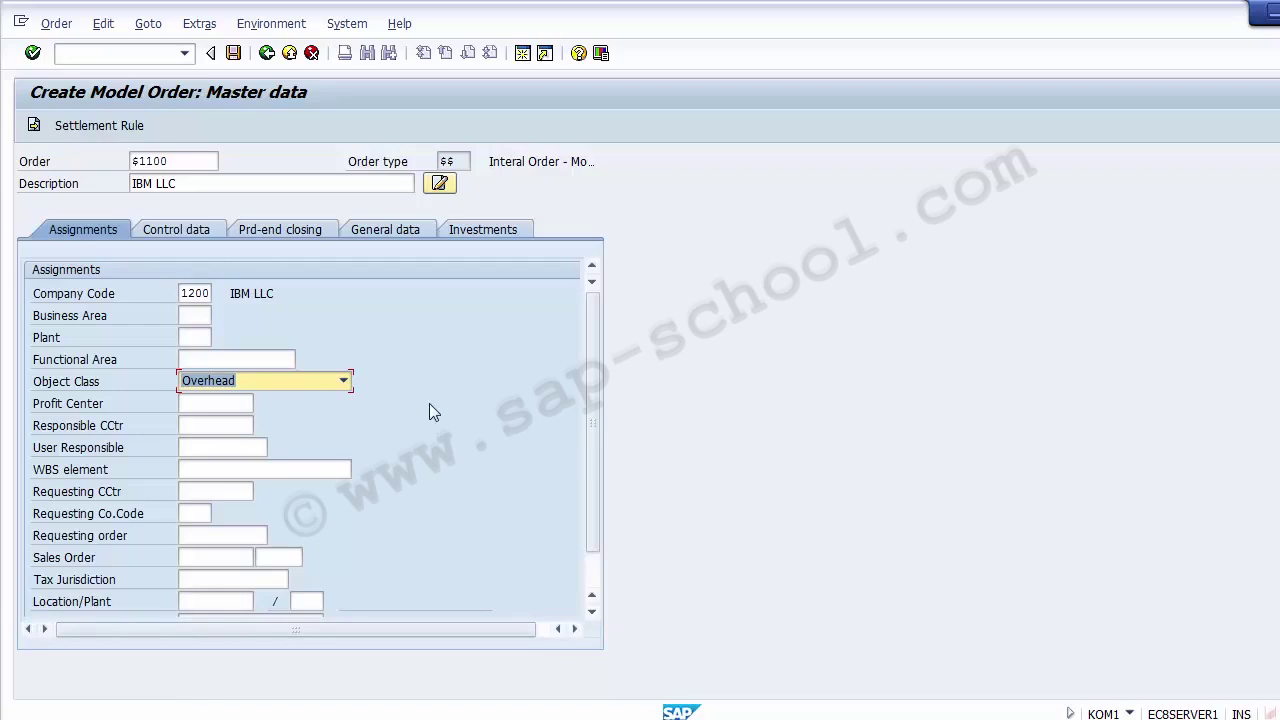
left_click(204, 163)
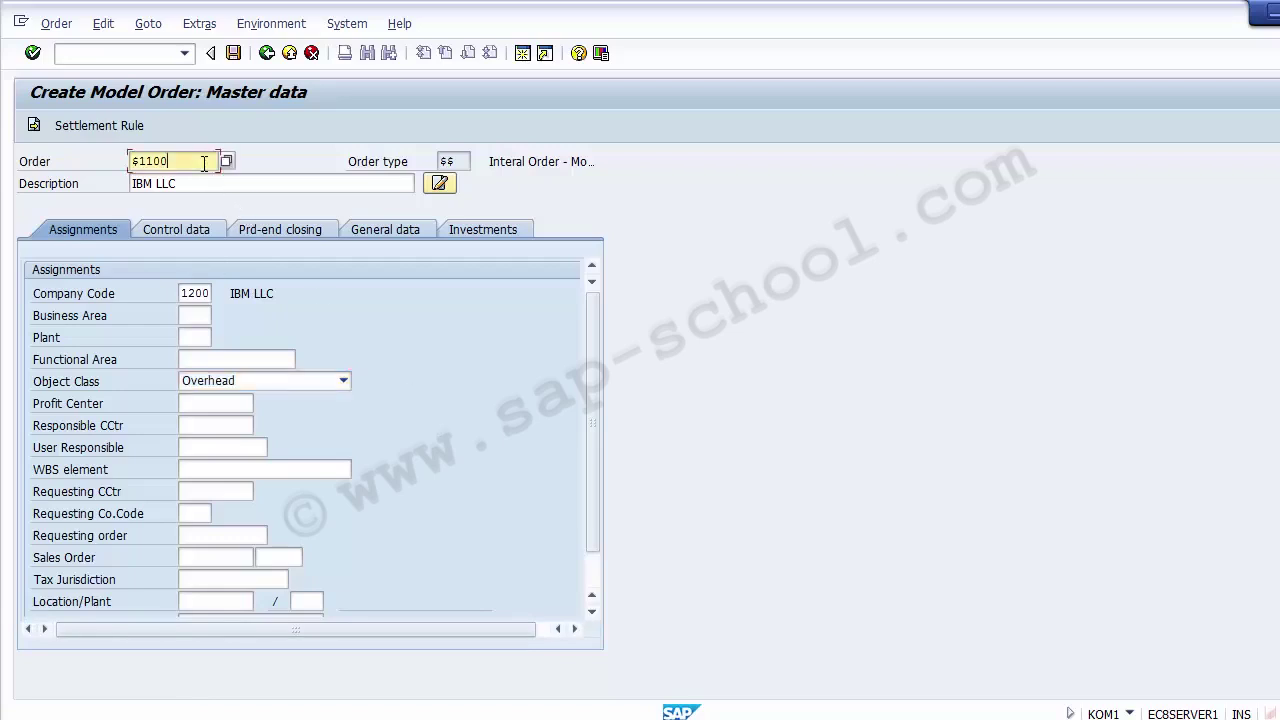
left_click(208, 186)
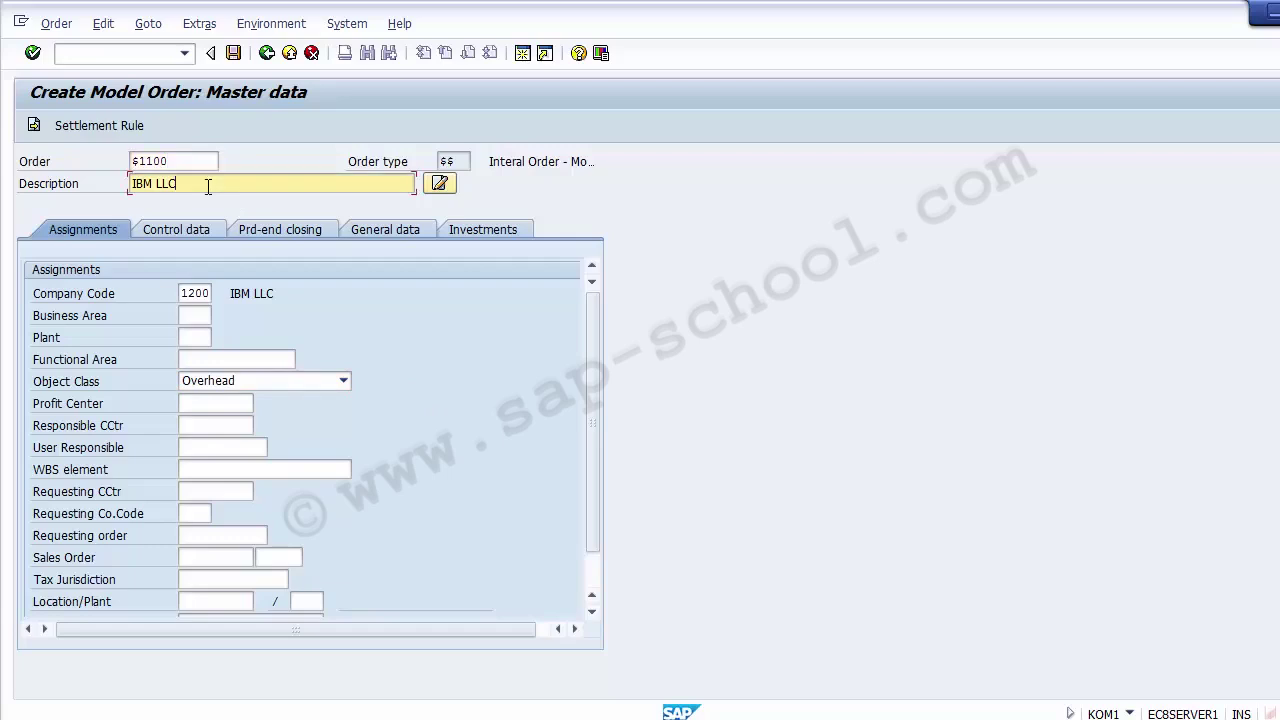
left_click(205, 292)
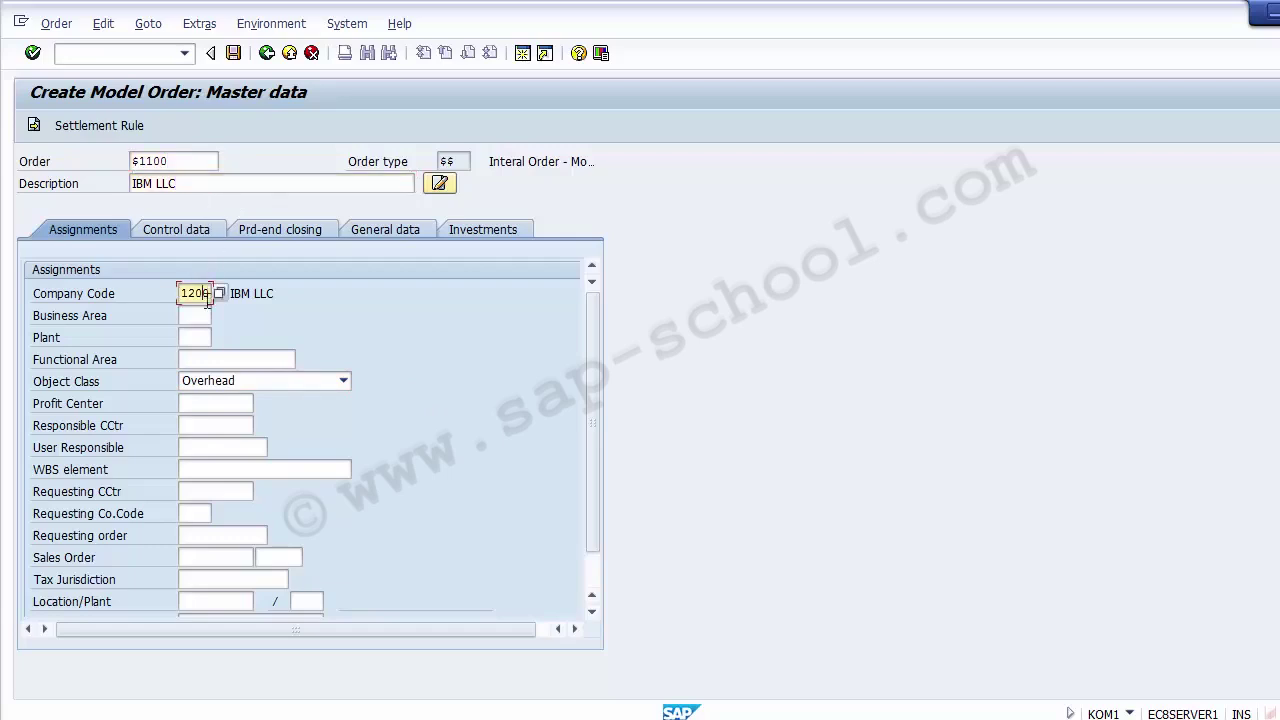
left_click(210, 383)
left_click(218, 415)
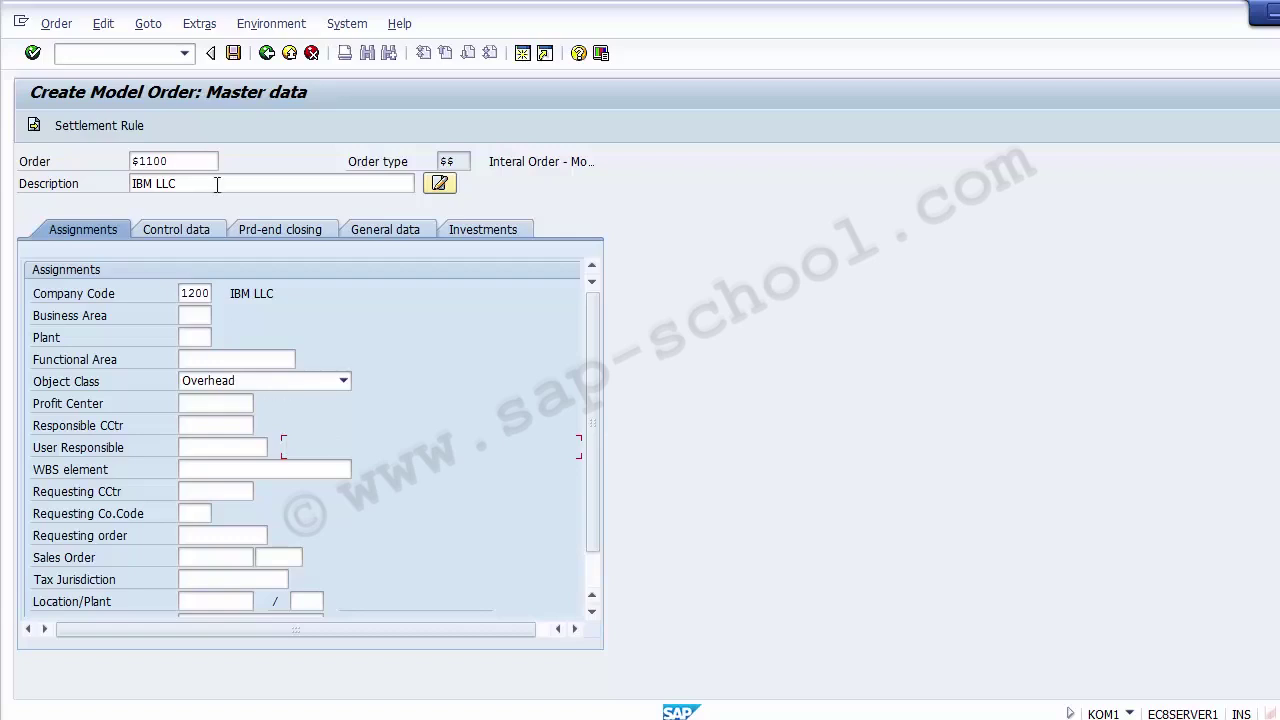
Set the currency to USD in the control data, save the model order to the FICO Configurations request and leave the model order activities
left_click(170, 231)
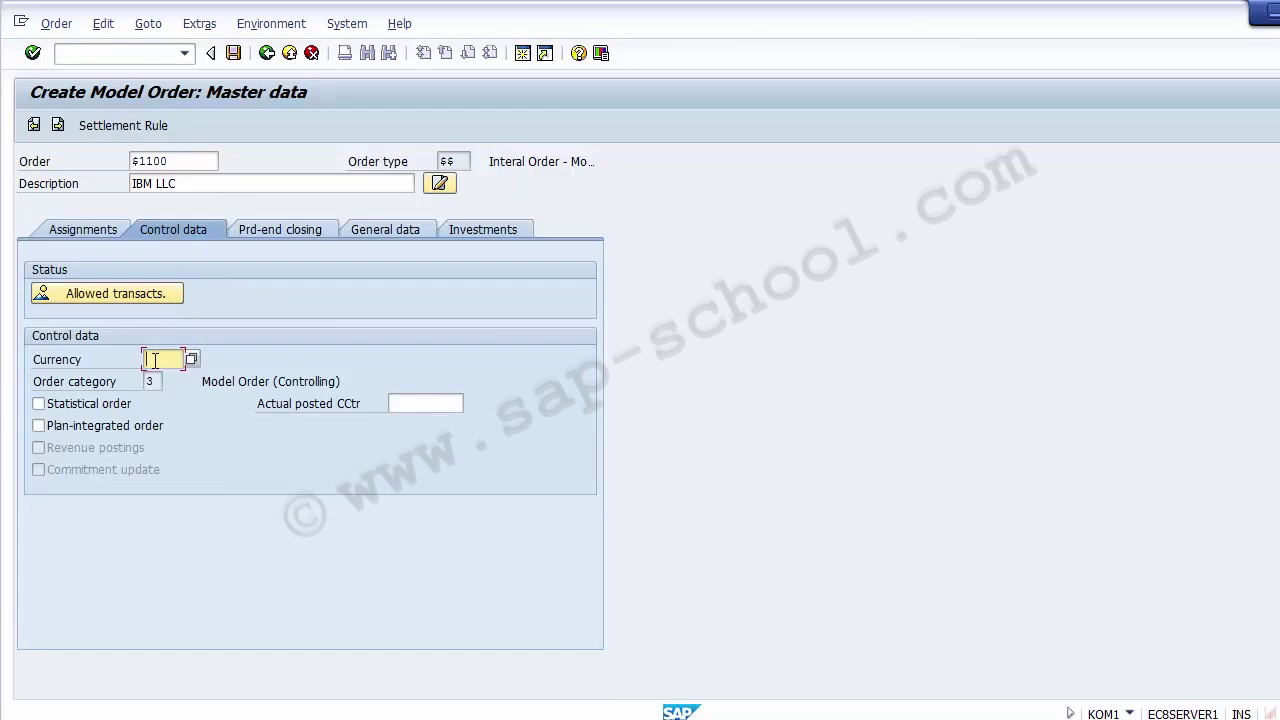
type("USD")
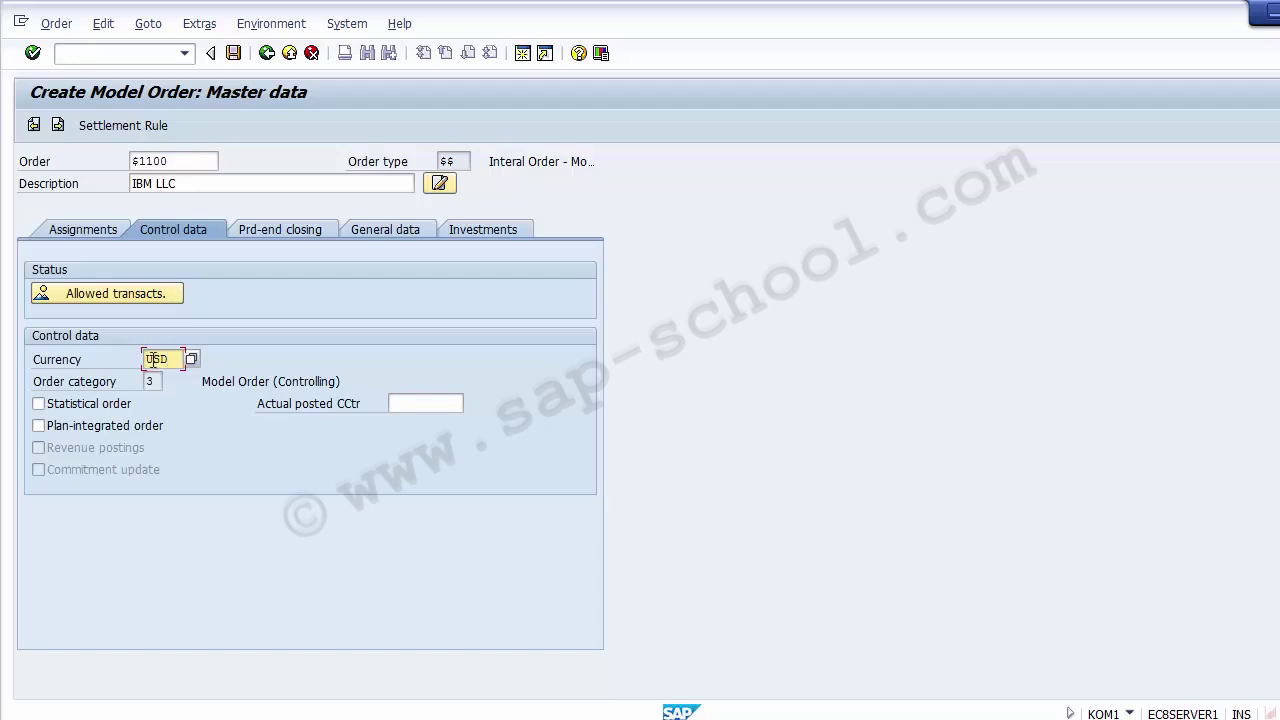
left_click(235, 60)
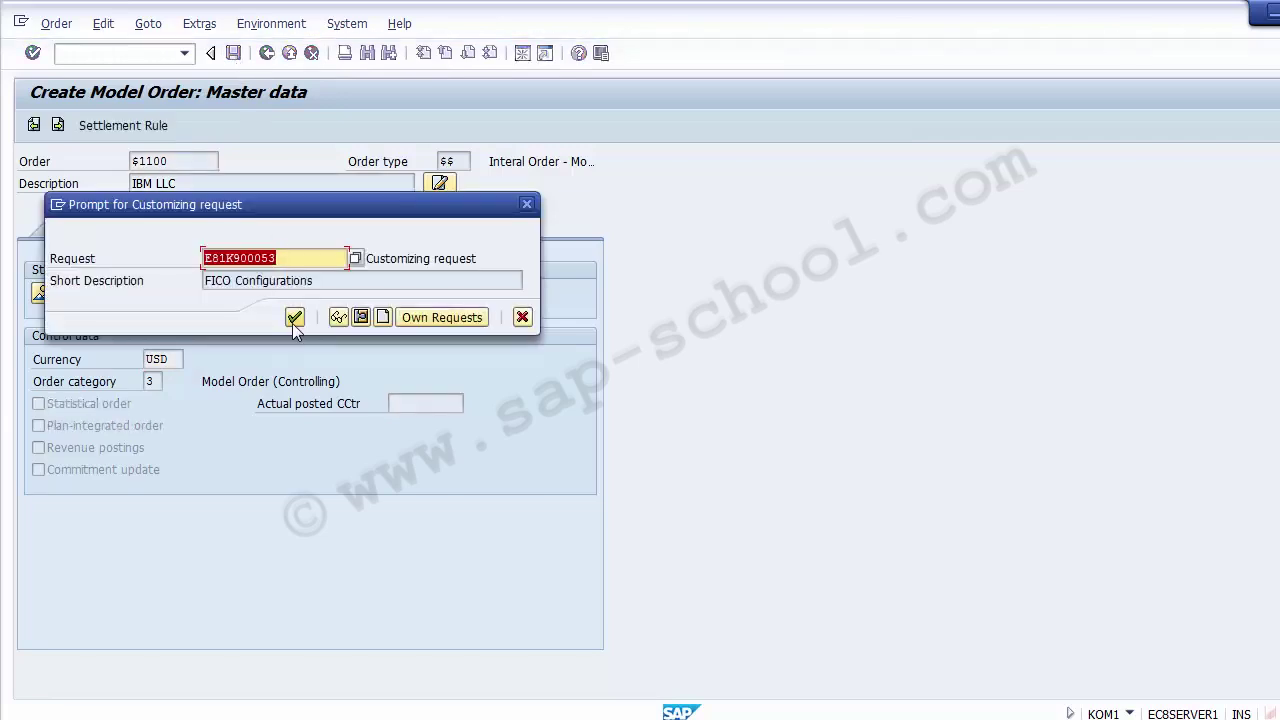
left_click(295, 320)
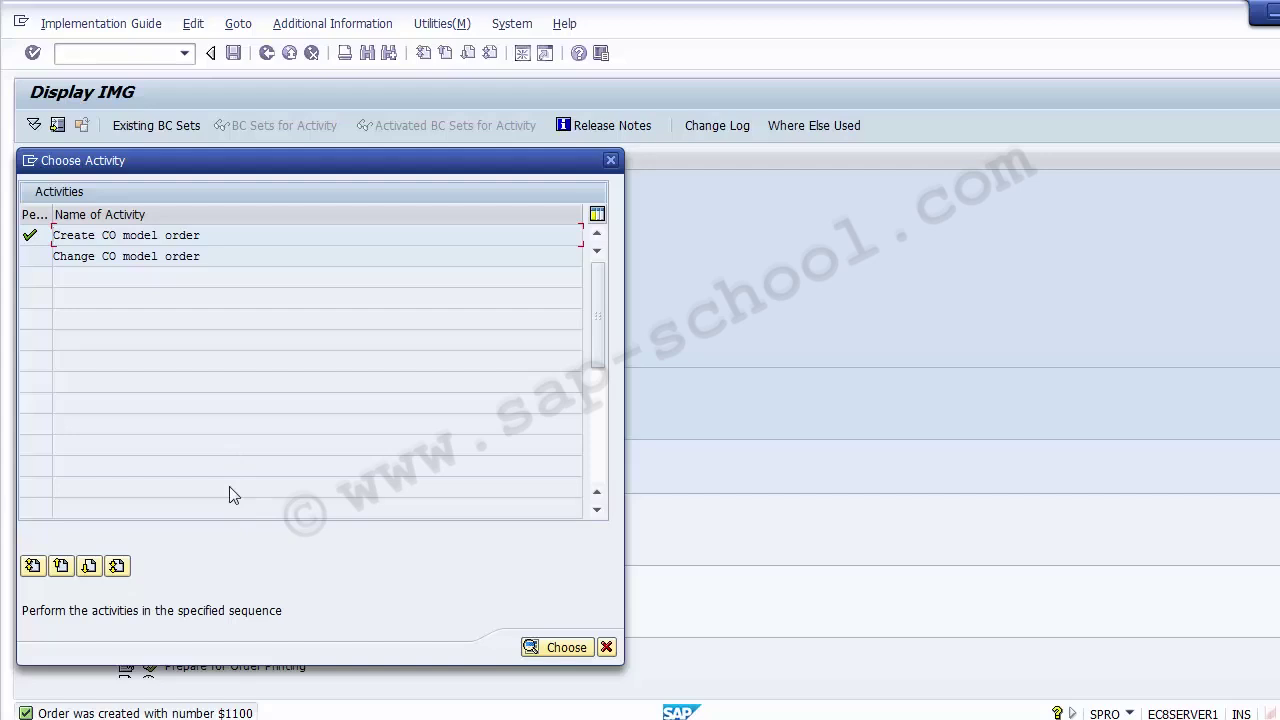
left_click(607, 648)
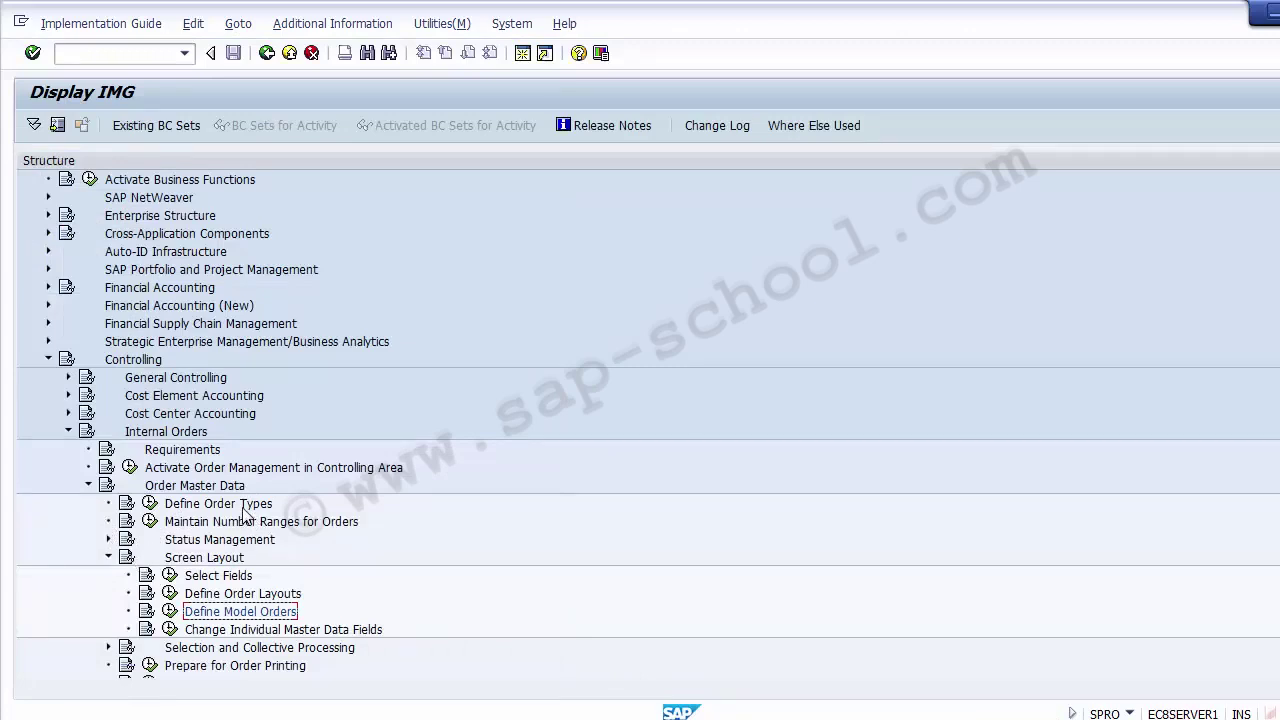
Start the Define Order Types activity under Internal Orders, Order Master Data
left_click(193, 513)
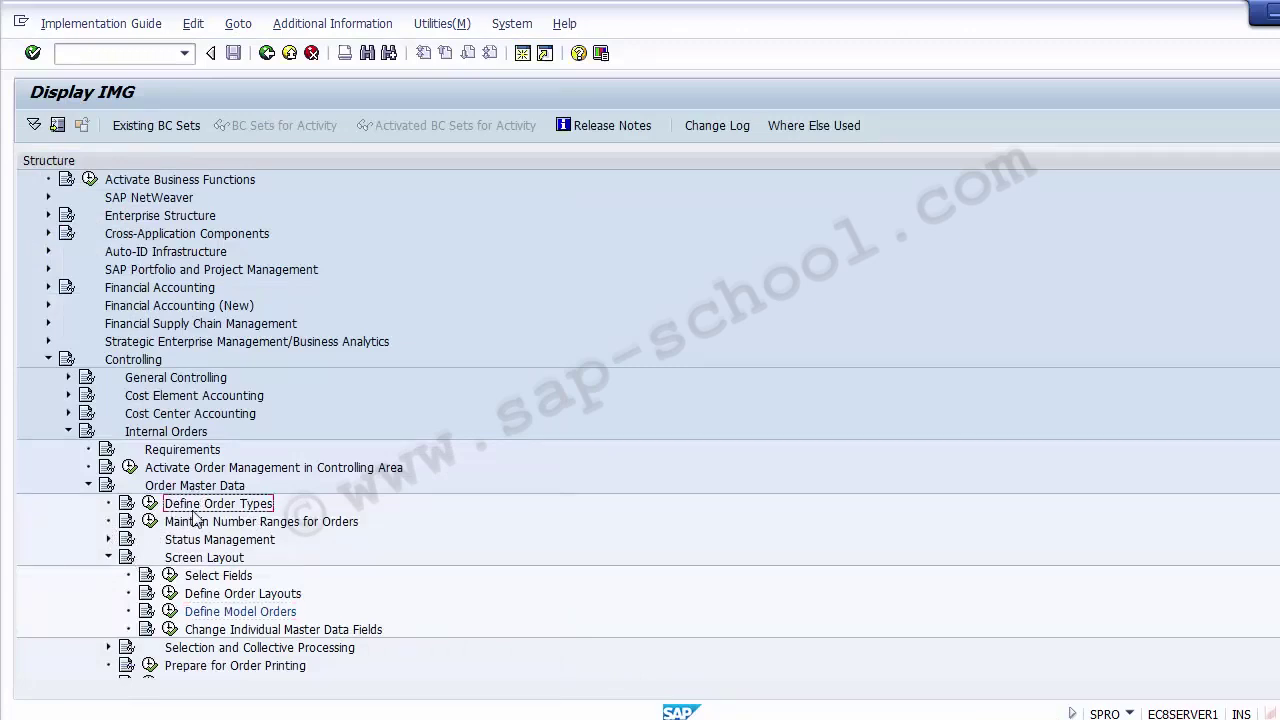
left_click(163, 434)
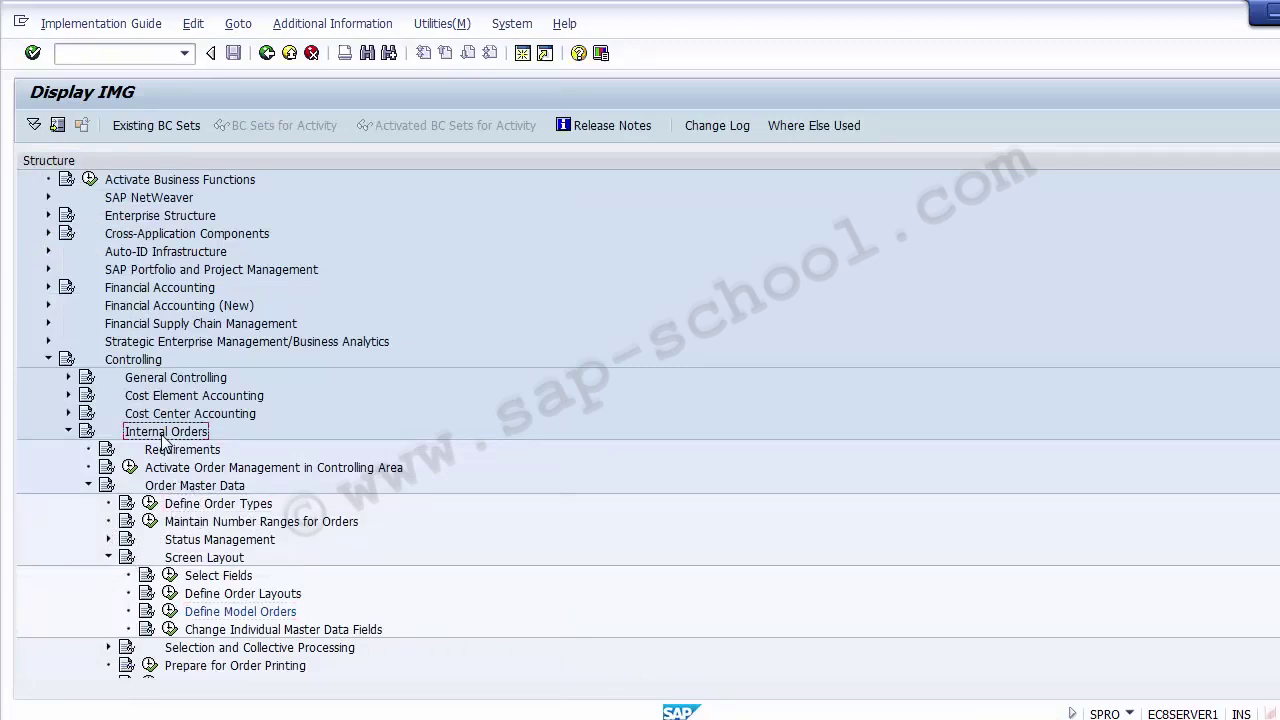
left_click(183, 491)
left_click(190, 506)
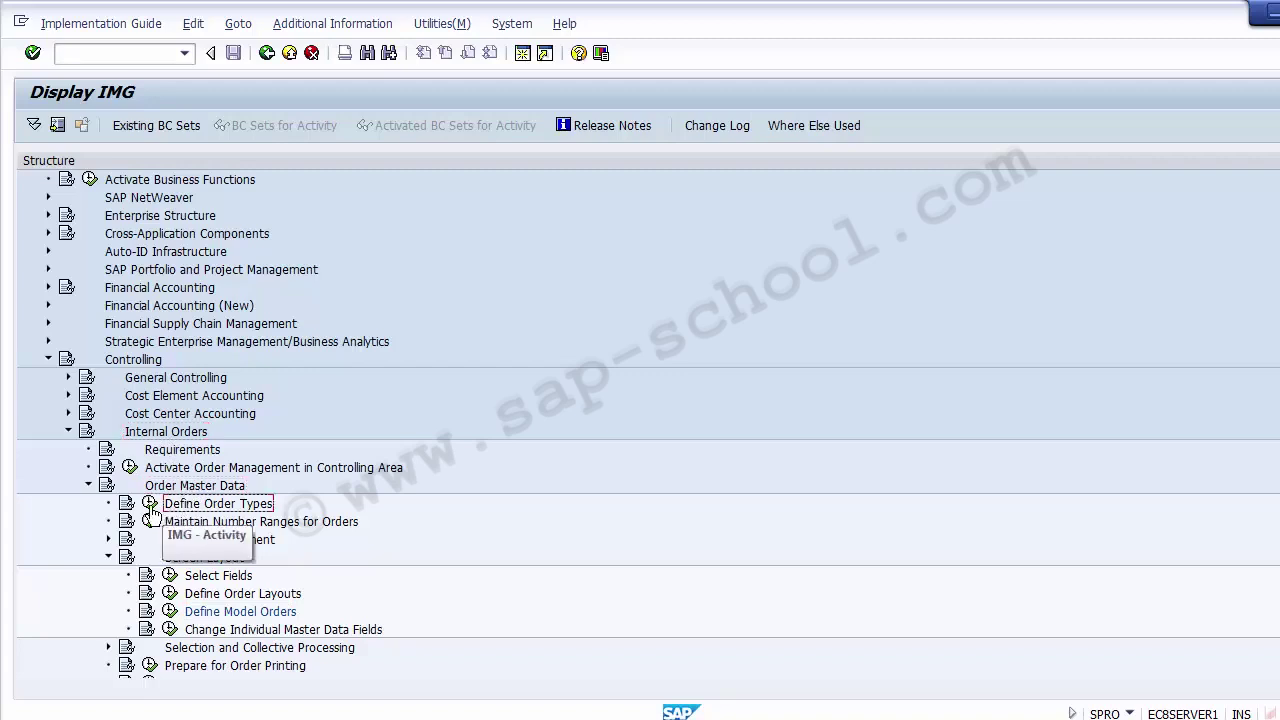
left_click(150, 507)
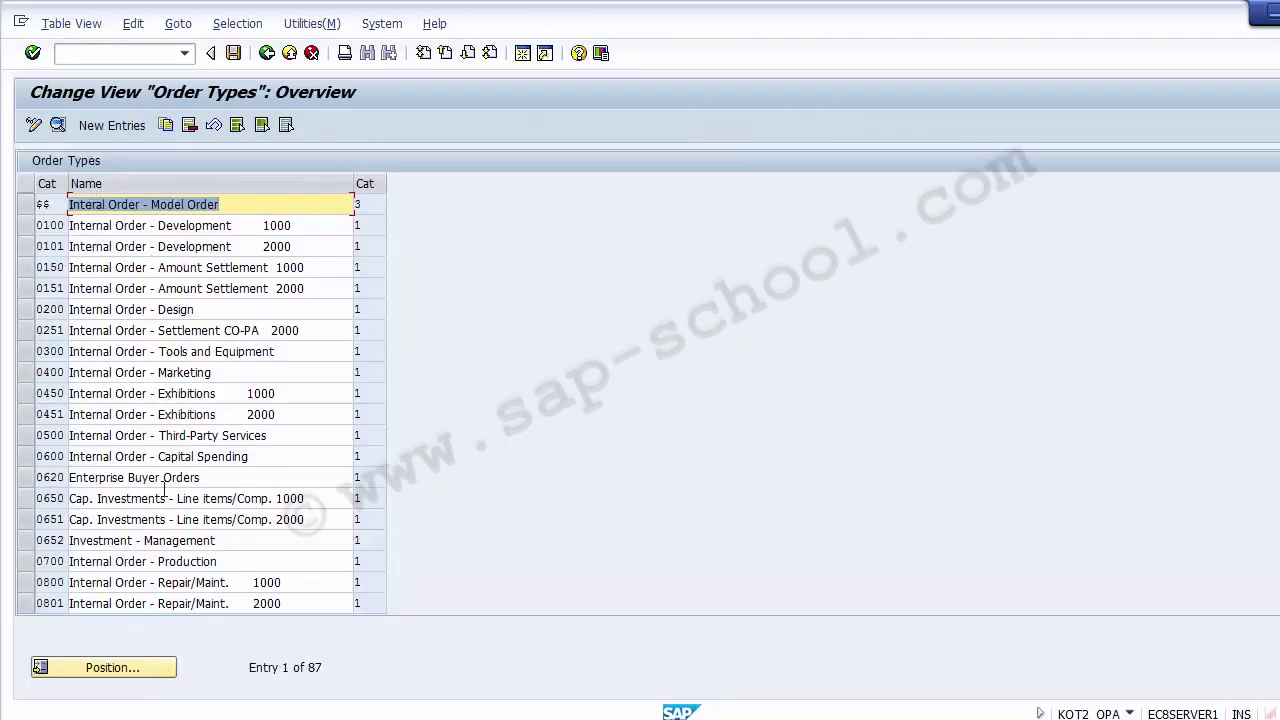
Locate order type 1100 in the order types overview and open its details
left_click(107, 668)
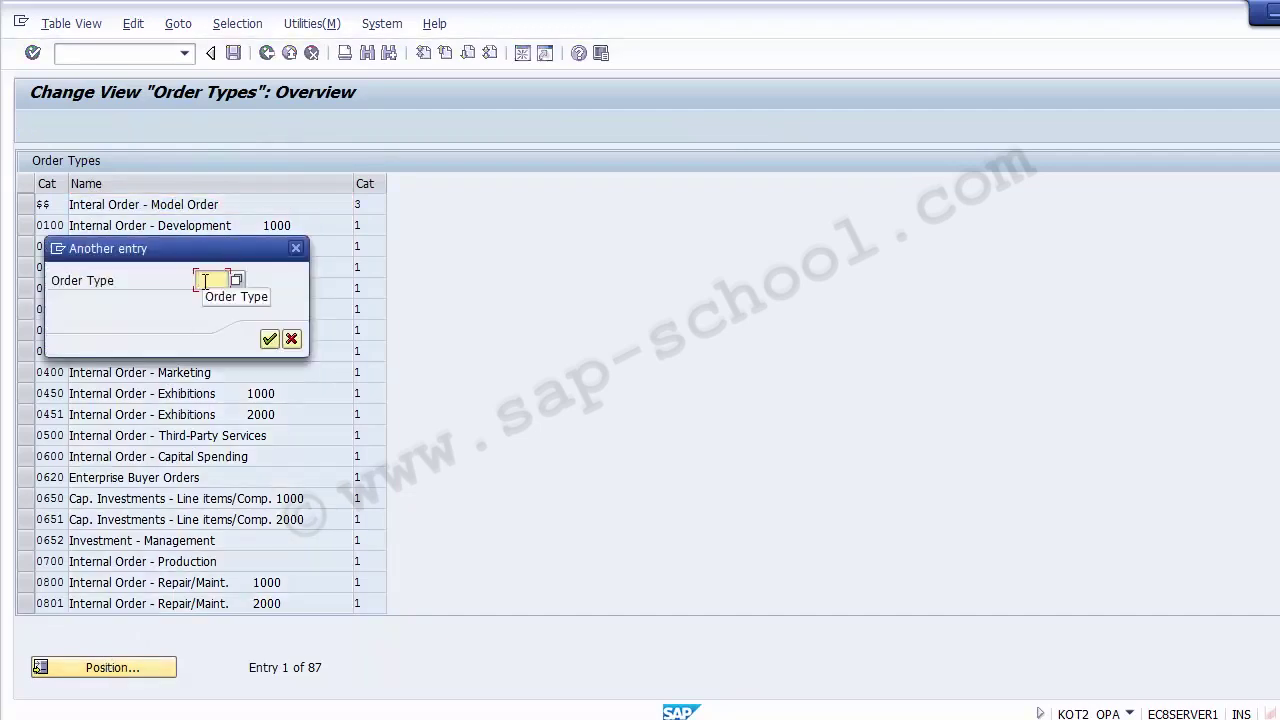
type("1100")
key("Return")
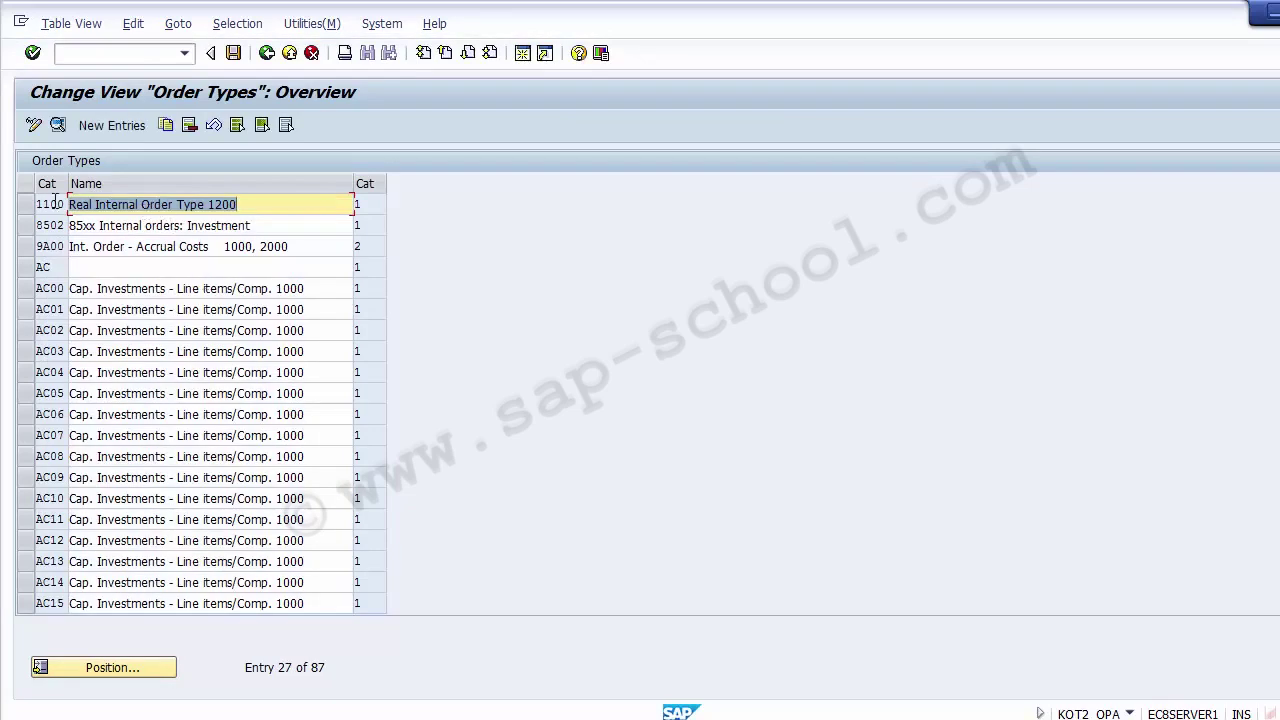
left_click(50, 204)
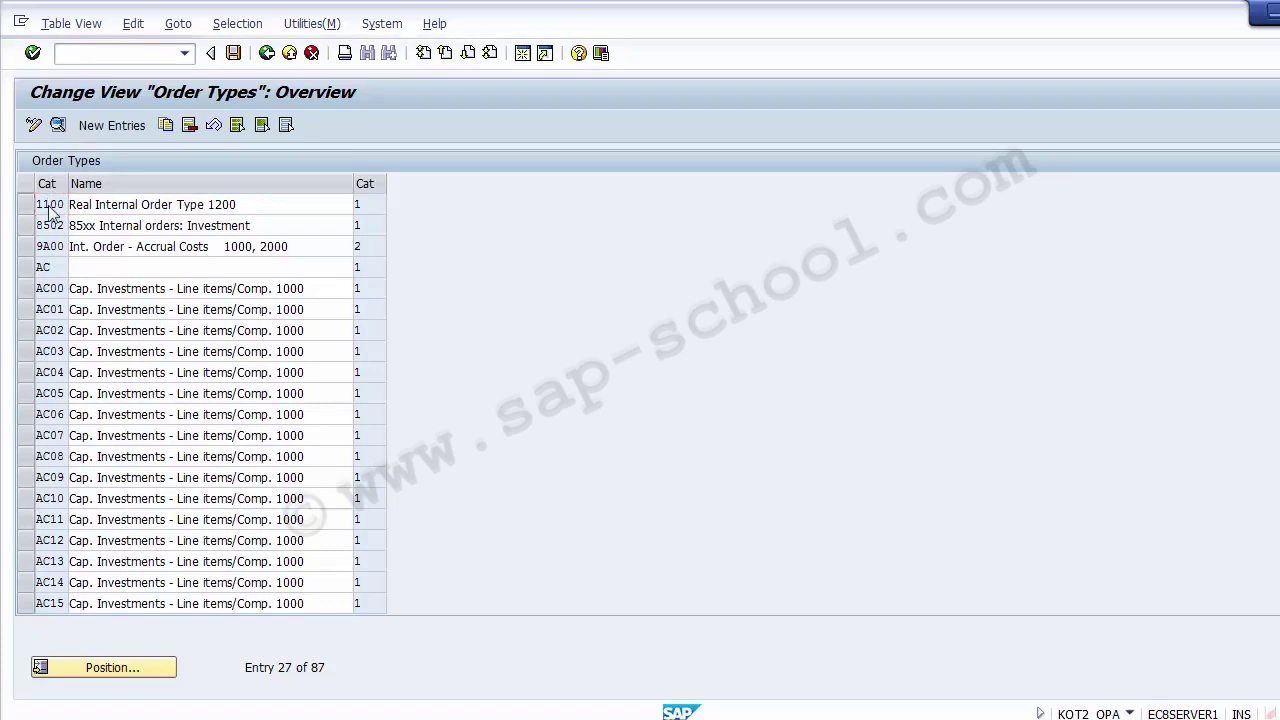
double_click(50, 205)
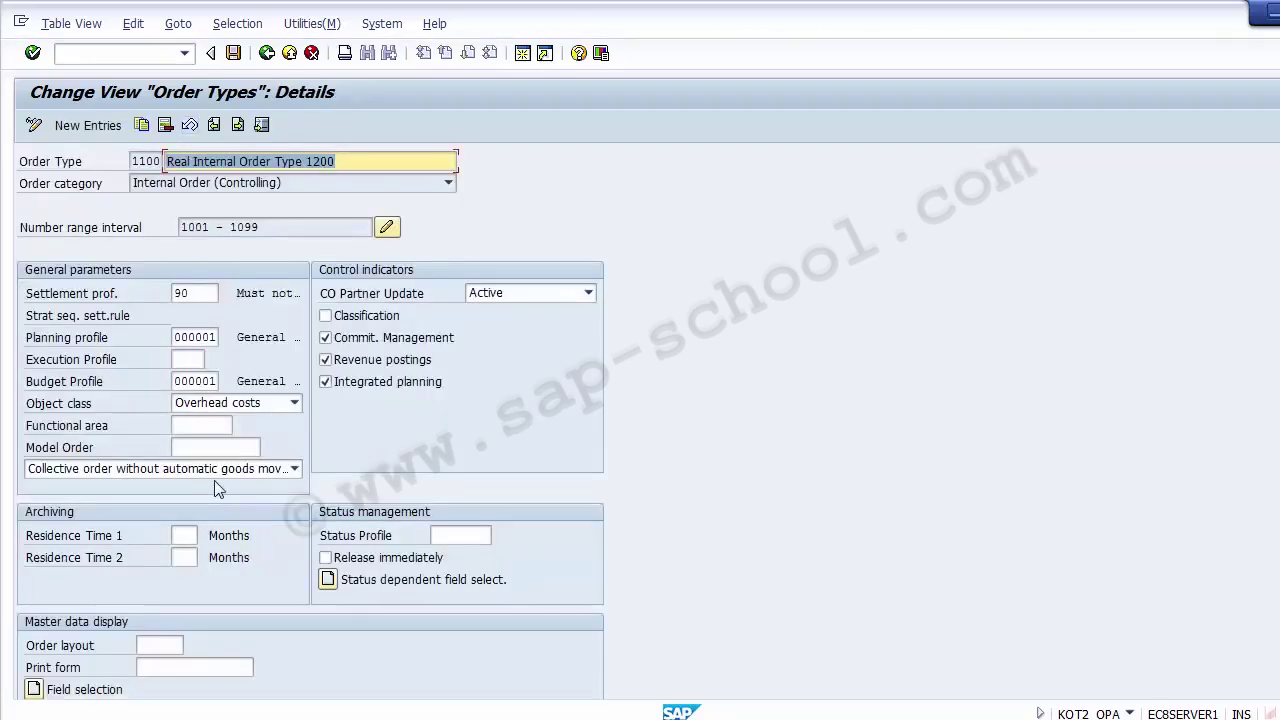
Assign model order $1100 from controlling area Z100 to order type 1100 and save it to the FICO Configurations request
left_click(195, 449)
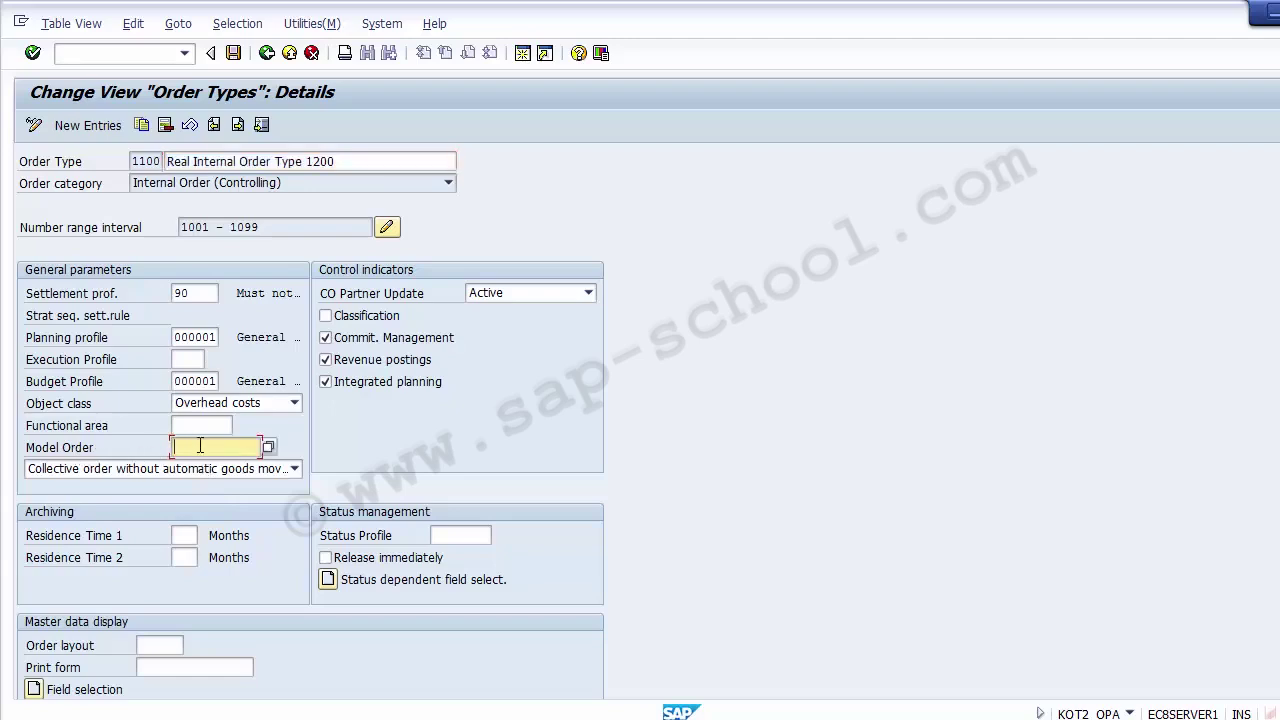
left_click(268, 448)
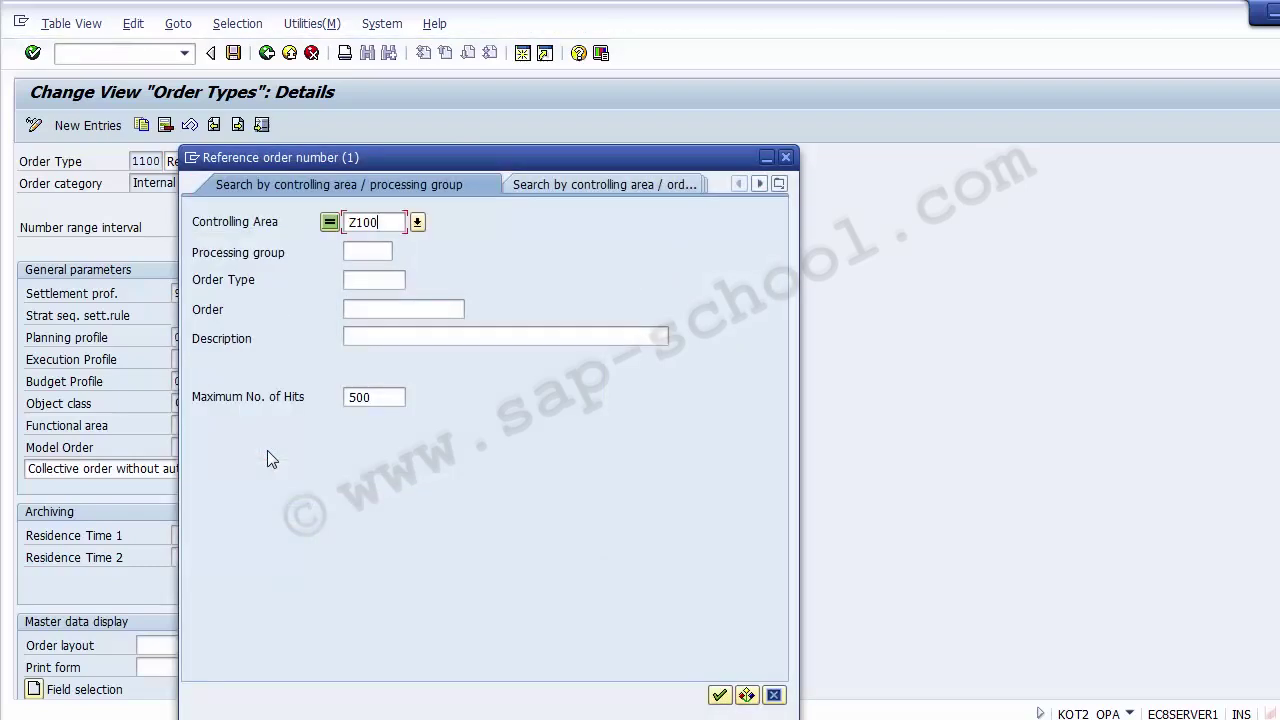
left_click(719, 695)
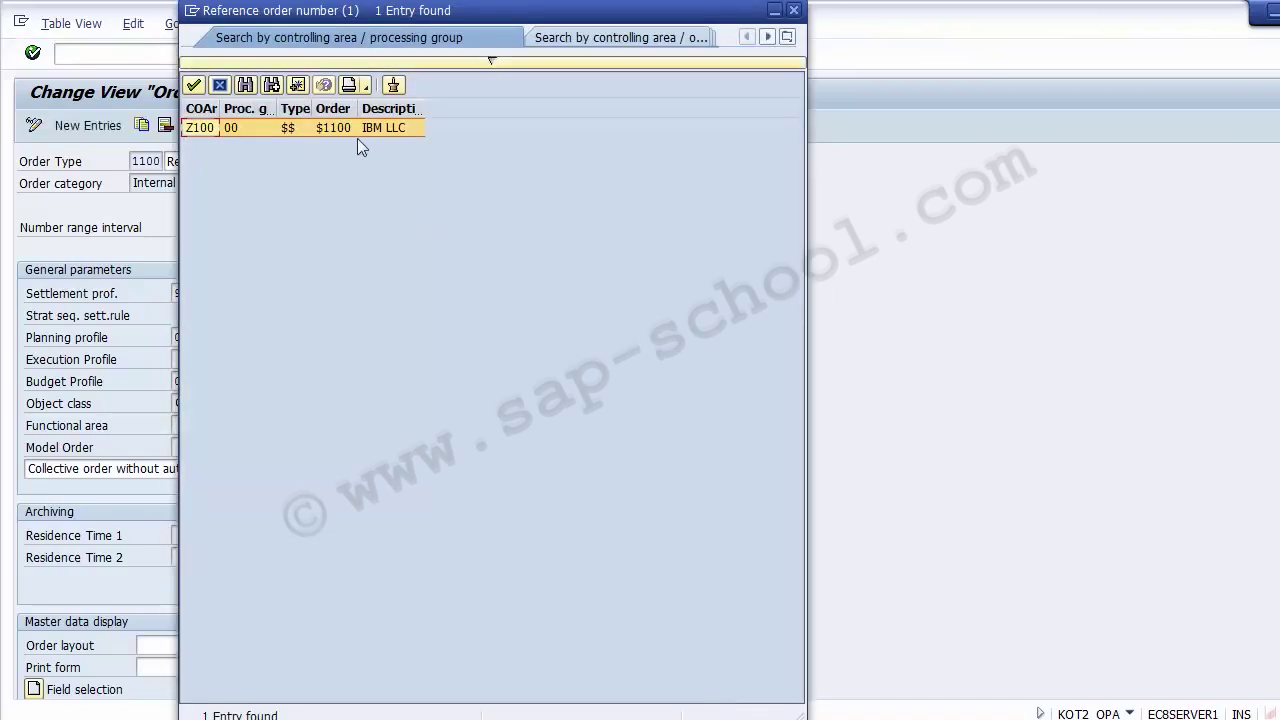
left_click(380, 136)
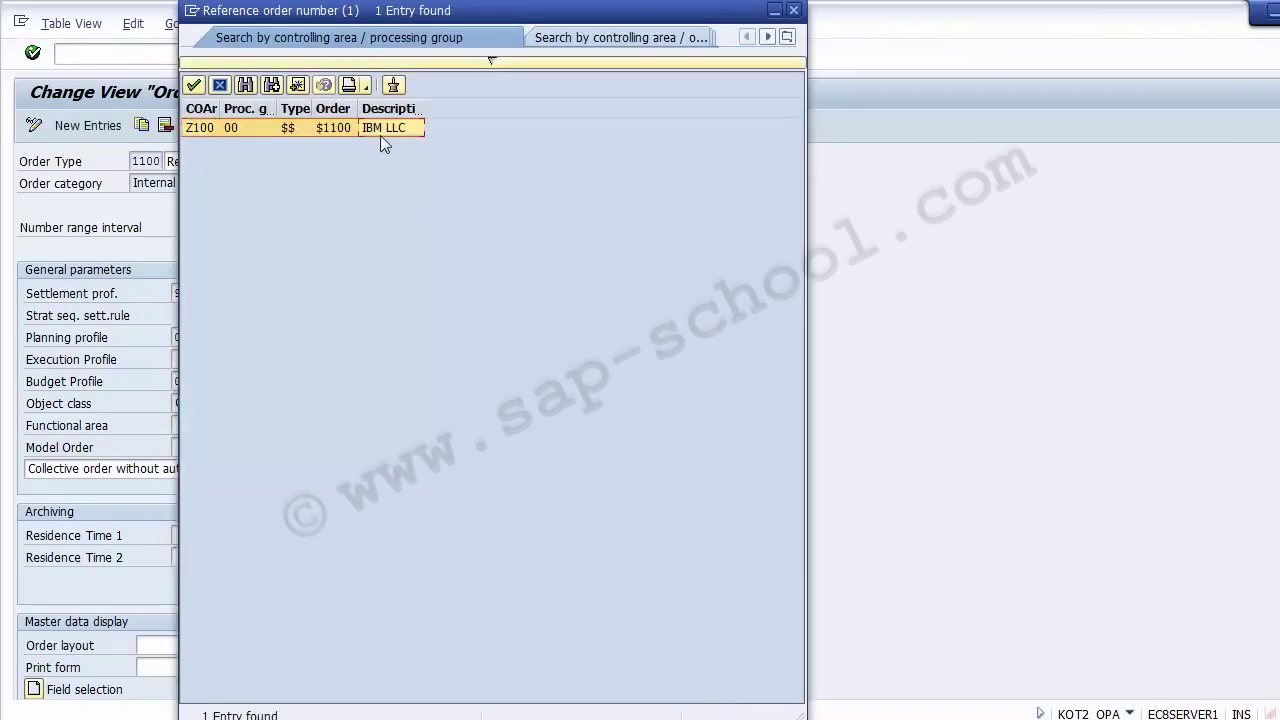
double_click(324, 130)
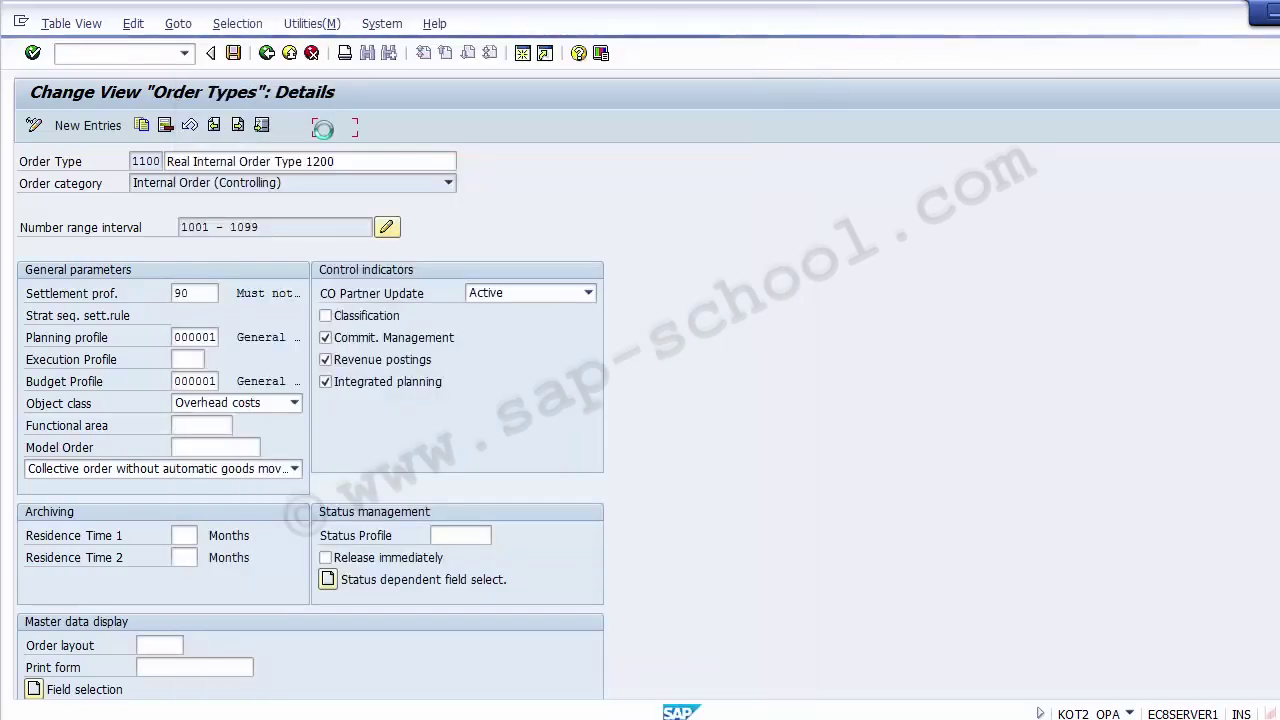
left_click(233, 55)
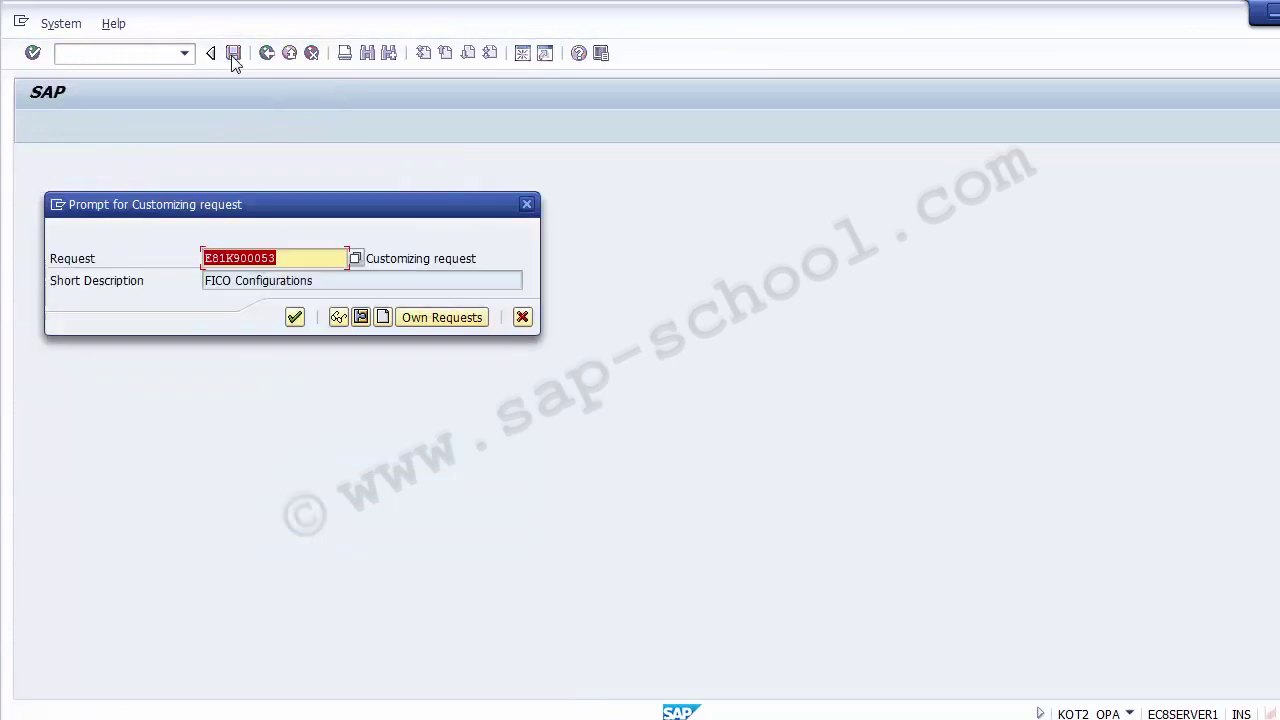
left_click(296, 317)
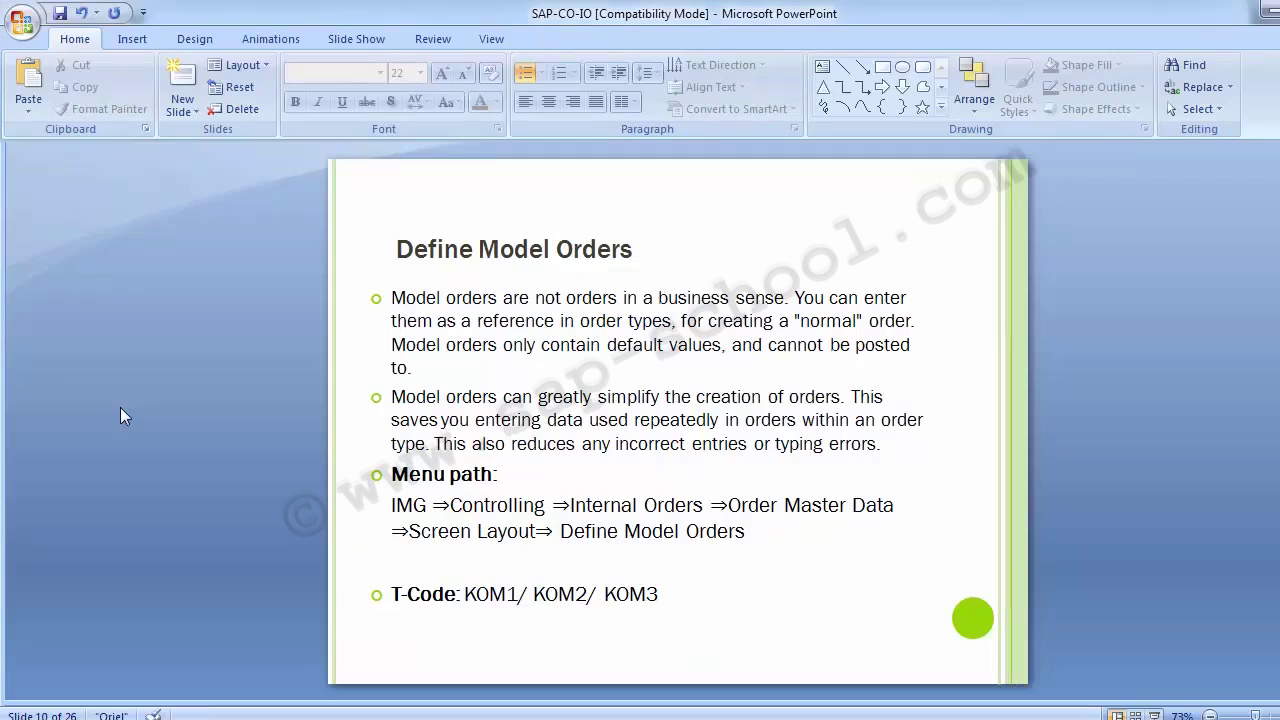
Switch to the PowerPoint slides and read the menu path on the Creation of Internal Order Groups slide
scroll(120, 407, "down", 1)
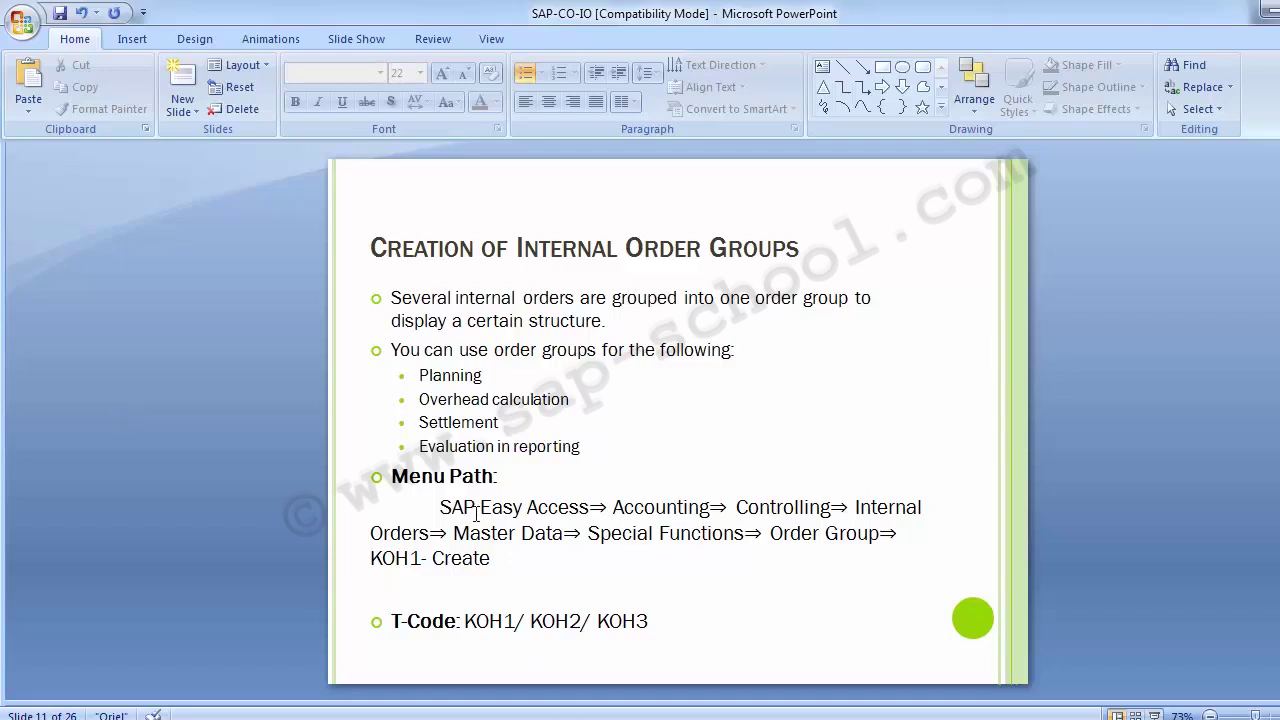
left_click(496, 561)
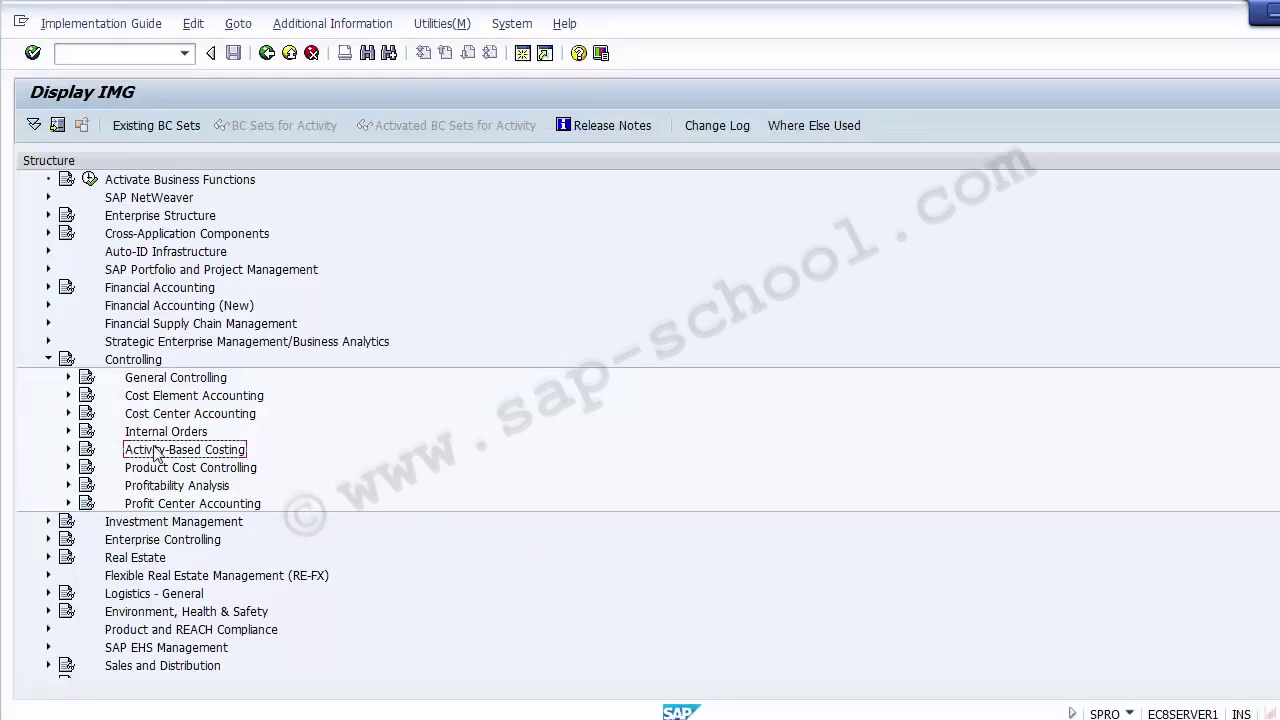
Switch to SAP and look through Internal Orders and Order Master Data in the implementation guide, checking the path against the slide
double_click(158, 432)
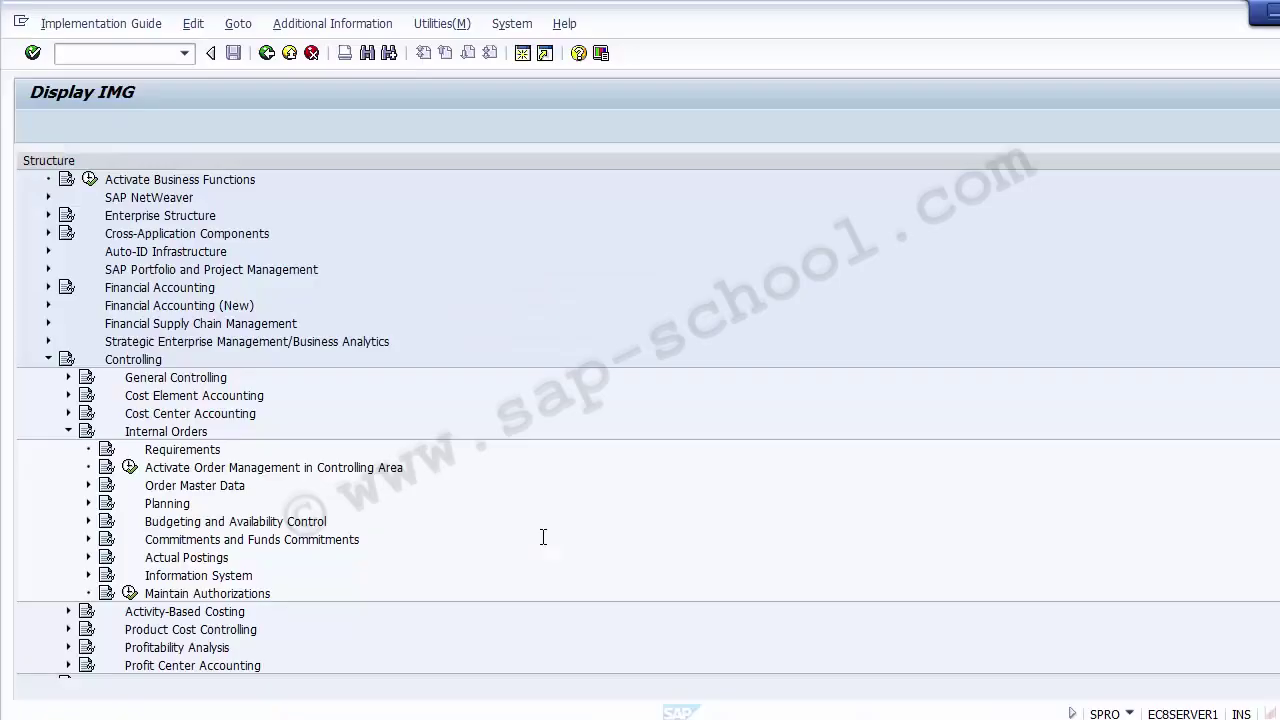
left_click(170, 486)
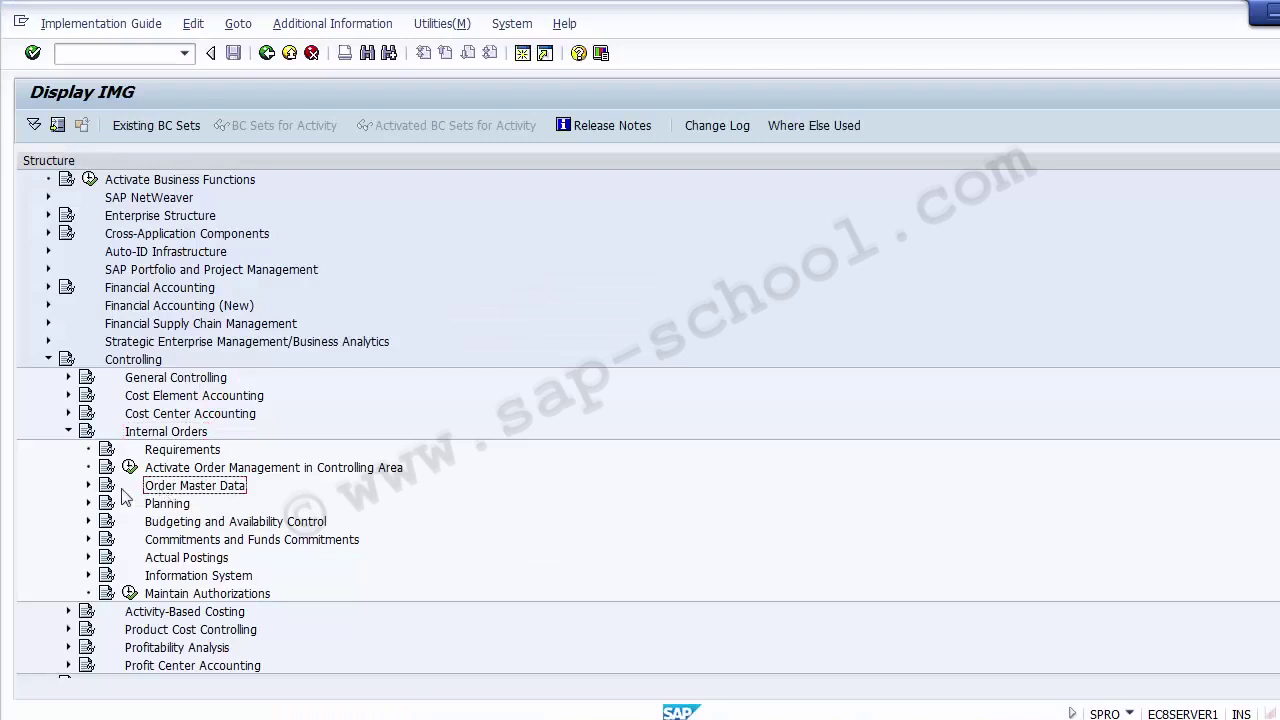
left_click(88, 485)
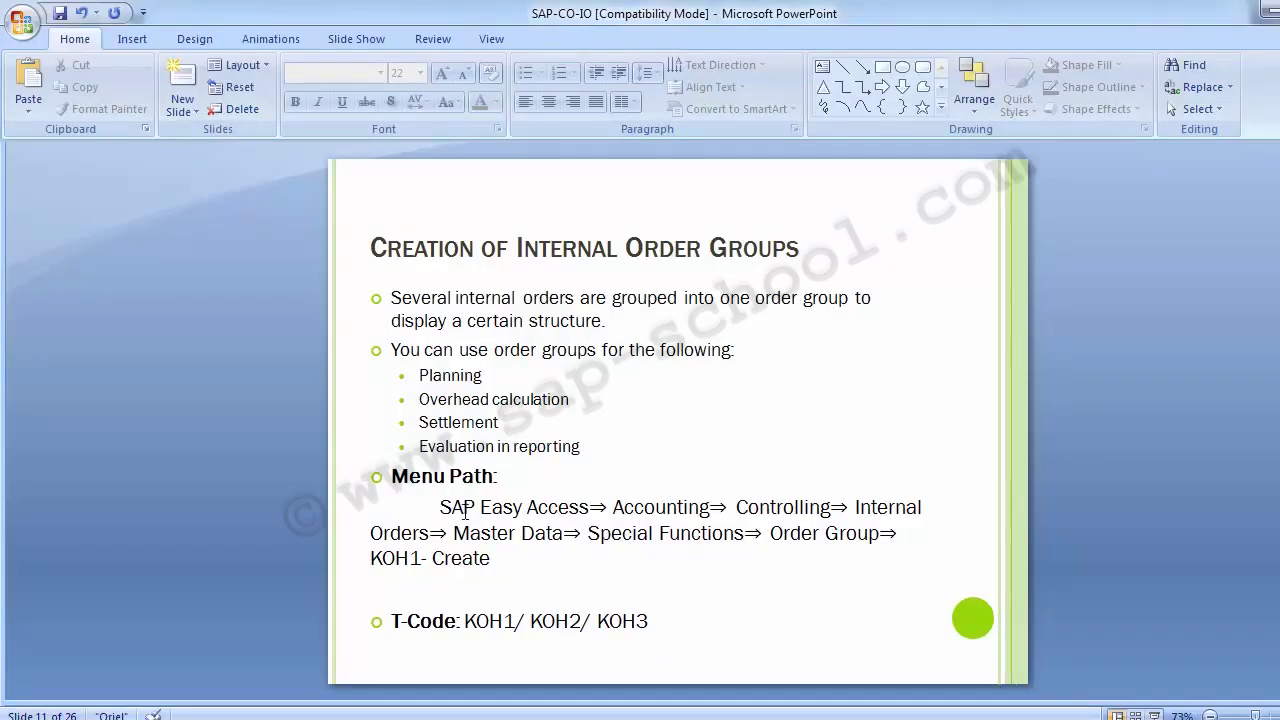
key("alt+Tab")
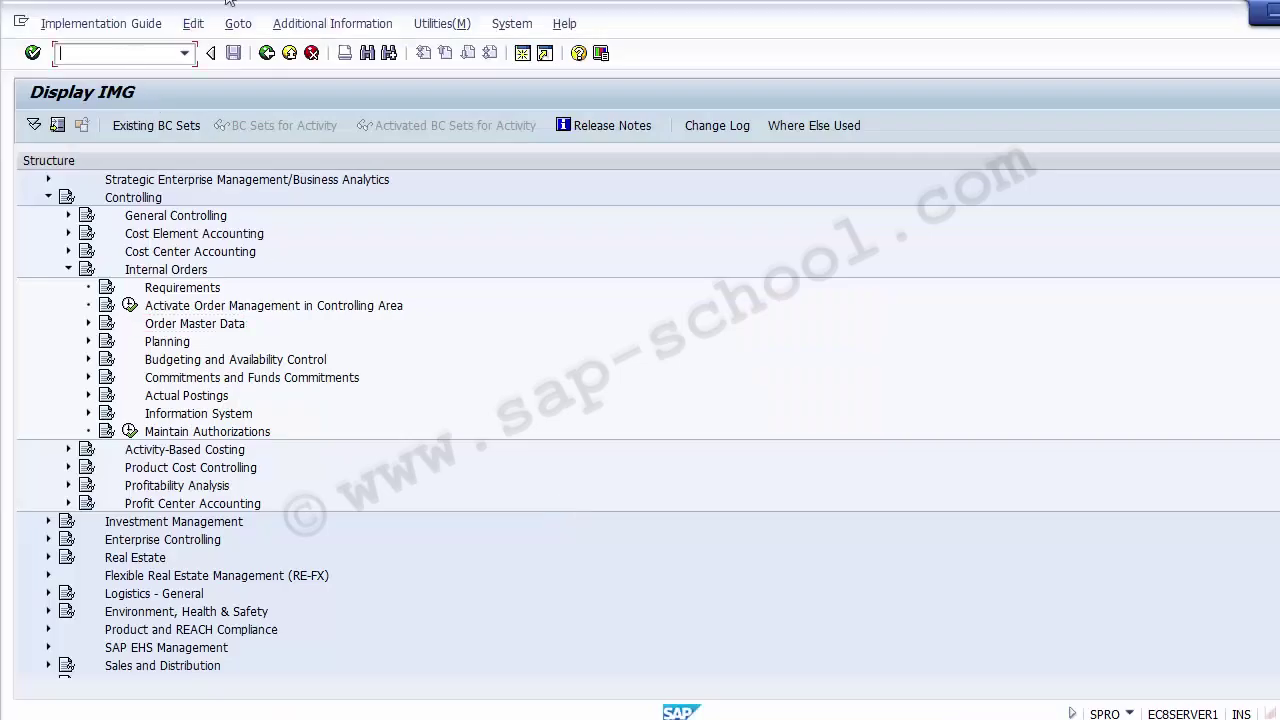
Open a new SAP session and expand the SAP menu down to Accounting, Controlling, Internal Orders, Master Data
left_click(518, 57)
key("alt+Tab")
key("alt+Tab")
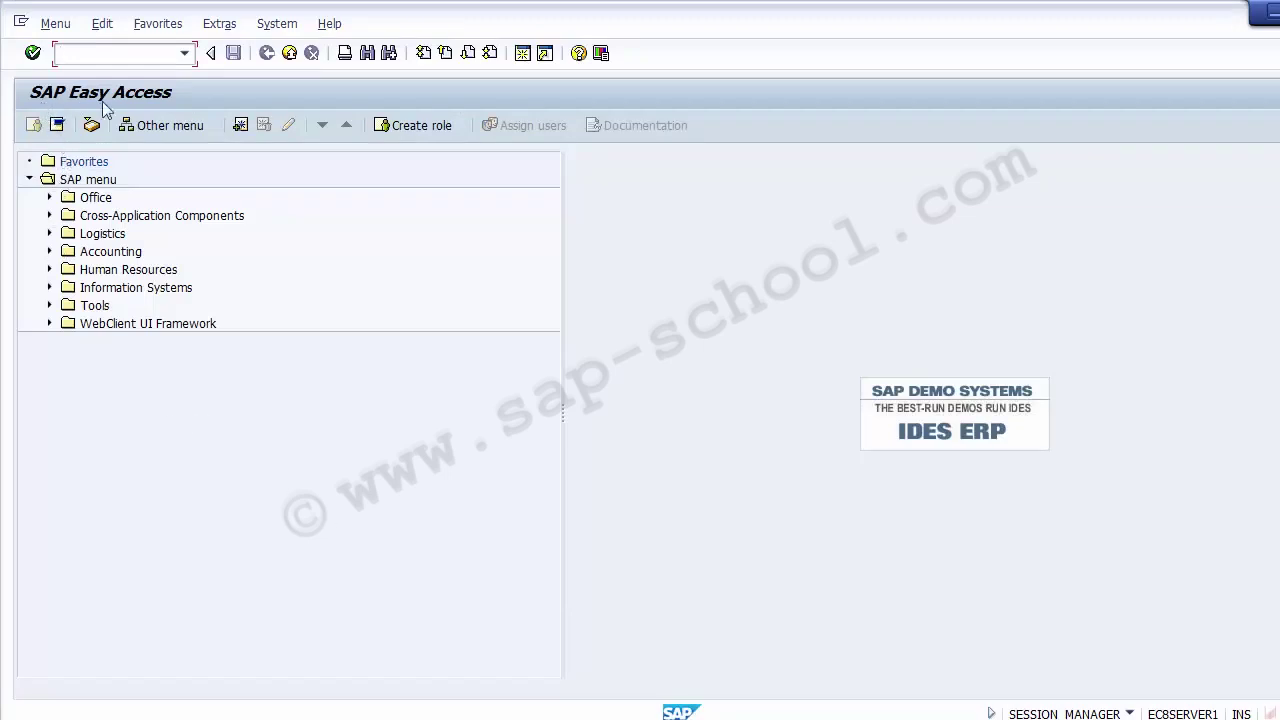
left_click(50, 251)
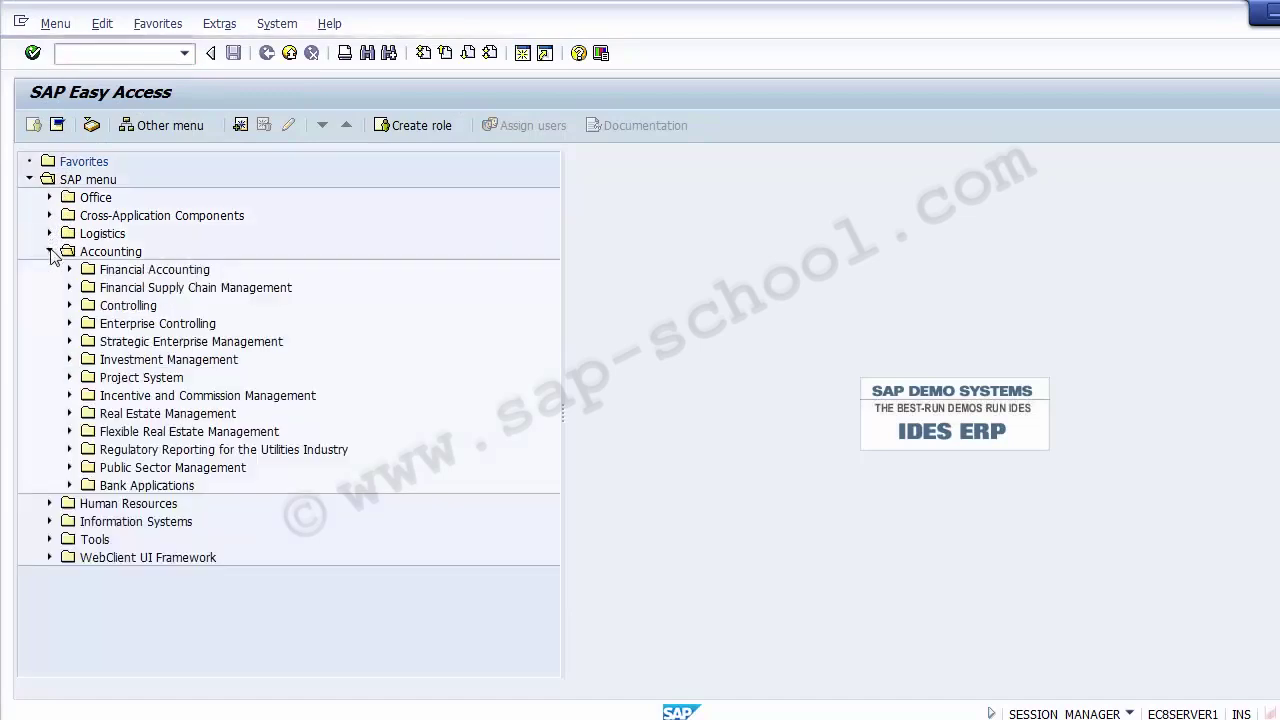
left_click(68, 307)
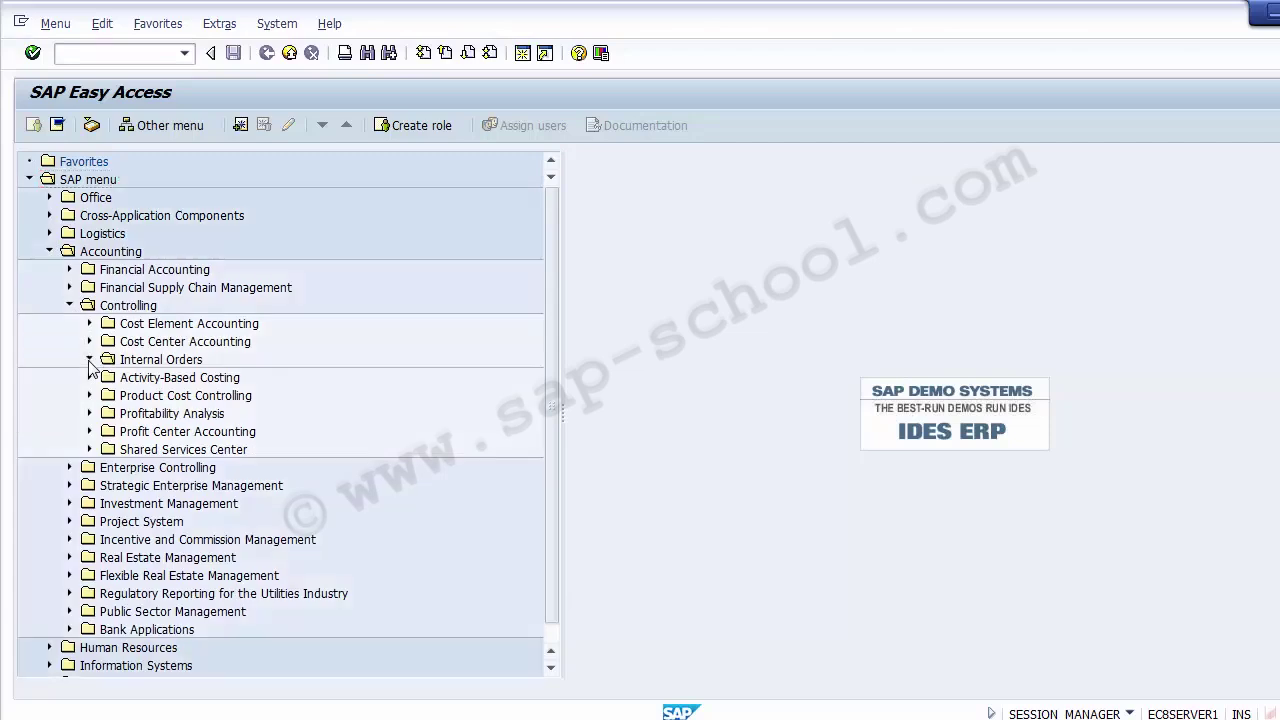
left_click(89, 360)
left_click(109, 378)
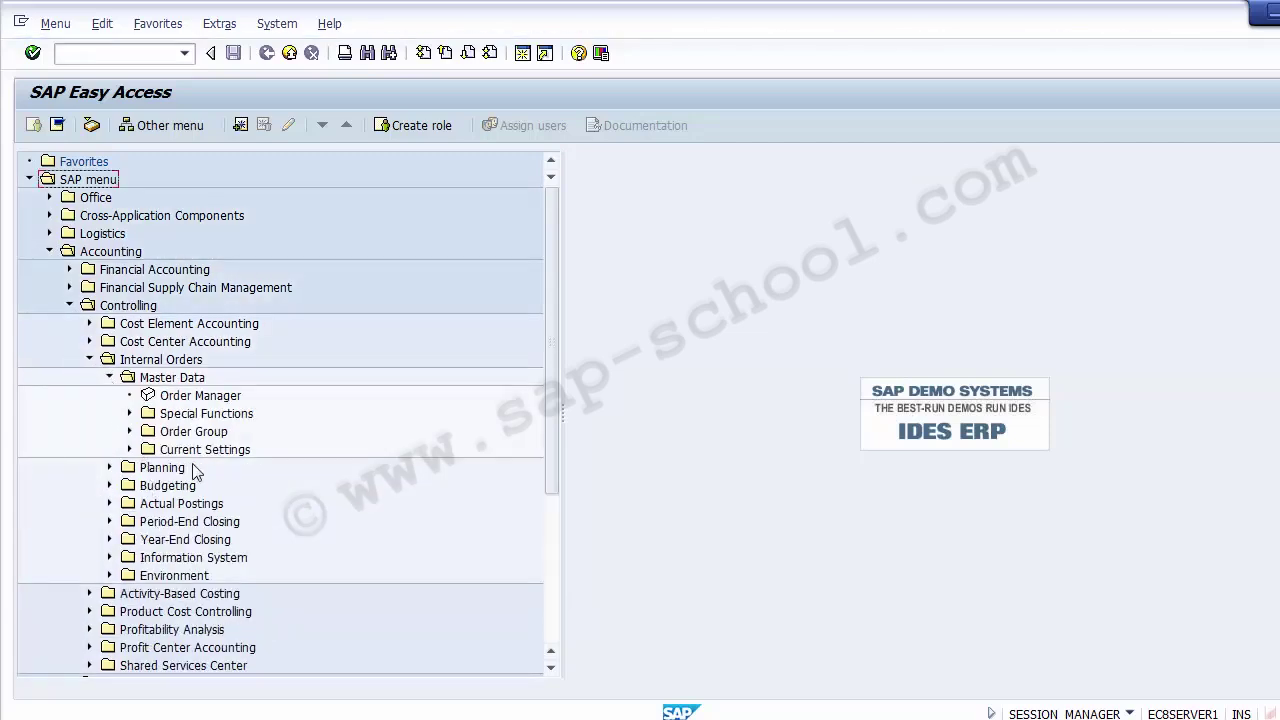
Check the Special Functions order entries under Master Data, collapse them, and expand the Order Group folder
left_click(186, 433)
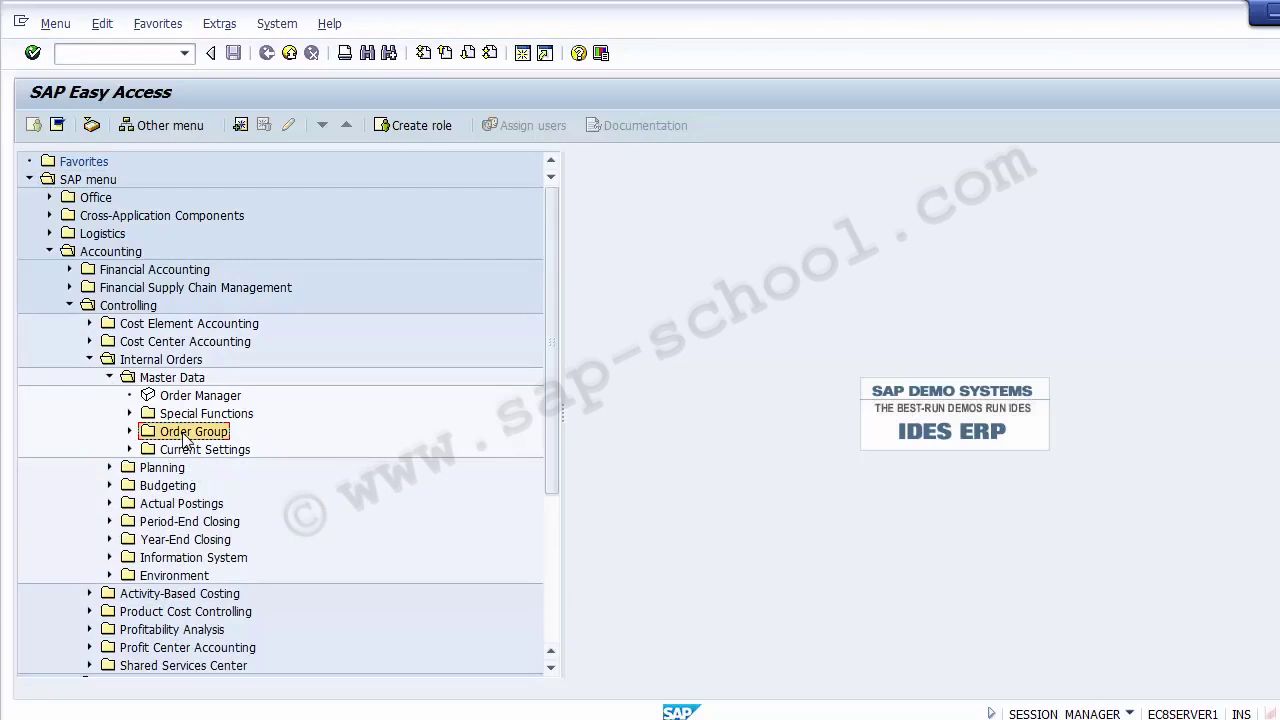
left_click(129, 413)
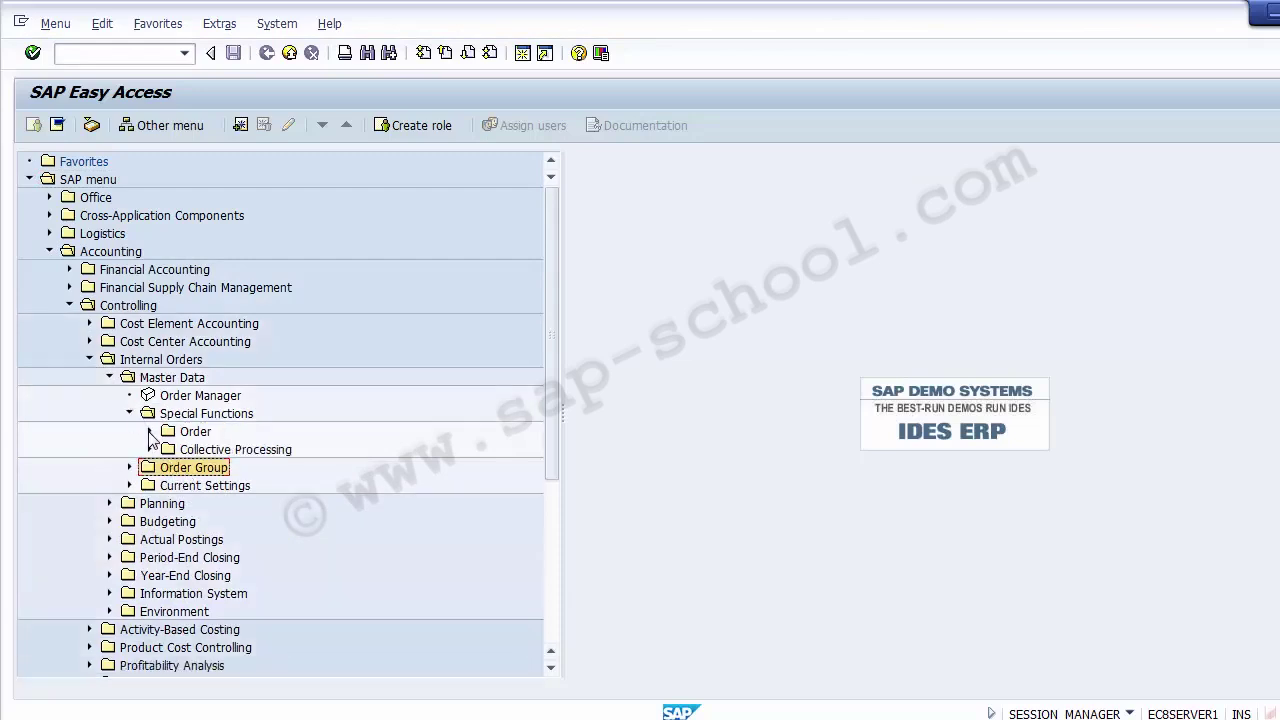
left_click(149, 431)
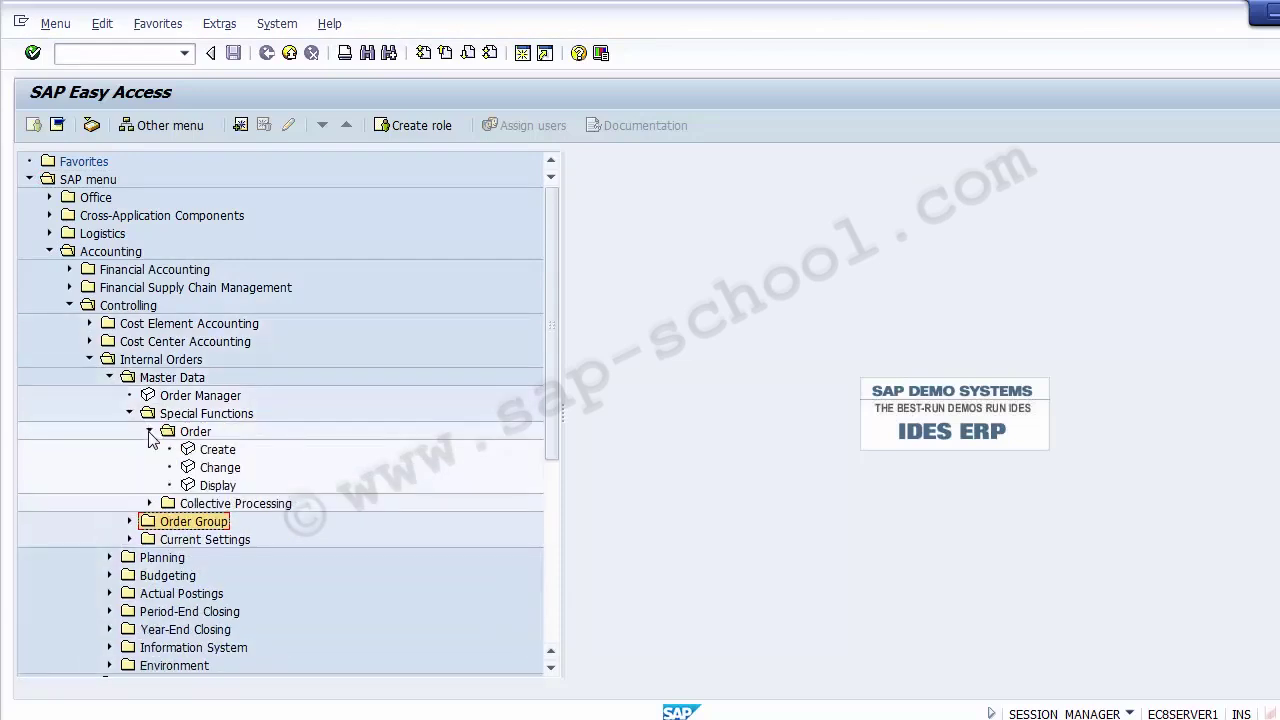
left_click(149, 432)
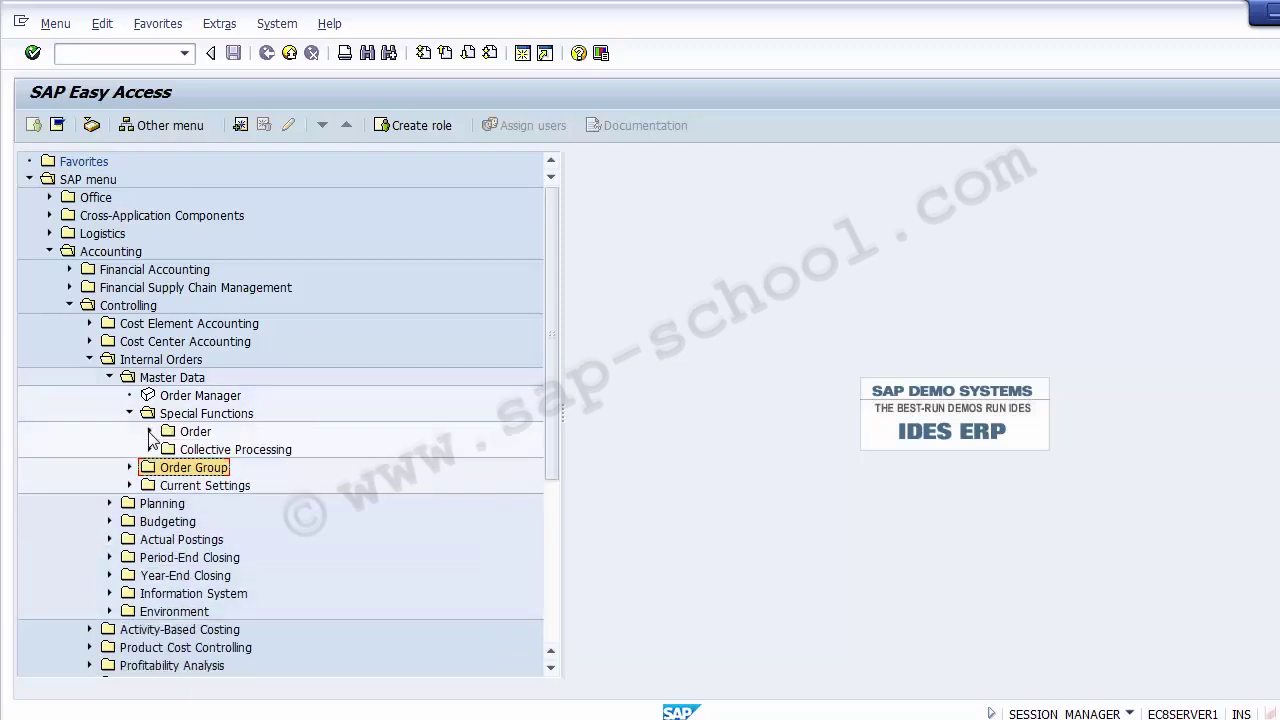
left_click(129, 413)
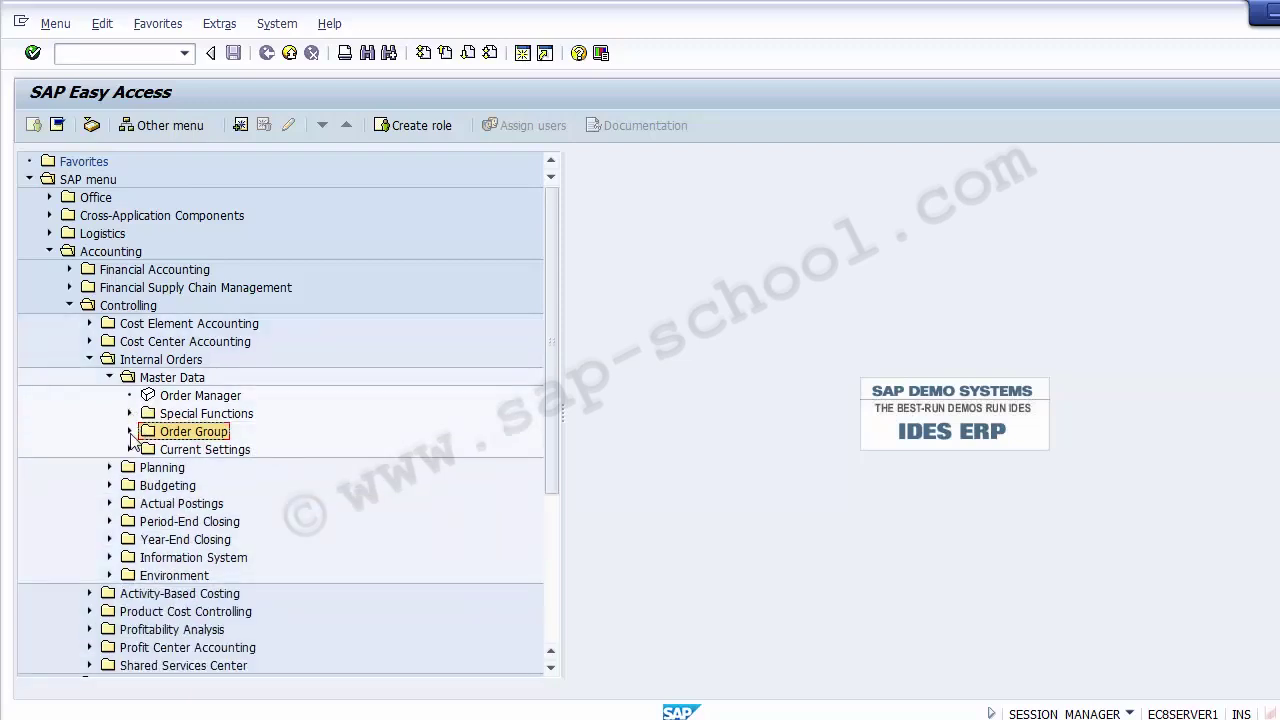
left_click(163, 379)
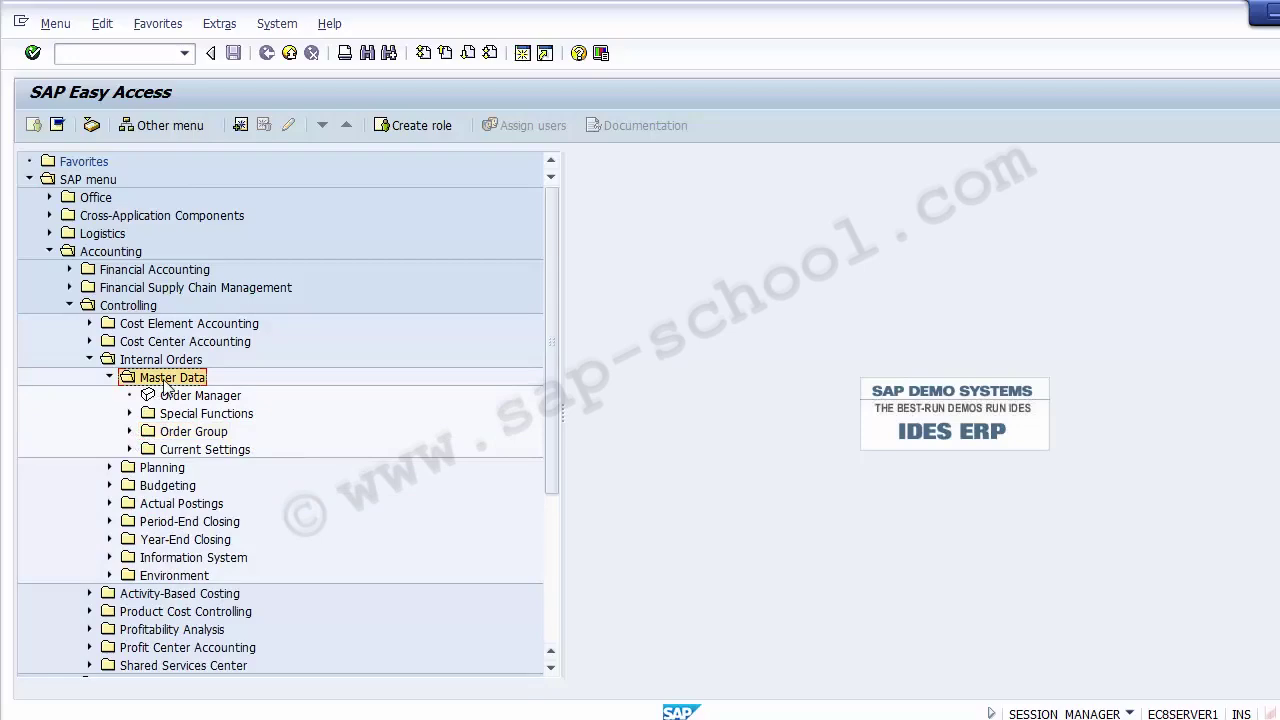
left_click(129, 431)
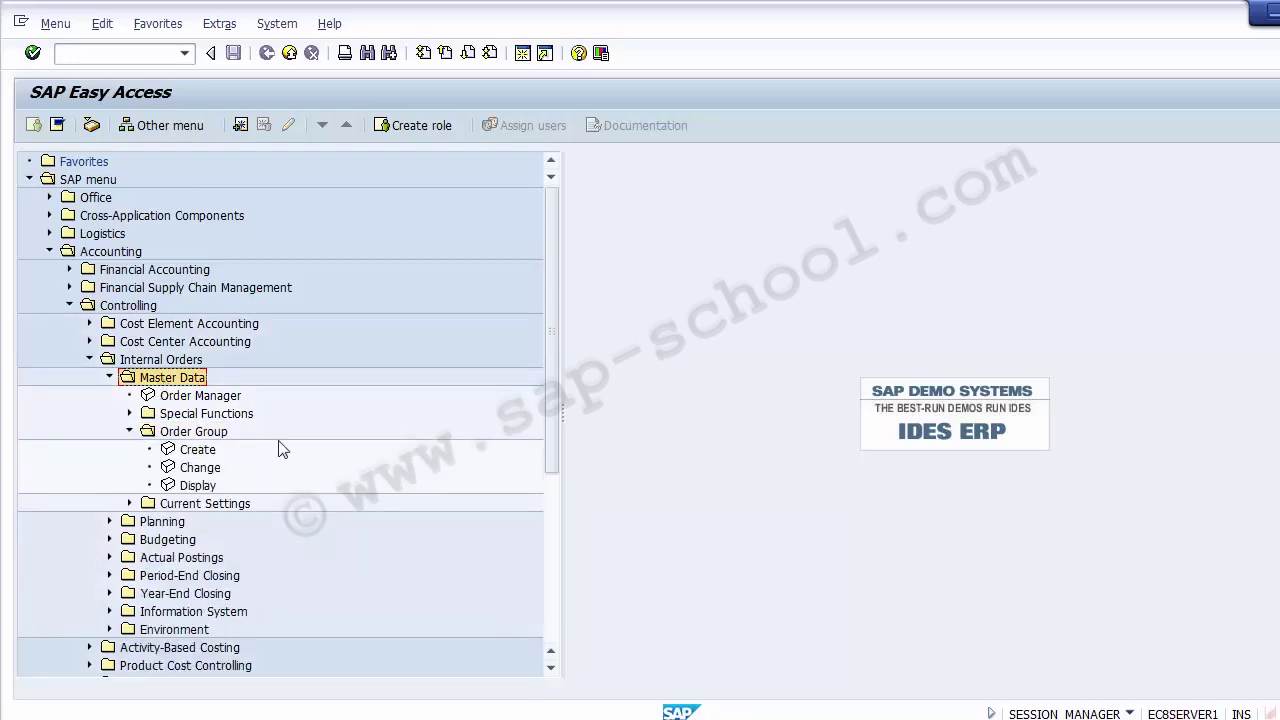
Switch to PowerPoint and remove the "KOH1-" prefix before Create in the menu path of the Creation of Internal Order Groups slide
key("alt+Tab")
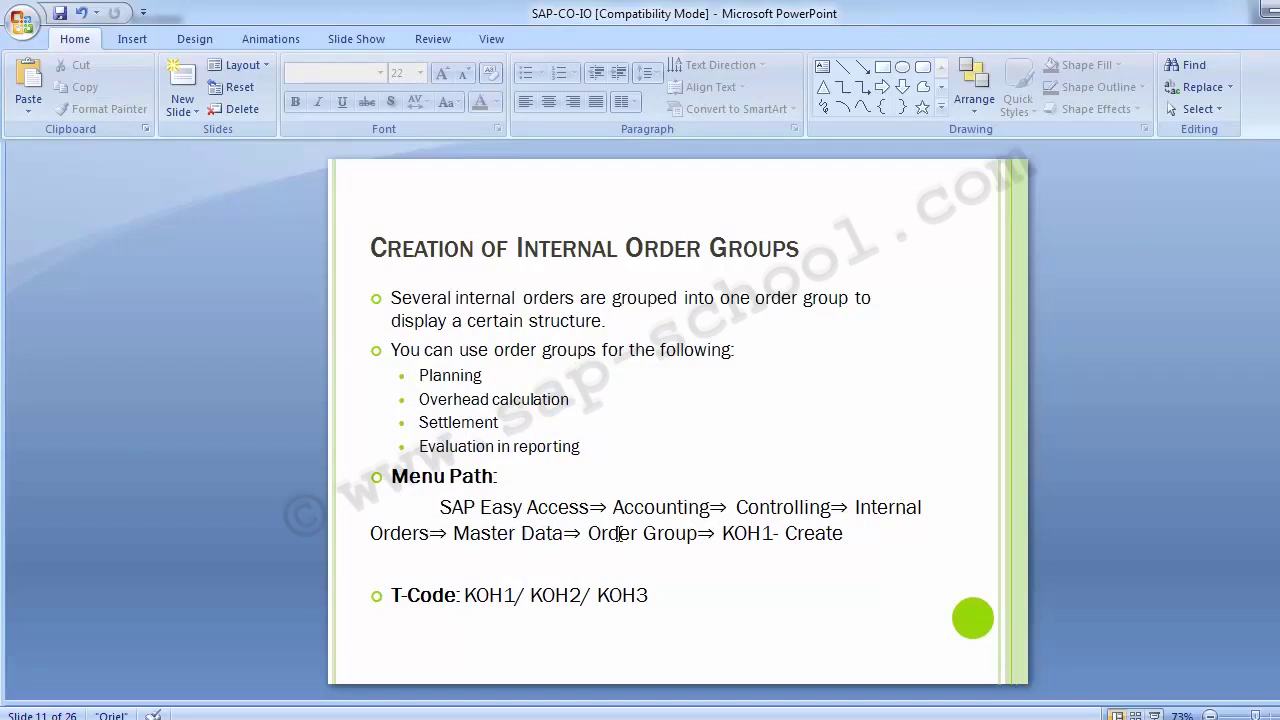
left_click(770, 533)
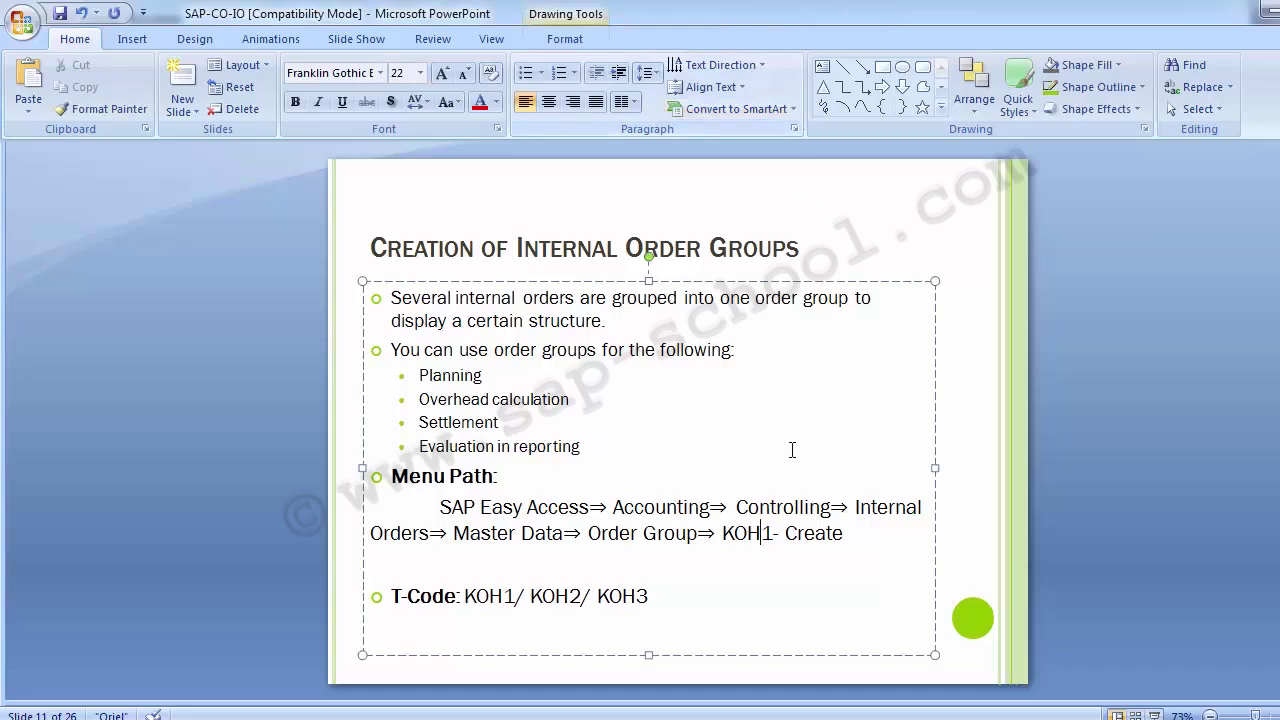
left_click(786, 533)
key("BackSpace")
key("BackSpace")
key("BackSpace")
key("BackSpace")
key("BackSpace")
key("BackSpace")
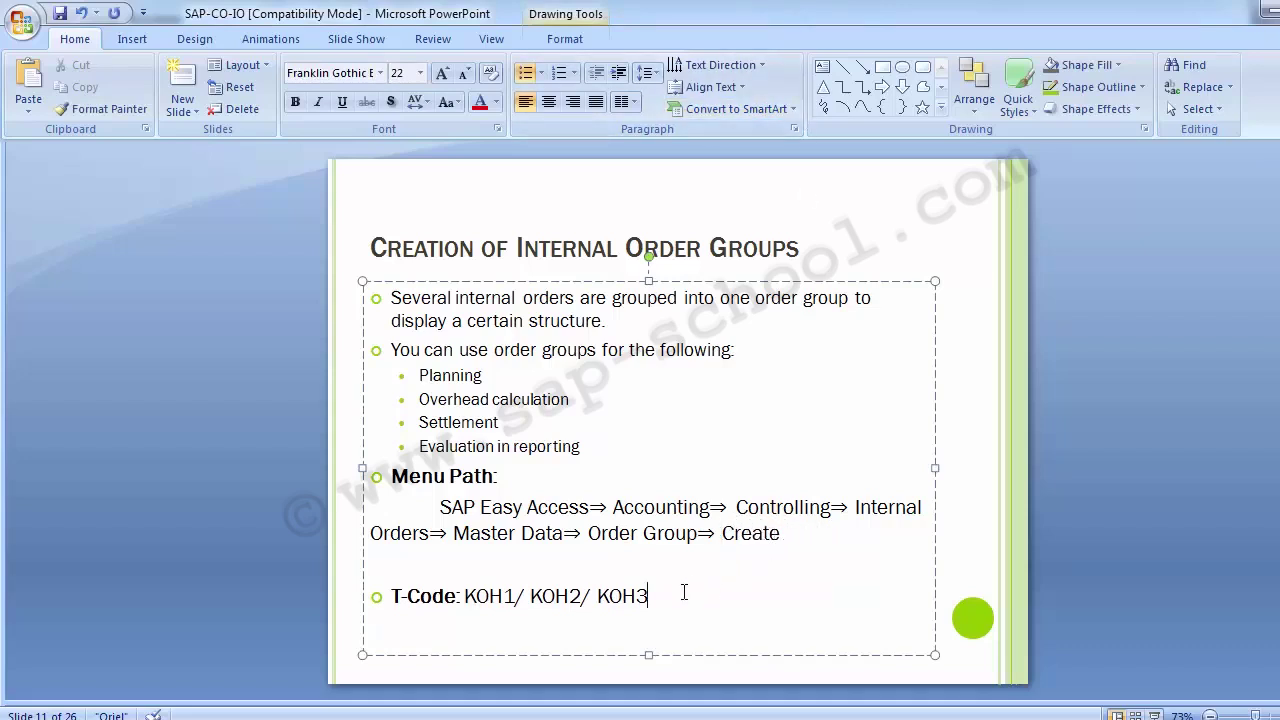
left_click(171, 512)
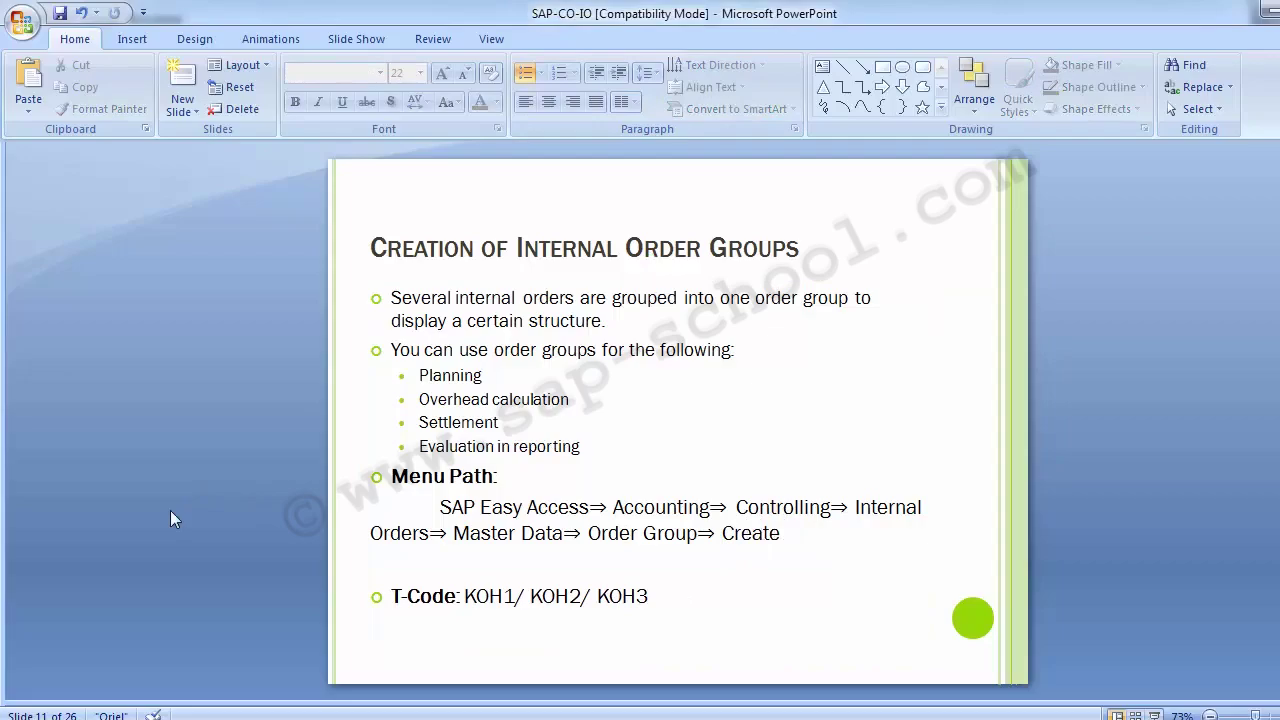
Switch to SAP and start creating order group 12001100 from the Order Group folder, continuing to its structure
key("alt+Tab")
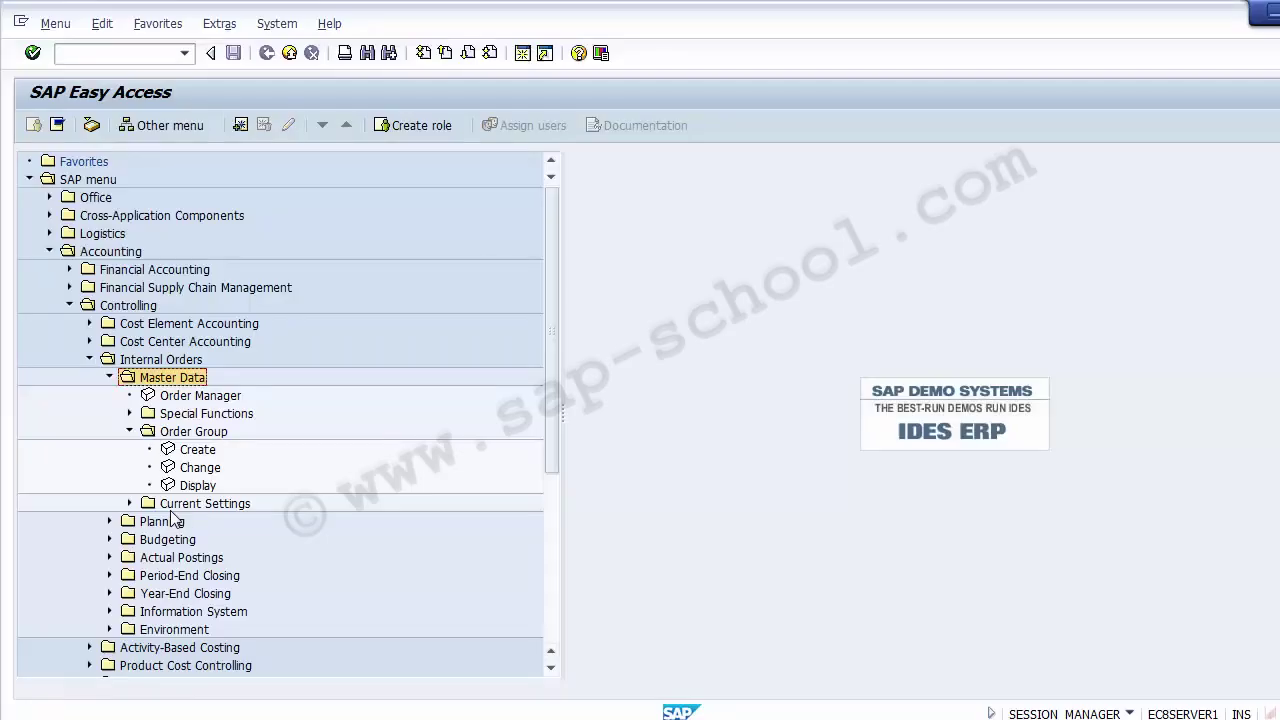
left_click(188, 433)
left_click(202, 451)
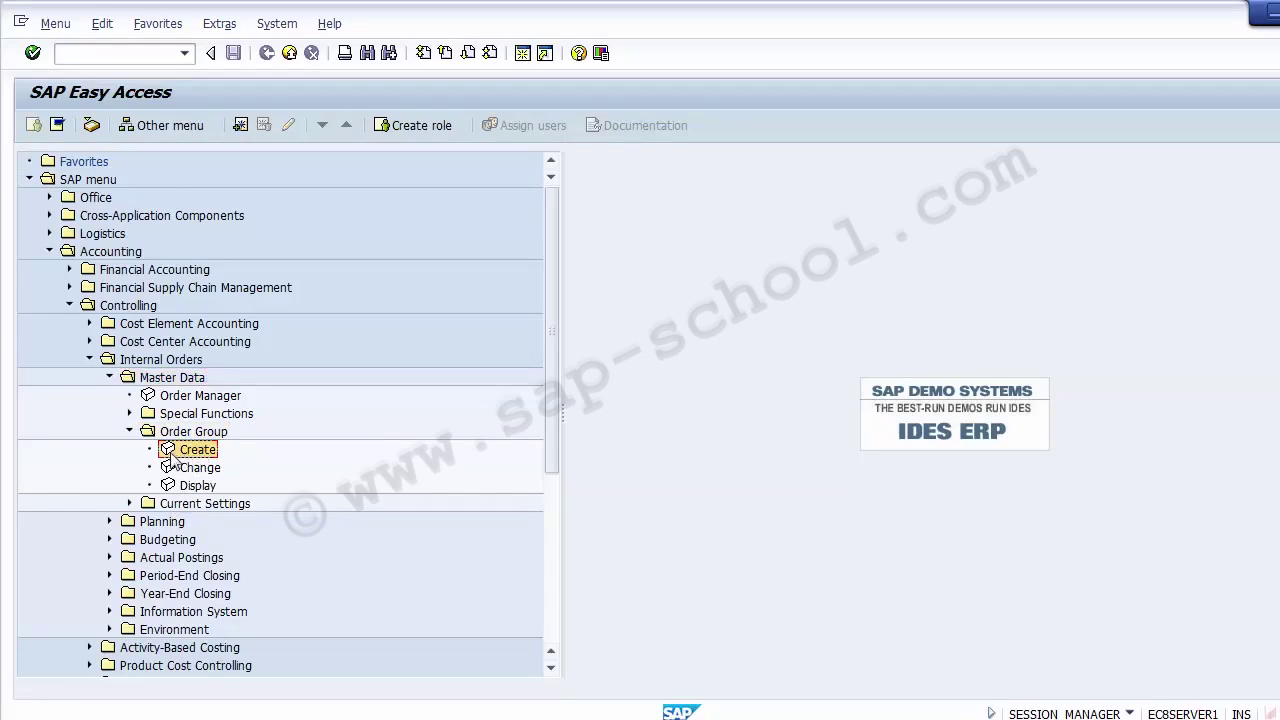
double_click(172, 458)
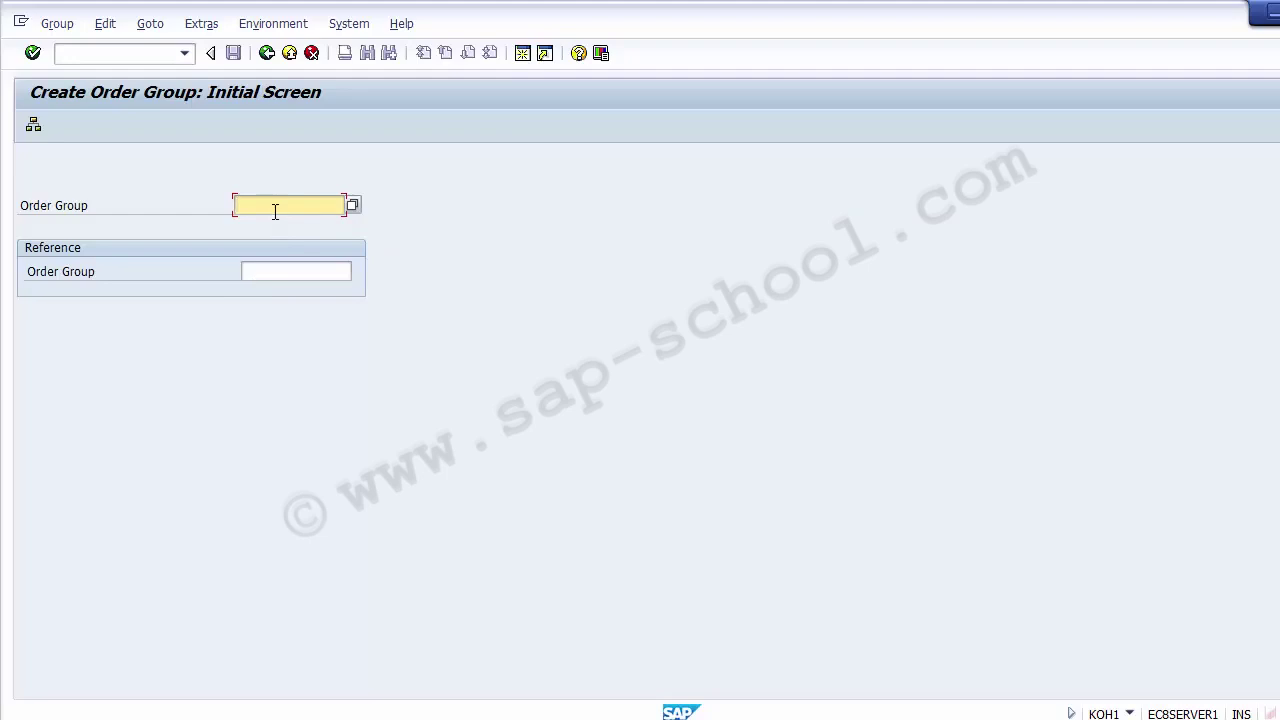
type("12001100")
left_click_drag(266, 208, 306, 206)
key("Return")
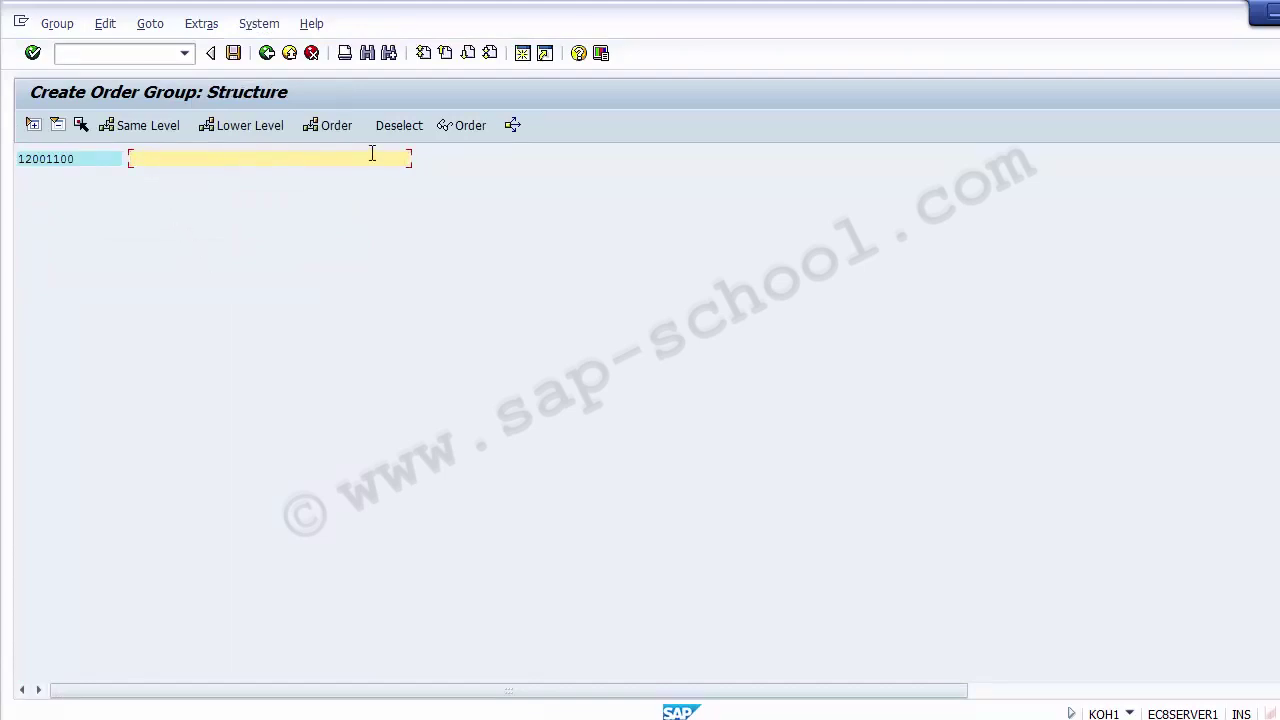
type("Real Internal No. Group")
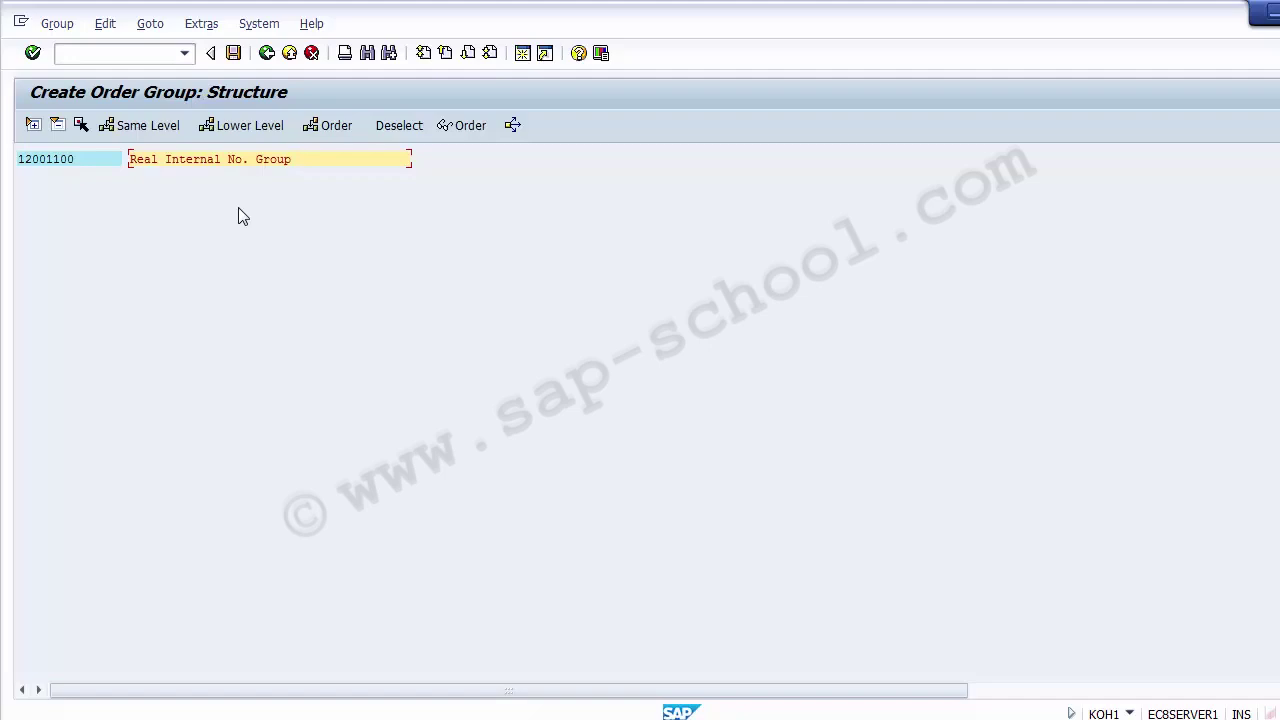
key("BackSpace")
key("BackSpace")
key("BackSpace")
key("BackSpace")
key("BackSpace")
key("BackSpace")
key("BackSpace")
key("BackSpace")
key("BackSpace")
key("BackSpace")
key("BackSpace")
key("BackSpace")
key("BackSpace")
key("BackSpace")
key("BackSpace")
key("BackSpace")
key("BackSpace")
key("BackSpace")
key("BackSpace")
key("BackSpace")
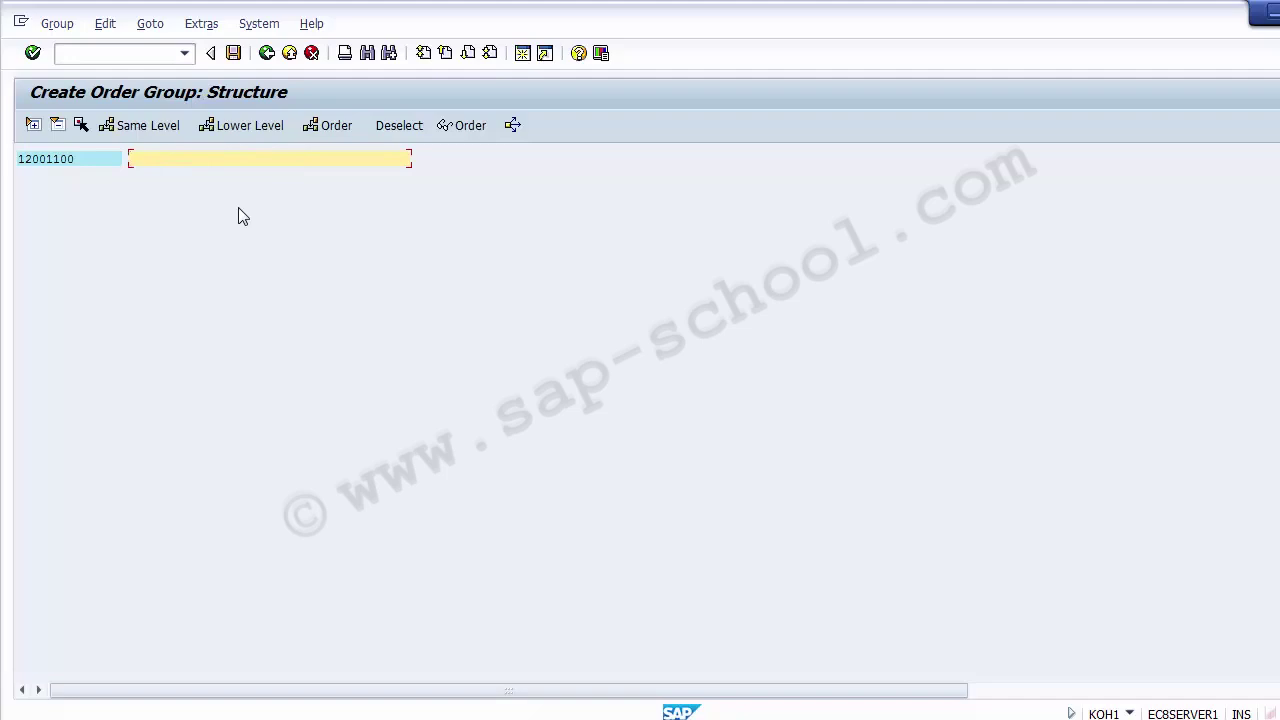
Describe order group 12001100 as Overhead Group, save it, and return to the initial screen
type("Overhead")
left_click(232, 55)
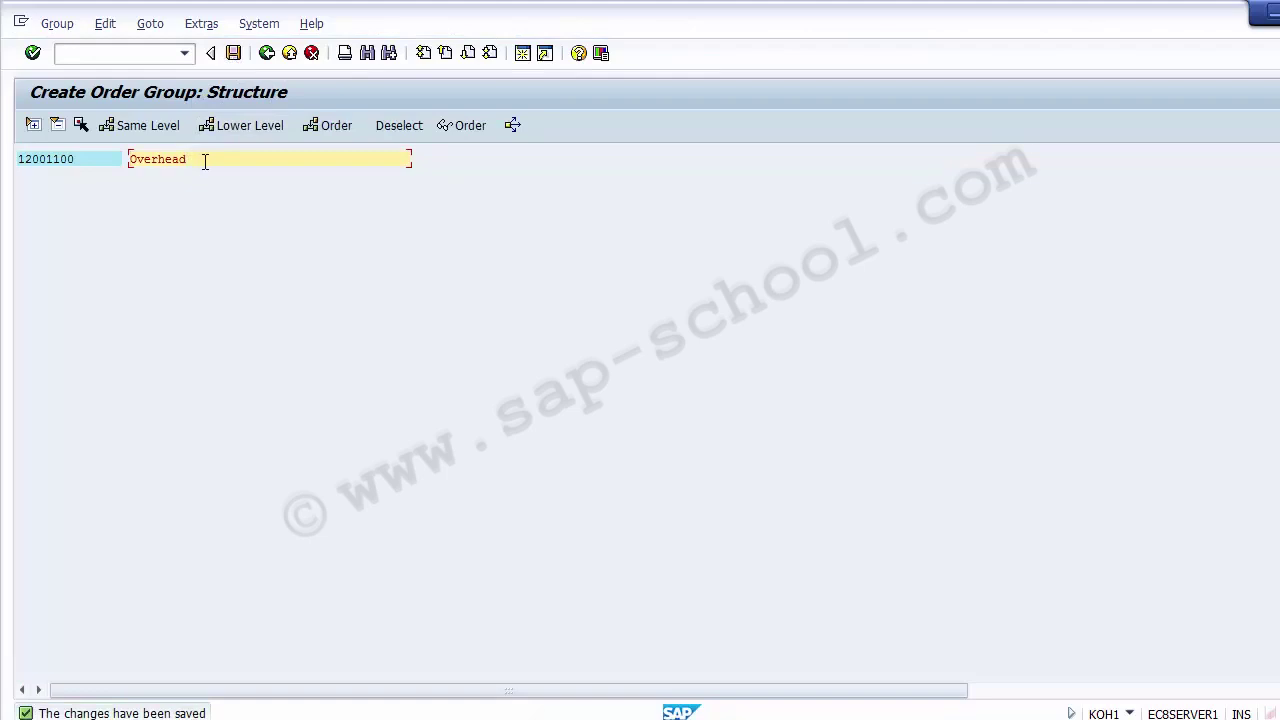
type("Group")
left_click(235, 58)
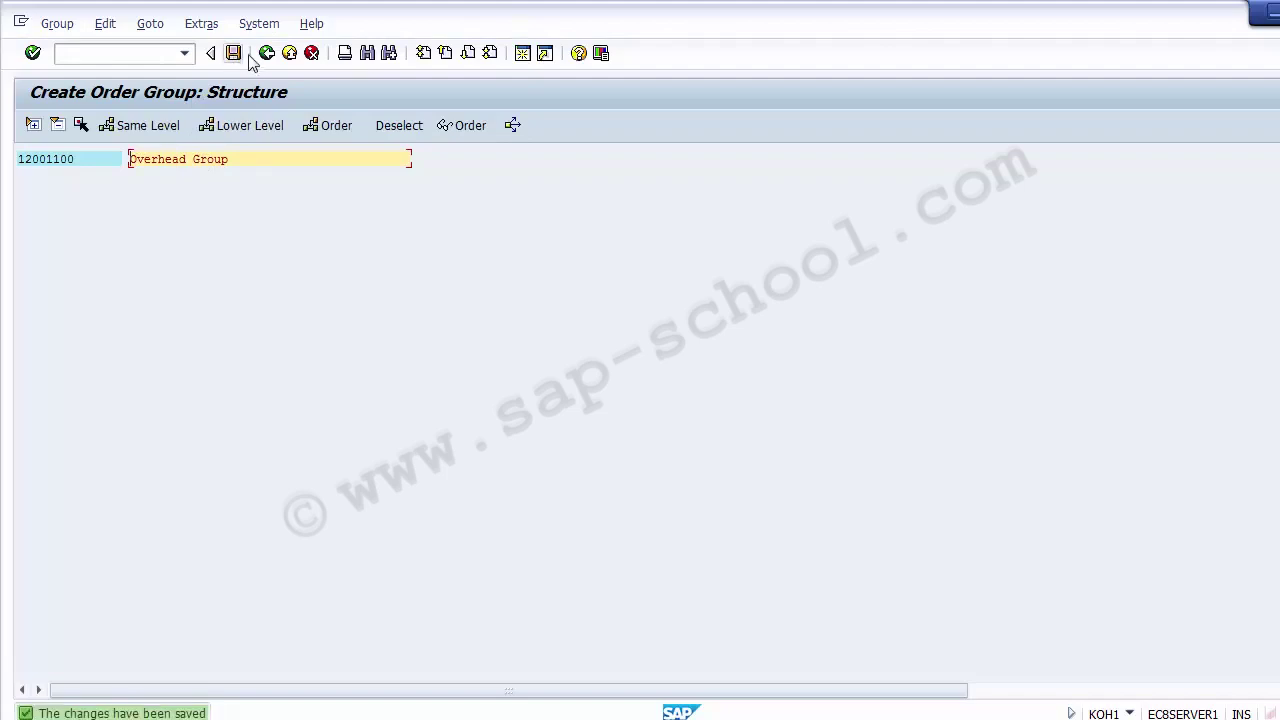
left_click(266, 53)
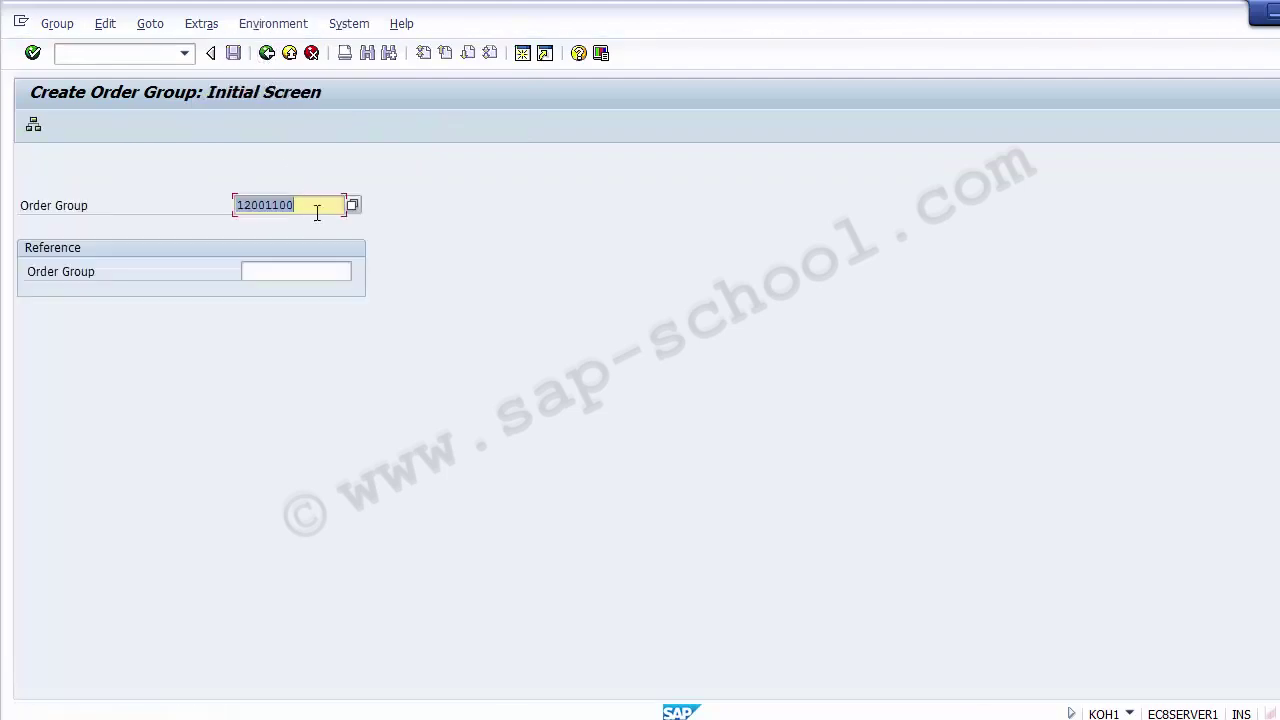
Create order group 12001200 with the description Projects, save it, and return to the SAP Easy Access menu
left_click(316, 206)
left_click(282, 205)
key("BackSpace")
type("2")
key("Return")
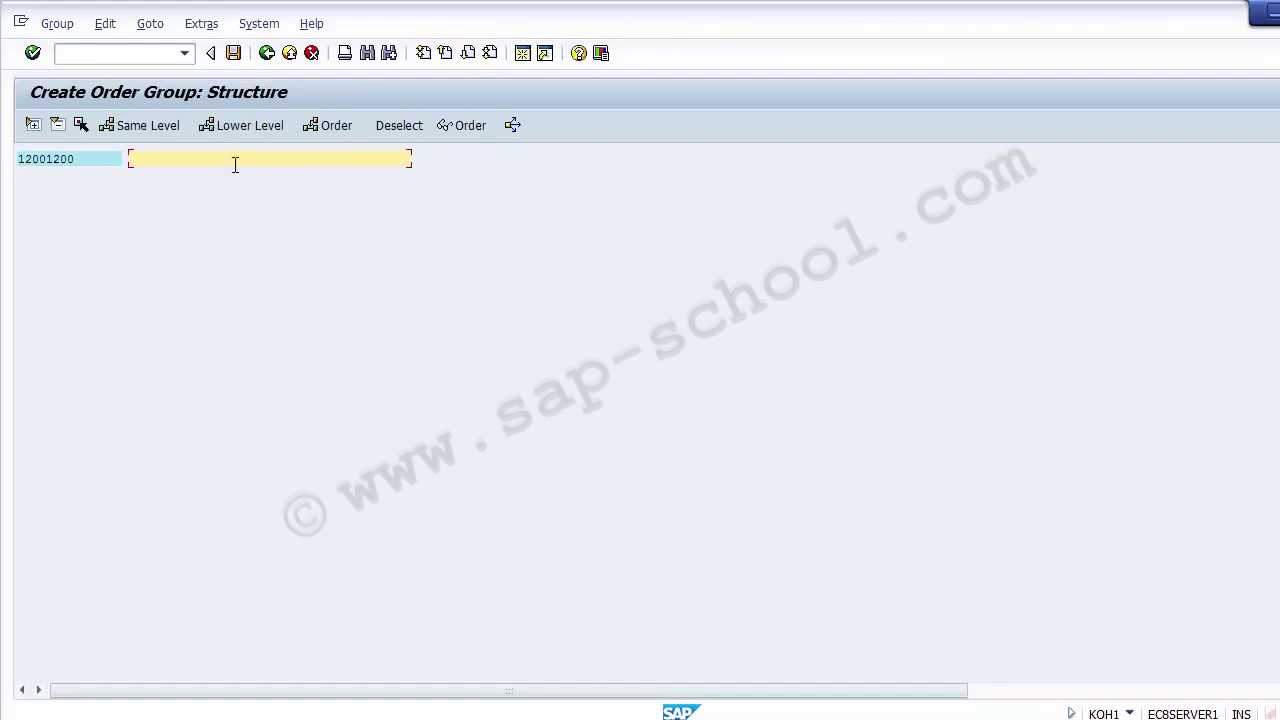
type("Projects")
left_click(232, 52)
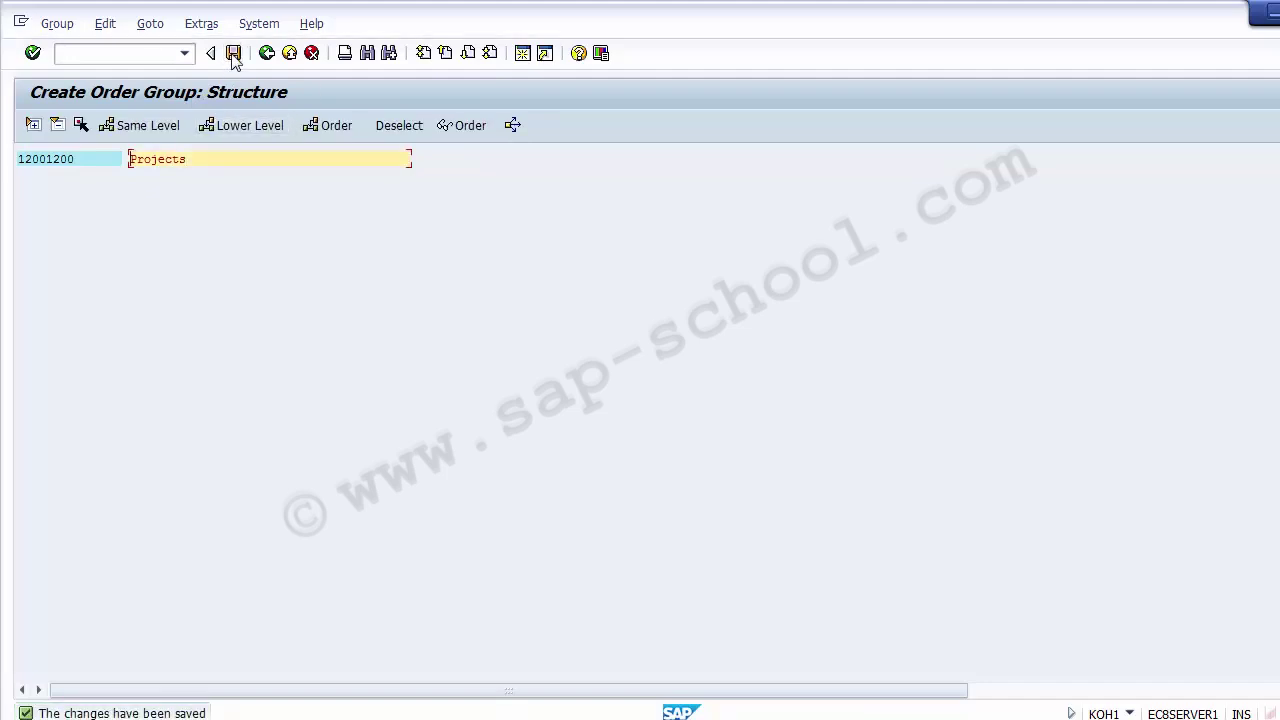
left_click(267, 53)
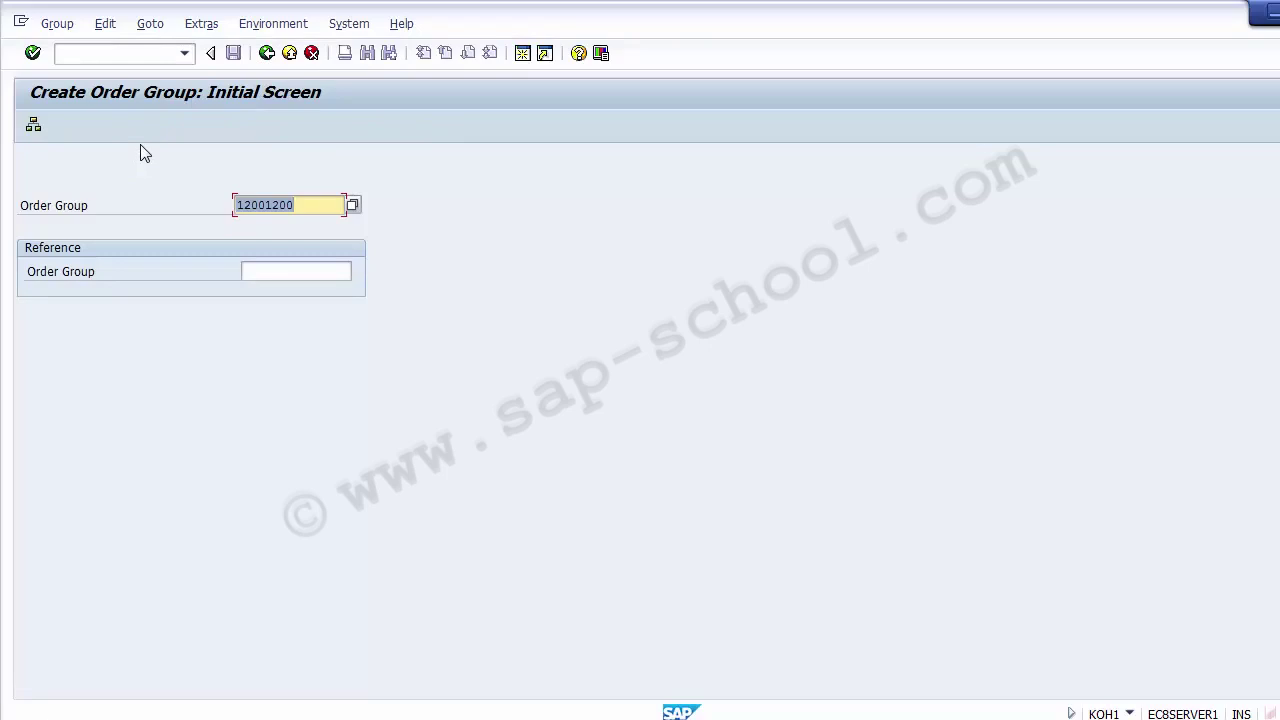
left_click(266, 55)
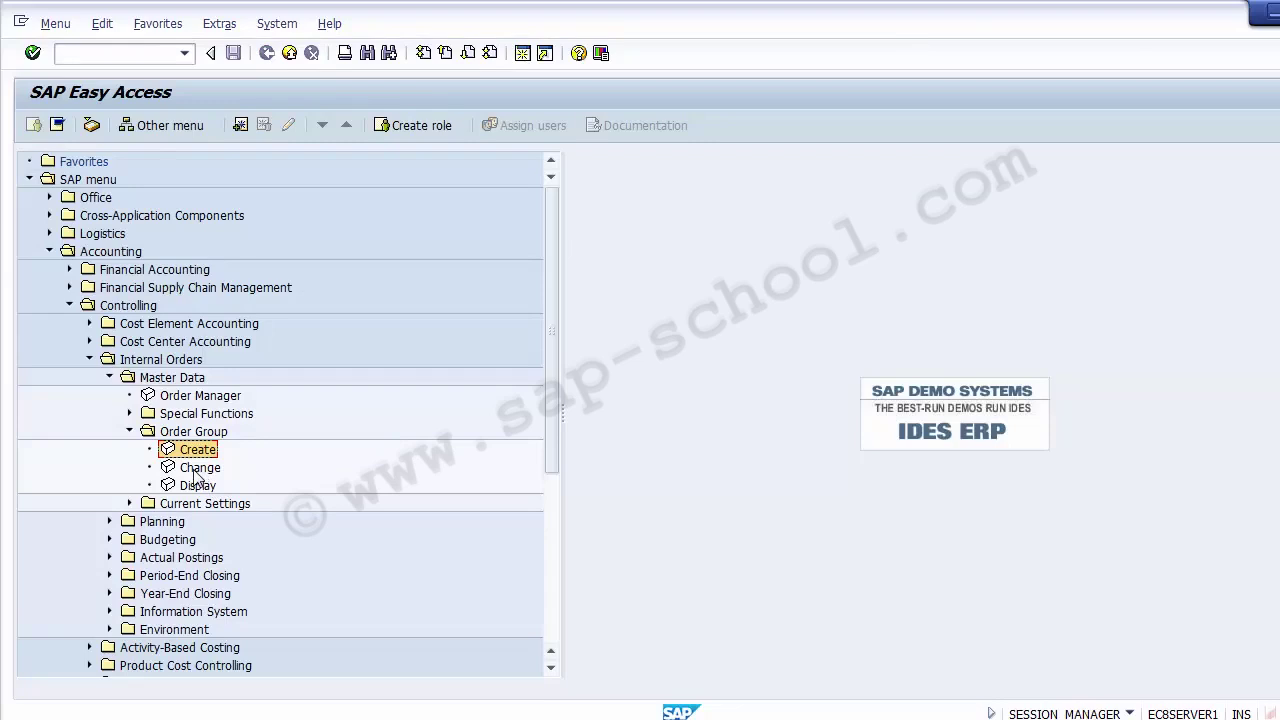
Start changing an order group and look up the newly created groups in the order group value list
double_click(194, 471)
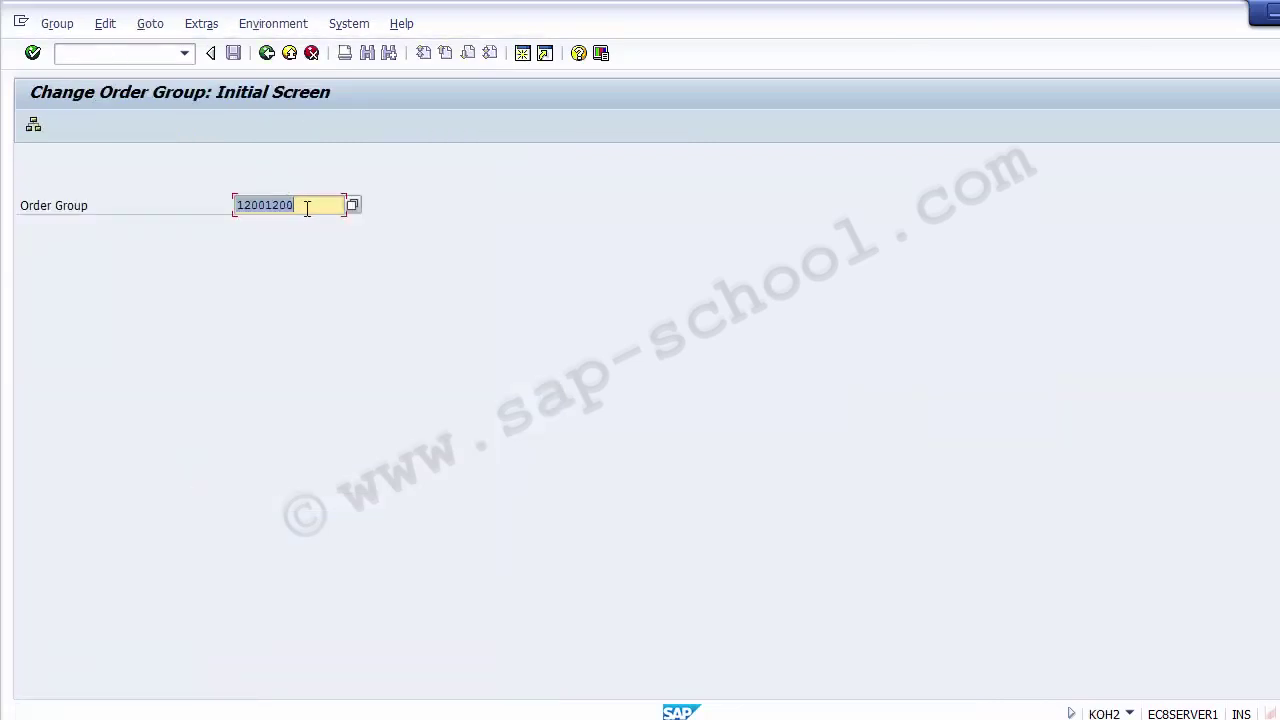
key("BackSpace")
left_click(352, 206)
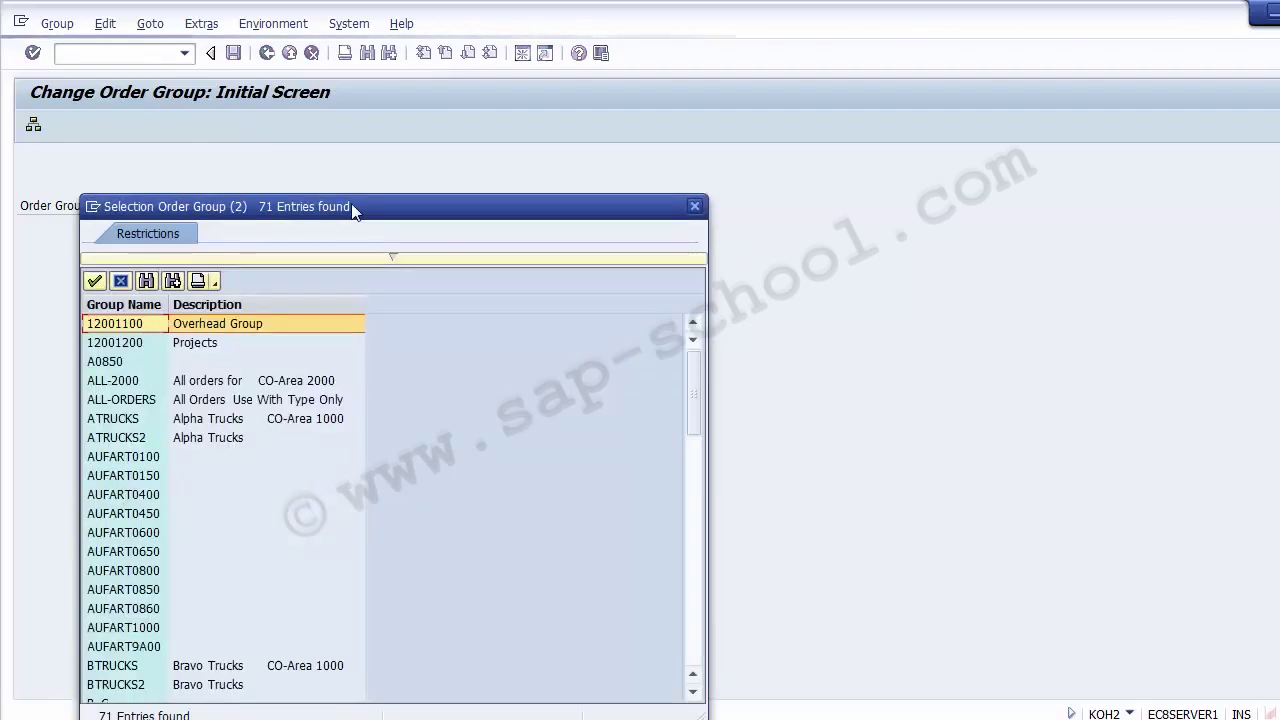
left_click(203, 329)
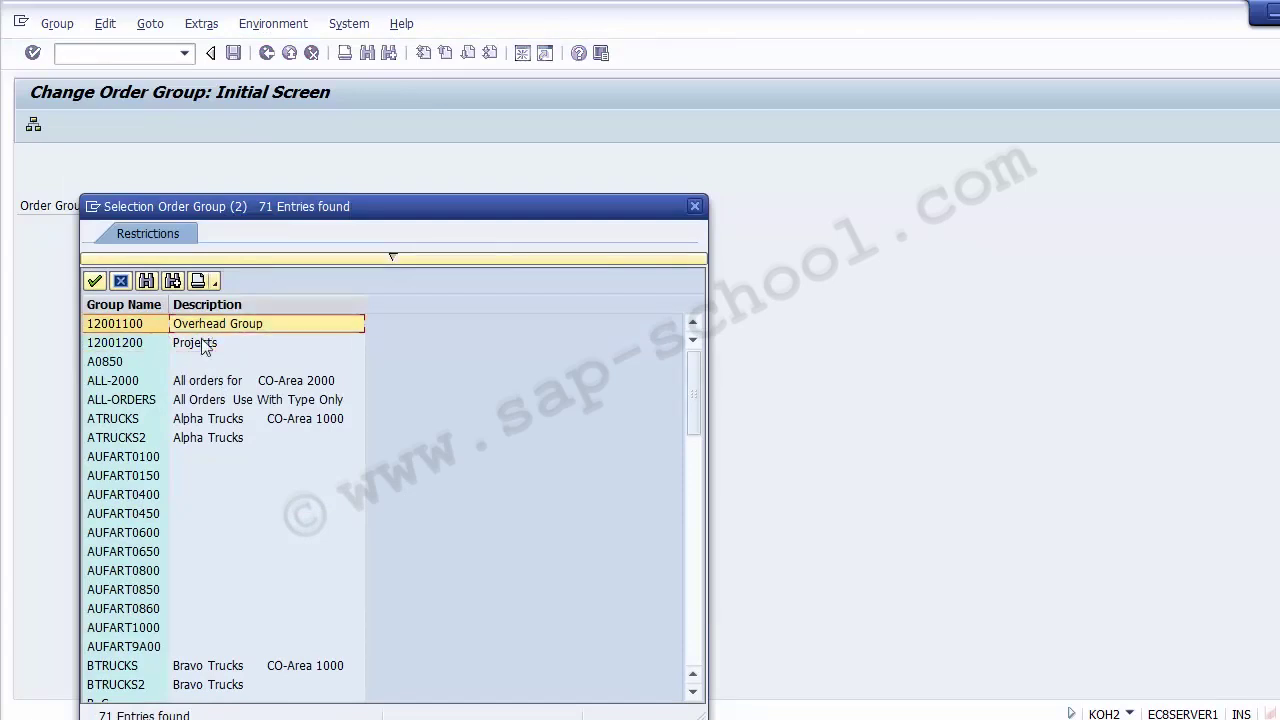
left_click(203, 343)
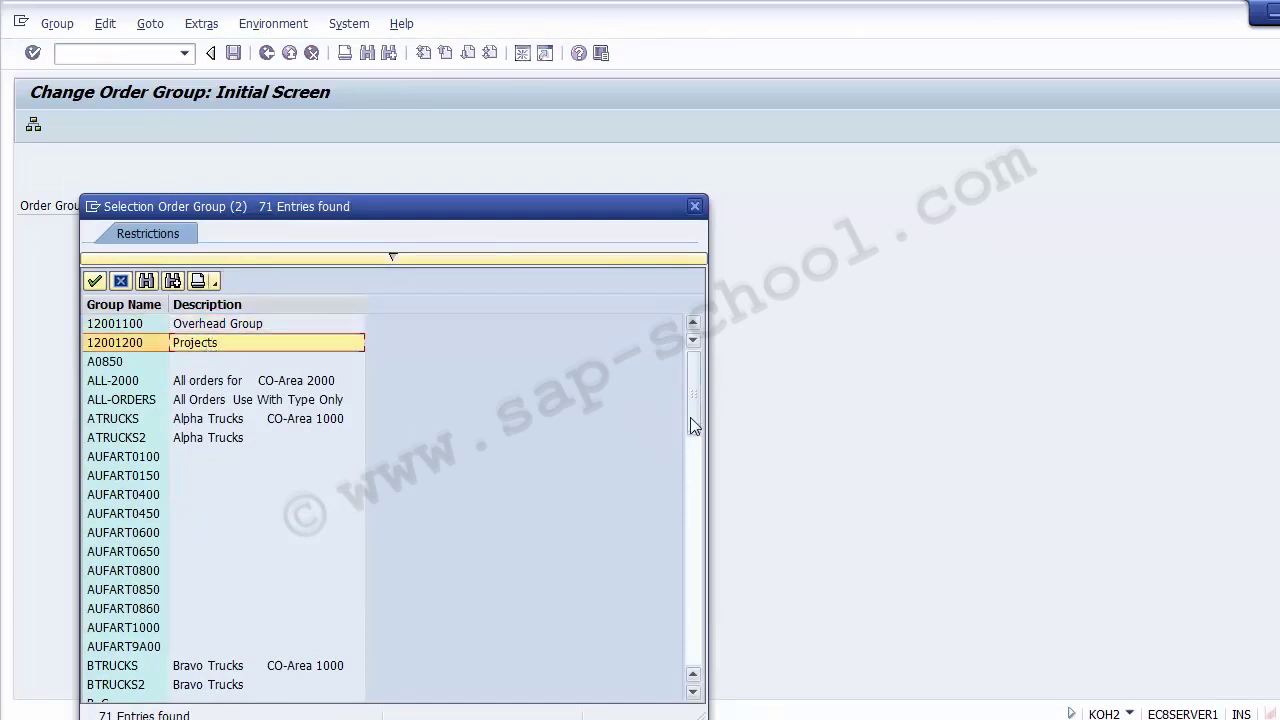
mouse_move(693, 395)
left_mouse_down()
mouse_move(691, 682)
mouse_move(692, 395)
left_mouse_up()
Choose order group 12001200, view its structure in change mode, and return to the initial screen
double_click(174, 343)
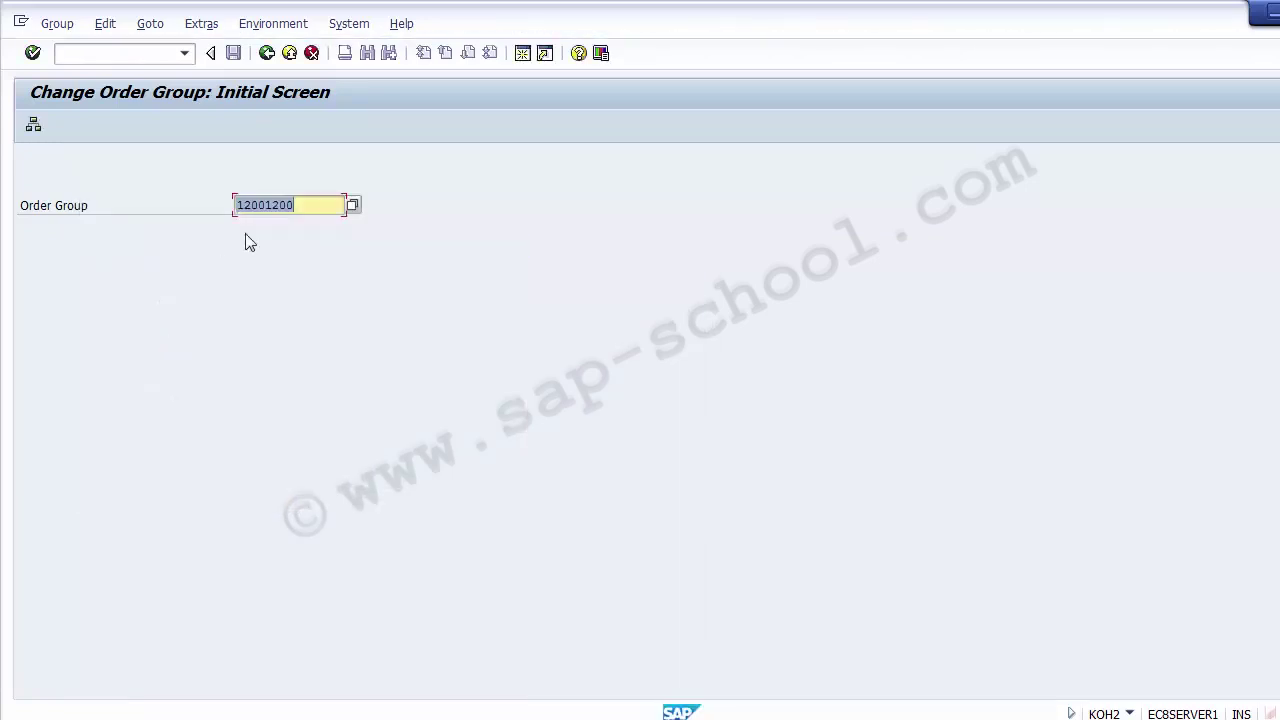
key("Return")
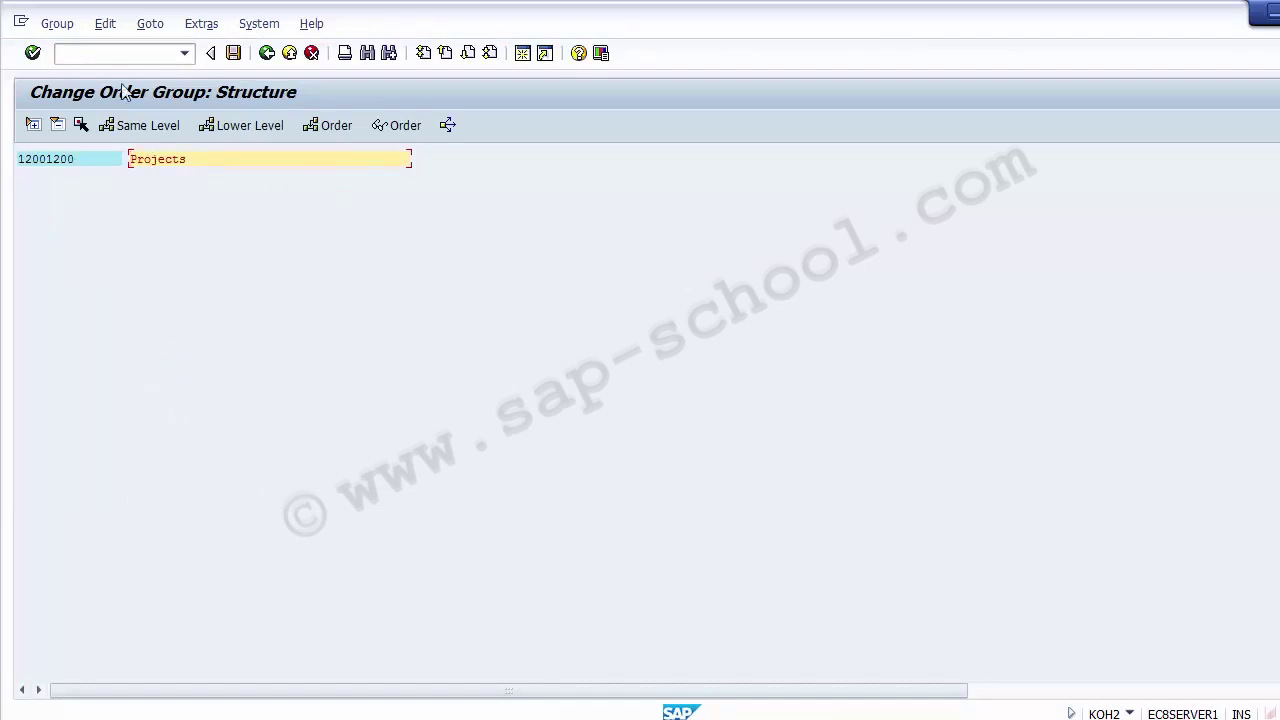
left_click(199, 156)
left_click(267, 56)
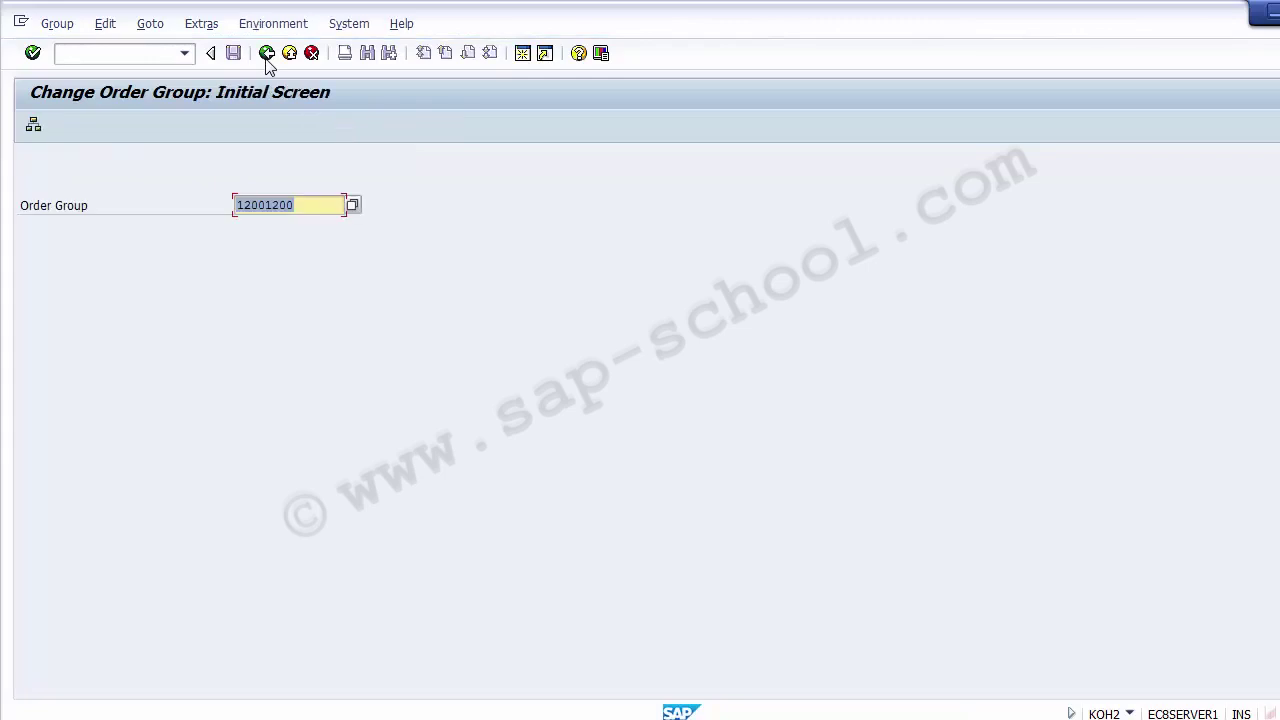
View the structure of order group 12001200 in display mode, including its description, and return to the SAP Easy Access menu
left_click(267, 56)
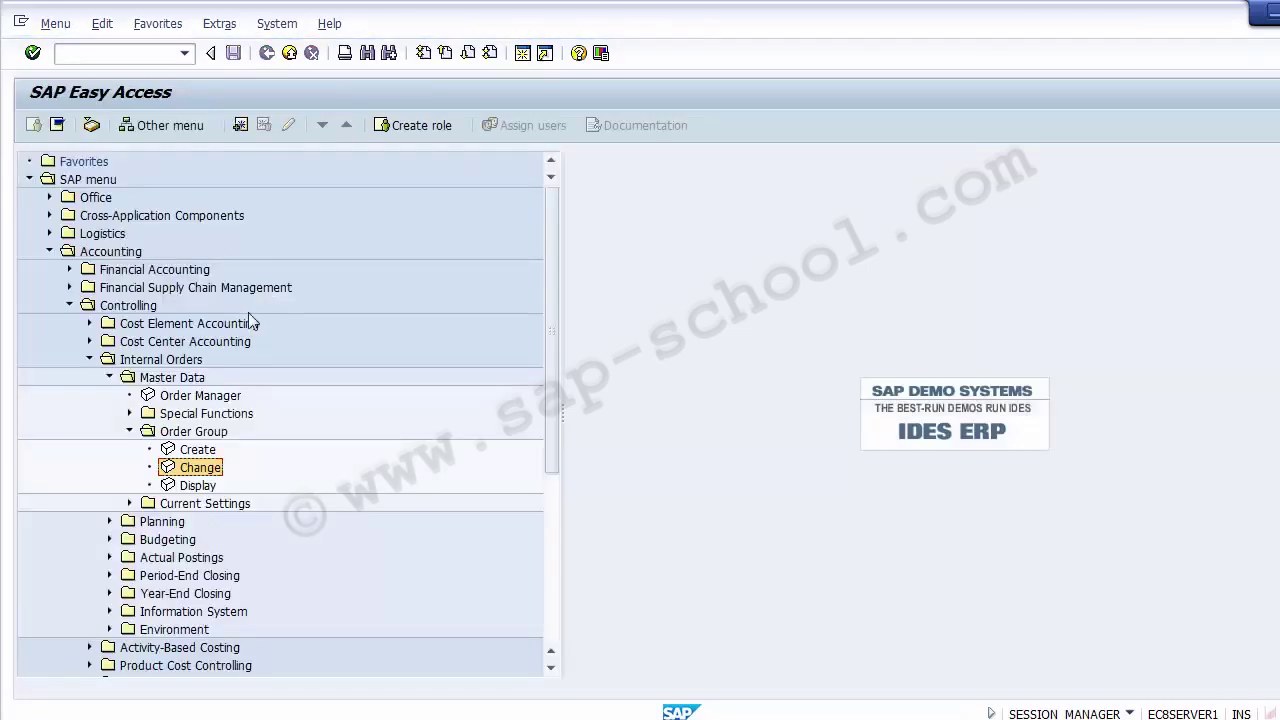
left_click(195, 488)
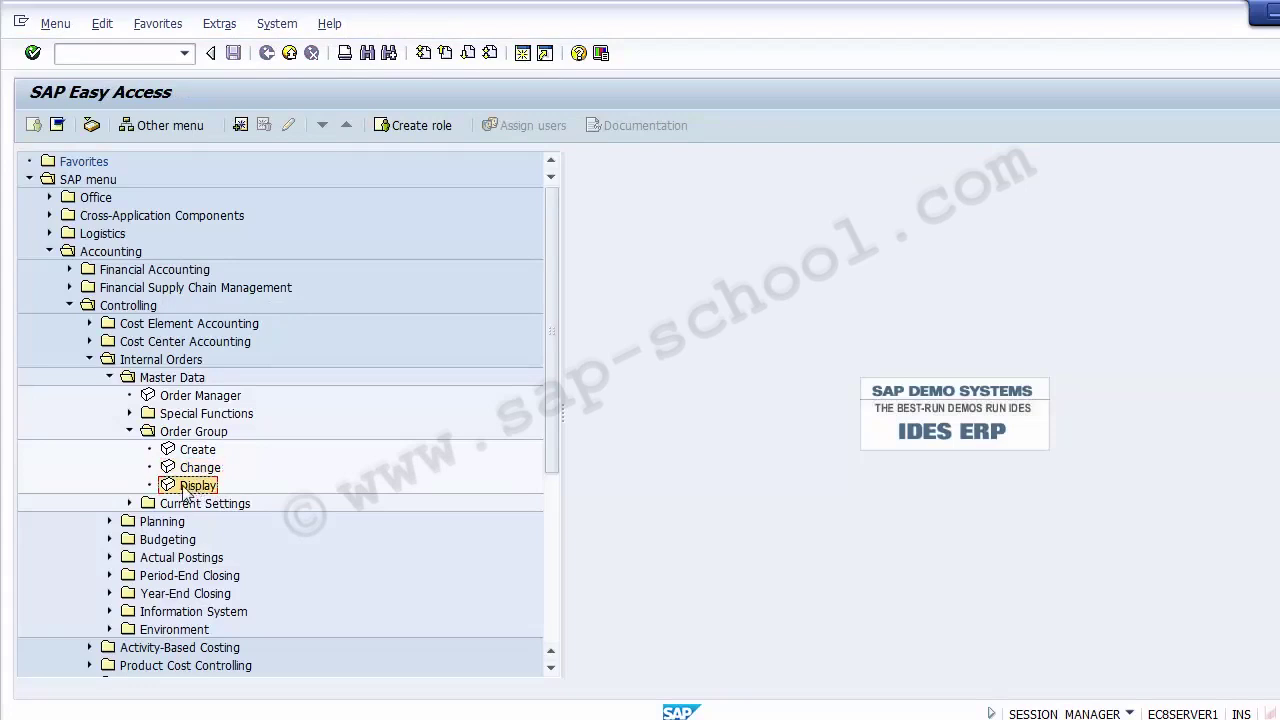
double_click(185, 490)
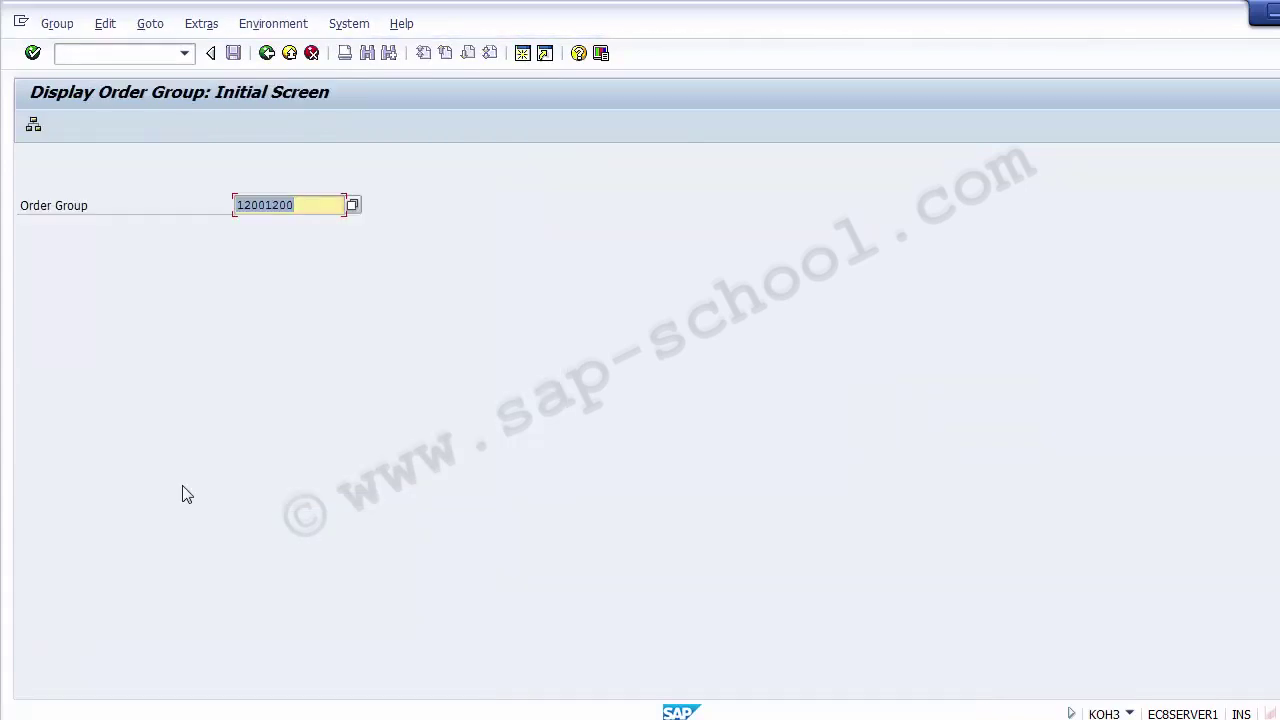
key("Return")
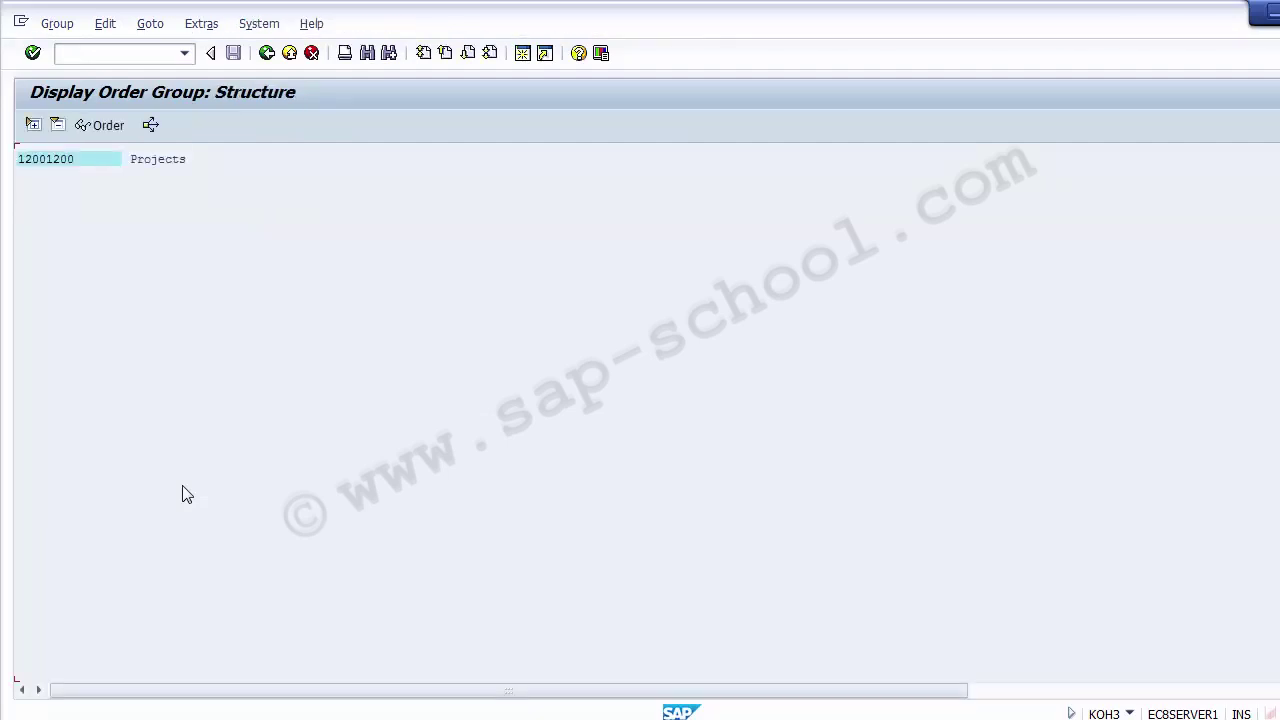
left_click(47, 158)
left_click(154, 157)
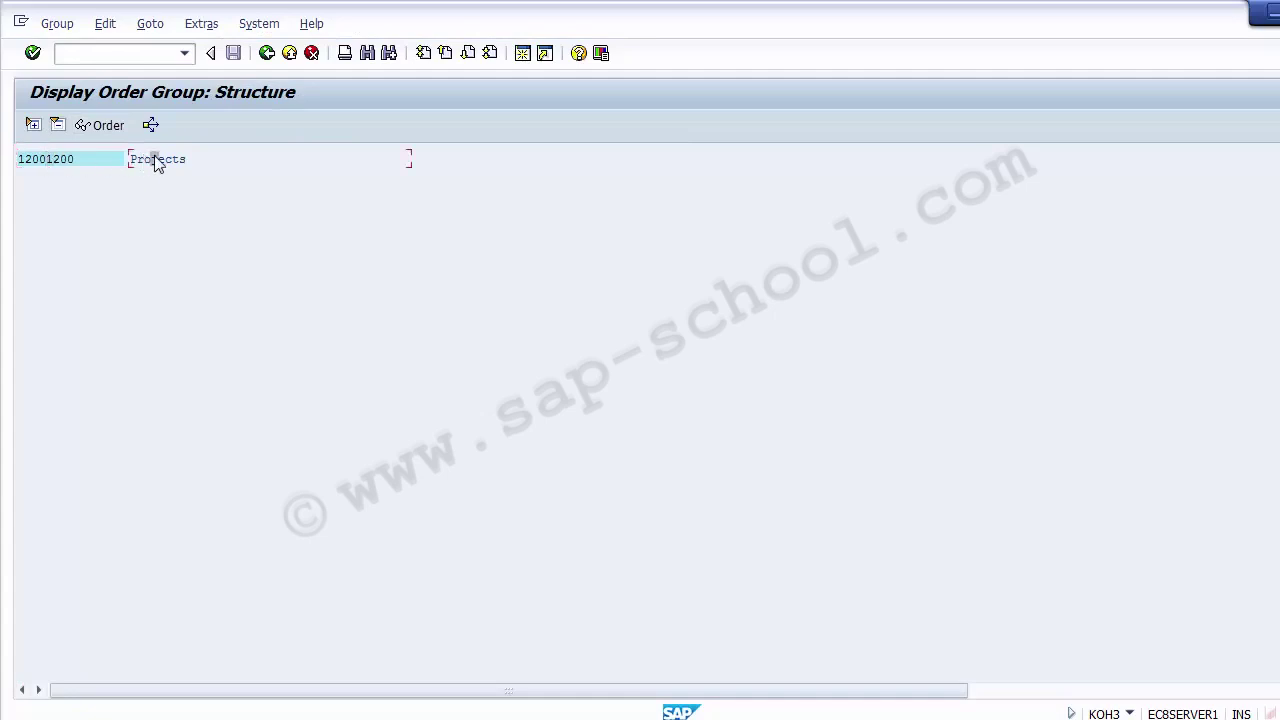
left_click(268, 54)
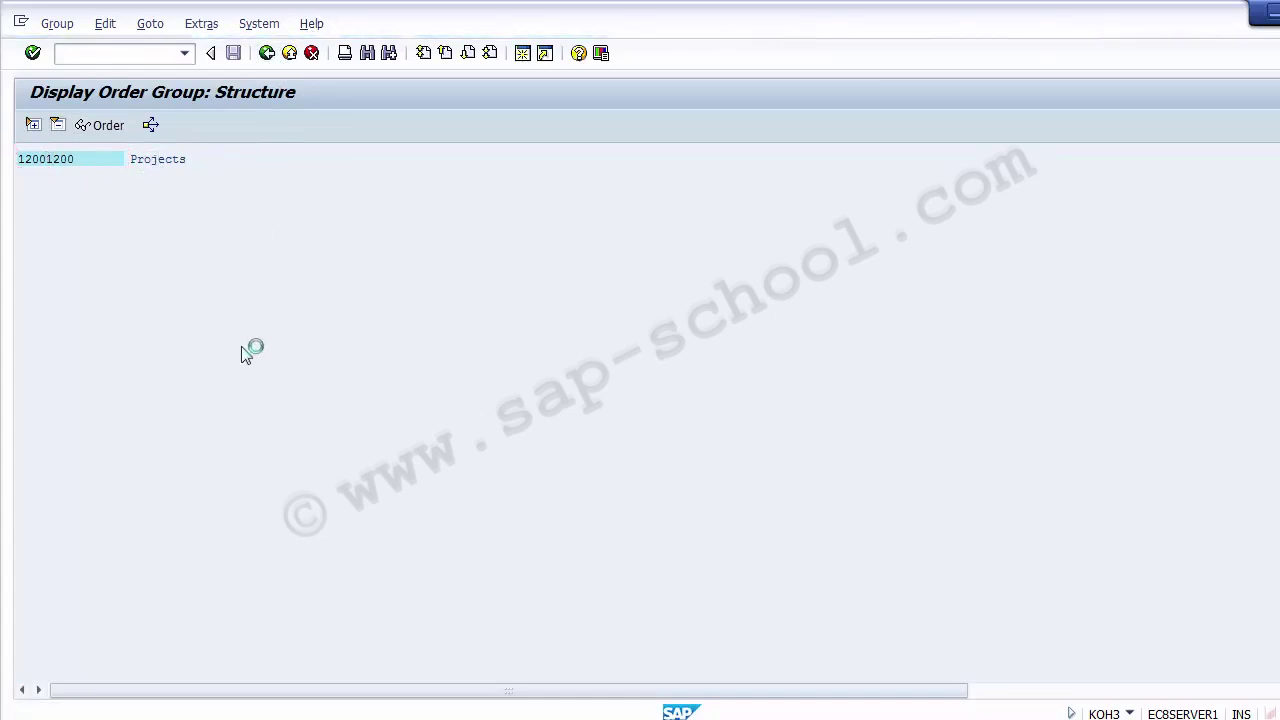
left_click(268, 54)
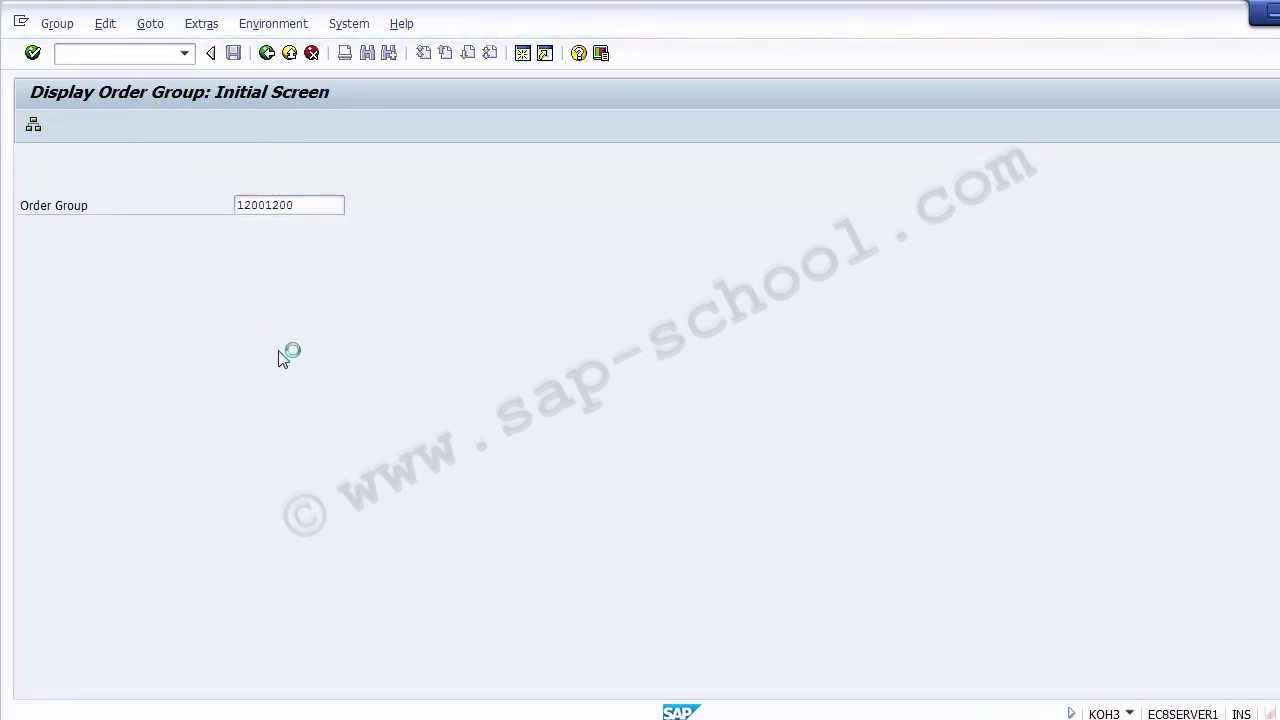
left_click(267, 53)
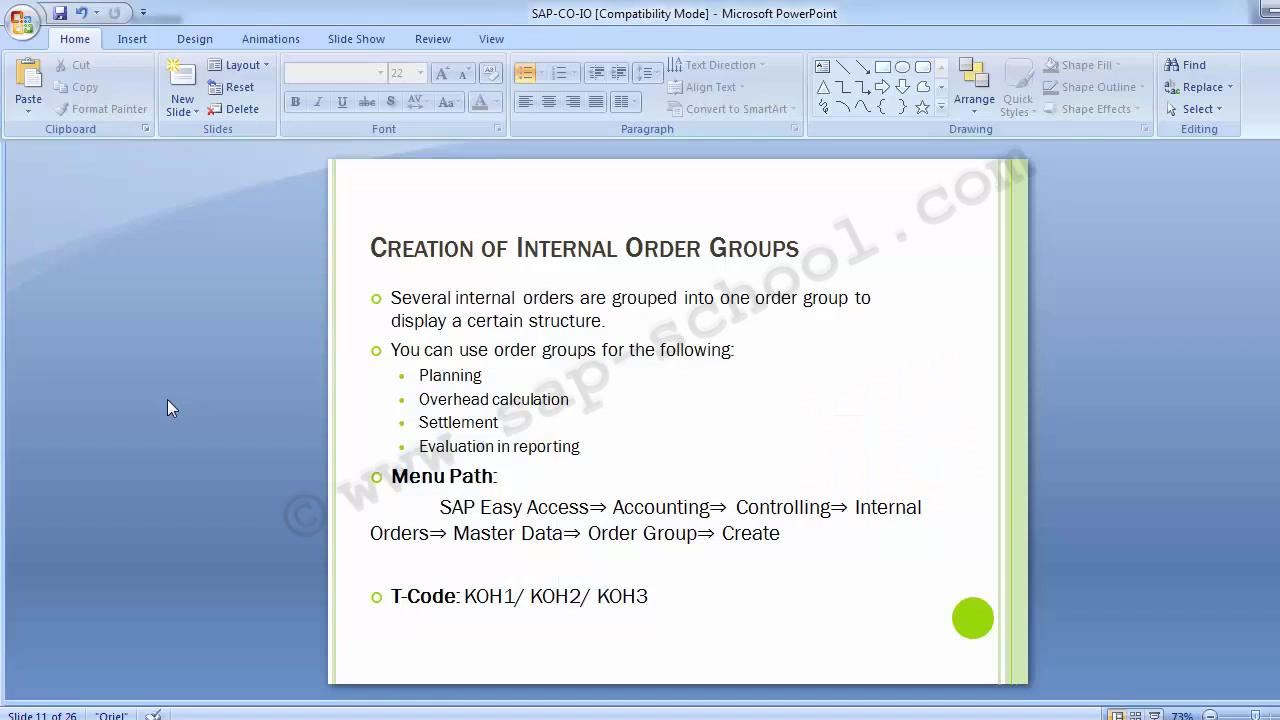
In the PowerPoint presentation, correct "Internal Oder" to "Internal Order" on the Creation of Internal Orders slide
scroll(168, 400, "down", 1)
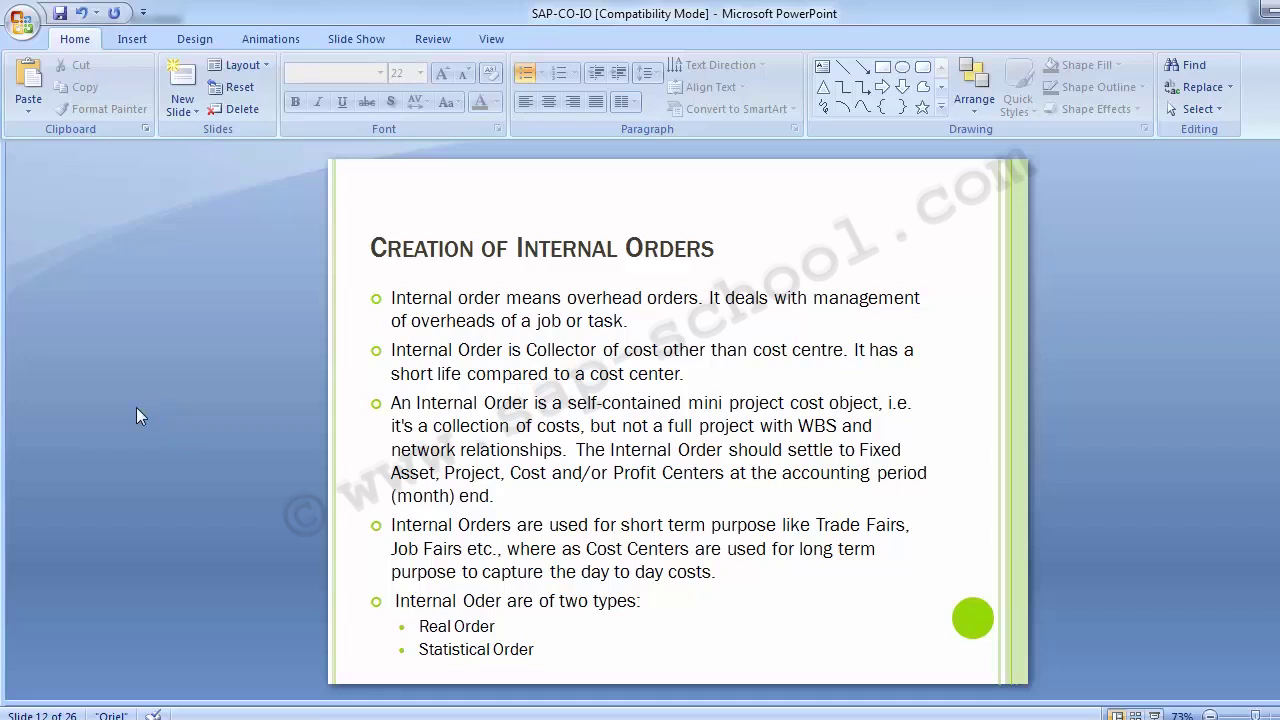
left_click(477, 603)
left_click(244, 505)
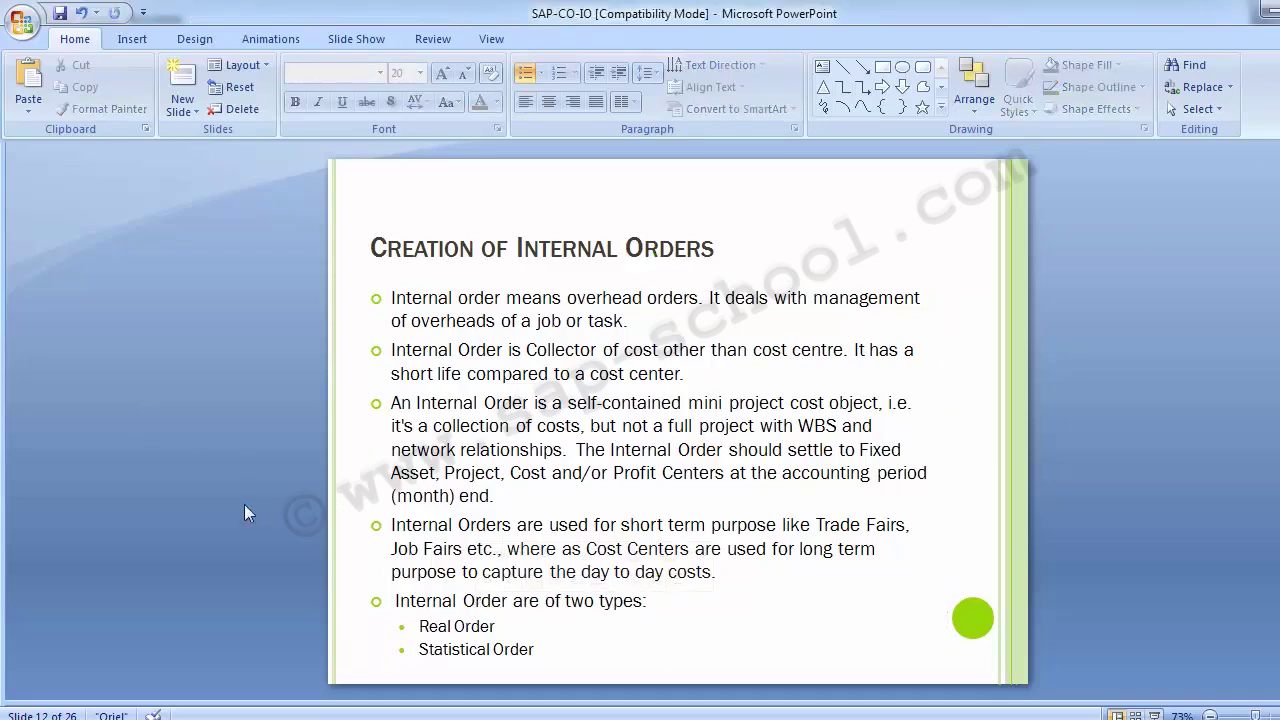
Read the slides on real versus statistical orders and on the path for creating an internal order
scroll(244, 504, "down", 1)
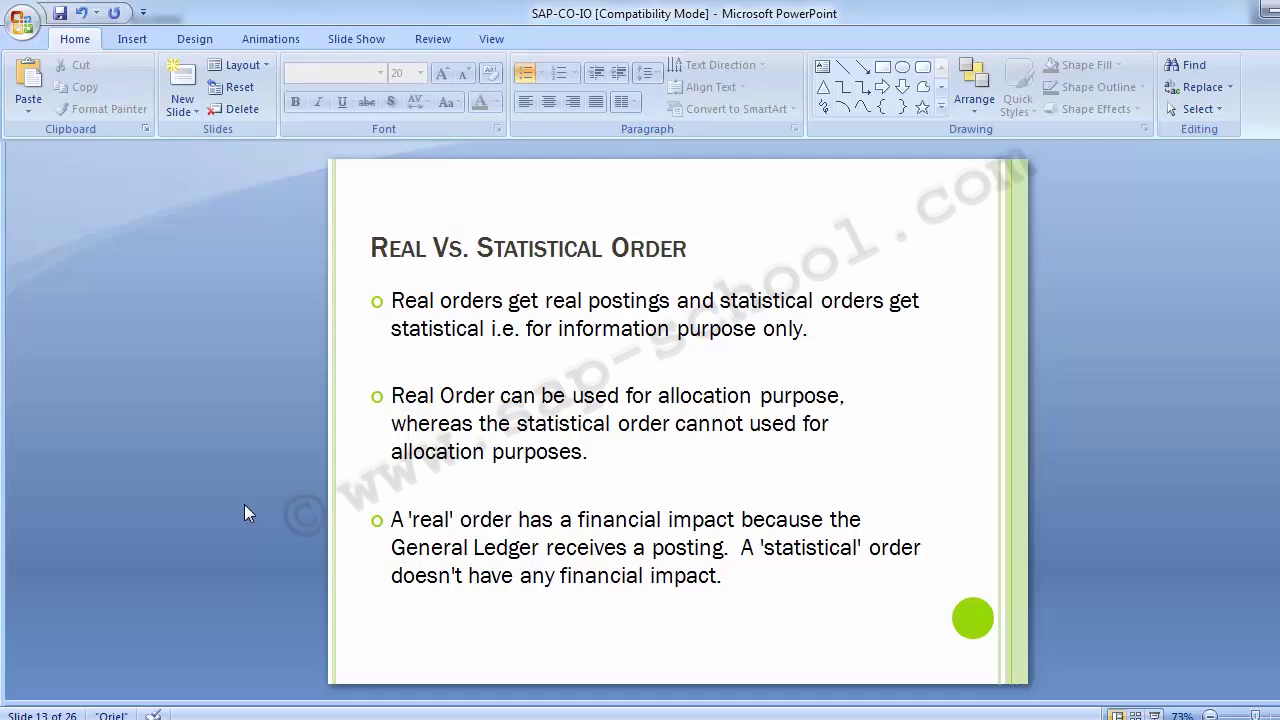
key("Page_Down")
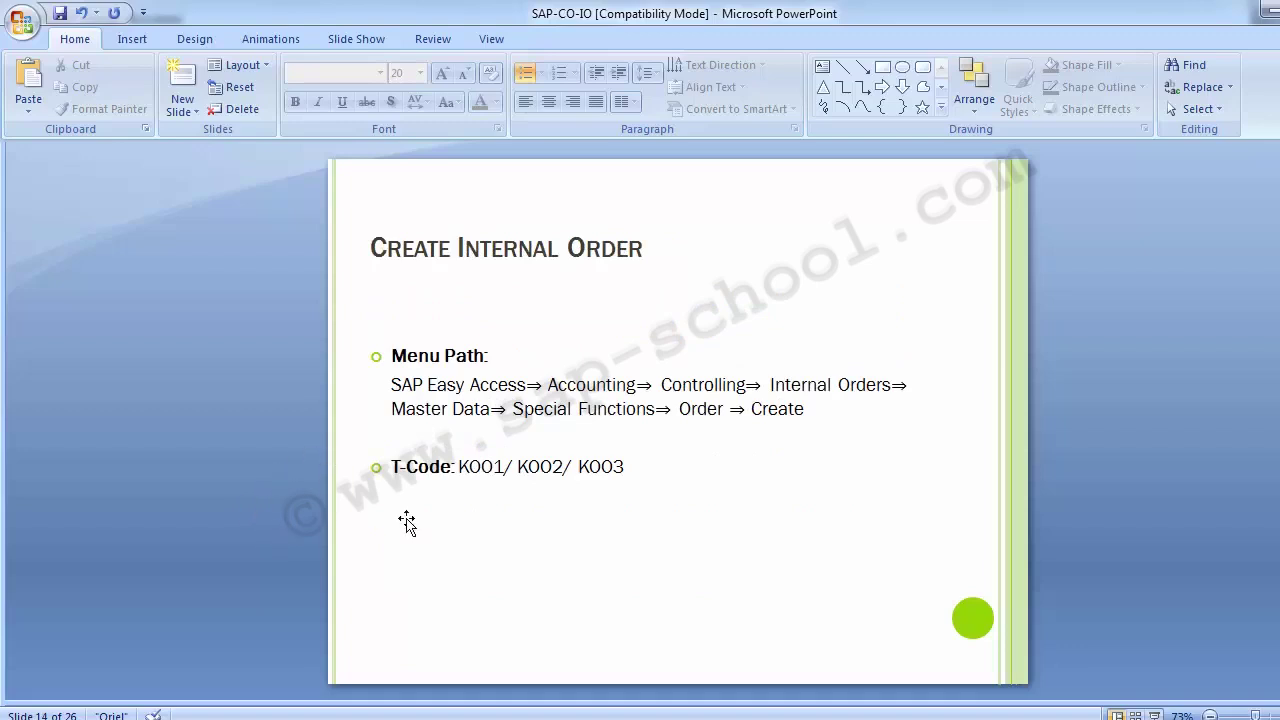
Switch to SAP Easy Access, show the master data folder under Accounting, Controlling, Internal Orders, and collapse its Order Group folder
left_click(448, 719)
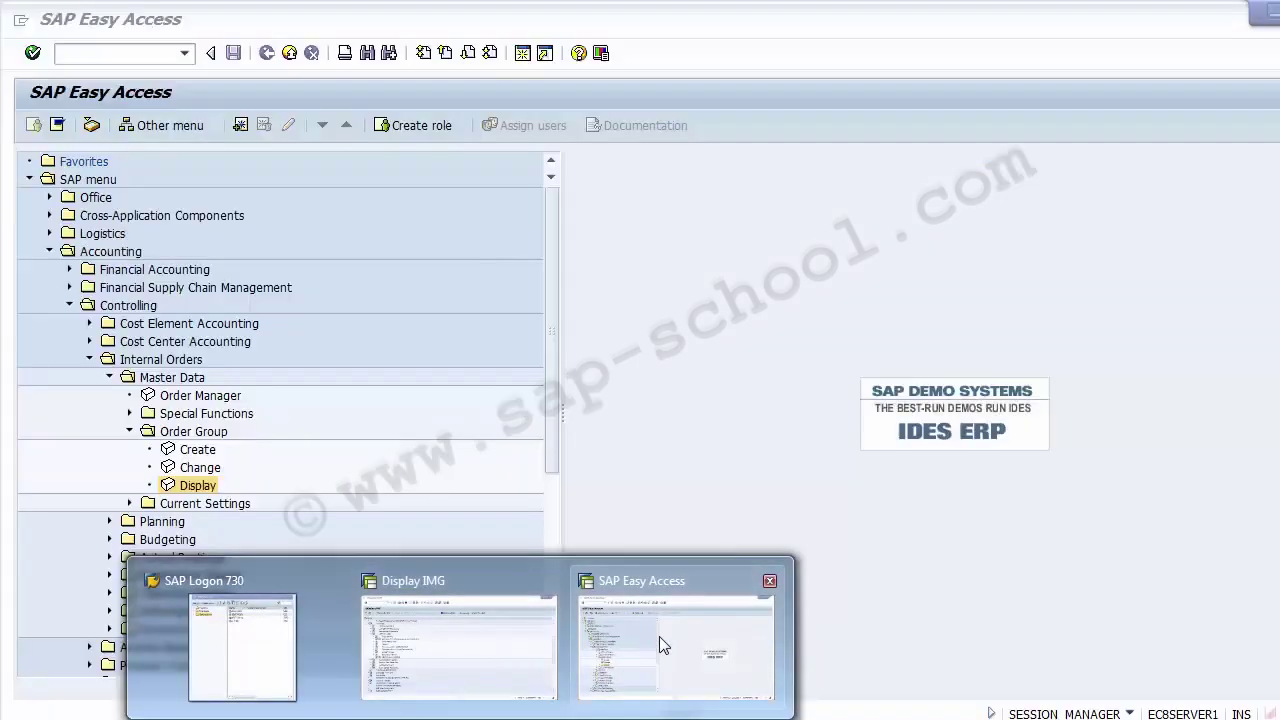
left_click(657, 637)
left_click(89, 359)
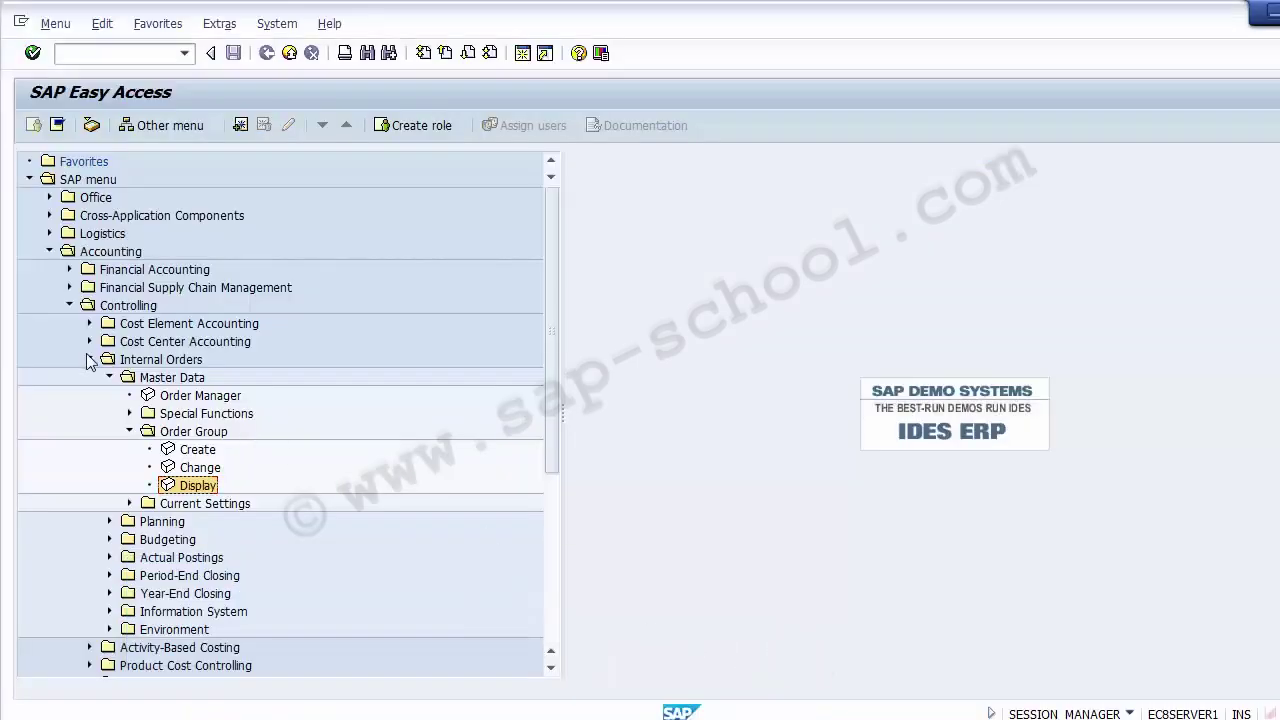
left_click(49, 251)
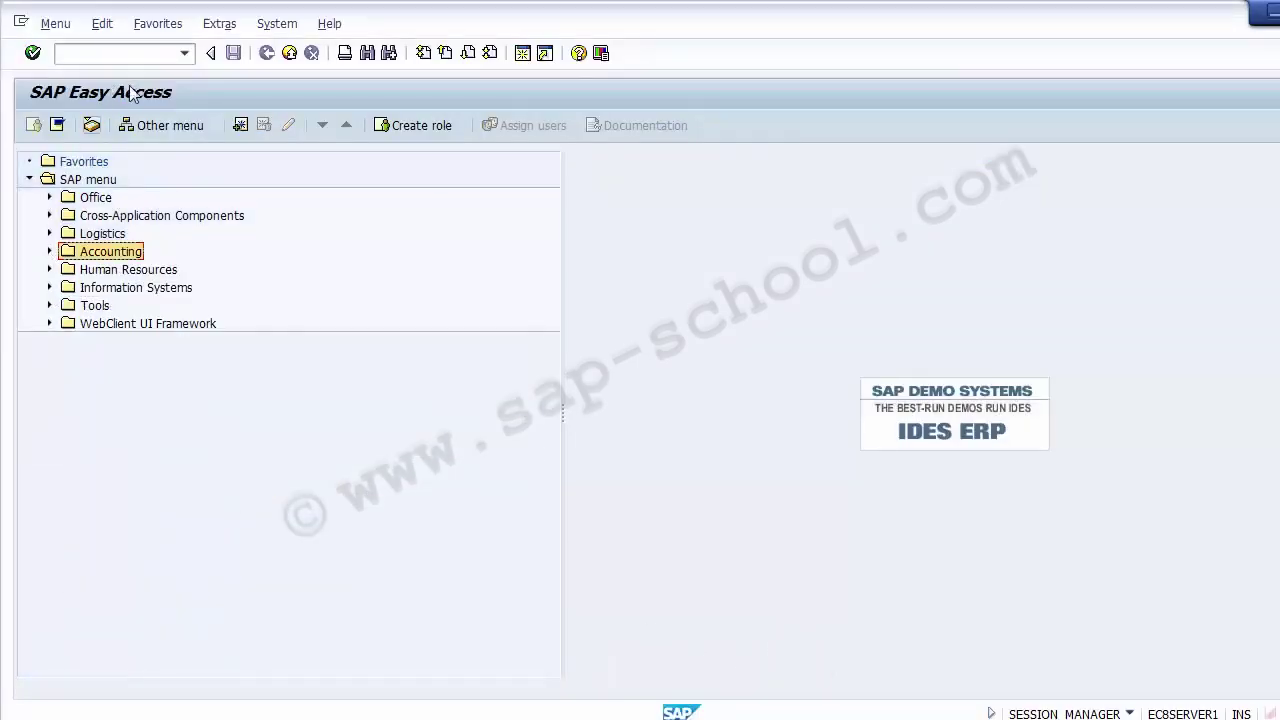
left_click(50, 251)
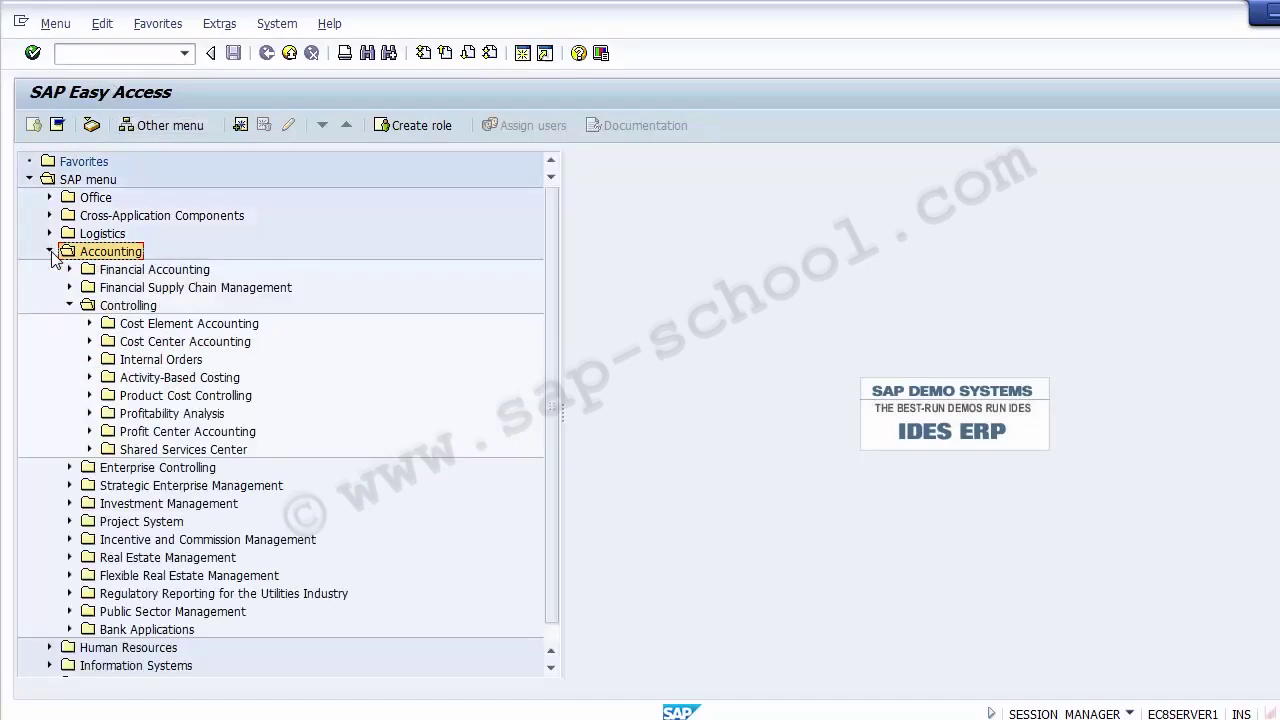
left_click(89, 360)
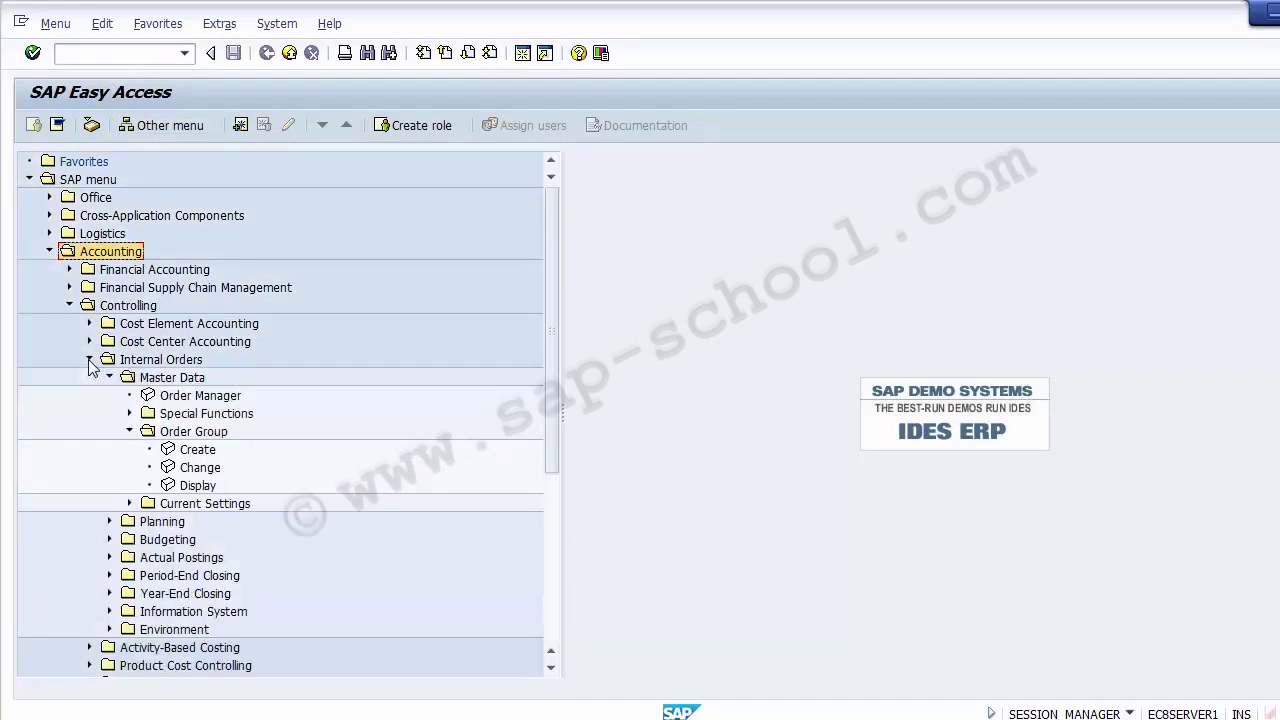
left_click(129, 432)
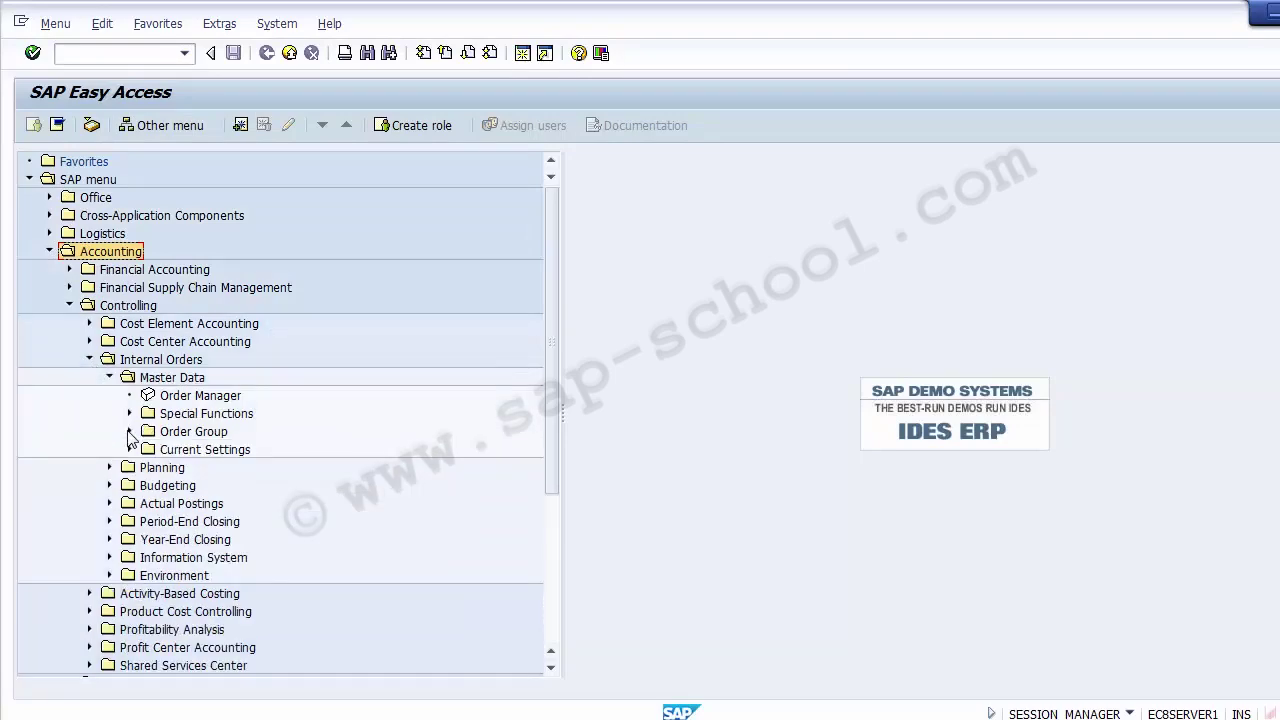
Check the menu path on the Create Internal Order slide in PowerPoint and return to SAP Easy Access
key("alt+Tab")
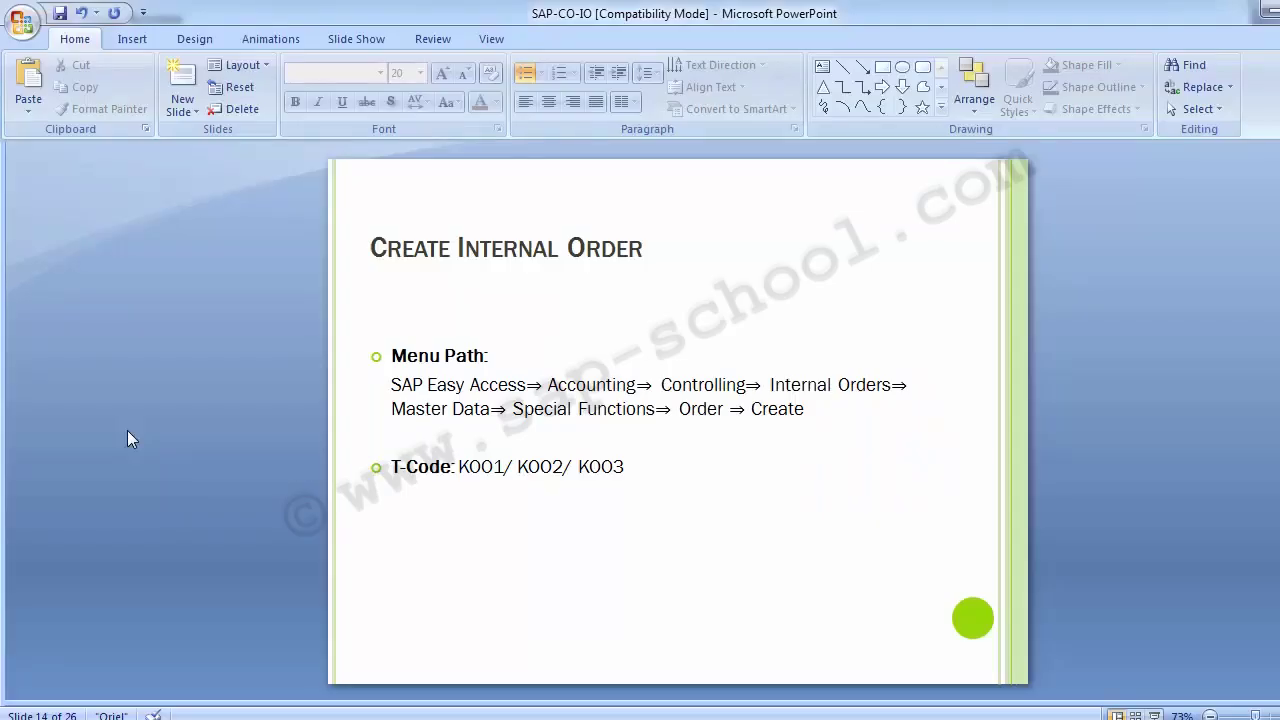
key("alt")
left_click(444, 419)
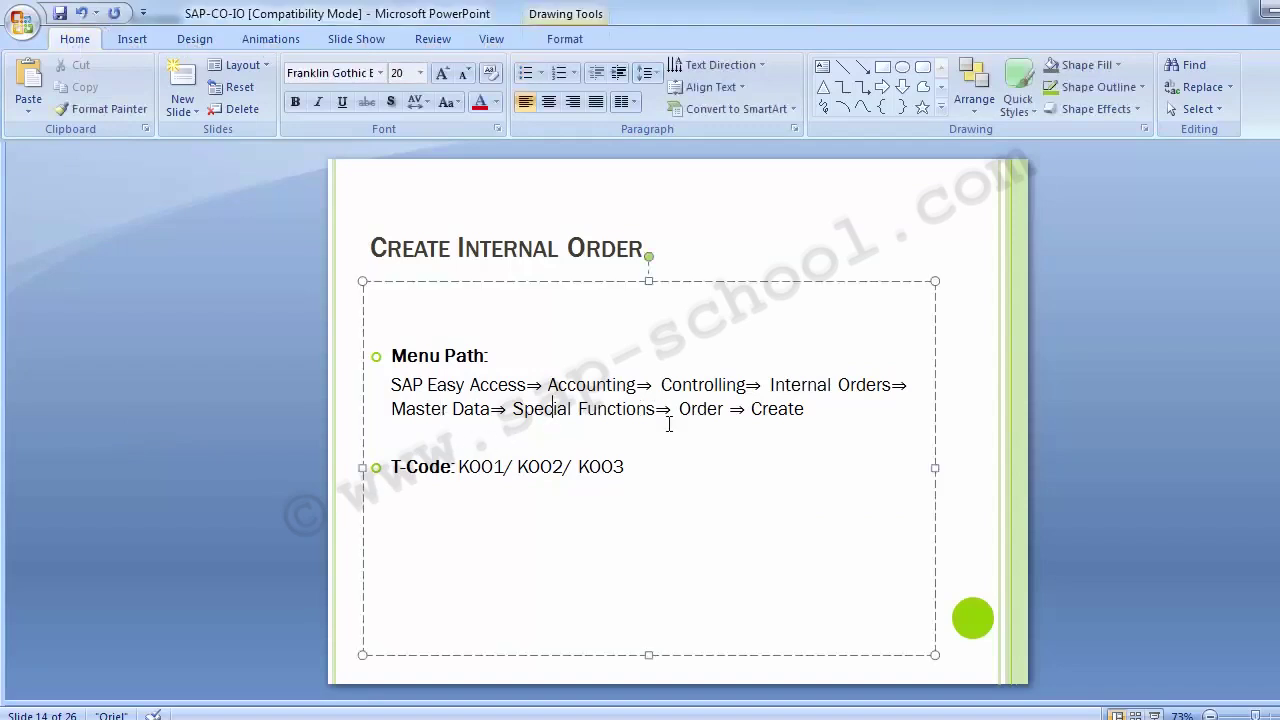
key("alt+Tab")
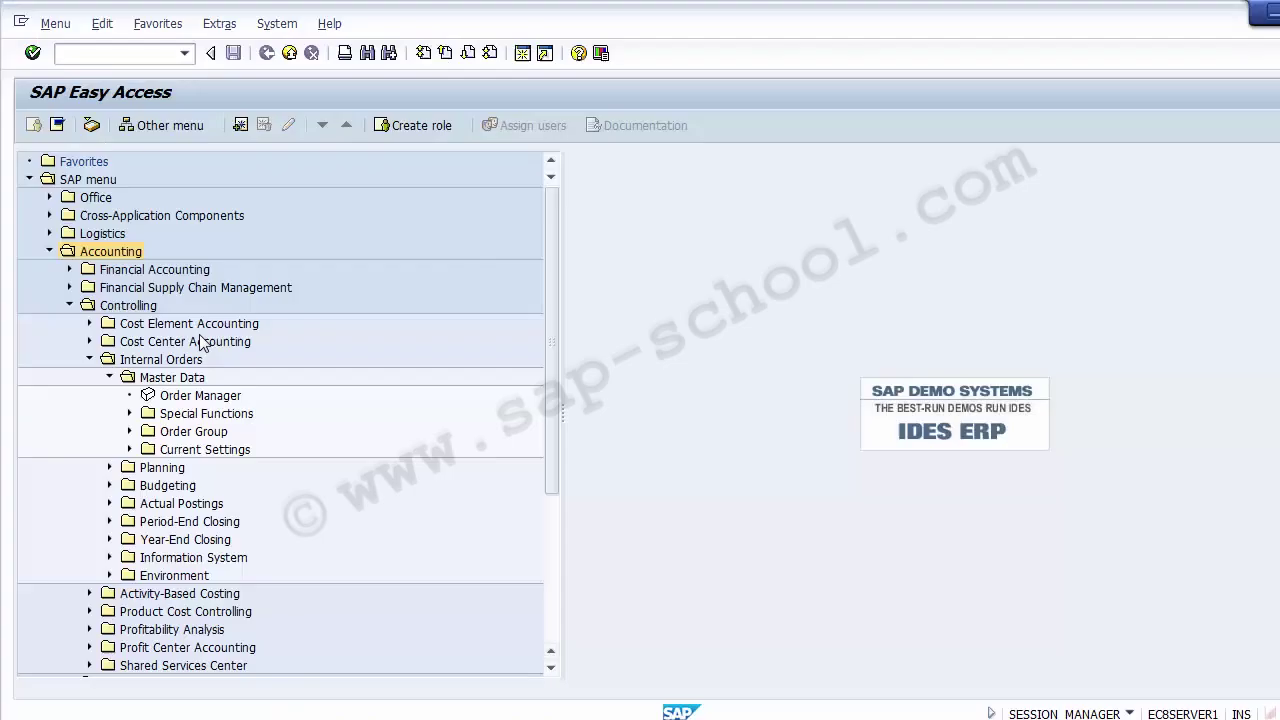
Expand Special Functions and Order in the internal orders master data, and start creating an internal order
left_click(174, 421)
left_click(130, 416)
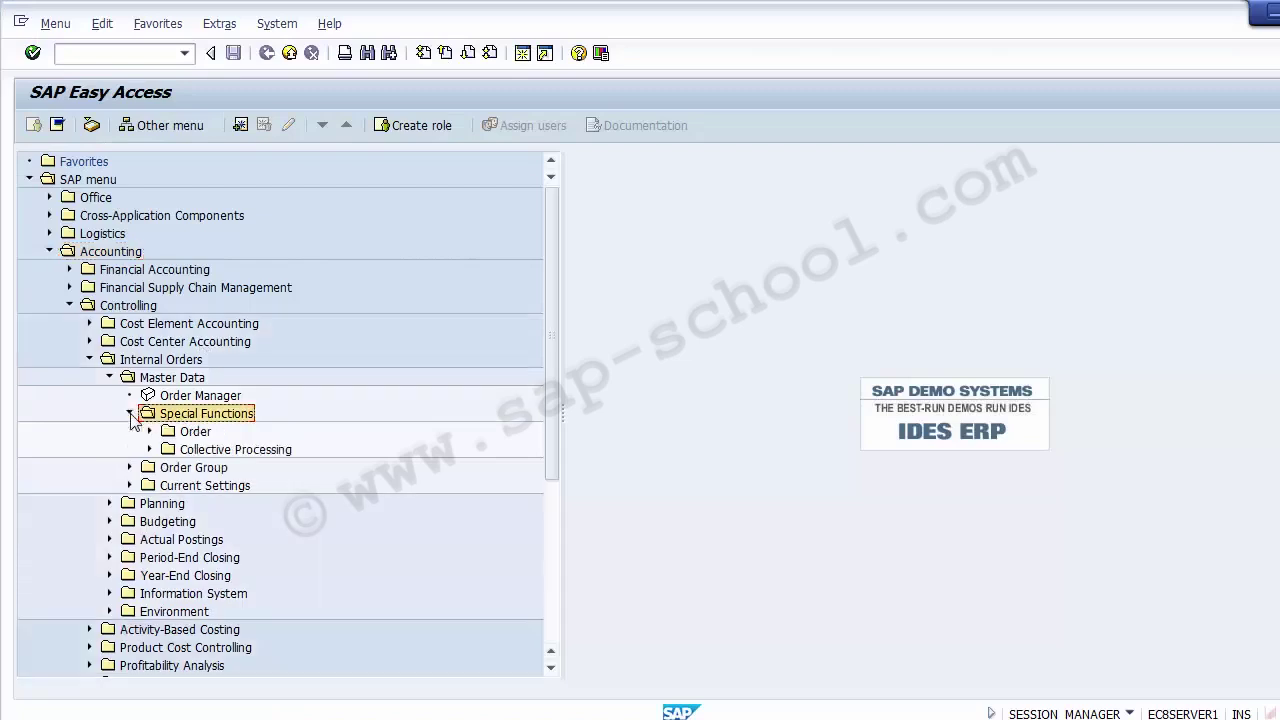
left_click(182, 435)
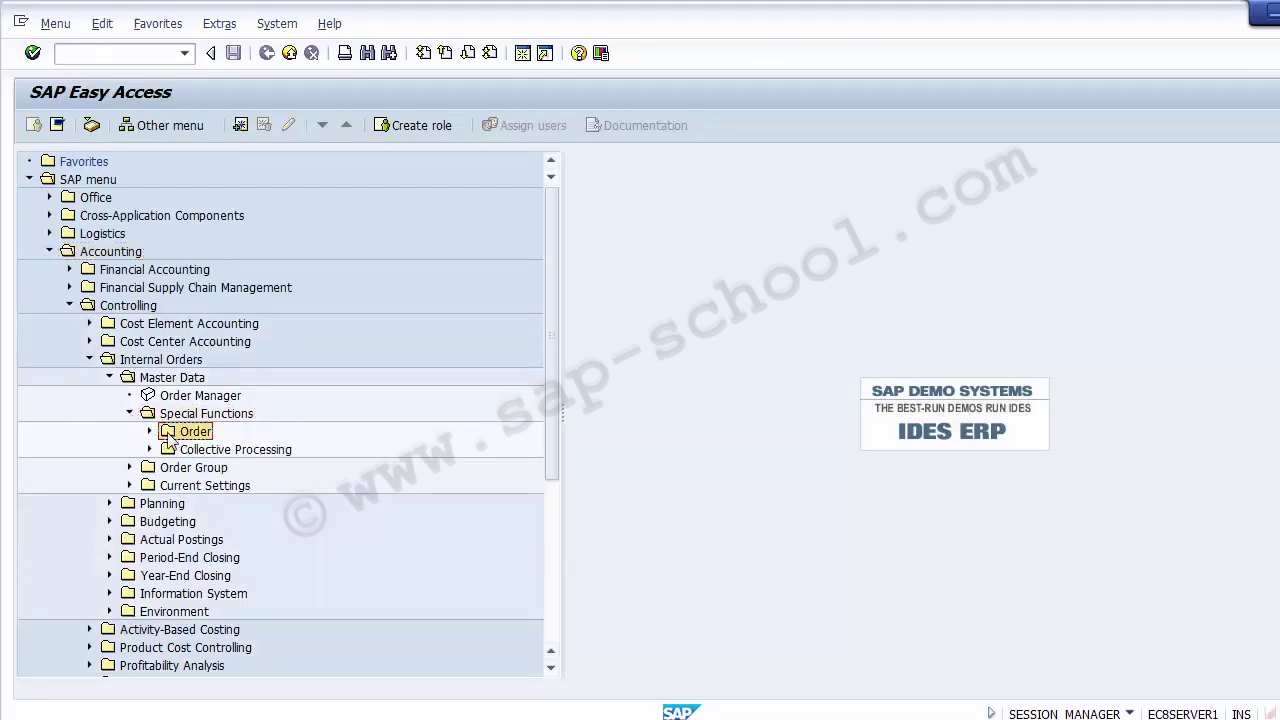
left_click(150, 433)
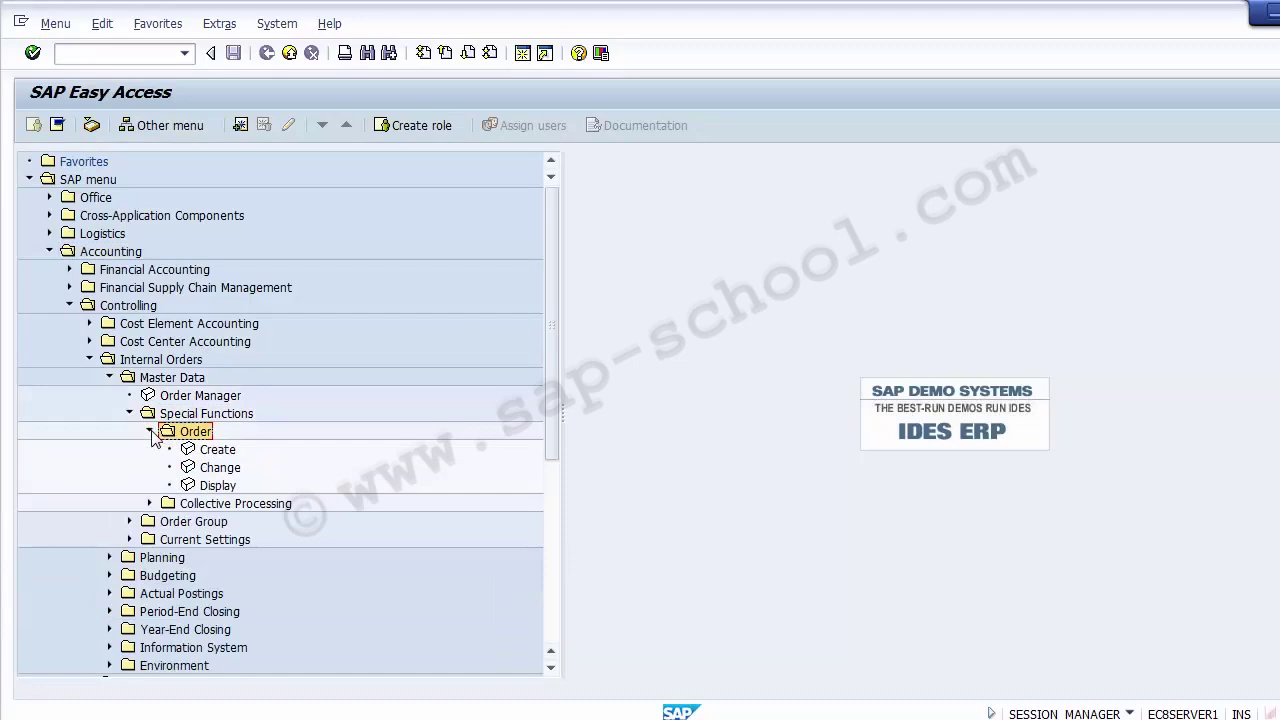
left_click(216, 454)
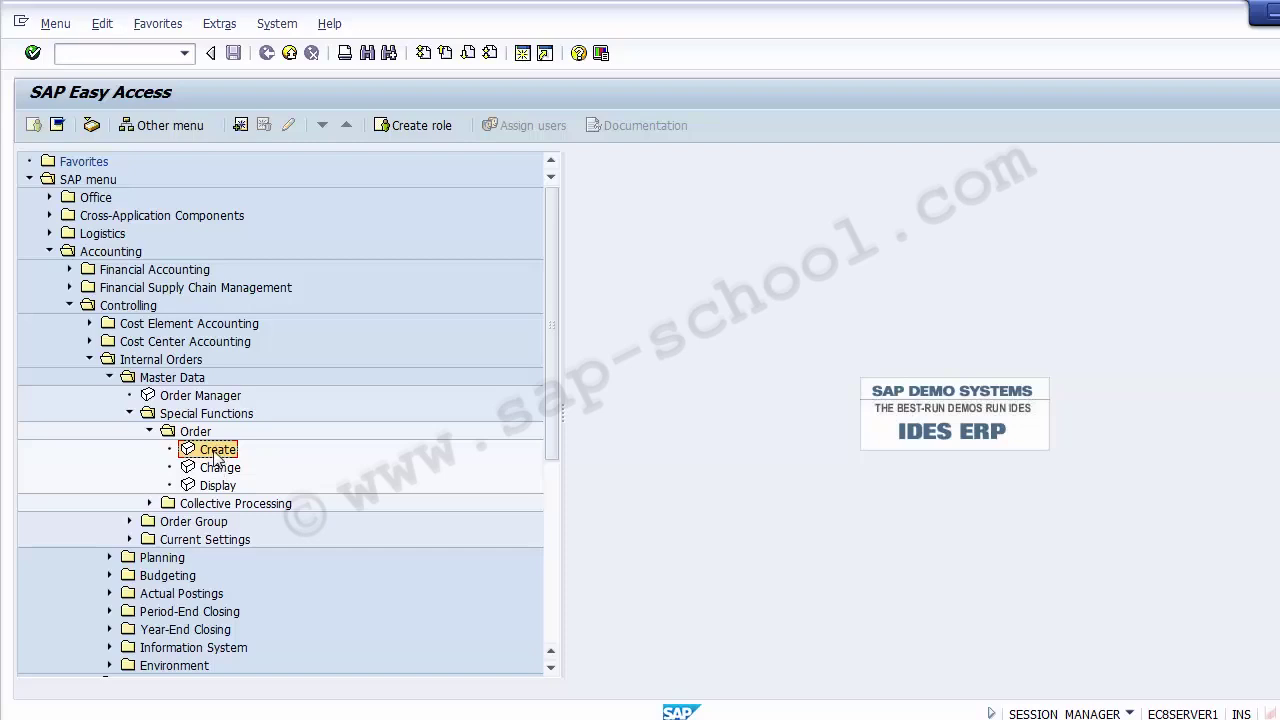
double_click(216, 452)
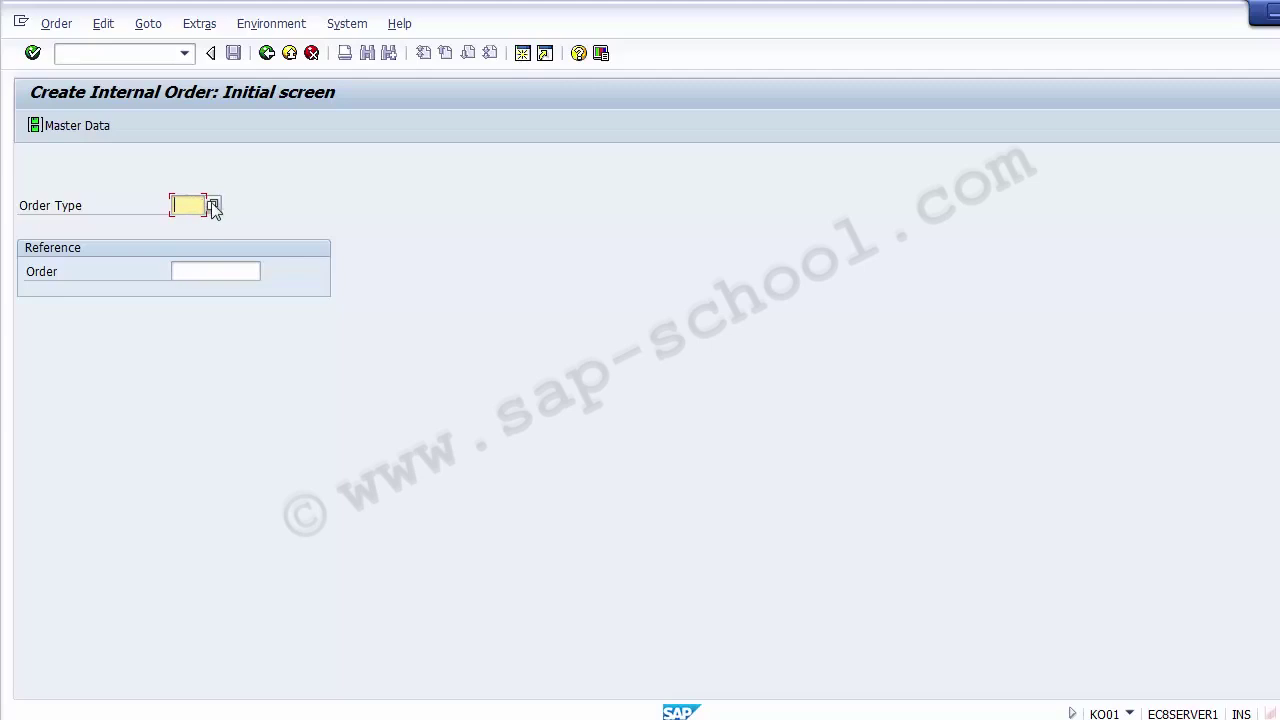
Choose order type 1100, Real Internal Order Type 1200, from the value list and proceed to the order's master data
left_click(212, 205)
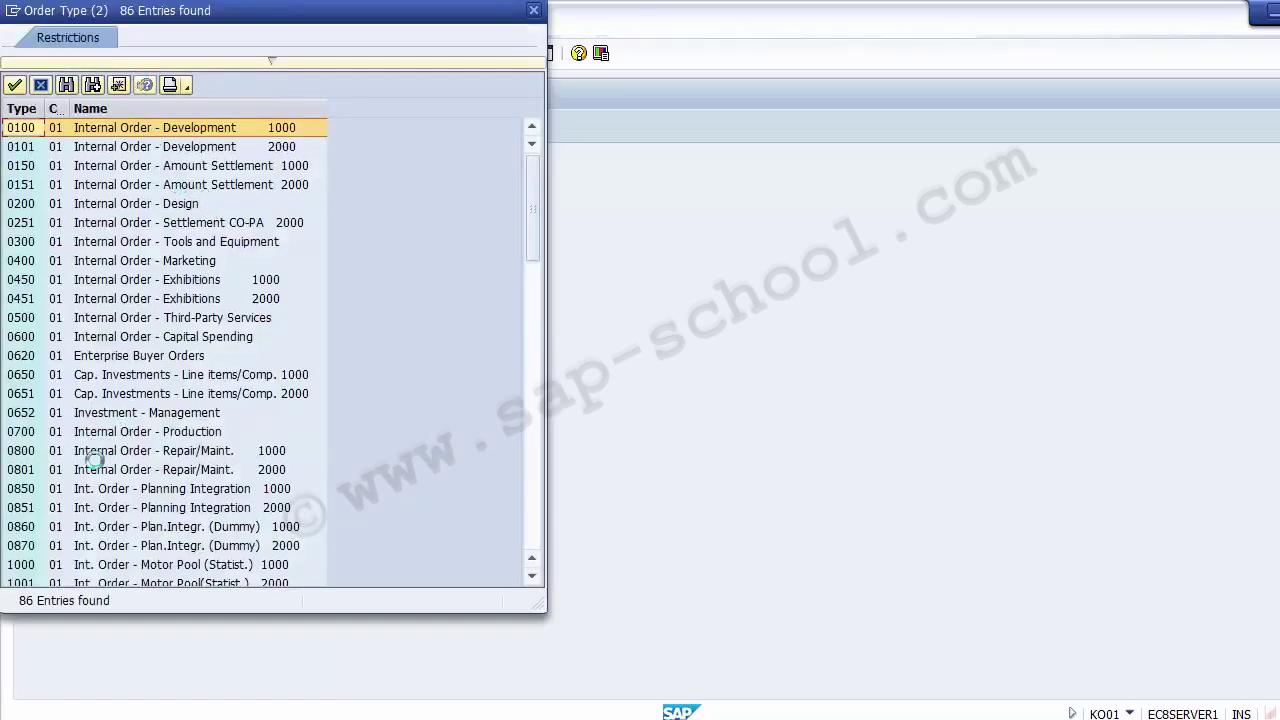
left_click(531, 534)
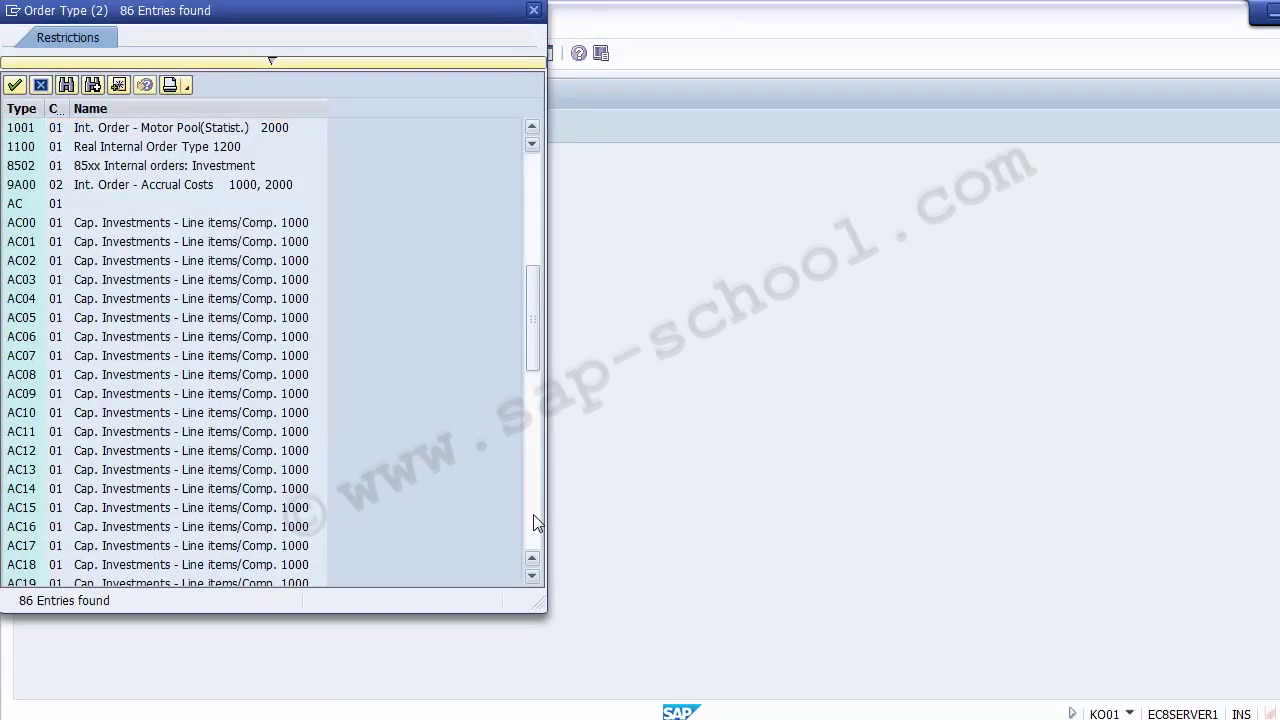
left_click(127, 150)
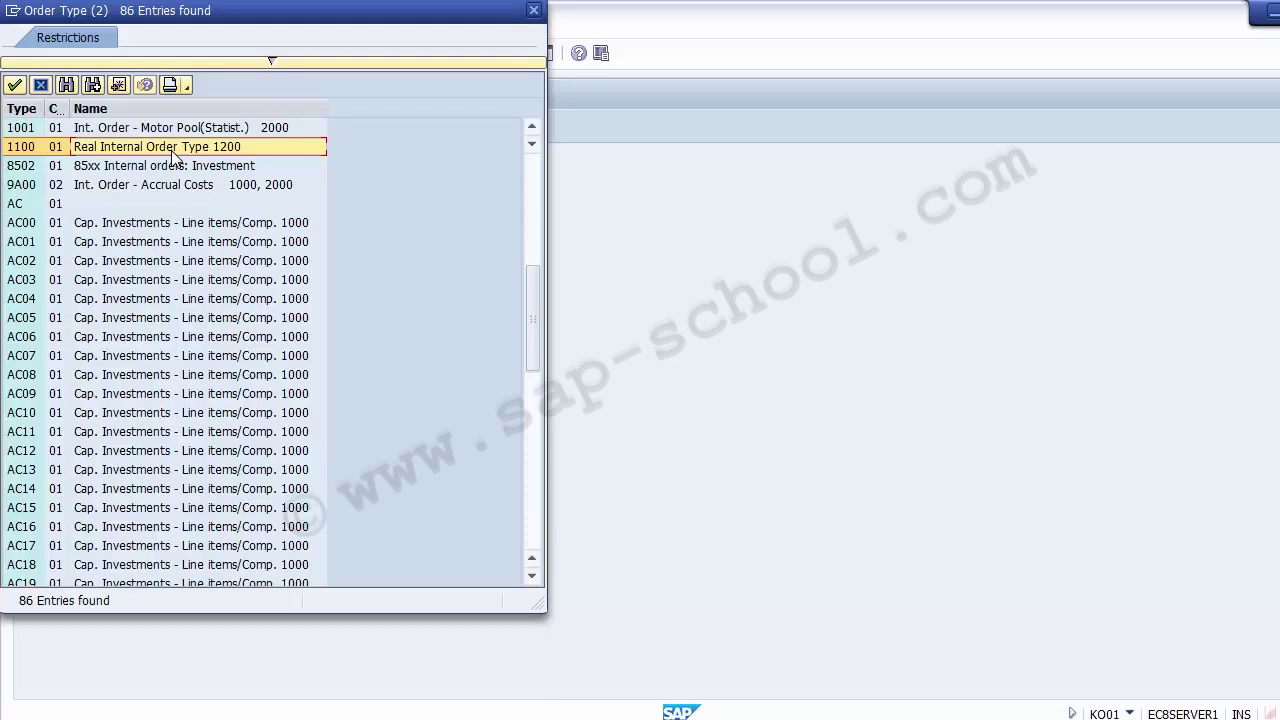
double_click(171, 148)
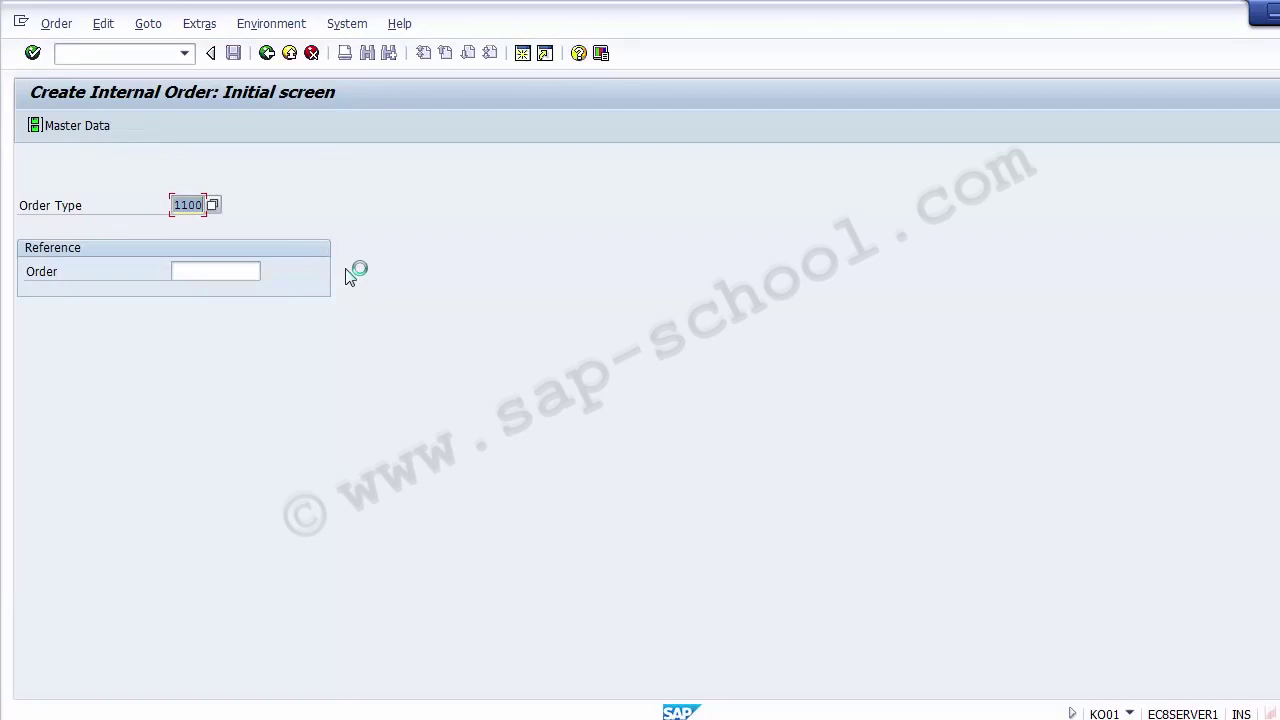
key("Return")
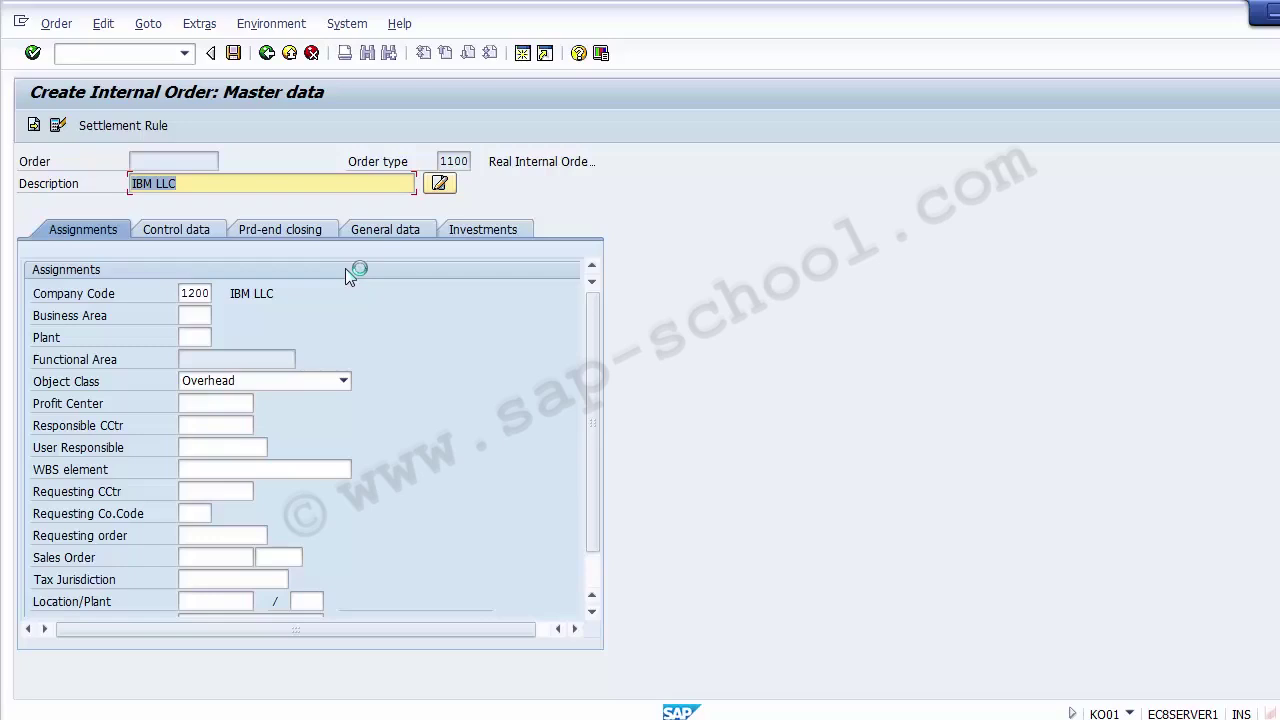
Review the object class, company code and profit center fields in the new order's assignments
left_click(126, 383)
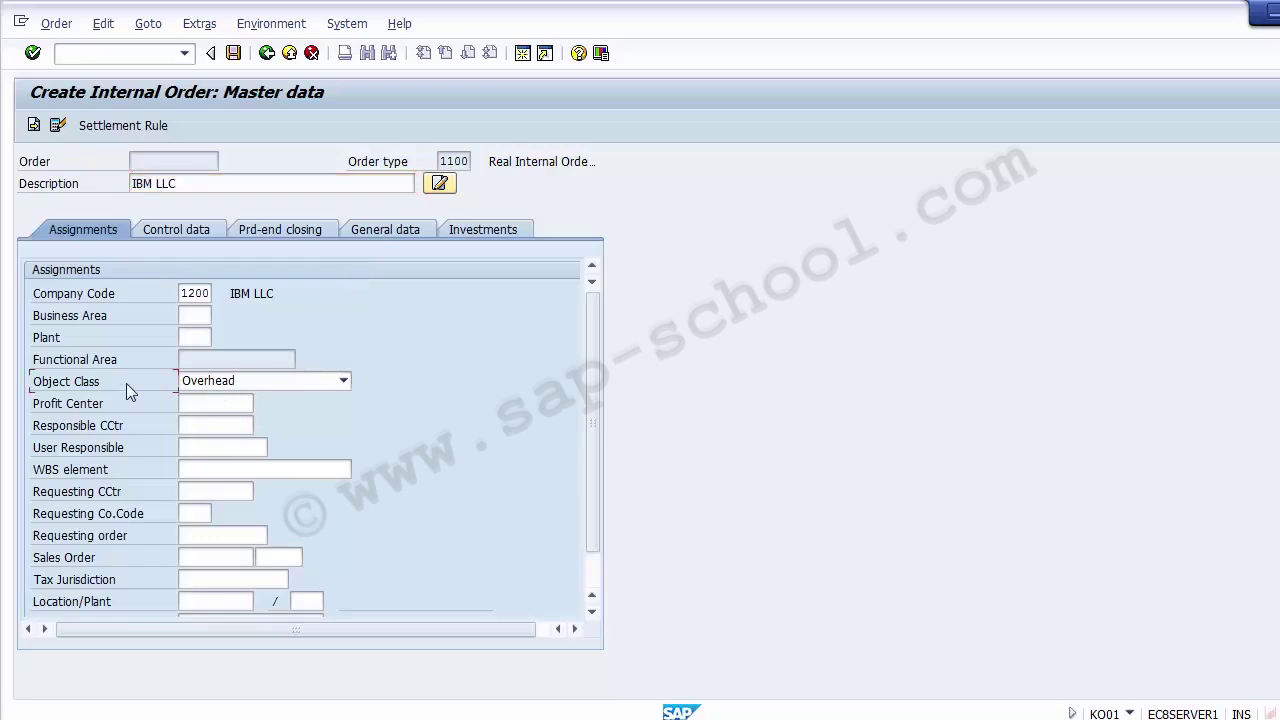
left_click(244, 382)
left_click(244, 415)
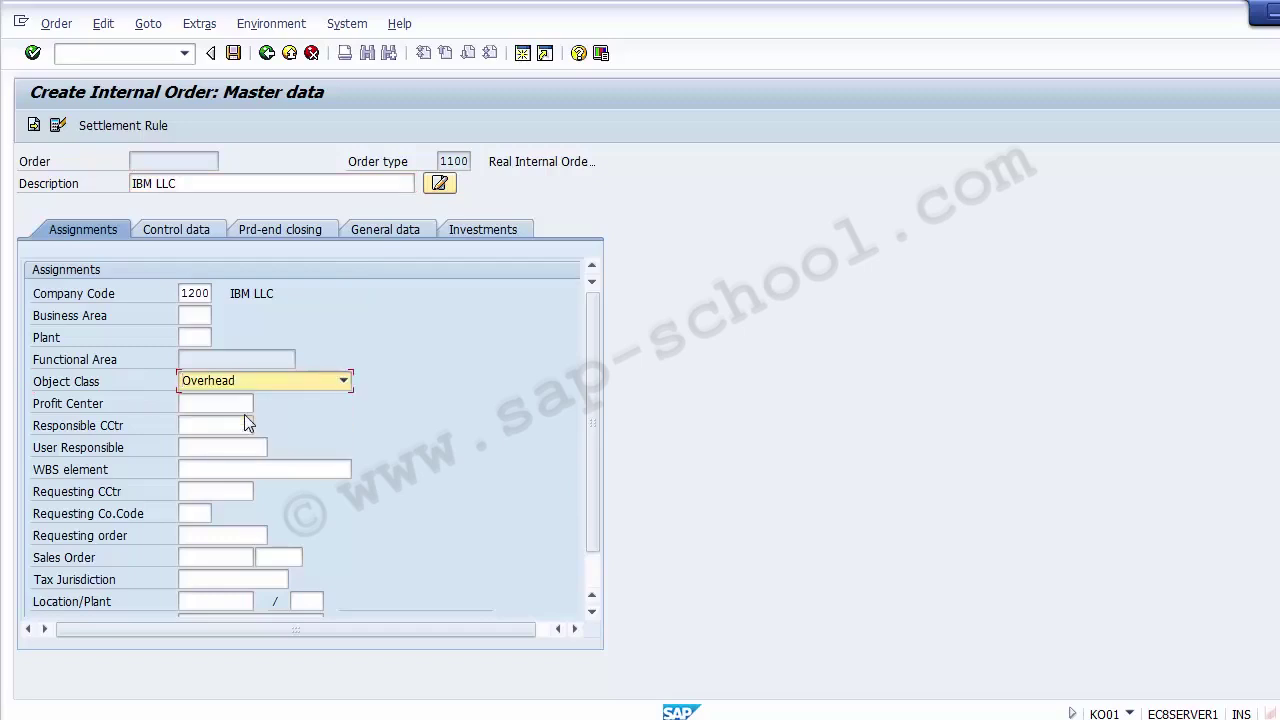
left_click(195, 294)
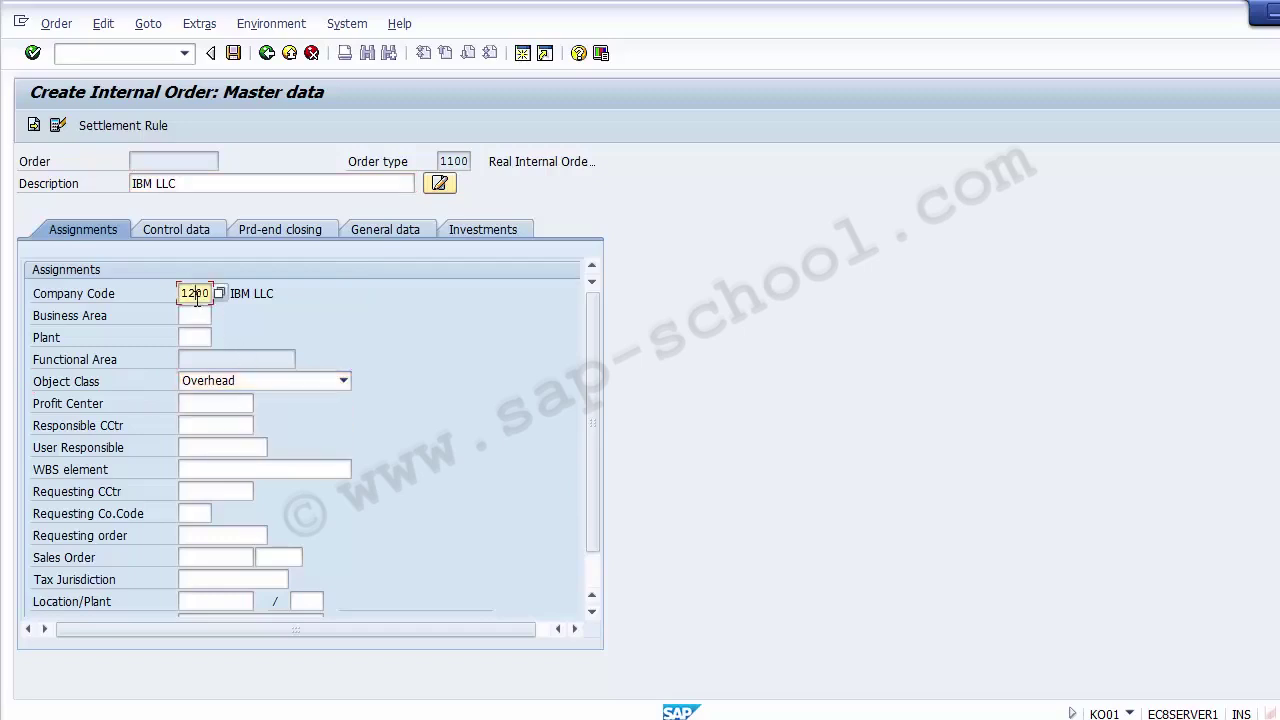
left_click(217, 404)
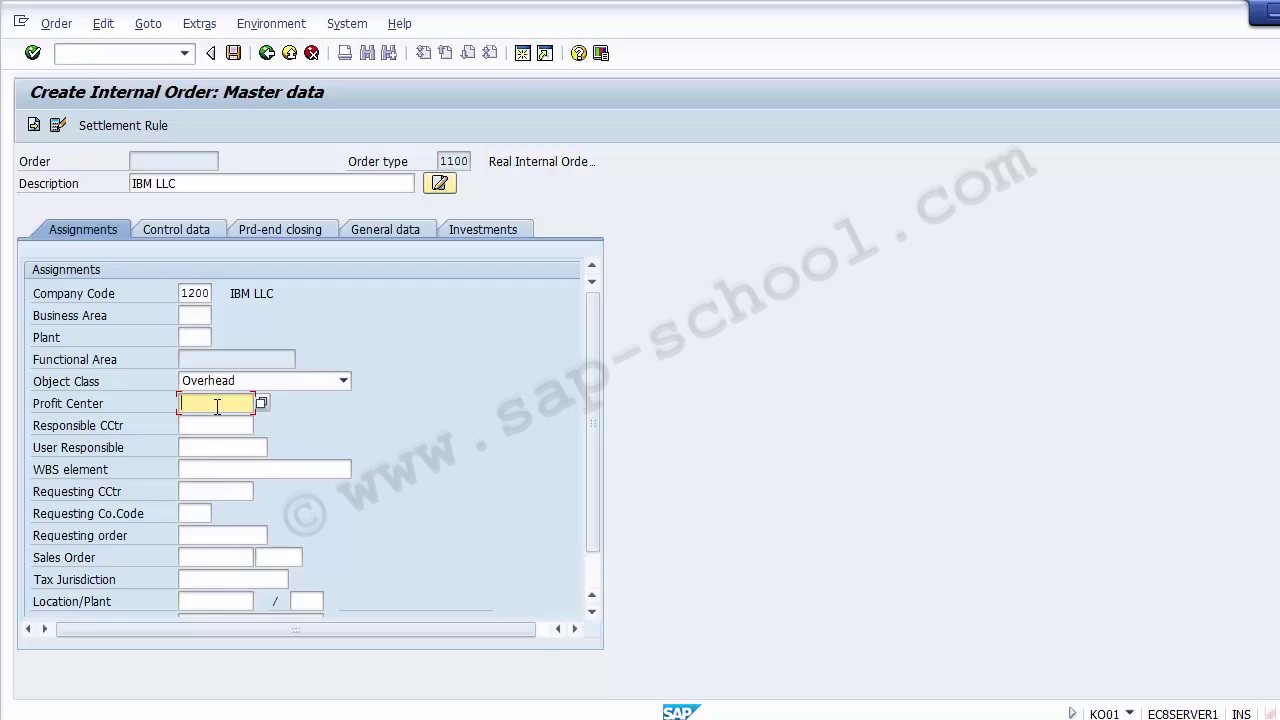
Assign profit center 11000, SOAPS, to the new order from the profit center value list and check the remaining assignment fields
left_click(262, 404)
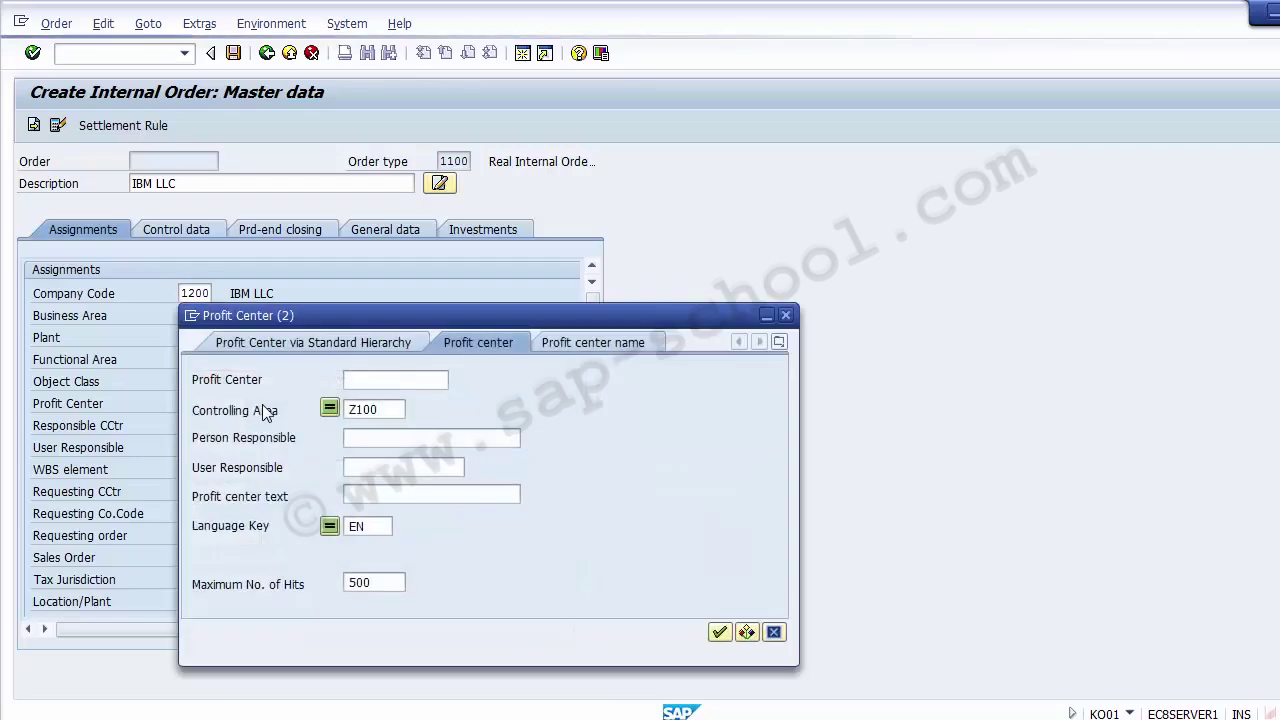
left_click(348, 381)
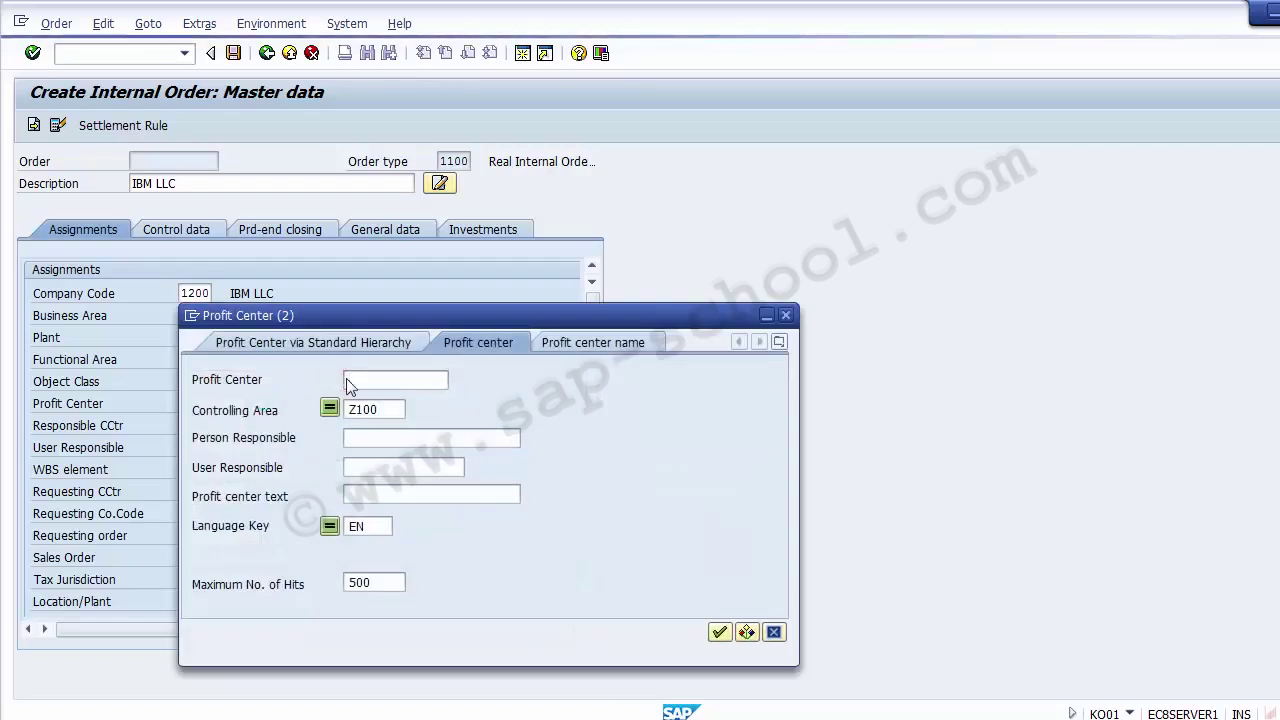
key("Return")
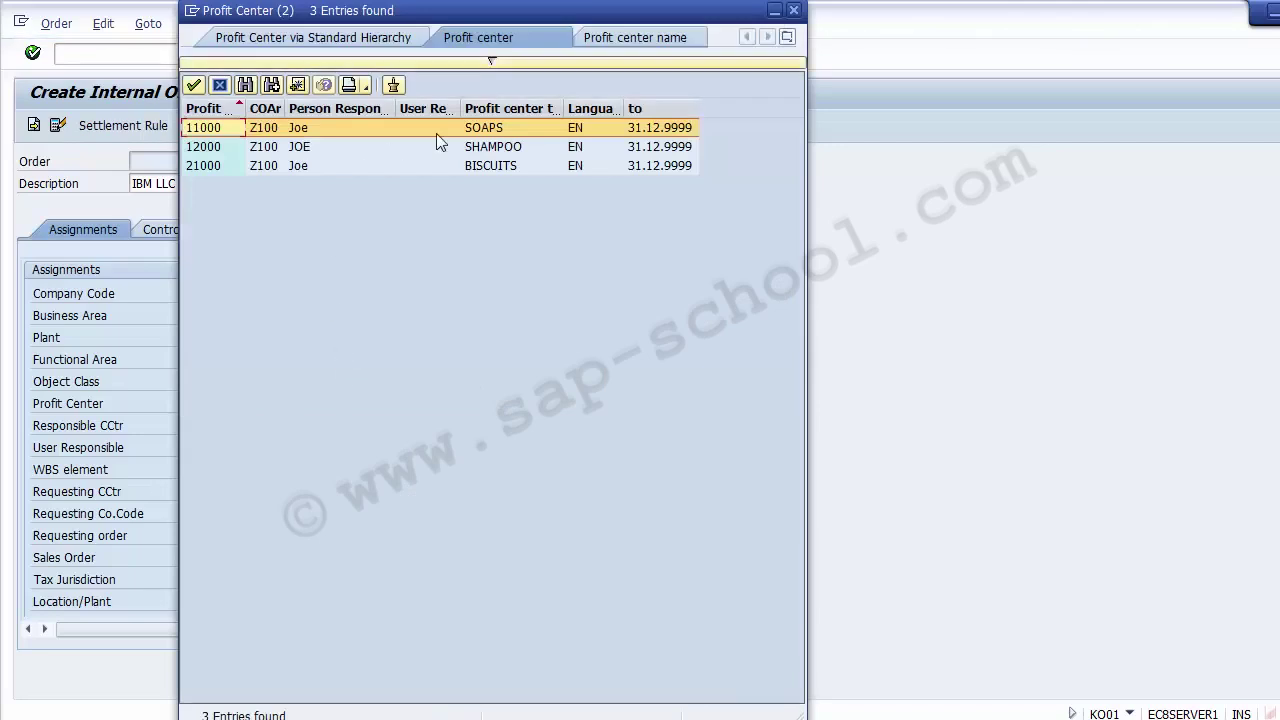
double_click(481, 128)
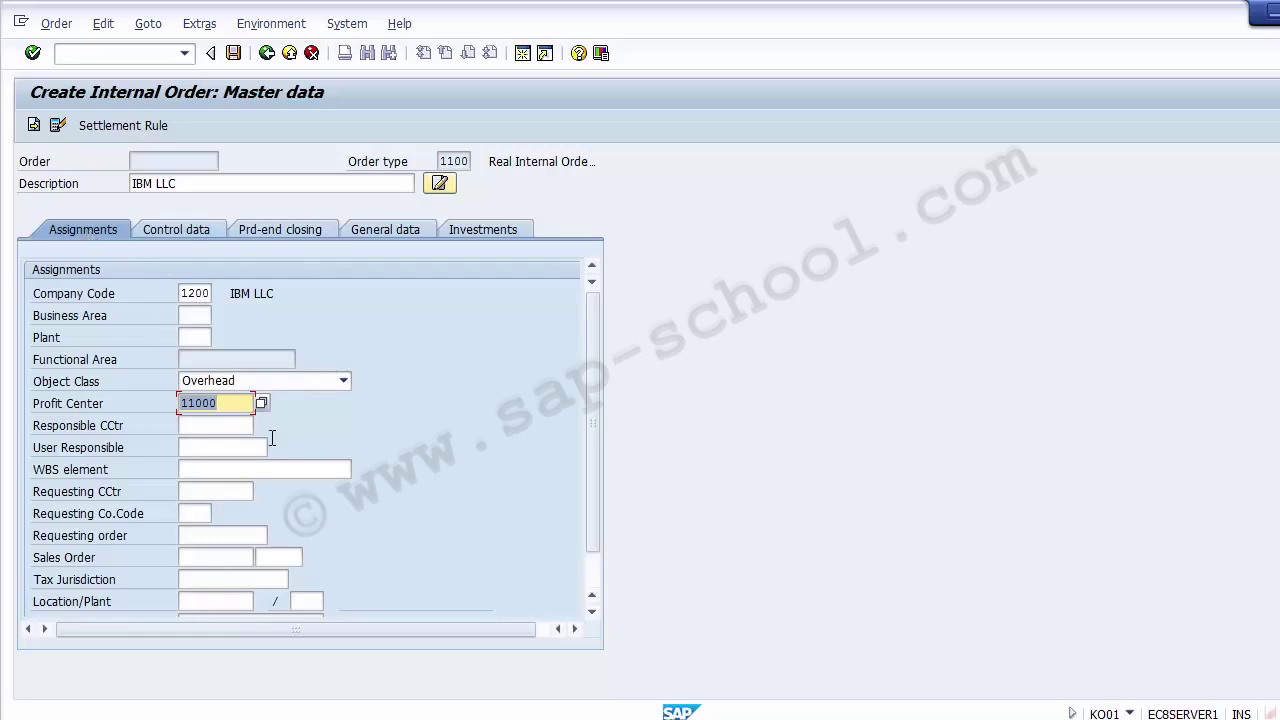
left_click(591, 588)
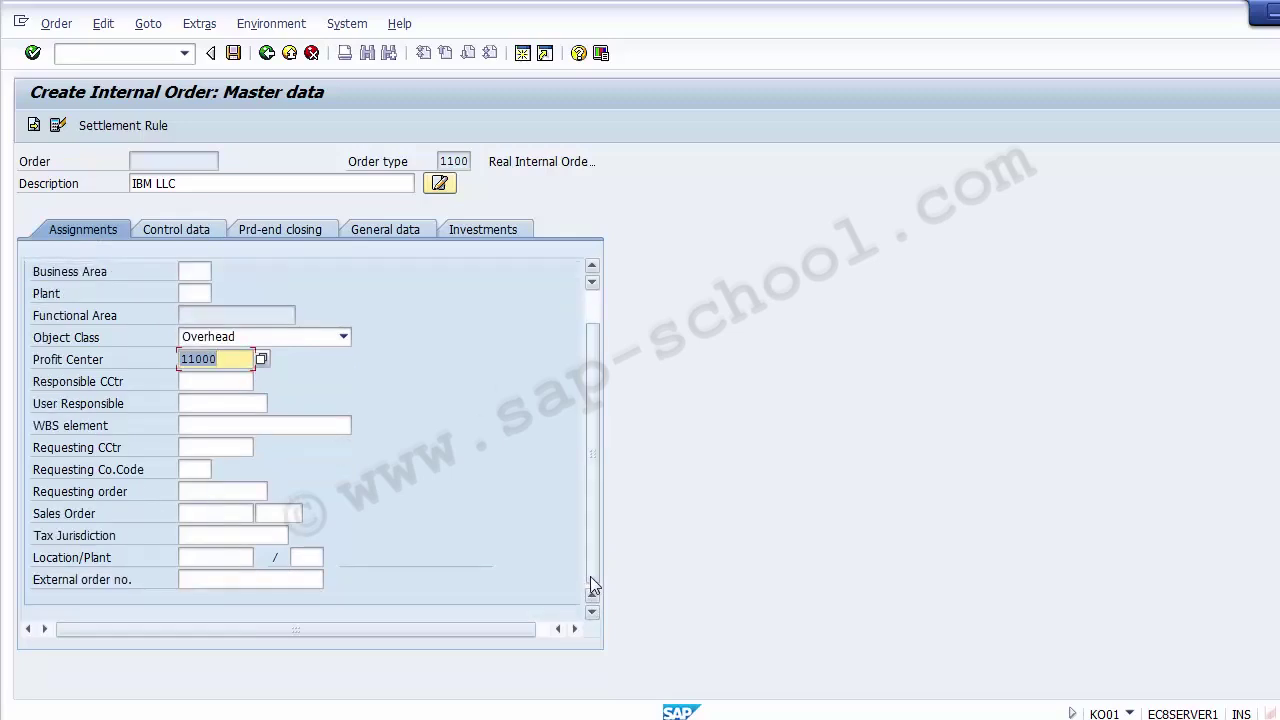
left_click_drag(591, 577, 593, 413)
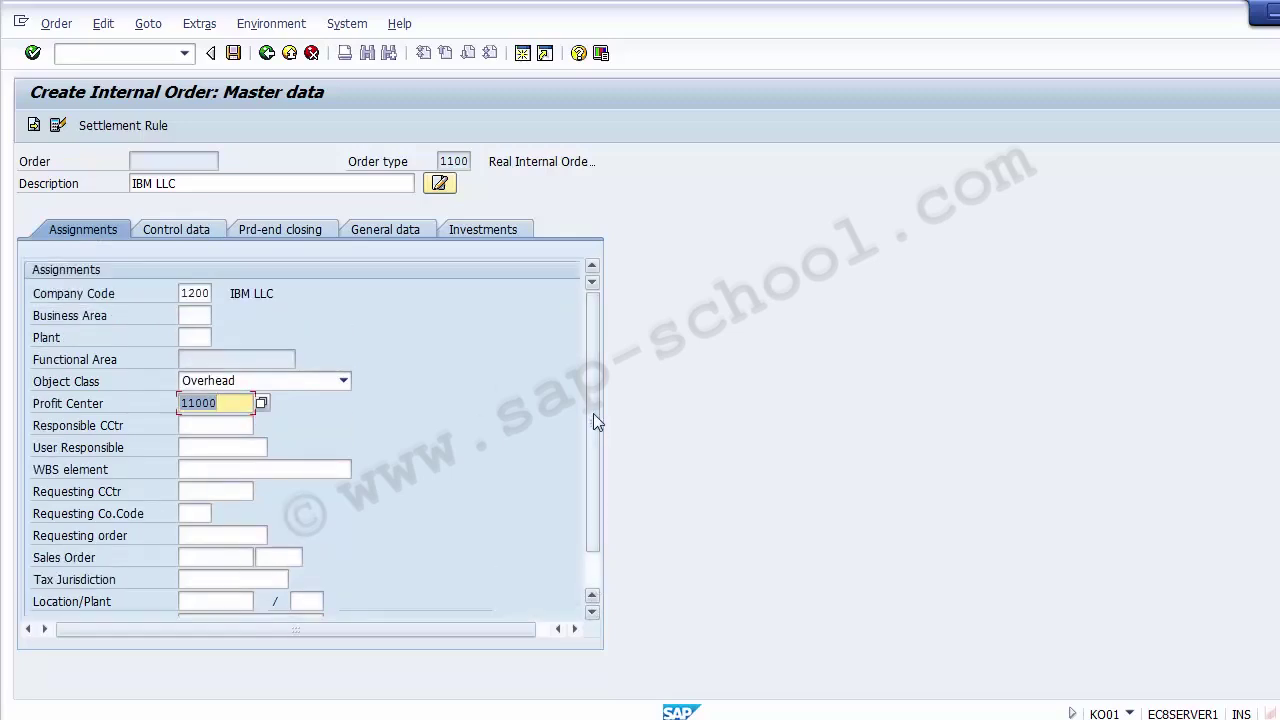
Review the currency in the order's control data and flag it as a statistical order
left_click(167, 232)
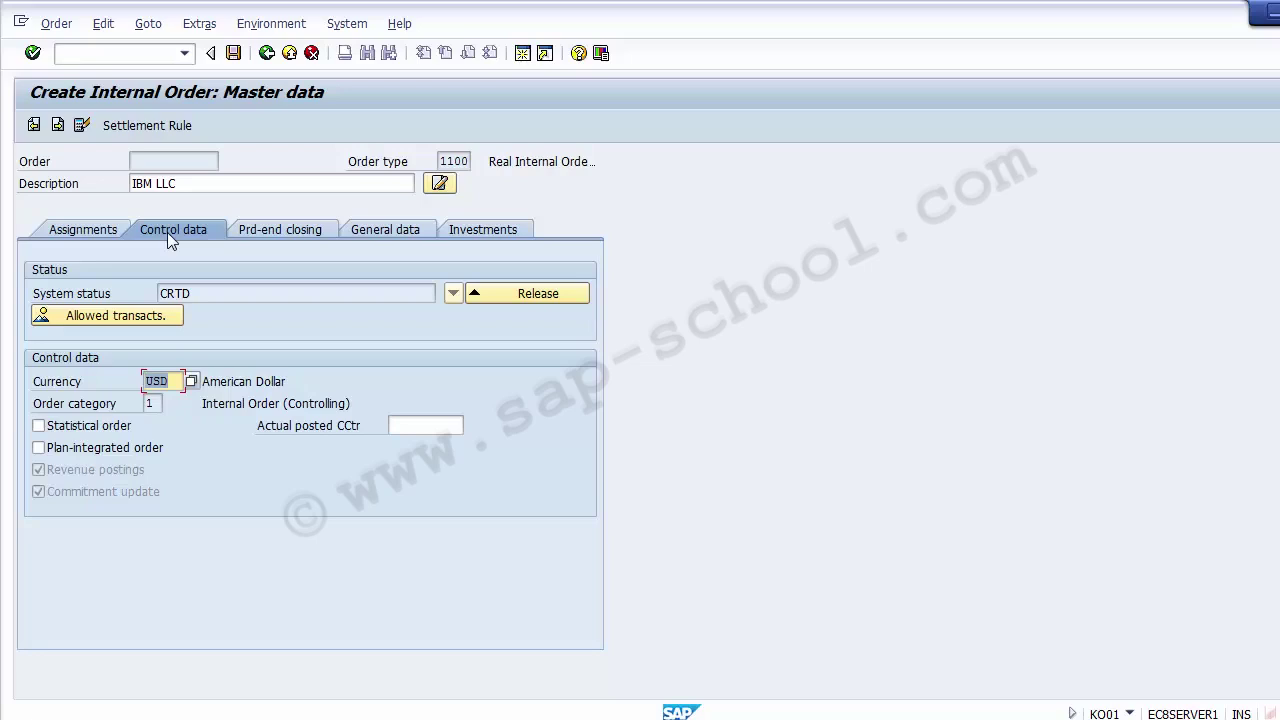
left_click(176, 381)
left_click_drag(176, 381, 142, 381)
left_click(78, 436)
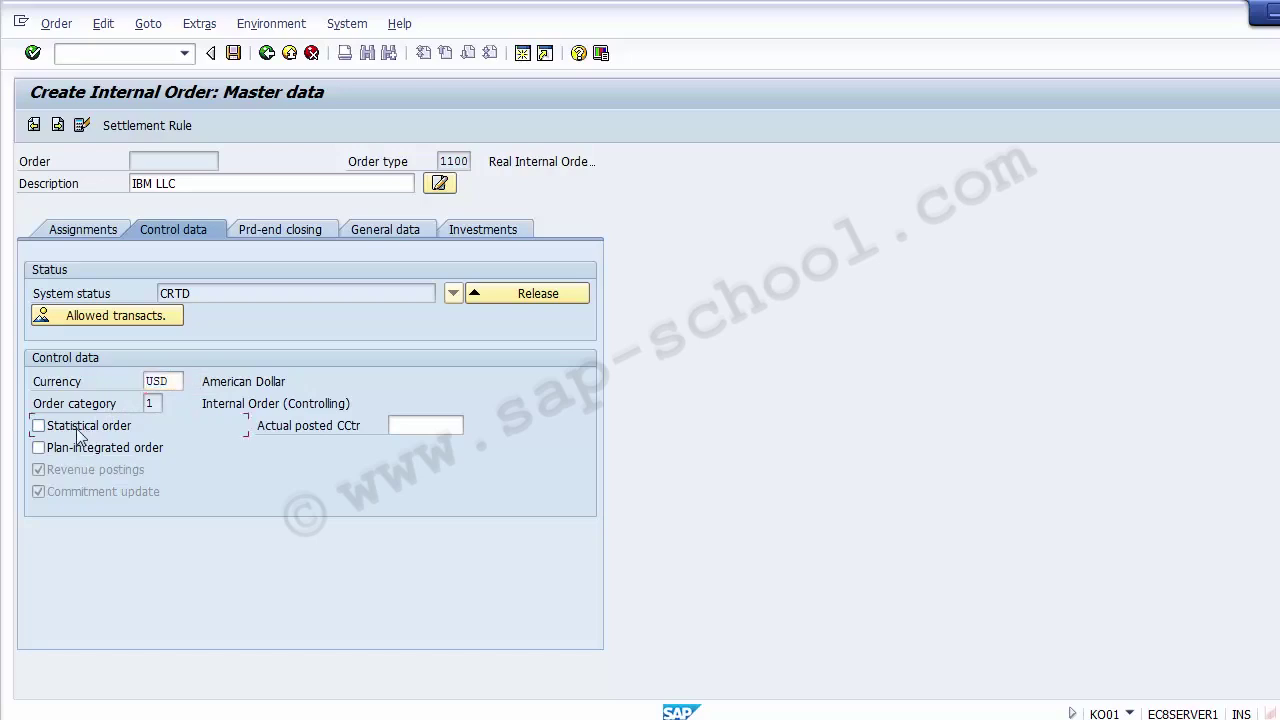
left_click(80, 436)
left_click(83, 428)
Look through the order's period-end closing, general and control data, and save the order, returning to SAP Easy Access
left_click(282, 228)
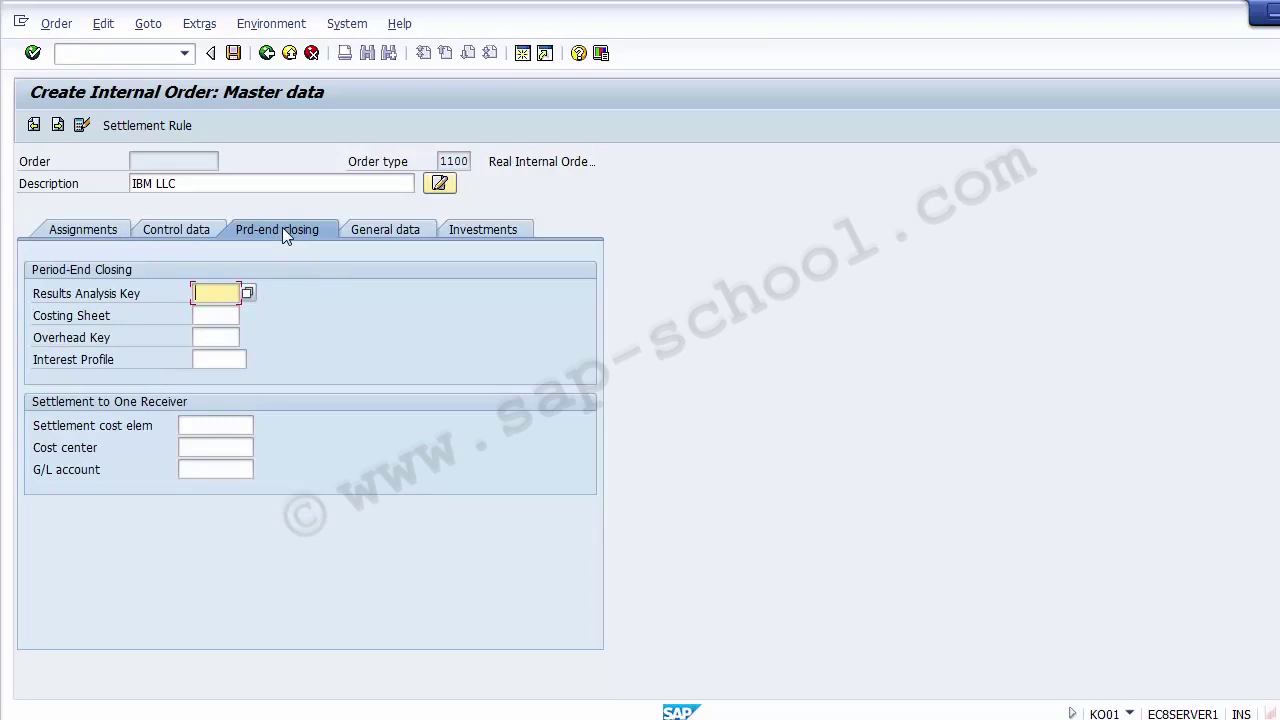
left_click(372, 229)
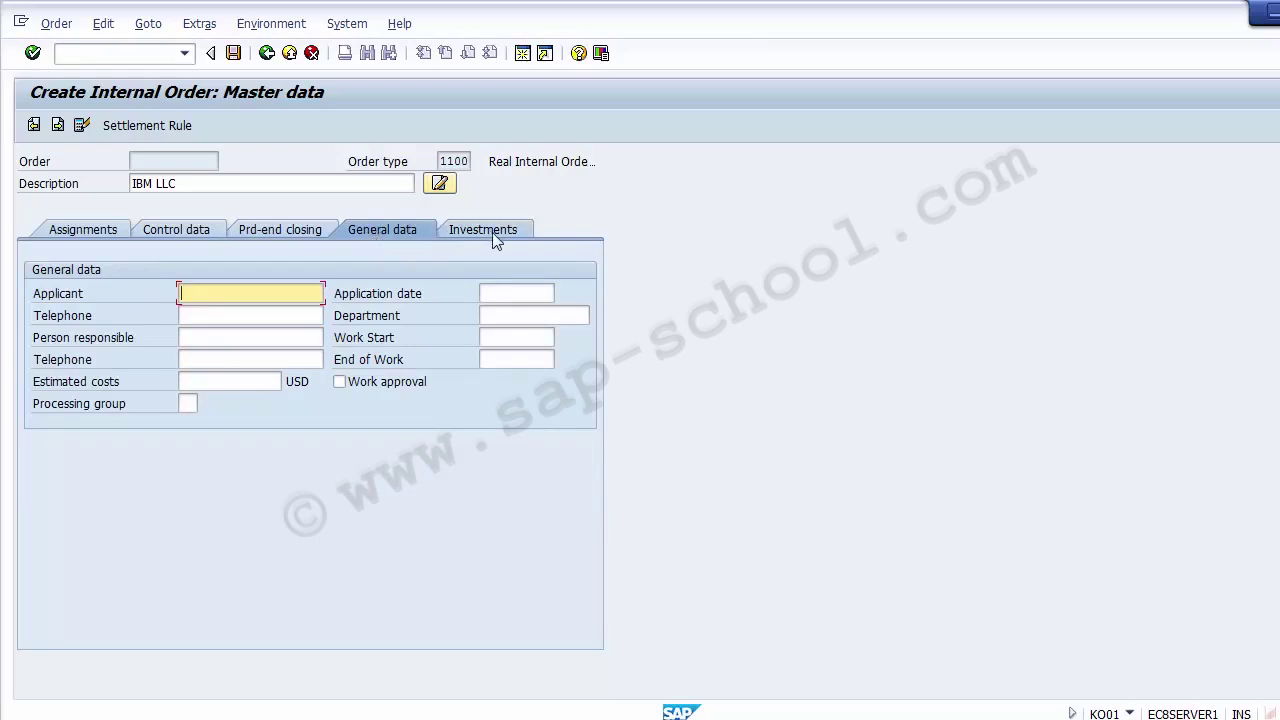
left_click(90, 231)
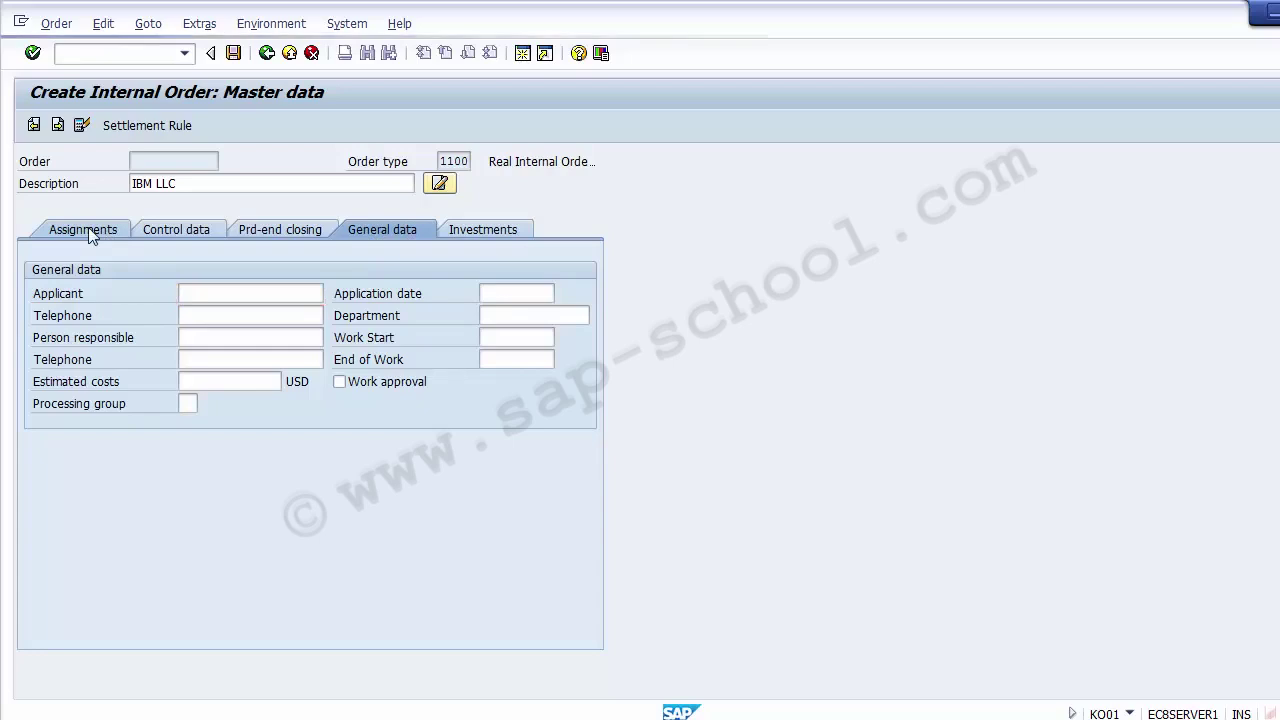
left_click(179, 229)
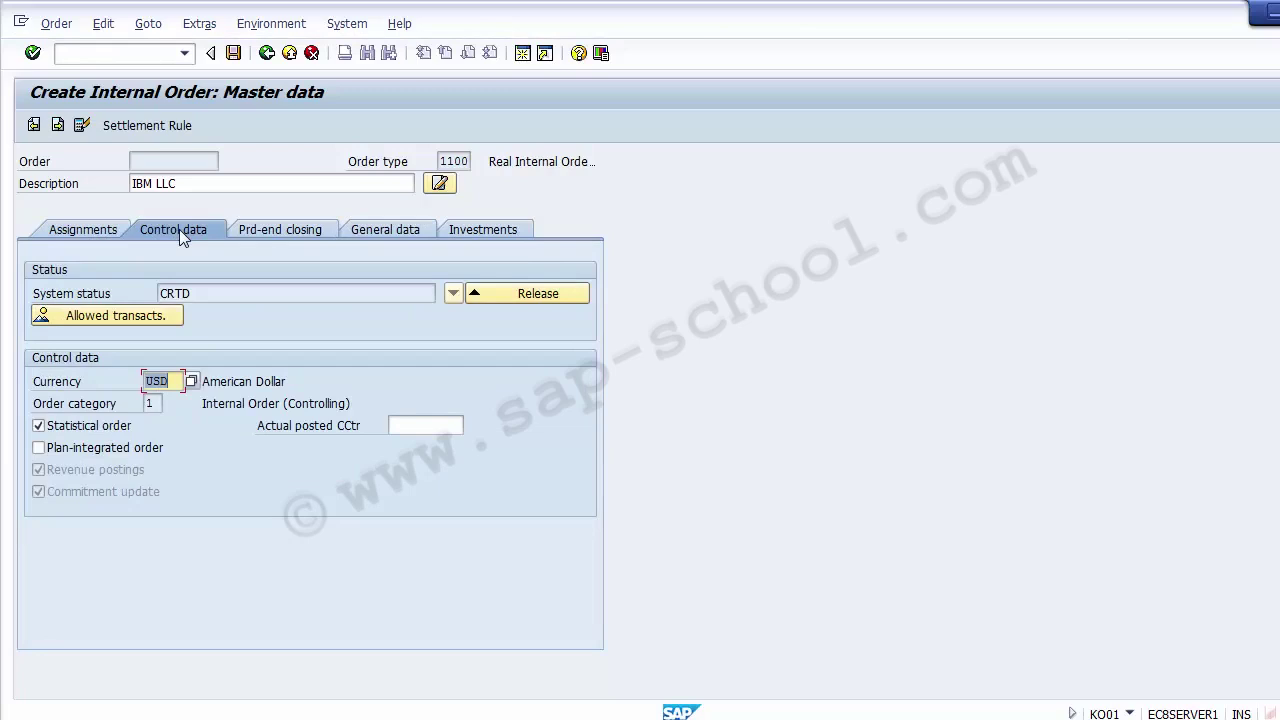
left_click(233, 53)
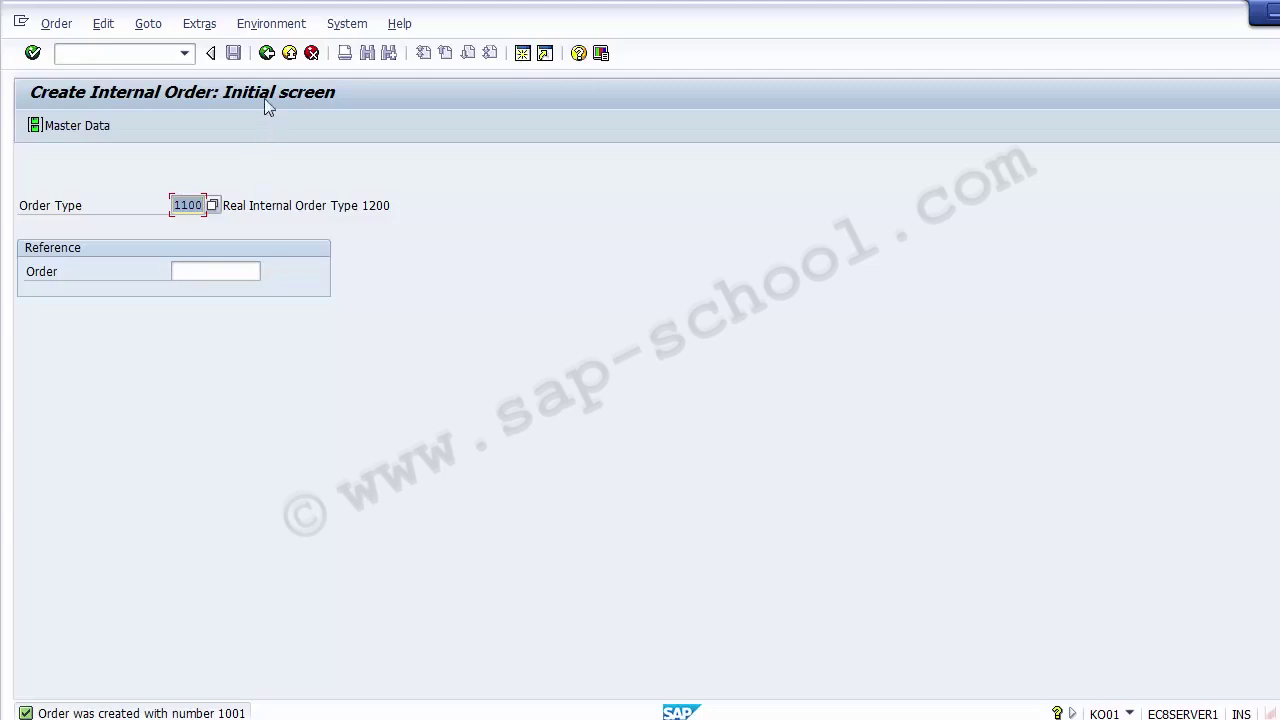
left_click(267, 53)
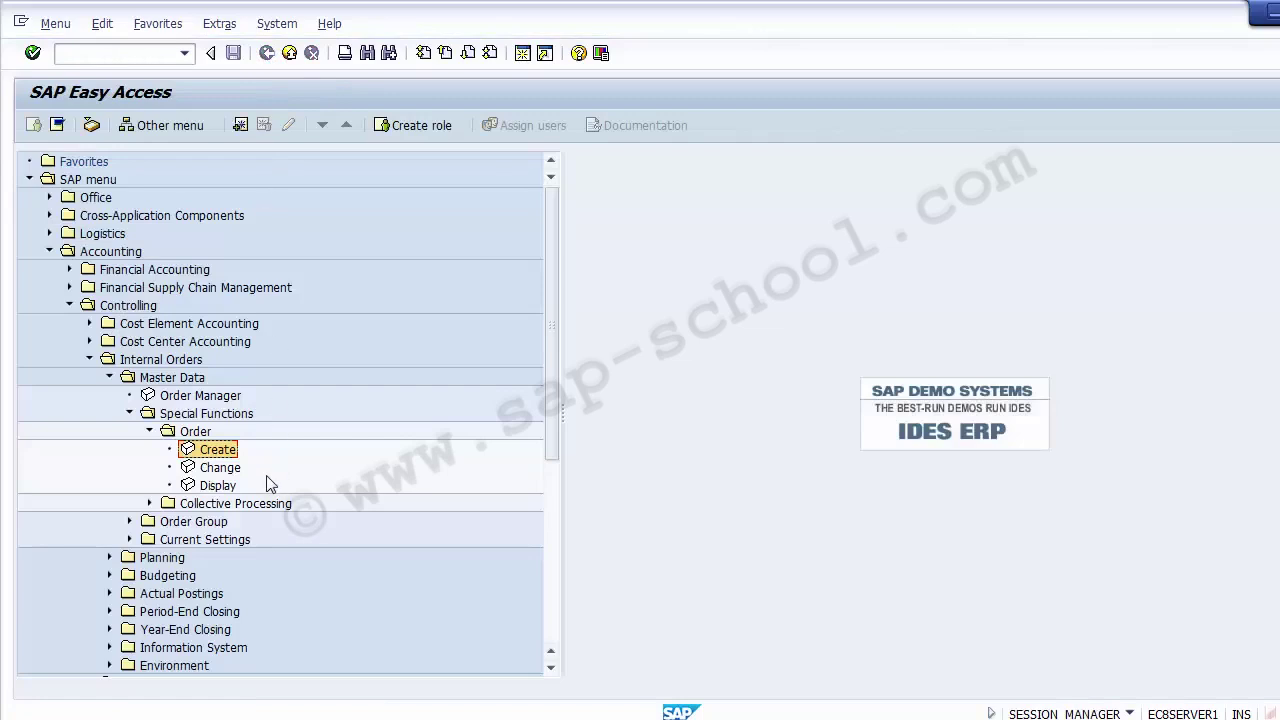
Open the master data of the newly created internal order for changes
left_click(216, 467)
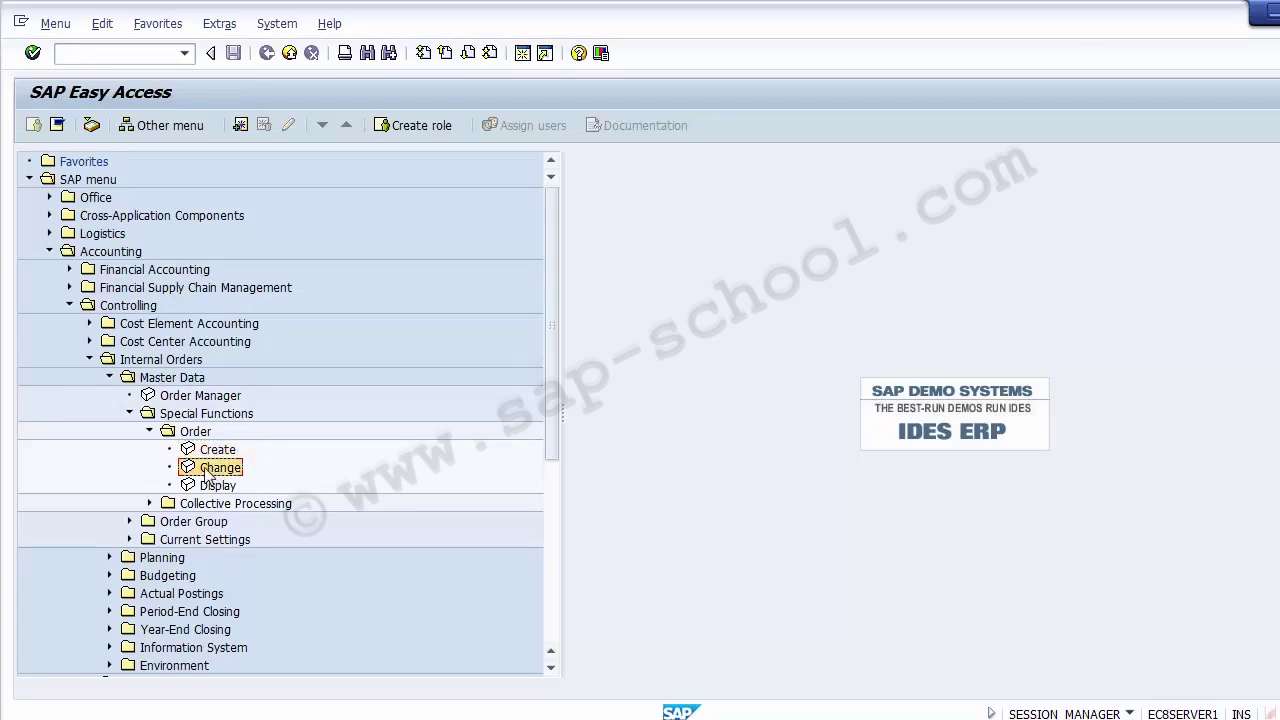
double_click(206, 470)
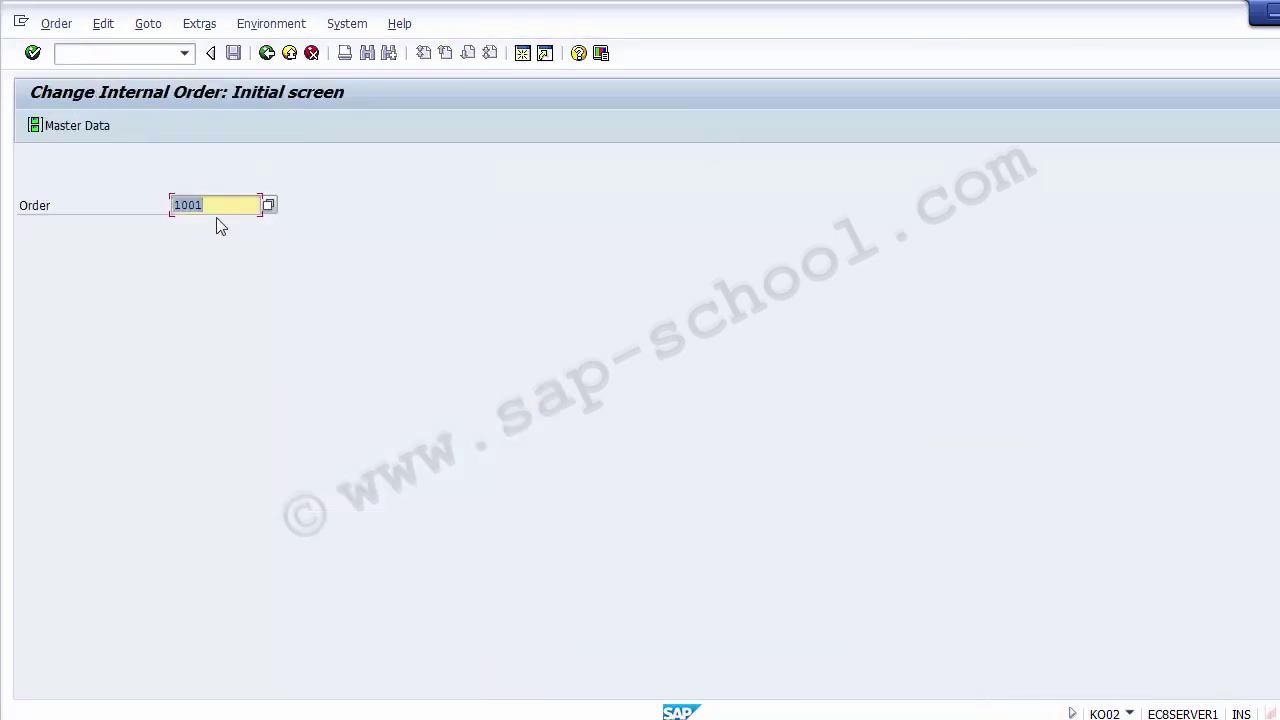
left_click(232, 206)
key("Return")
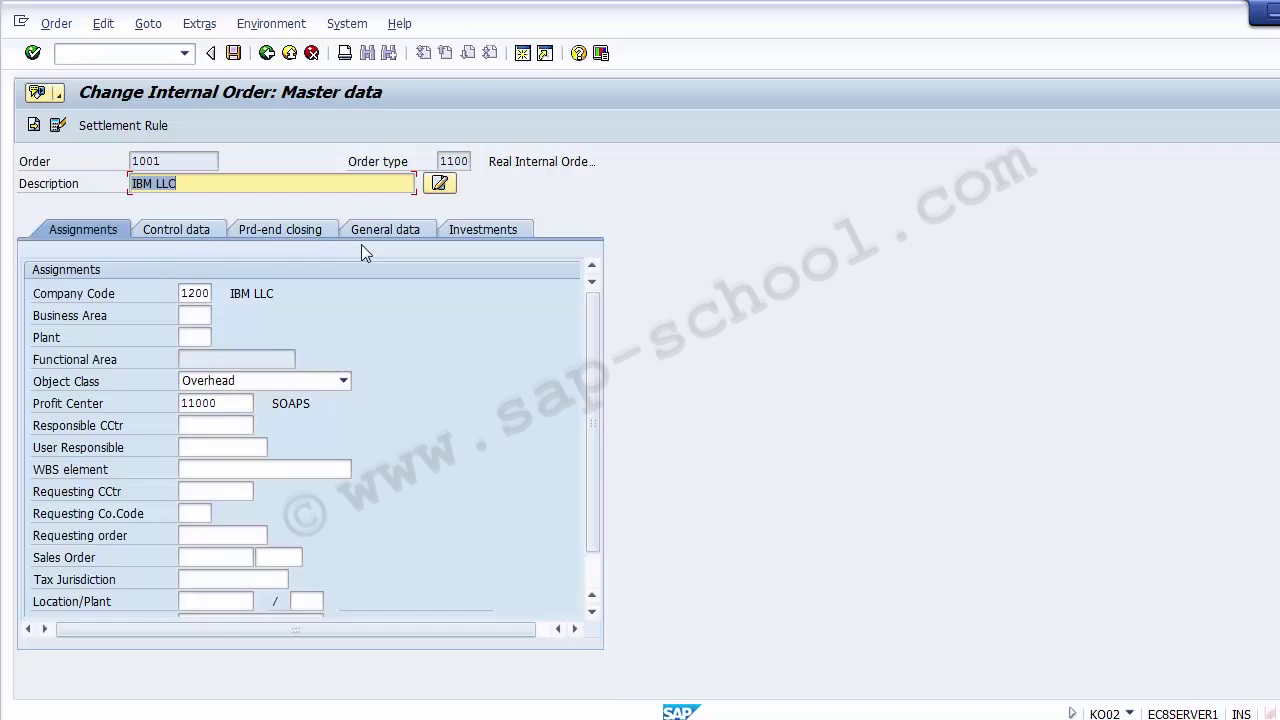
Replace the order's description with Project ABC, save the change and return to SAP Easy Access
left_click(207, 185)
key("BackSpace")
key("BackSpace")
key("BackSpace")
key("BackSpace")
key("BackSpace")
key("BackSpace")
key("BackSpace")
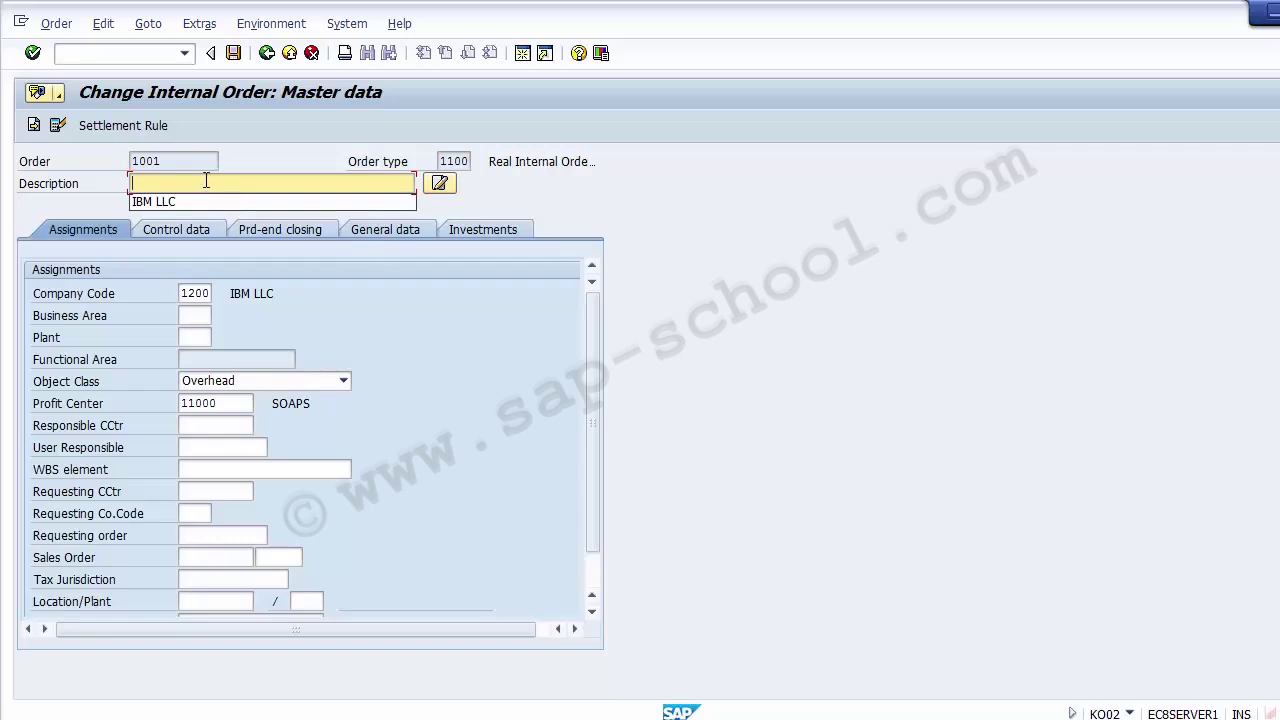
left_click(206, 180)
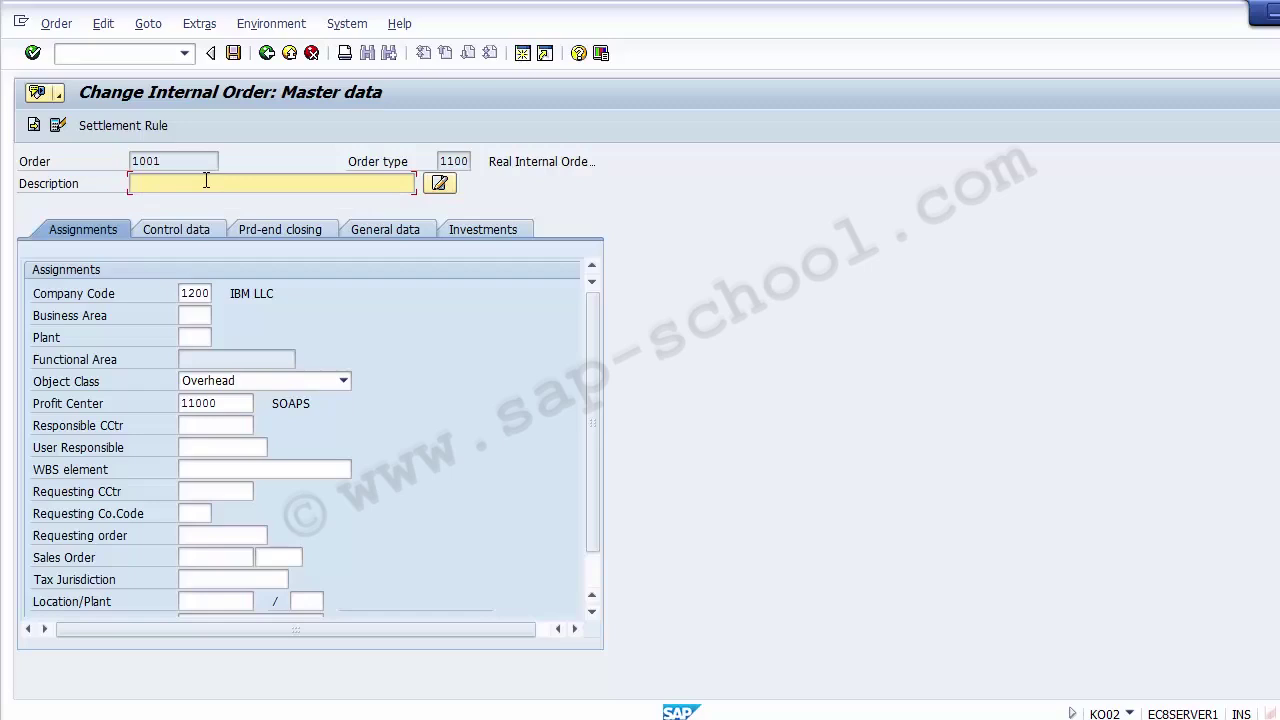
type("Projec")
type("t ")
type("1000")
key("BackSpace")
key("BackSpace")
key("BackSpace")
key("BackSpace")
type("ABC")
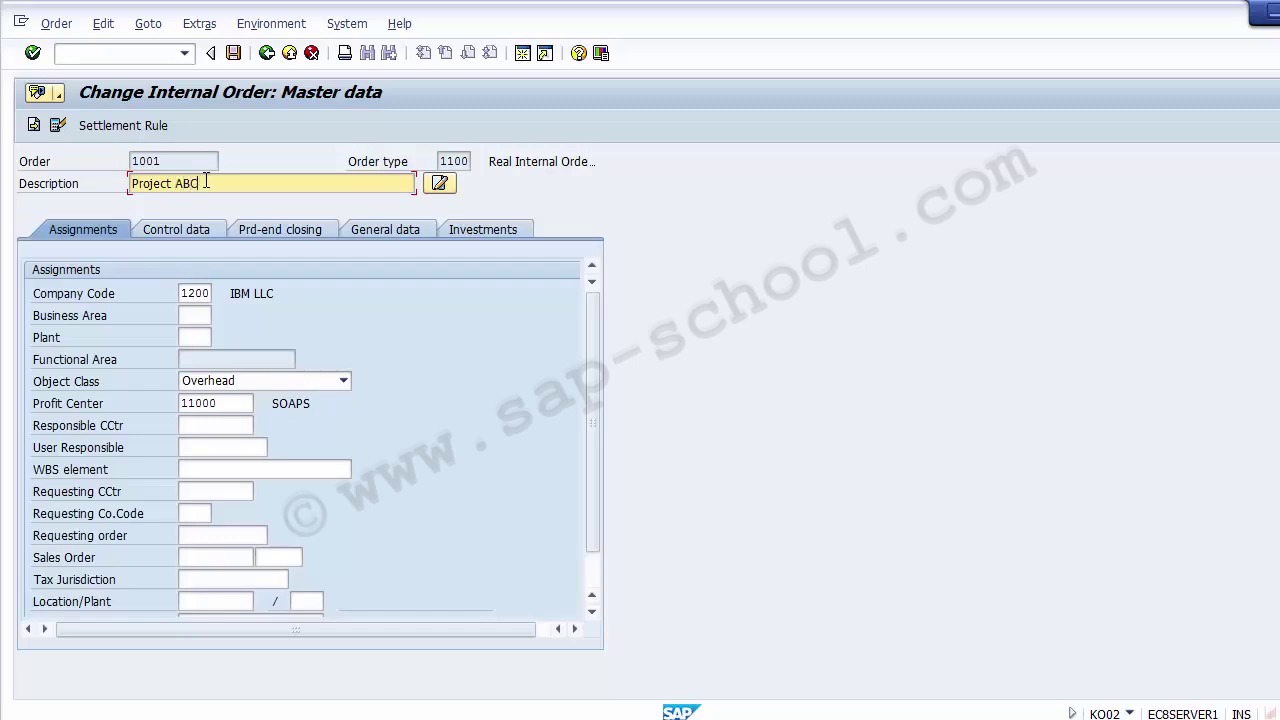
left_click(233, 54)
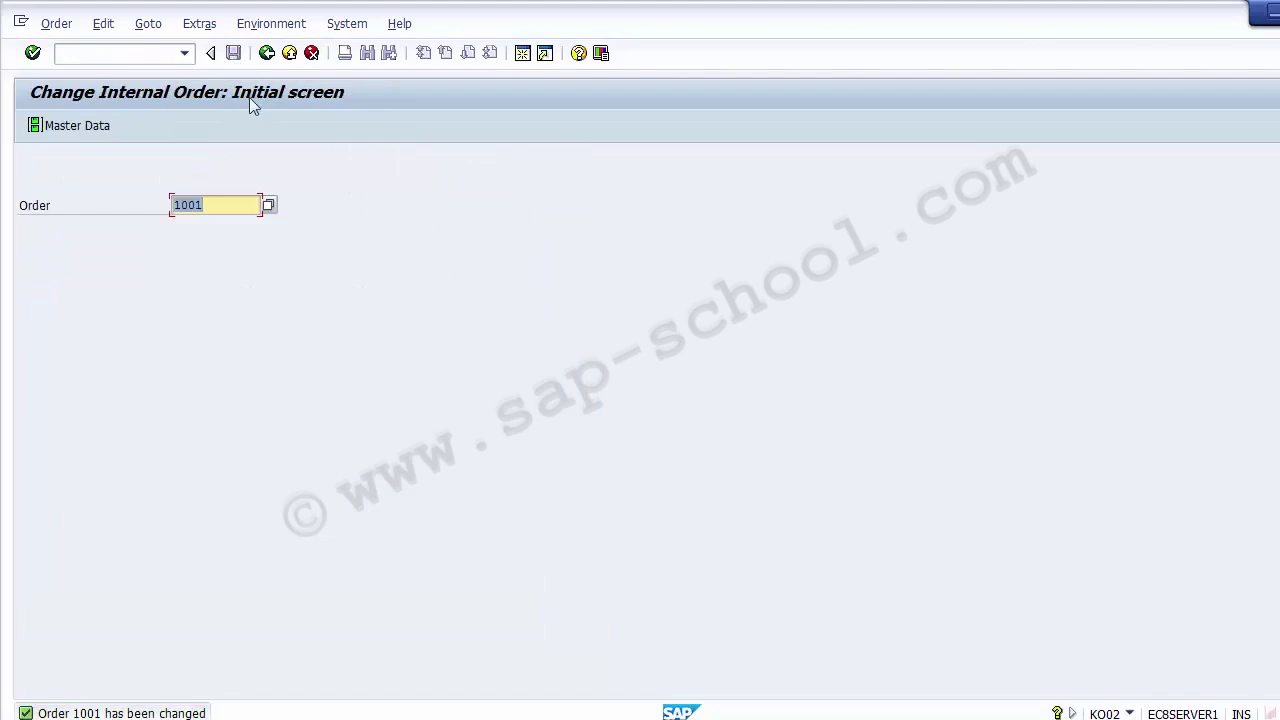
left_click(267, 53)
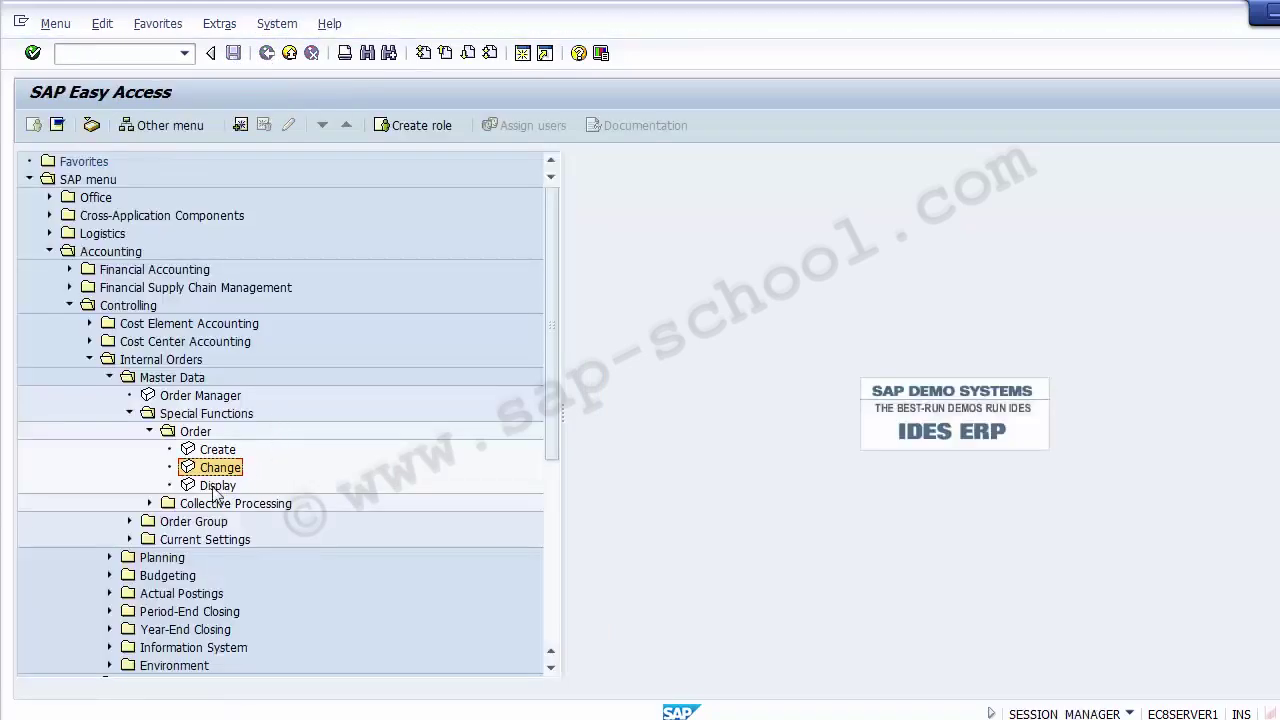
Display the changed internal order's master data and switch to the Create Internal Order slide in PowerPoint
left_click(216, 486)
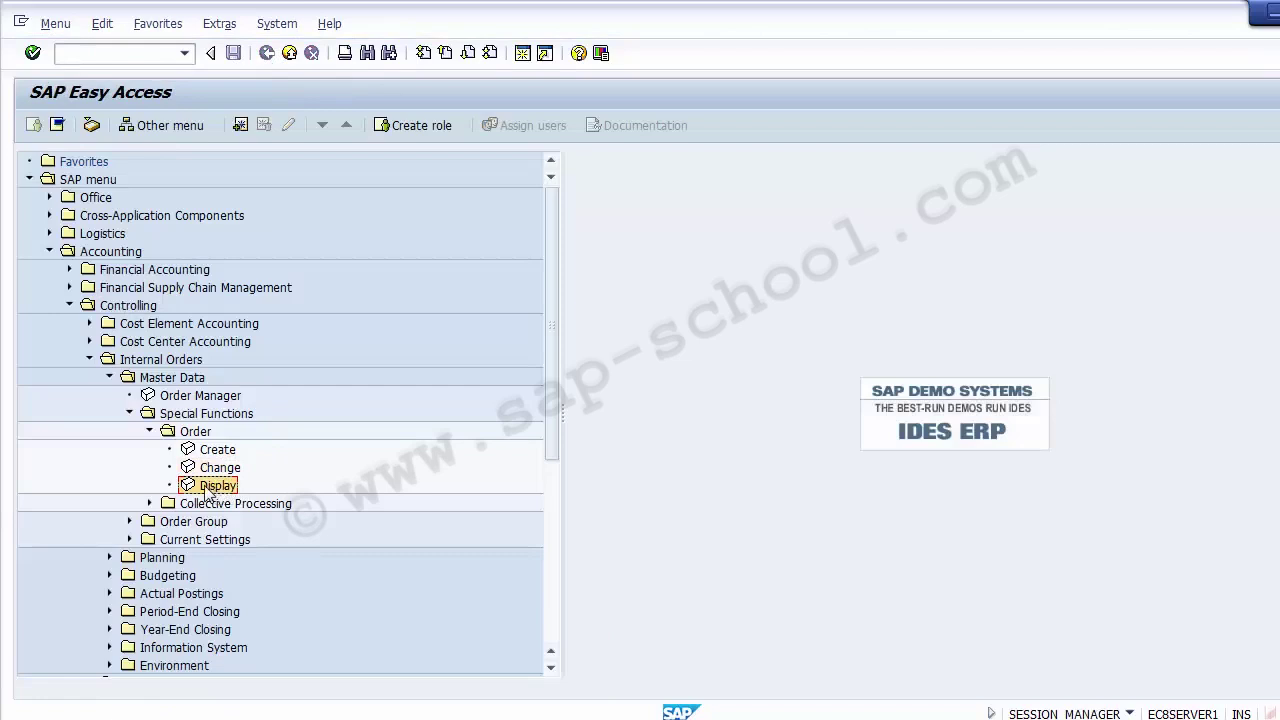
double_click(210, 486)
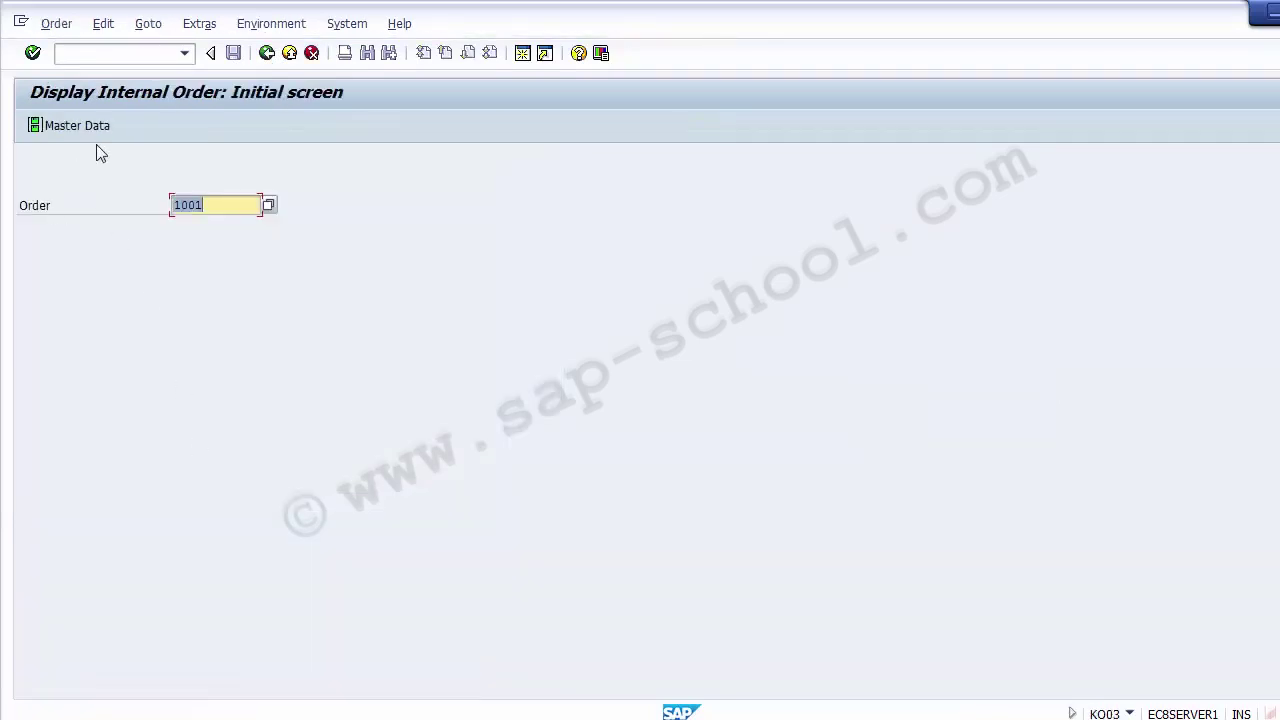
key("Return")
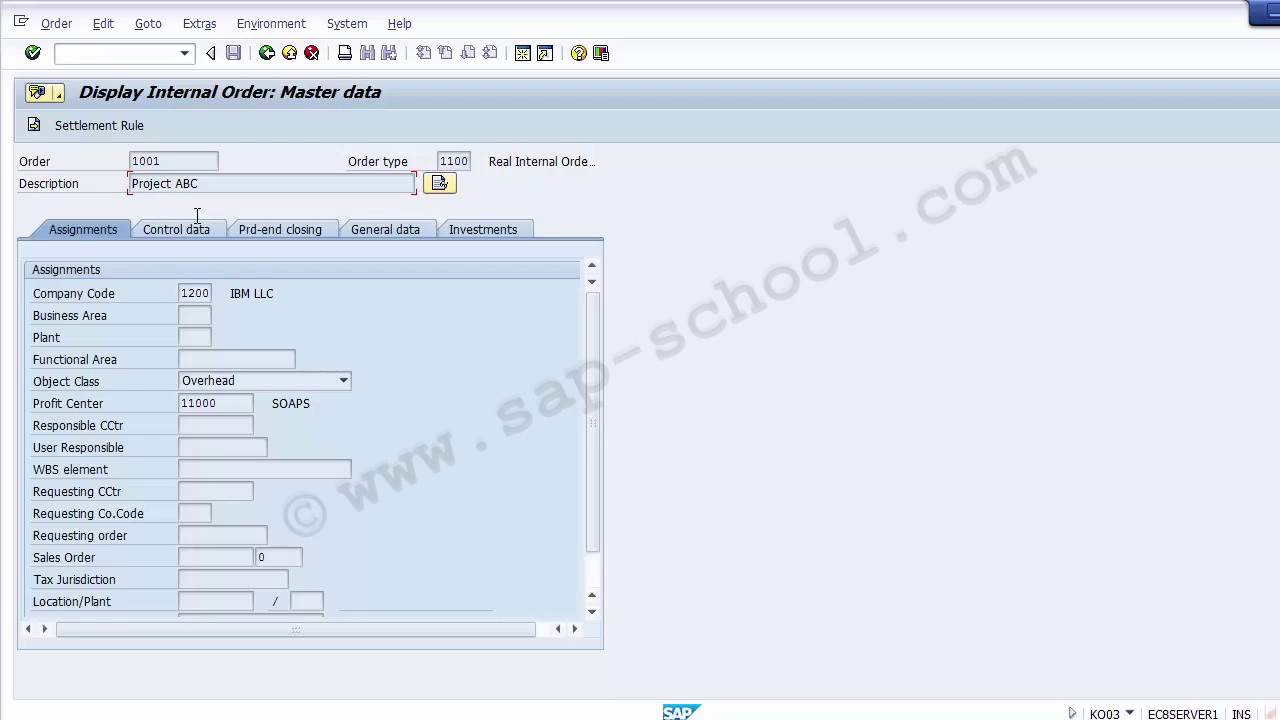
left_click(286, 55)
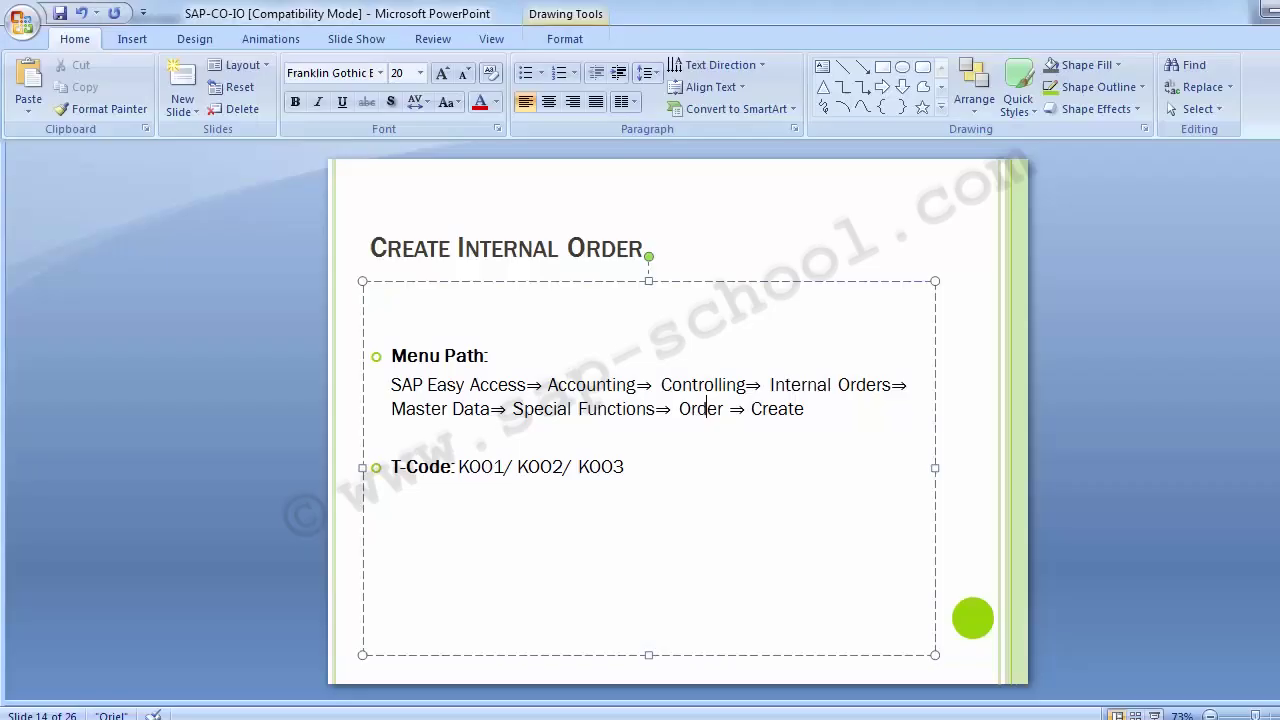
left_click(172, 421)
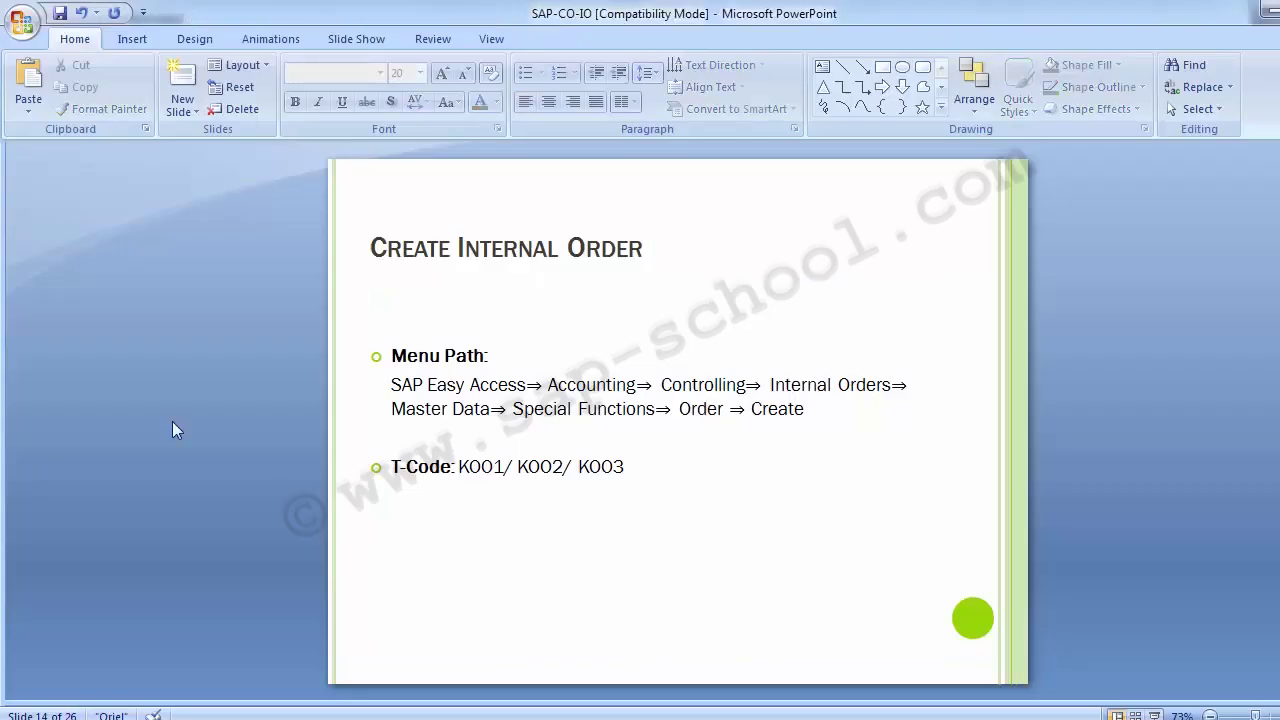